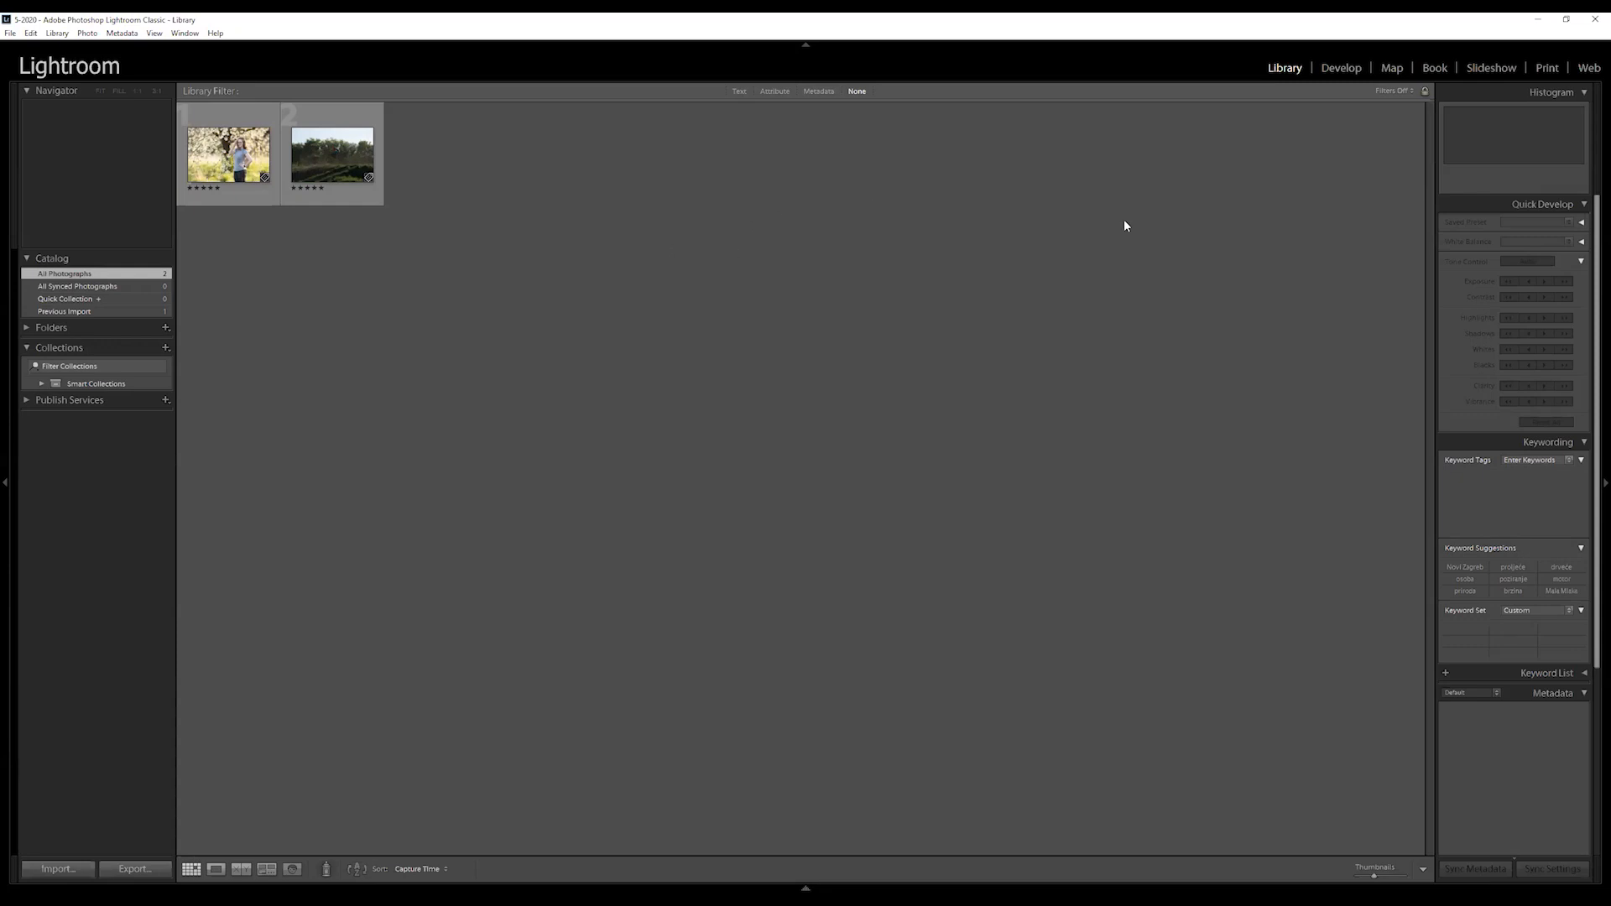
# Select the portrait of the woman under the blossoming tree in the library and open it in the Develop module
pyautogui.click(1340, 70)
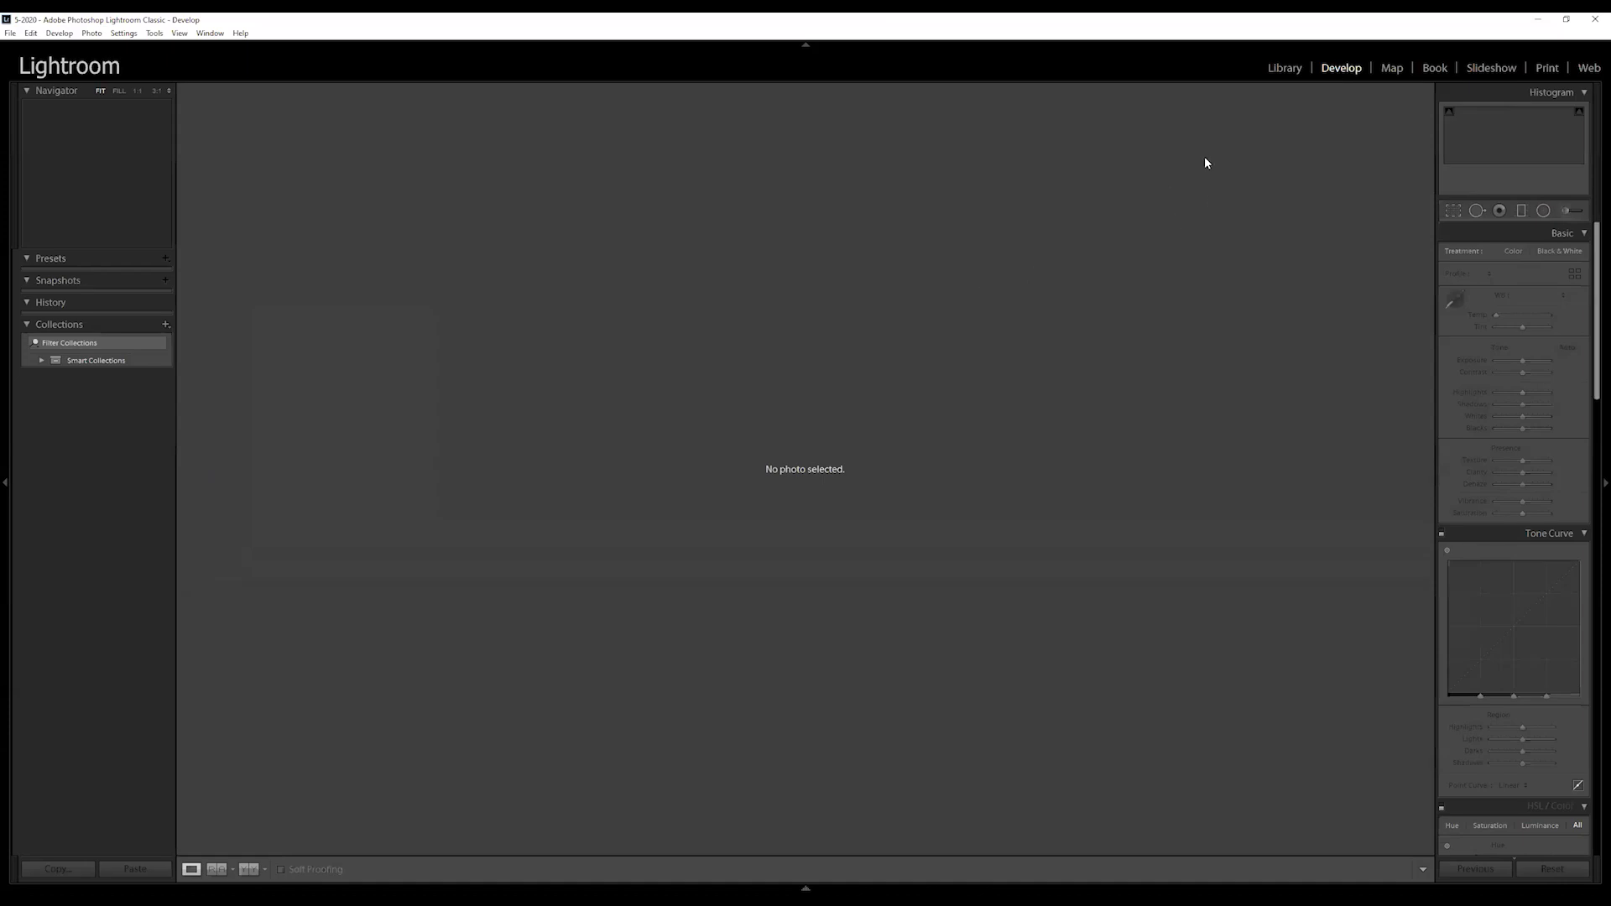
pyautogui.click(1282, 72)
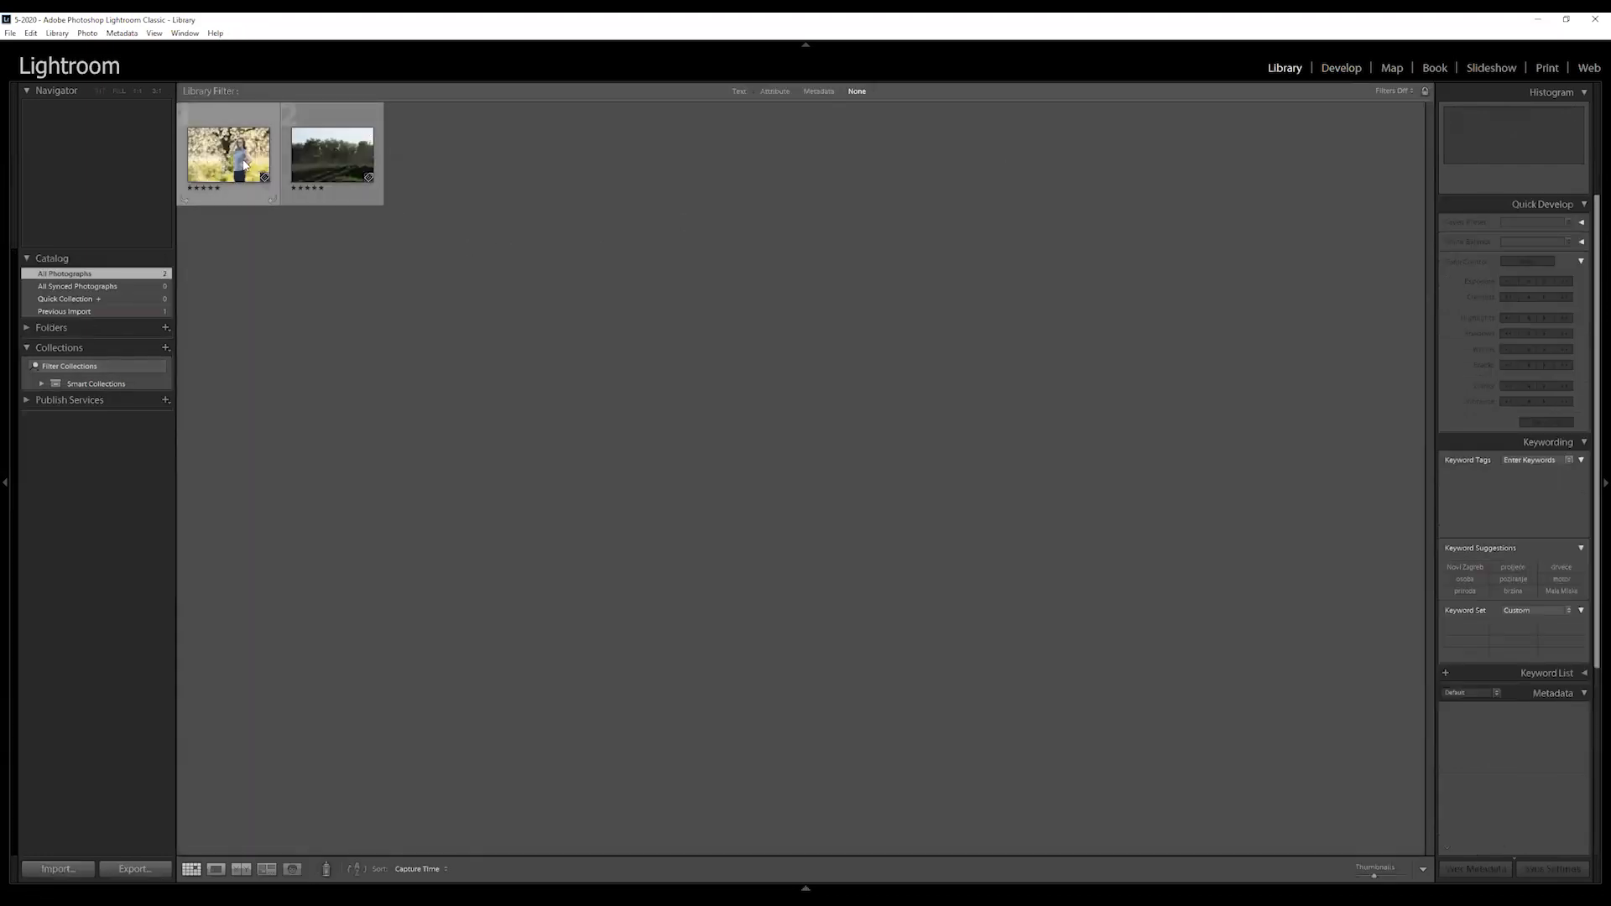
pyautogui.click(244, 165)
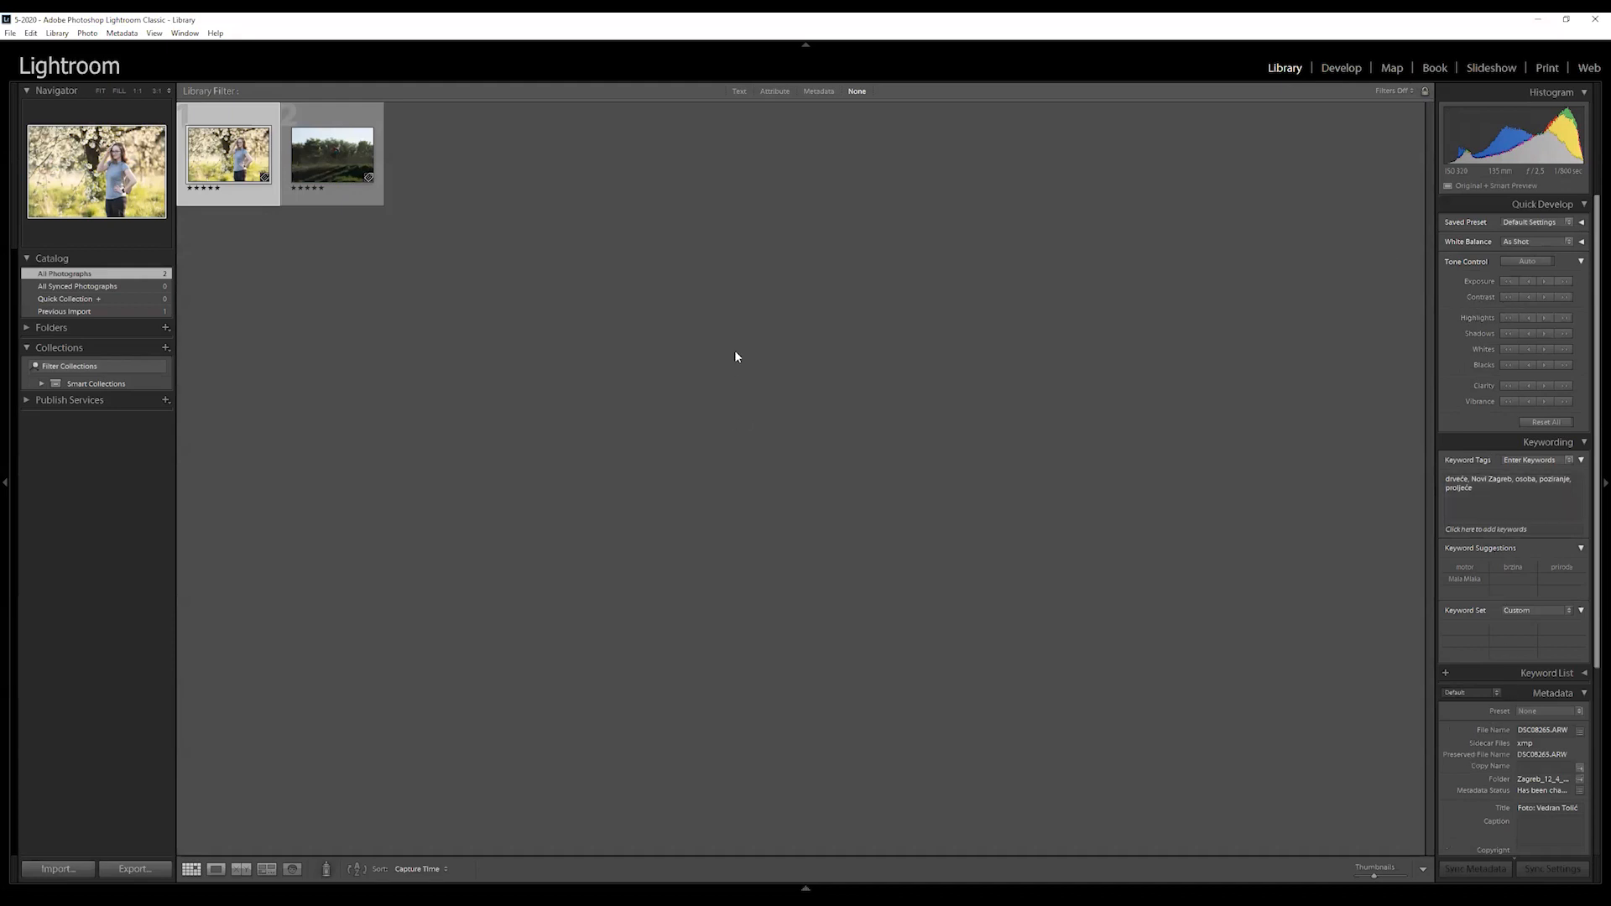
pyautogui.click(1340, 69)
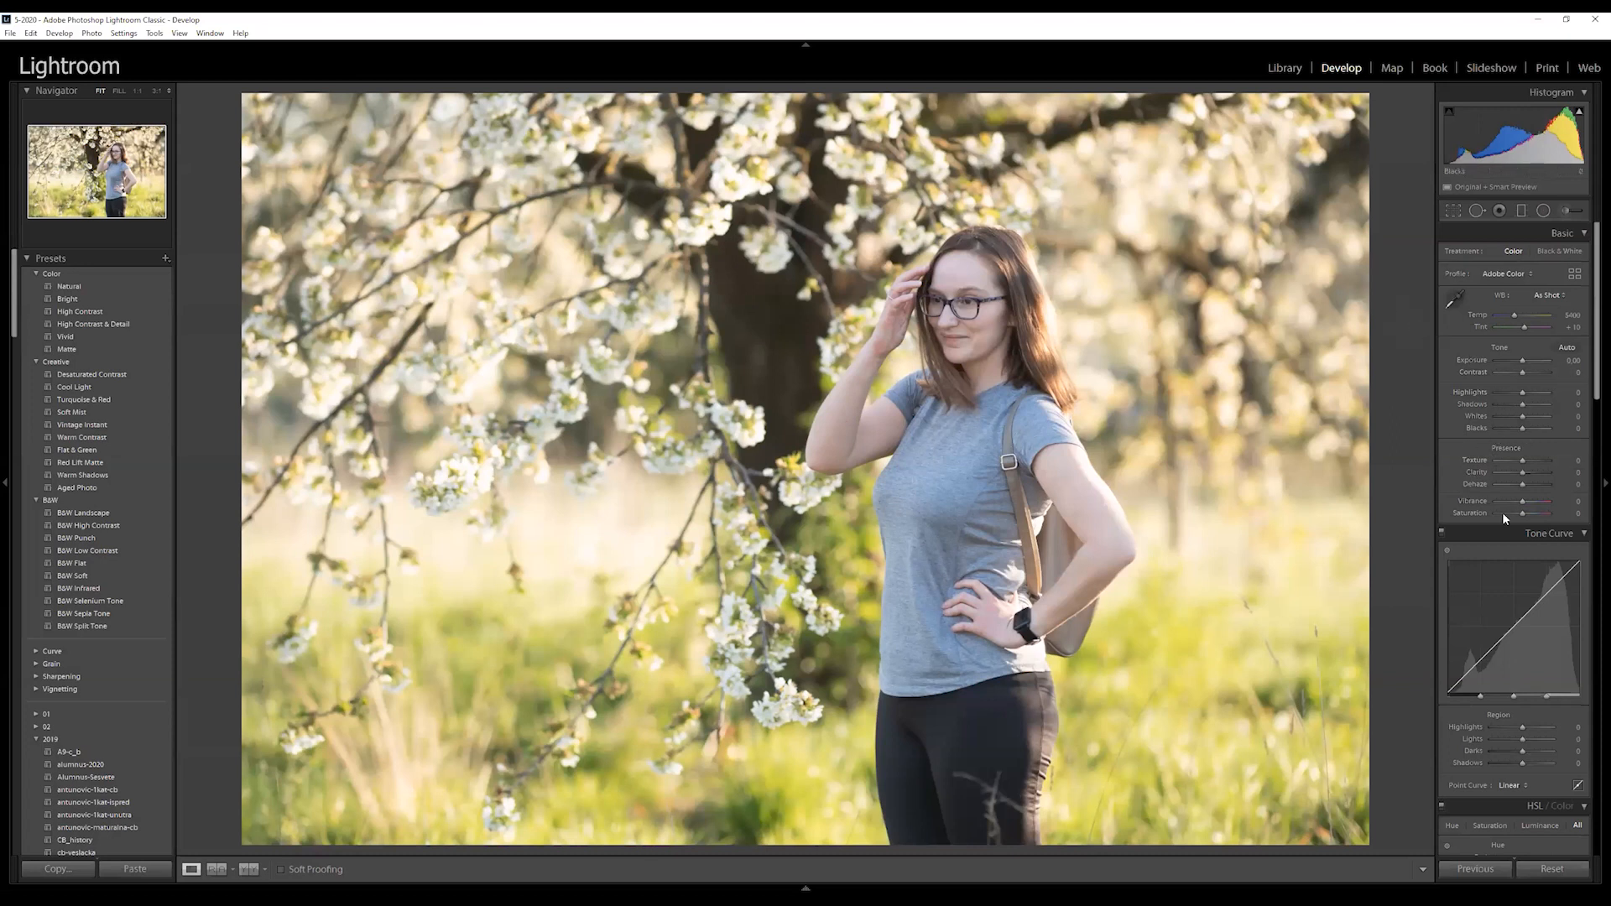
pyautogui.moveTo(1594, 347); pyautogui.dragTo(1594, 313)
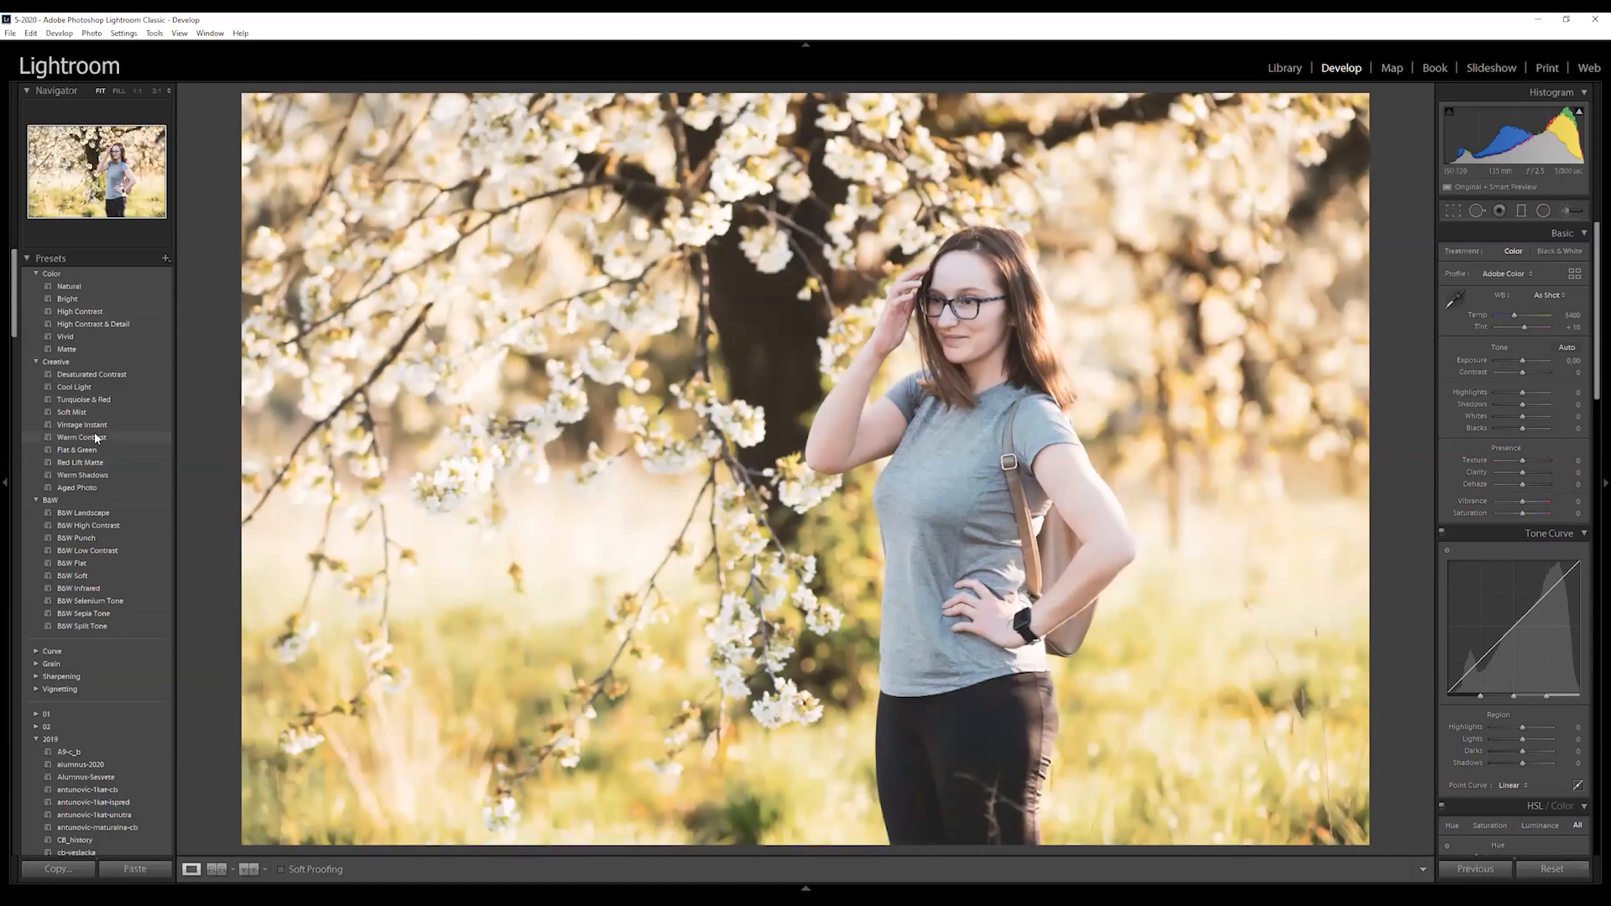
# Try the Warm Contrast, Cool Light, Red Lift Matte and B&W High Contrast presets on the portrait, and undo the last two
pyautogui.click(94, 435)
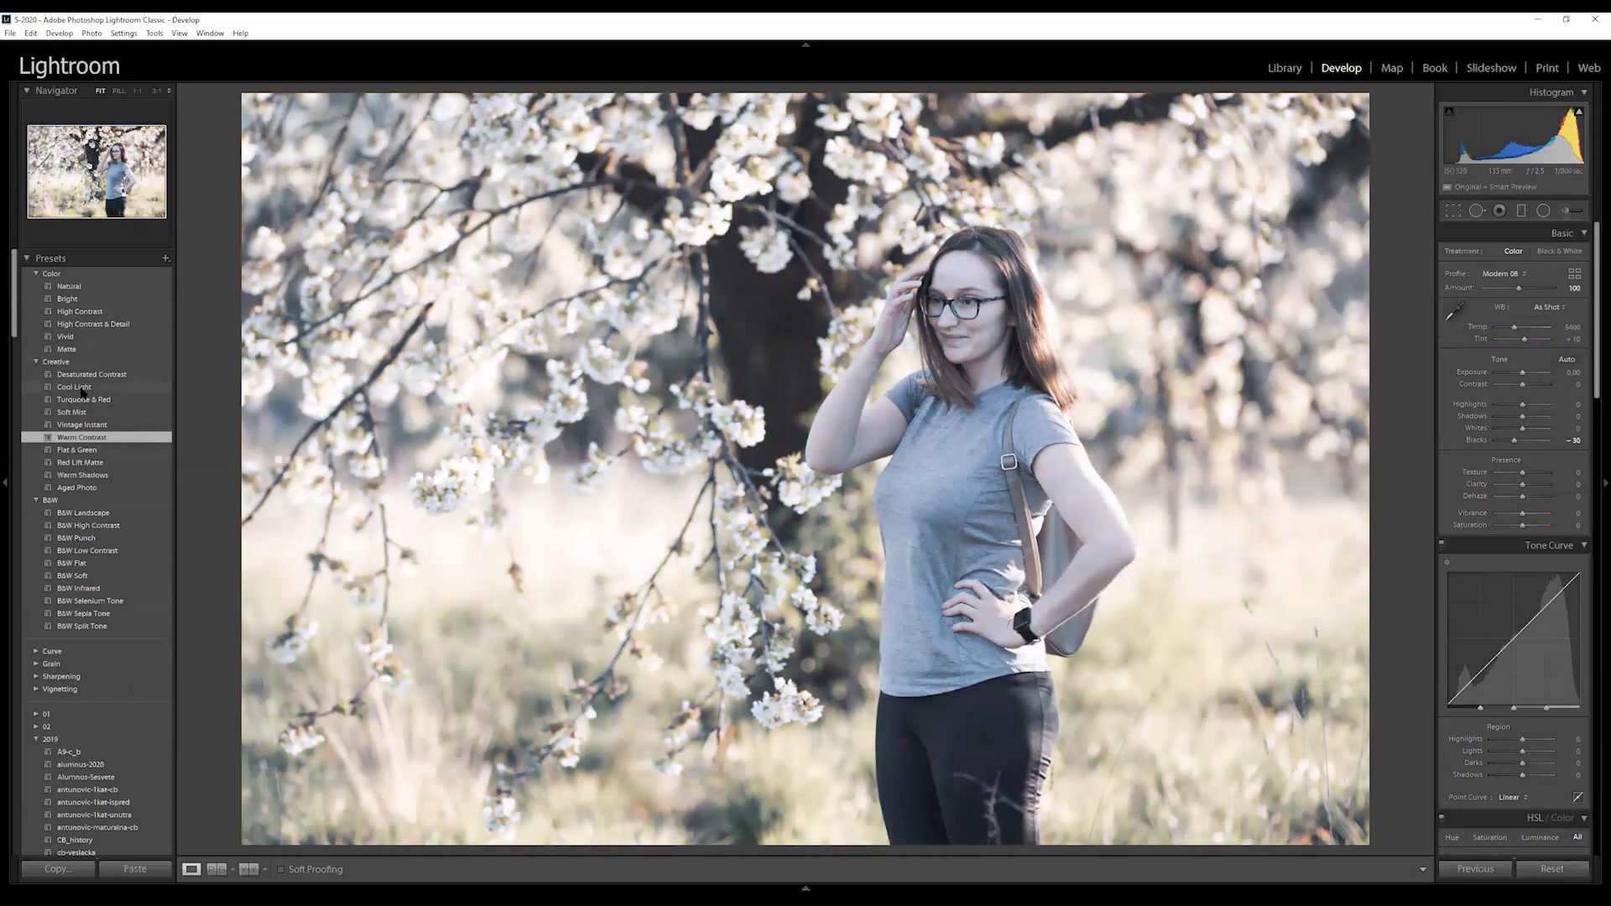
pyautogui.click(80, 388)
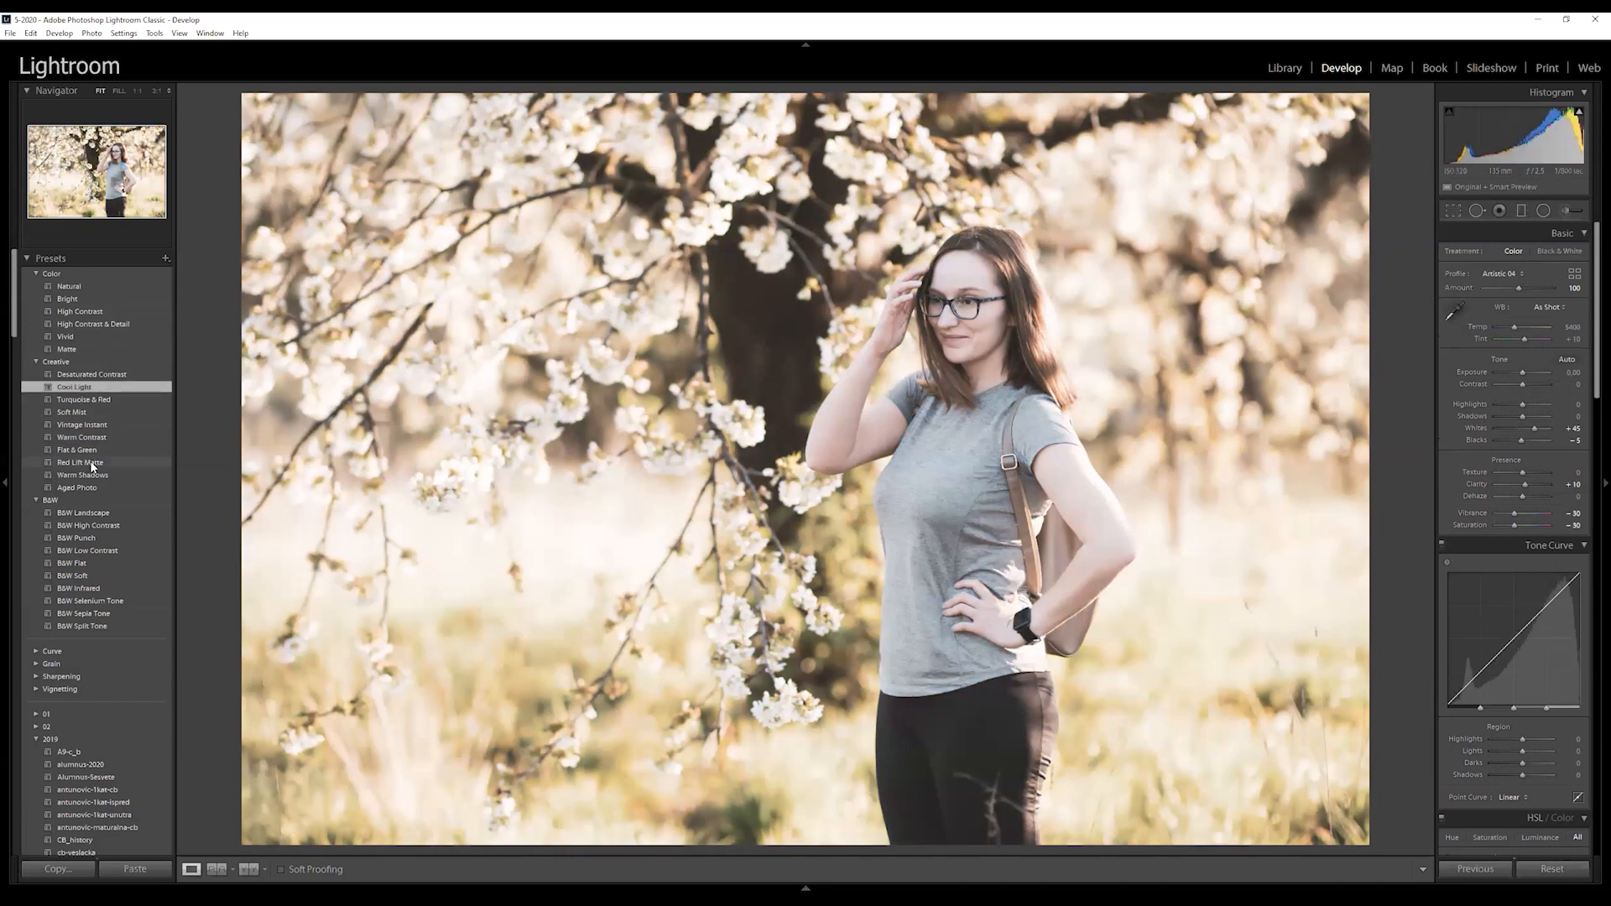
pyautogui.click(84, 463)
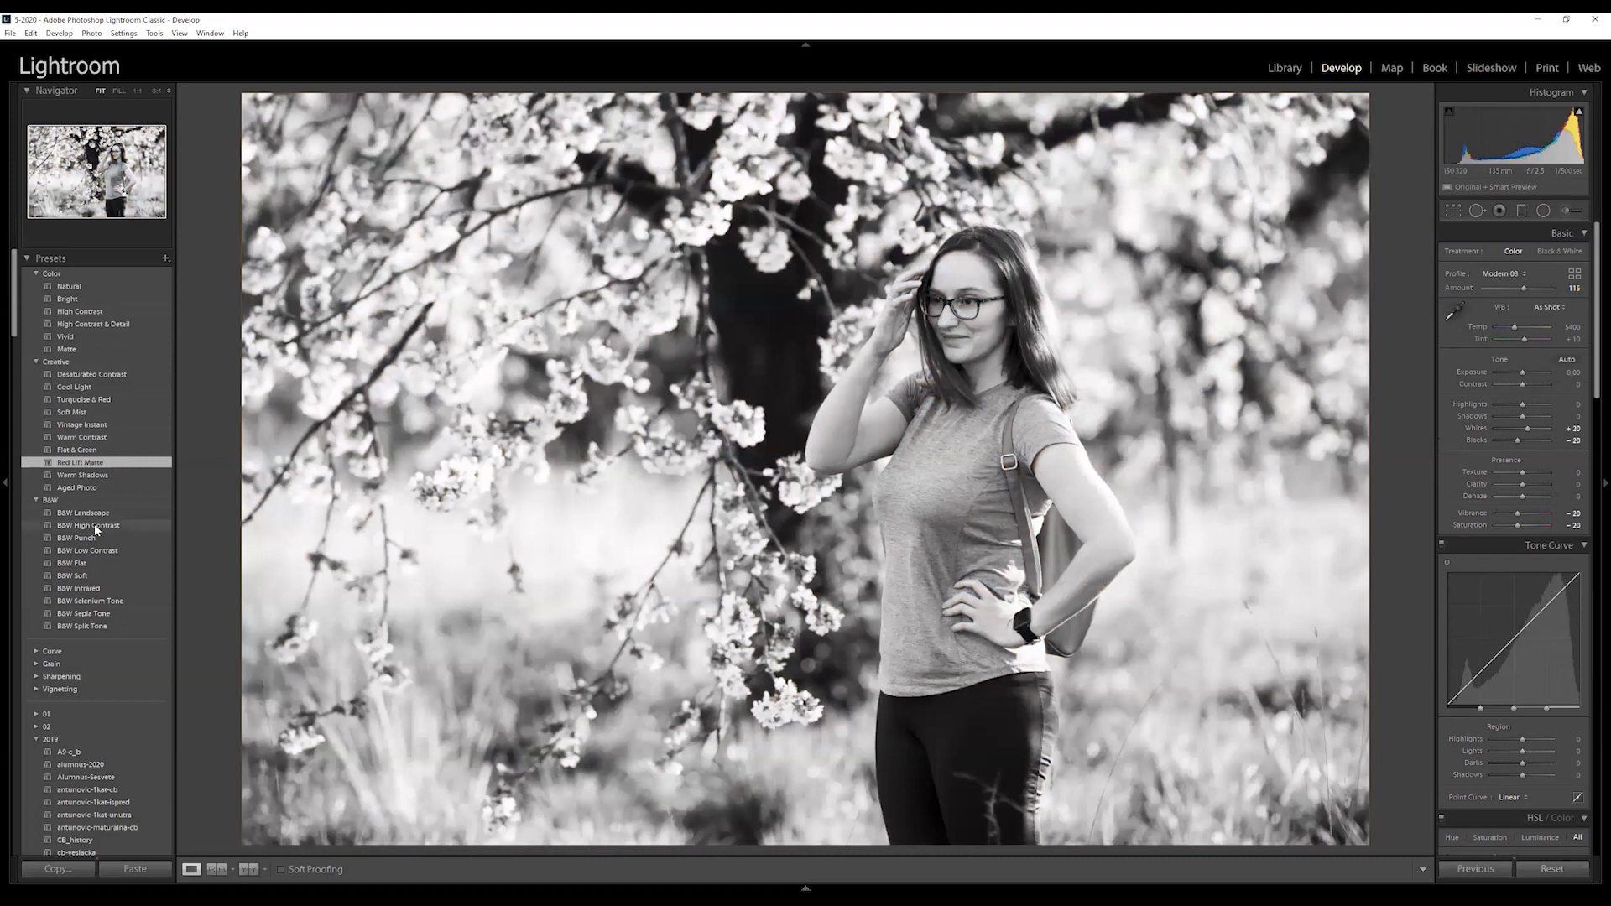
pyautogui.click(94, 524)
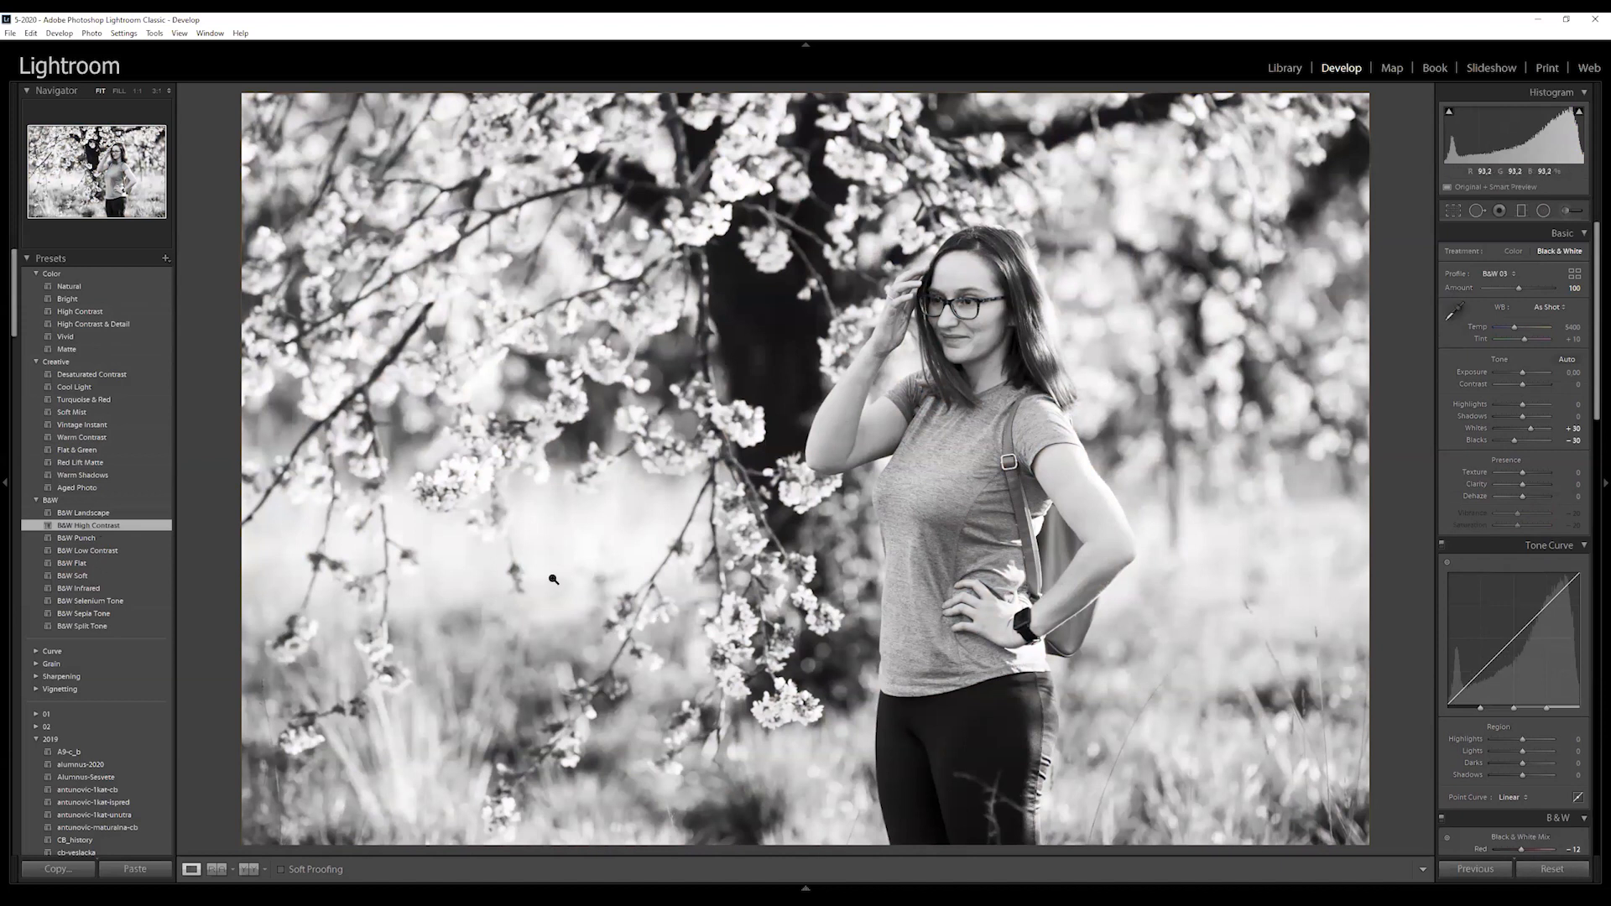
pyautogui.hotkey('ctrl', 'z')
pyautogui.hotkey('ctrl', 'z')
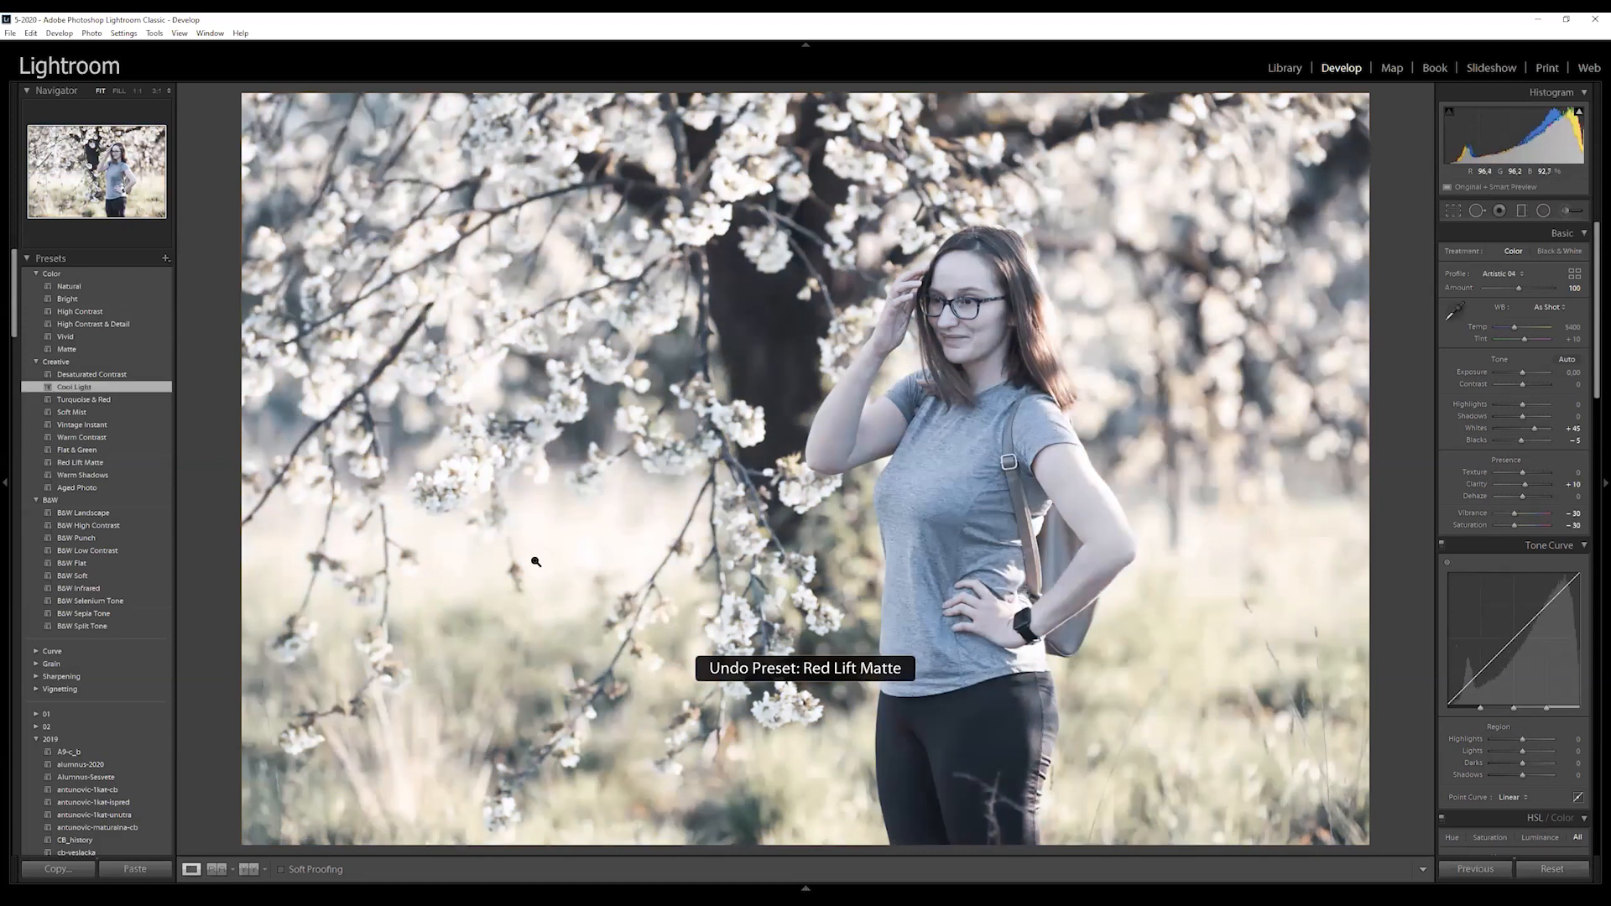
# Compare the Warm Contrast and Cool Light states in the edit history and revert the portrait to its import state
pyautogui.scroll(-20, 130, 727)
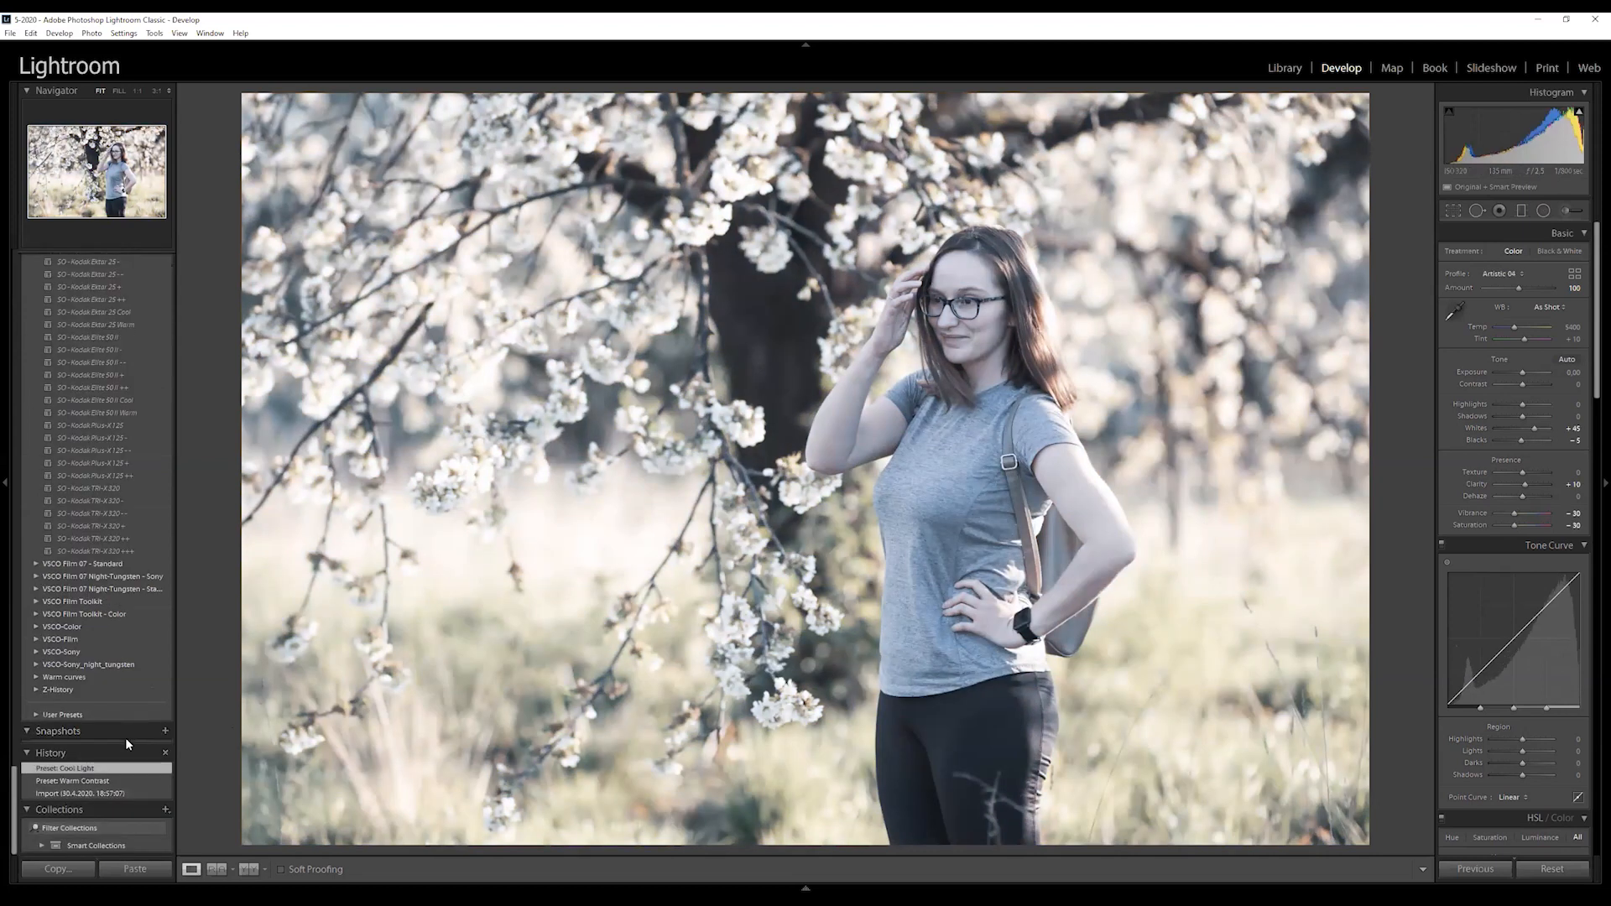
pyautogui.click(80, 782)
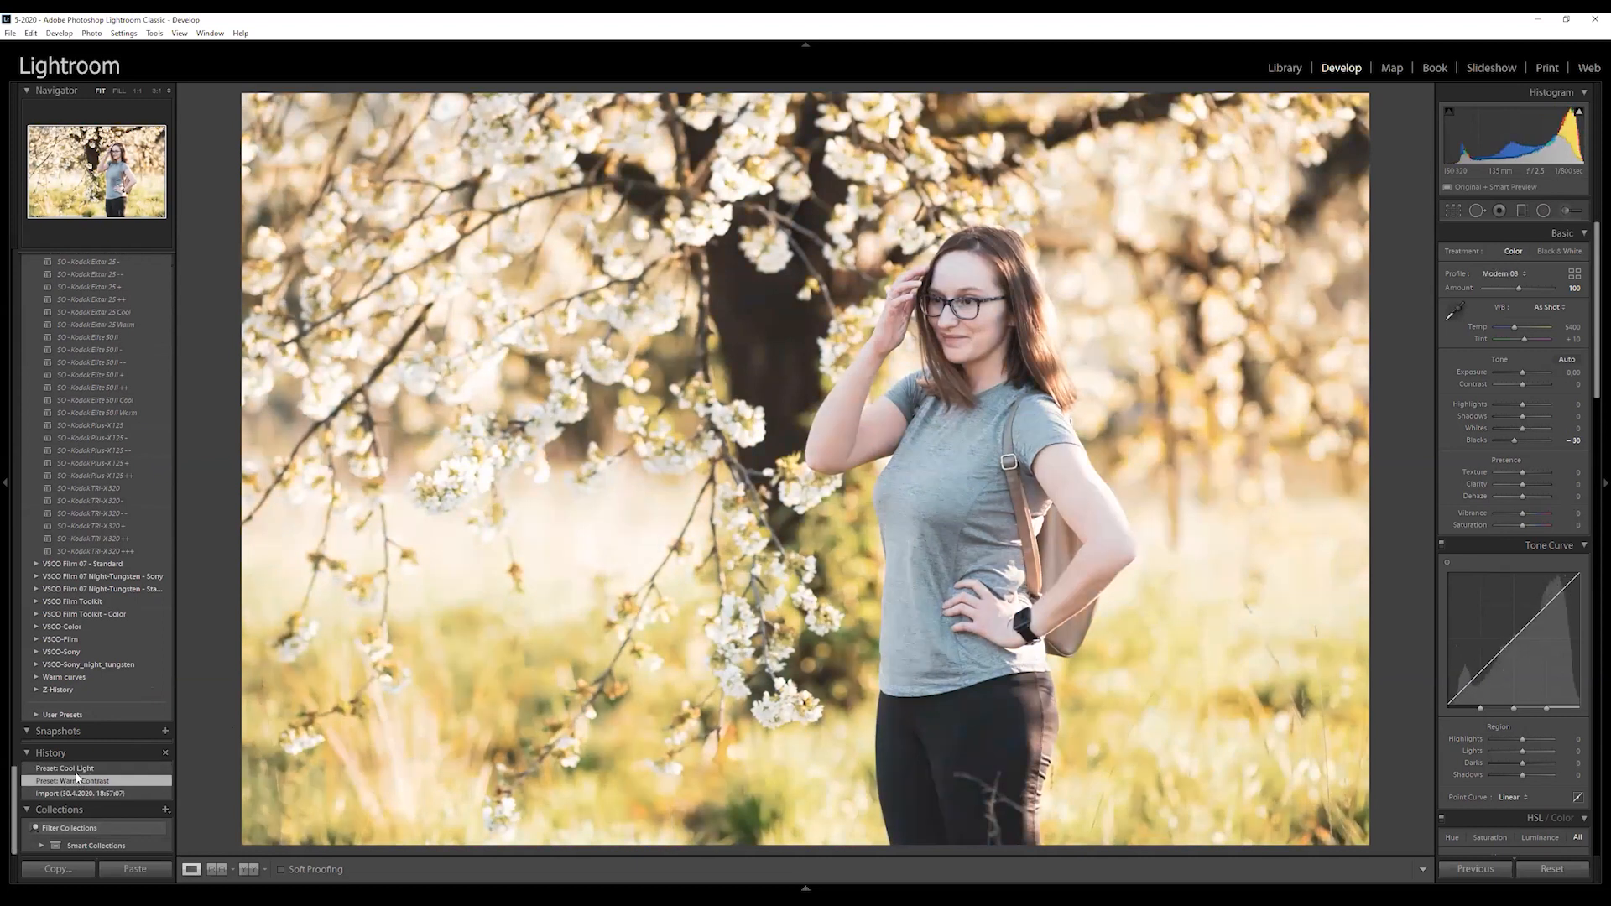
pyautogui.click(72, 770)
pyautogui.click(67, 792)
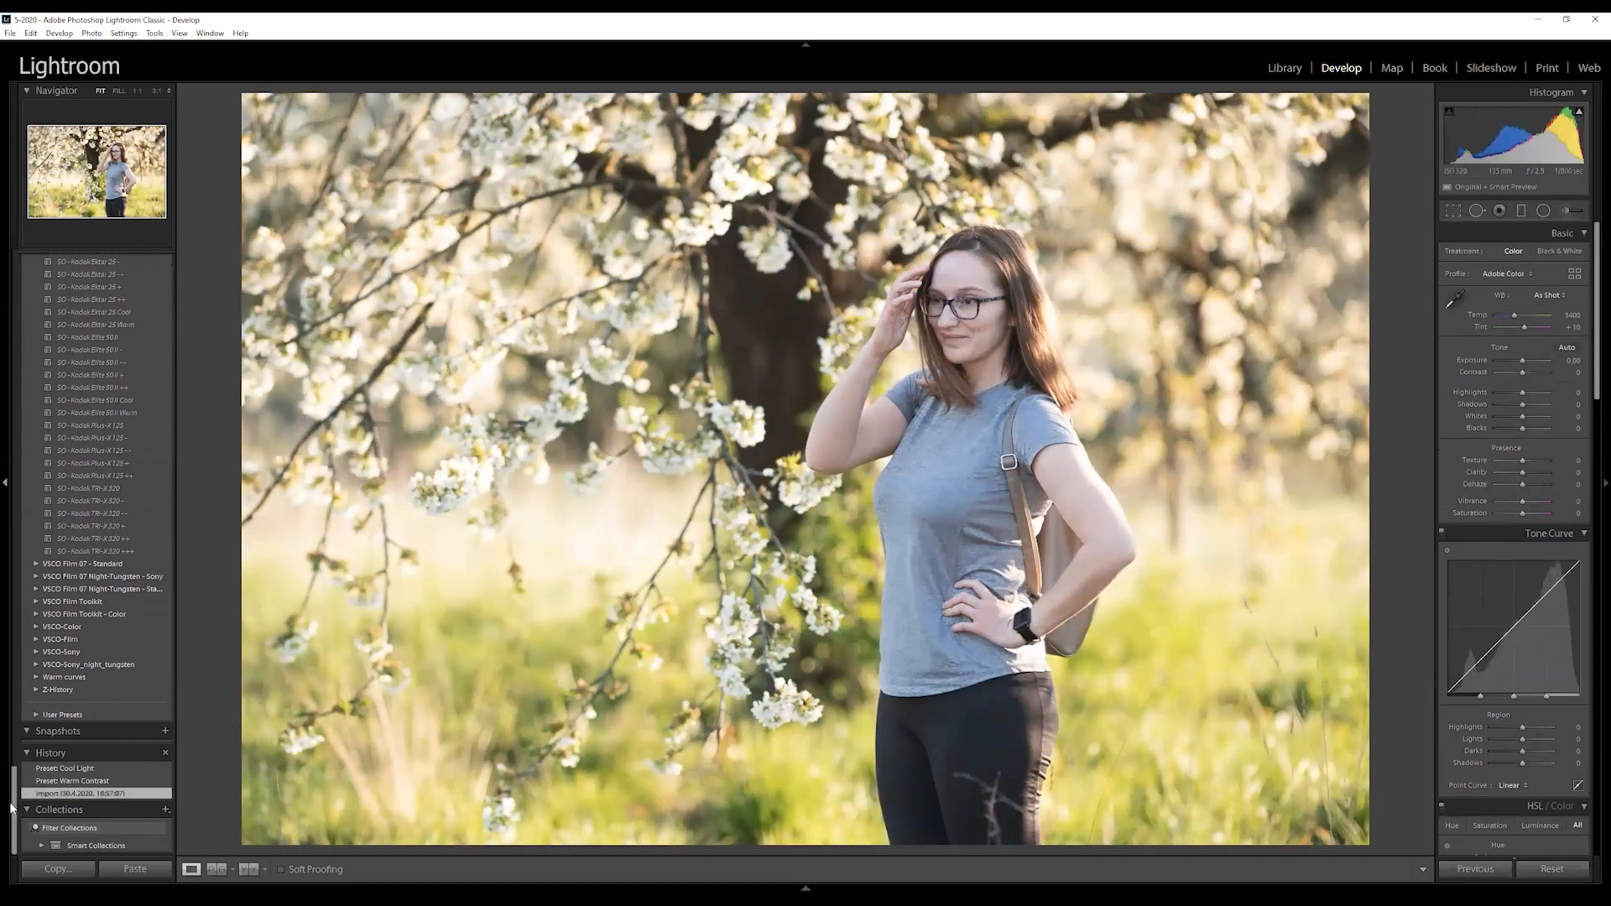
pyautogui.scroll(3, 12, 743)
pyautogui.scroll(10, 13, 742)
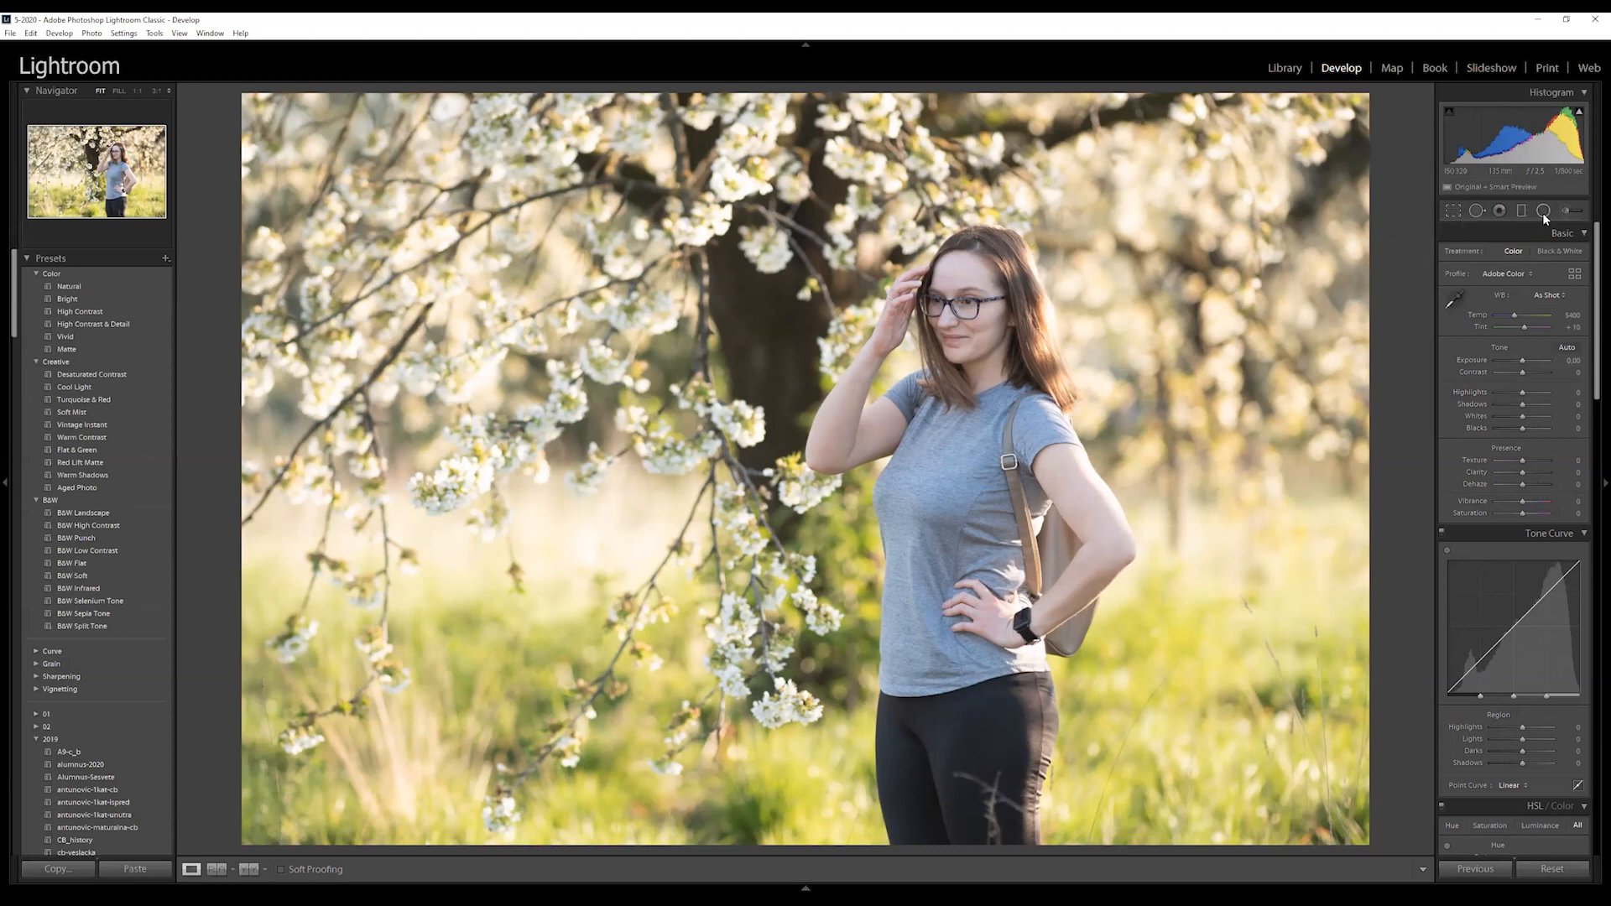
# Try cropping the portrait tighter around the woman from its upper corners with the original aspect ratio locked
pyautogui.click(1453, 212)
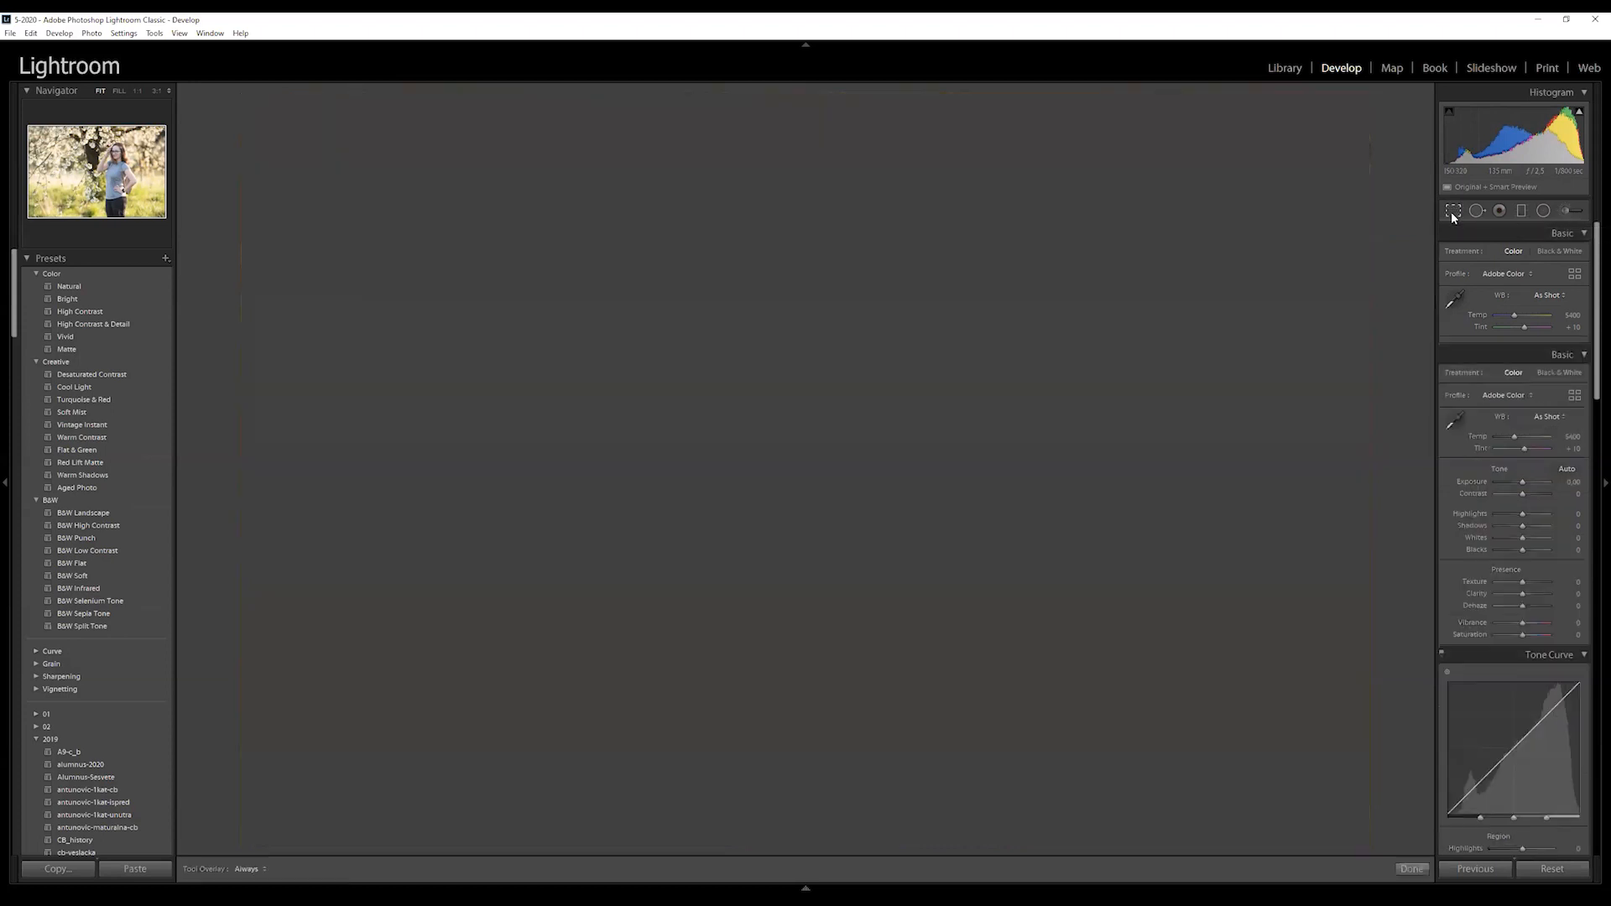
pyautogui.moveTo(846, 94); pyautogui.dragTo(847, 137)
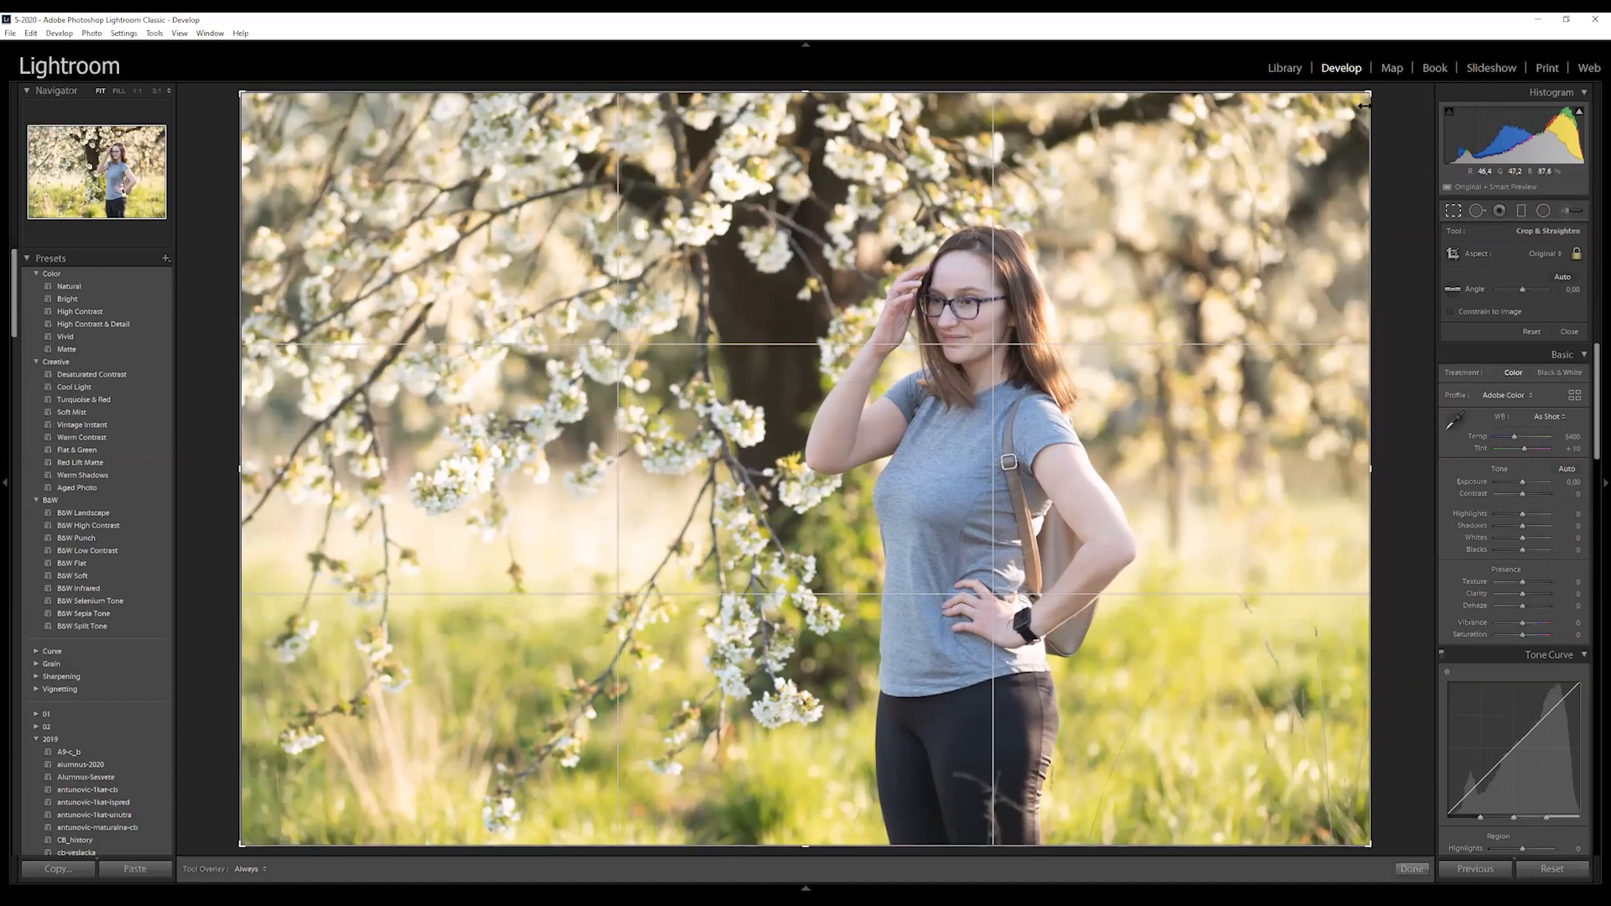
pyautogui.moveTo(1365, 120); pyautogui.dragTo(1238, 190)
pyautogui.moveTo(259, 89); pyautogui.dragTo(360, 173)
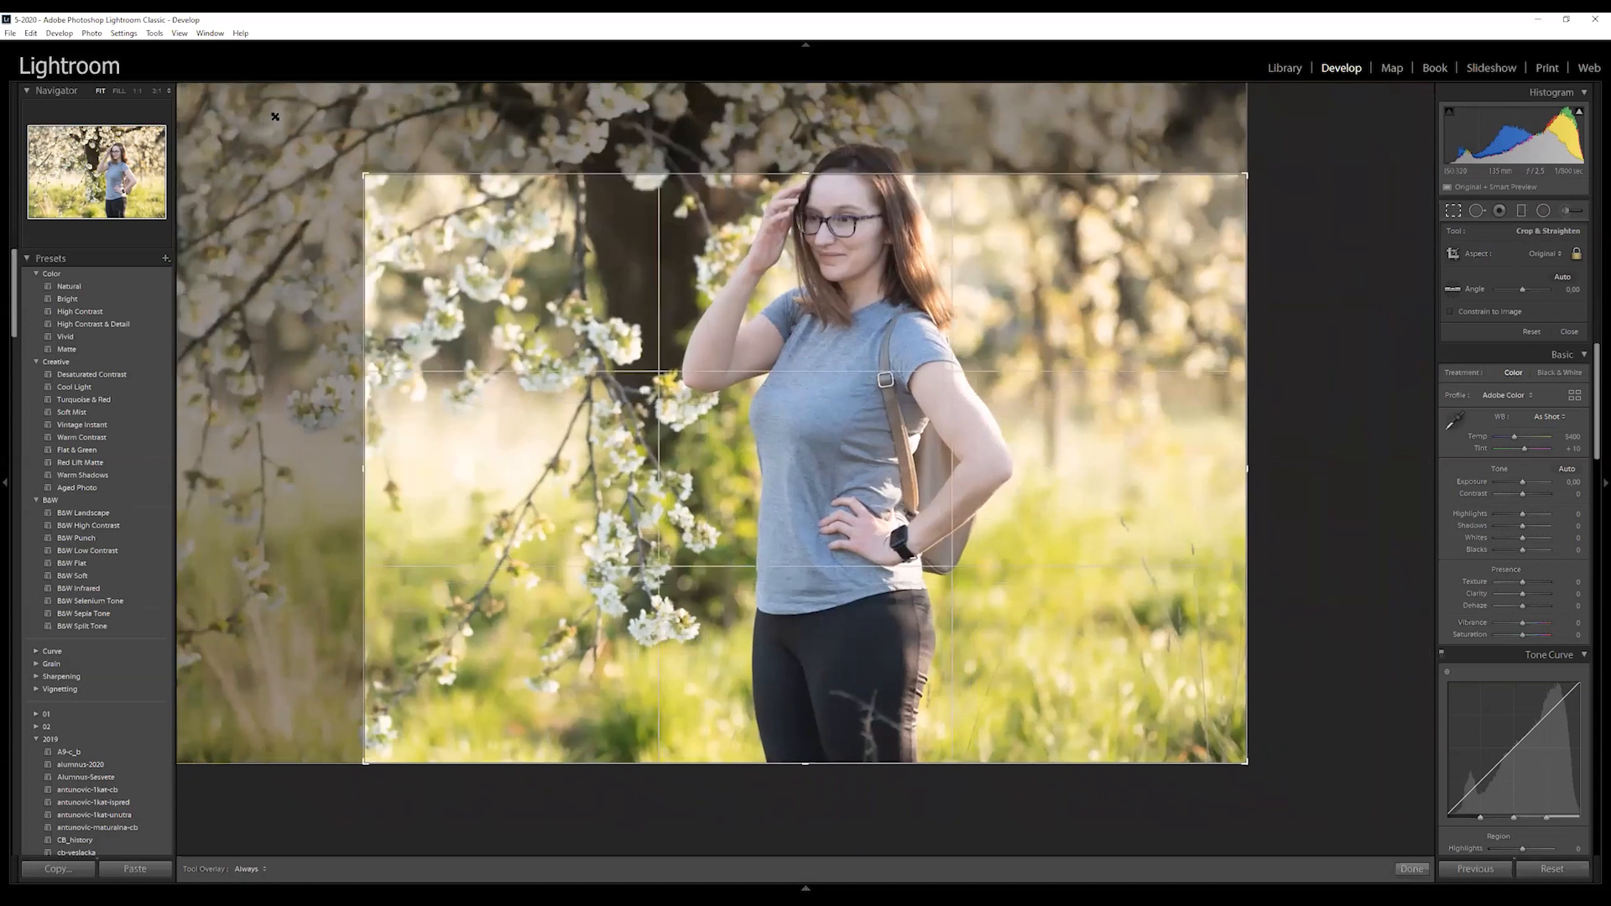
# Unlock the crop's aspect ratio, try resizing the frame freely from its upper corner, and lock the ratio again
pyautogui.click(1577, 254)
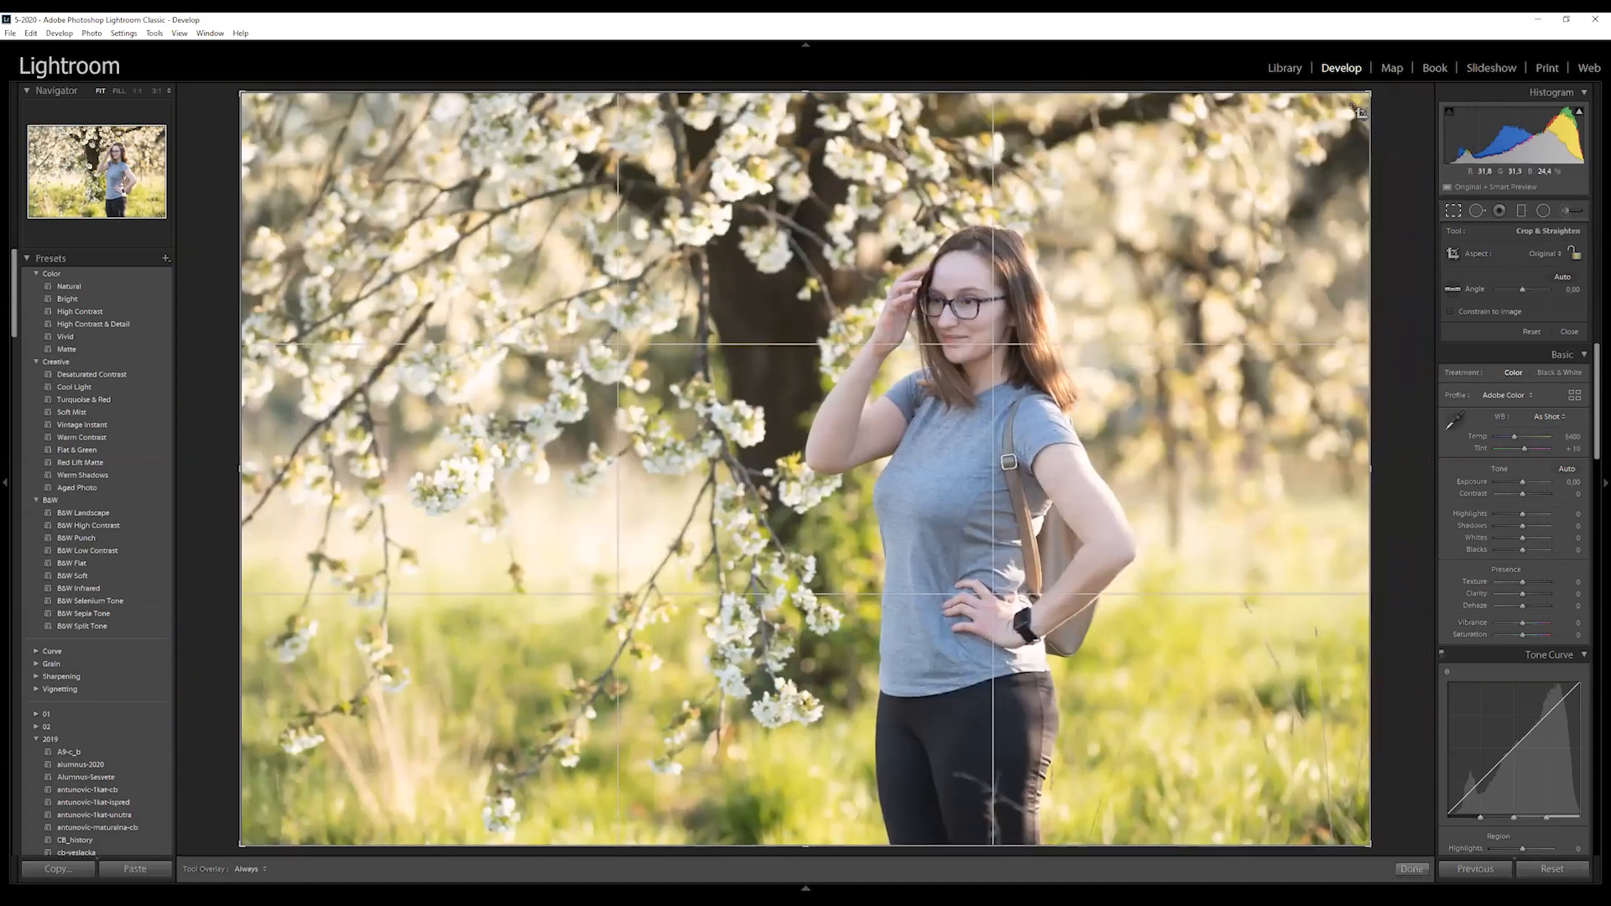
pyautogui.moveTo(1370, 93); pyautogui.dragTo(1604, 17)
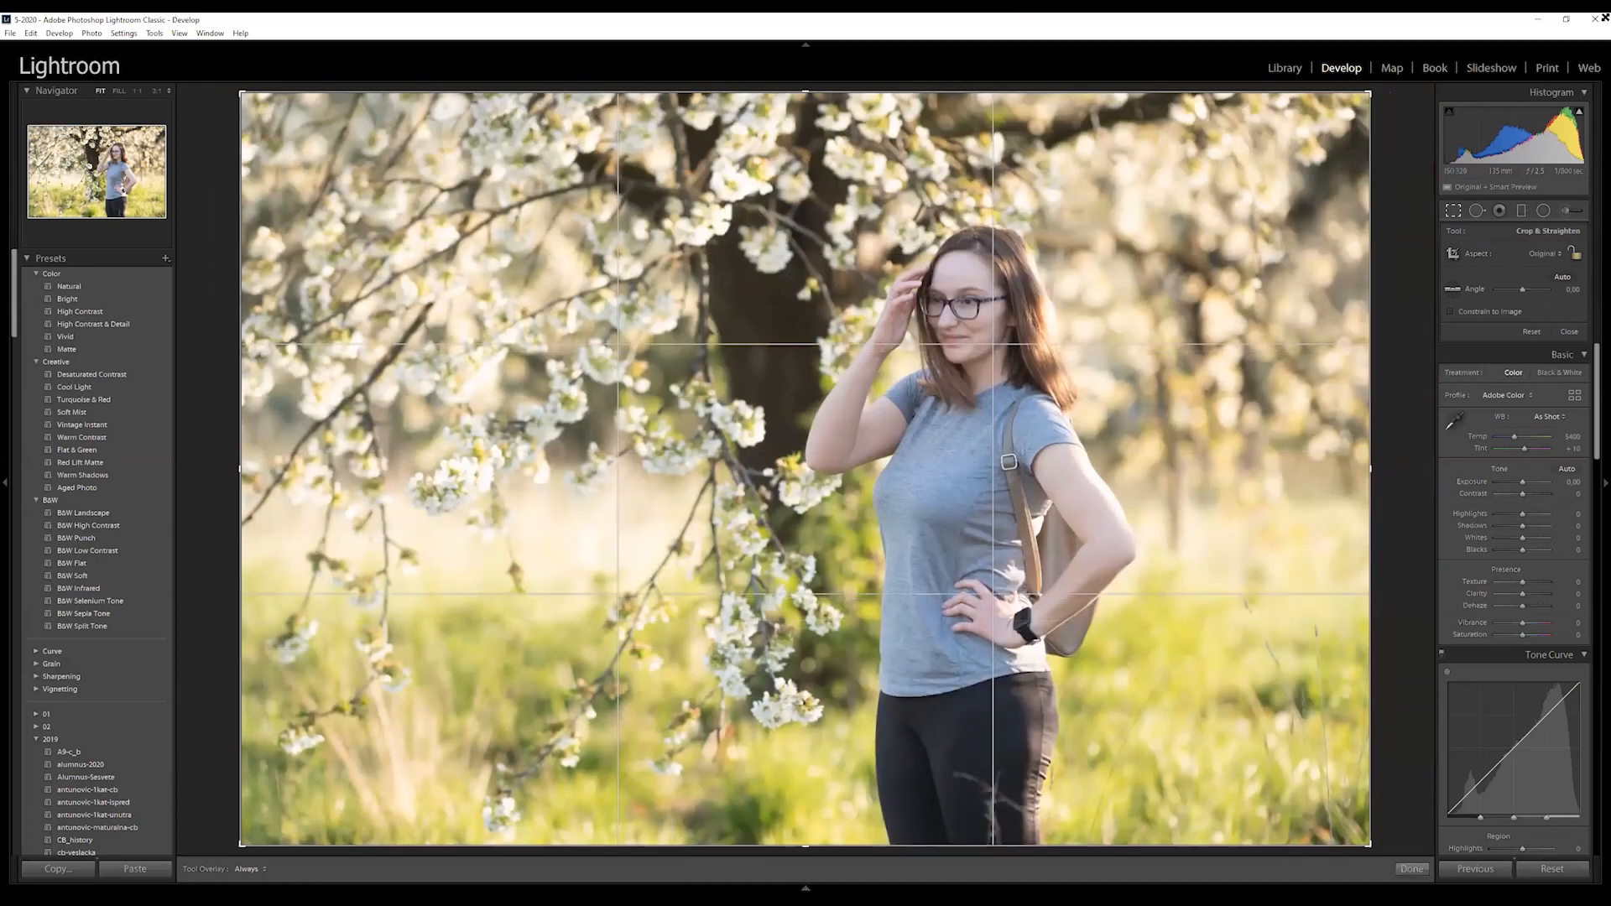
pyautogui.click(1577, 254)
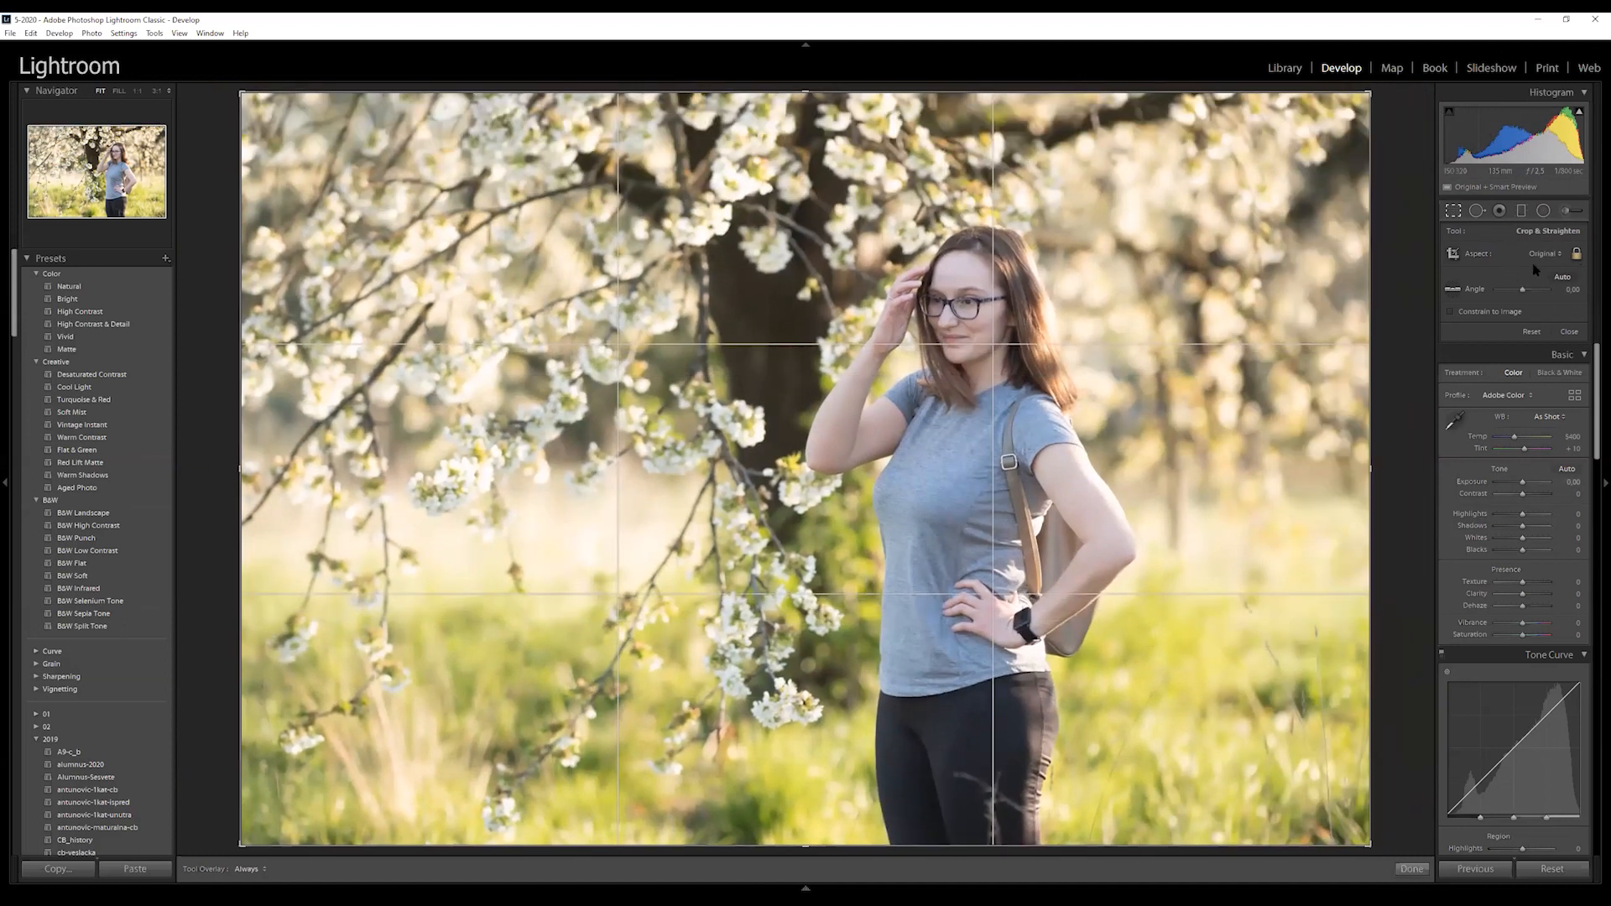
# Try a 4 x 3 crop with the photo shifted sideways inside the frame, and reset the crop
pyautogui.click(1541, 255)
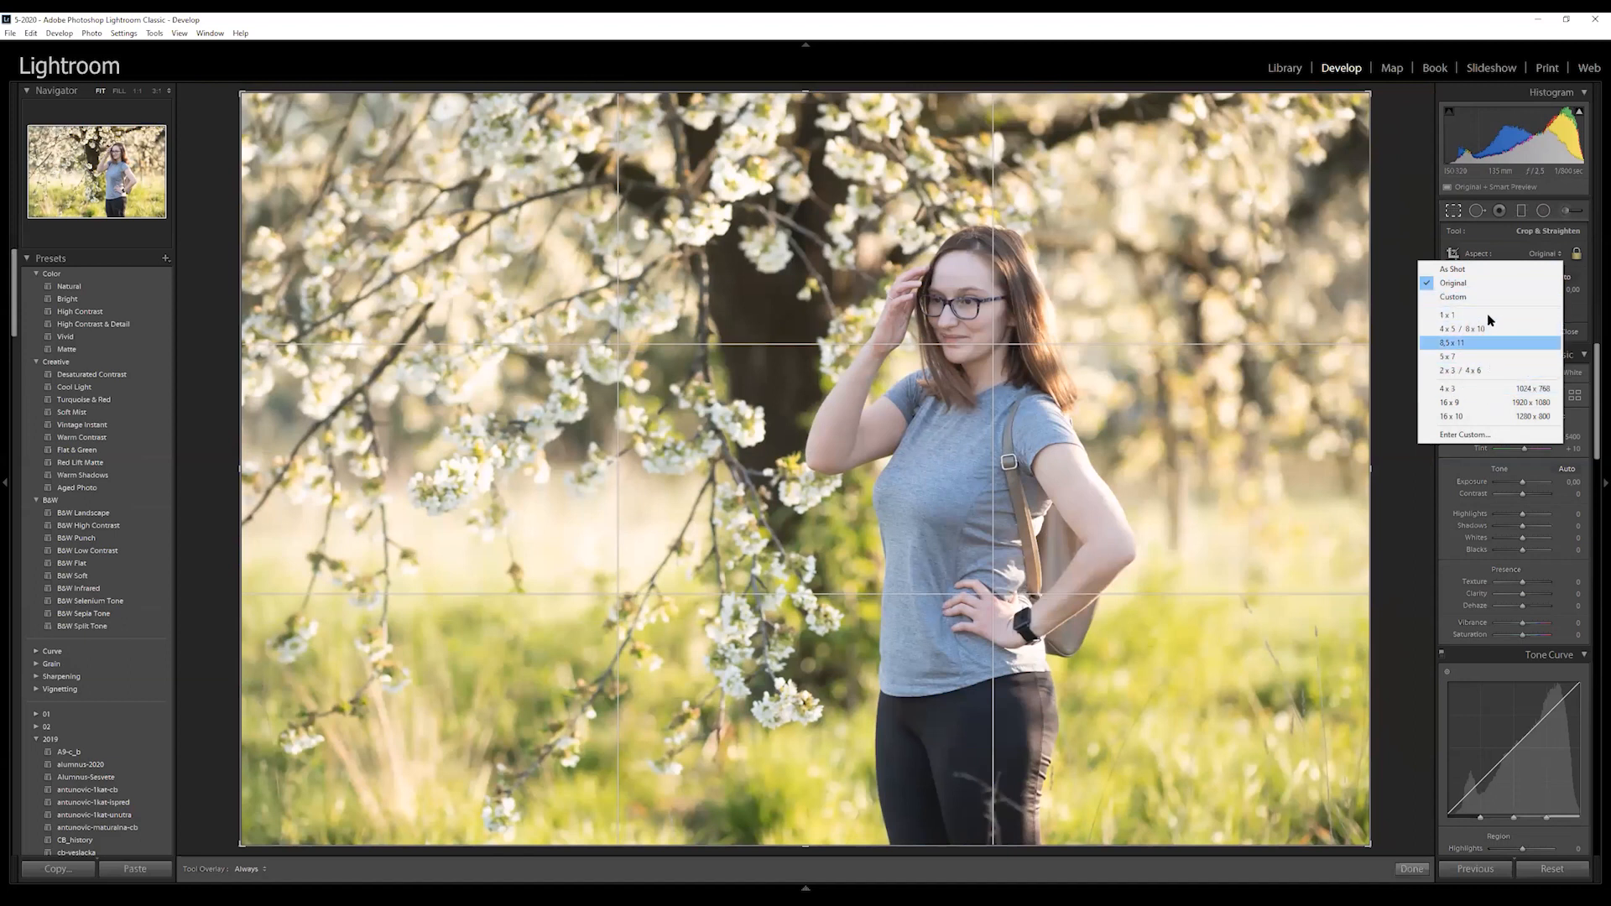
pyautogui.click(1499, 391)
pyautogui.moveTo(989, 383); pyautogui.dragTo(946, 366)
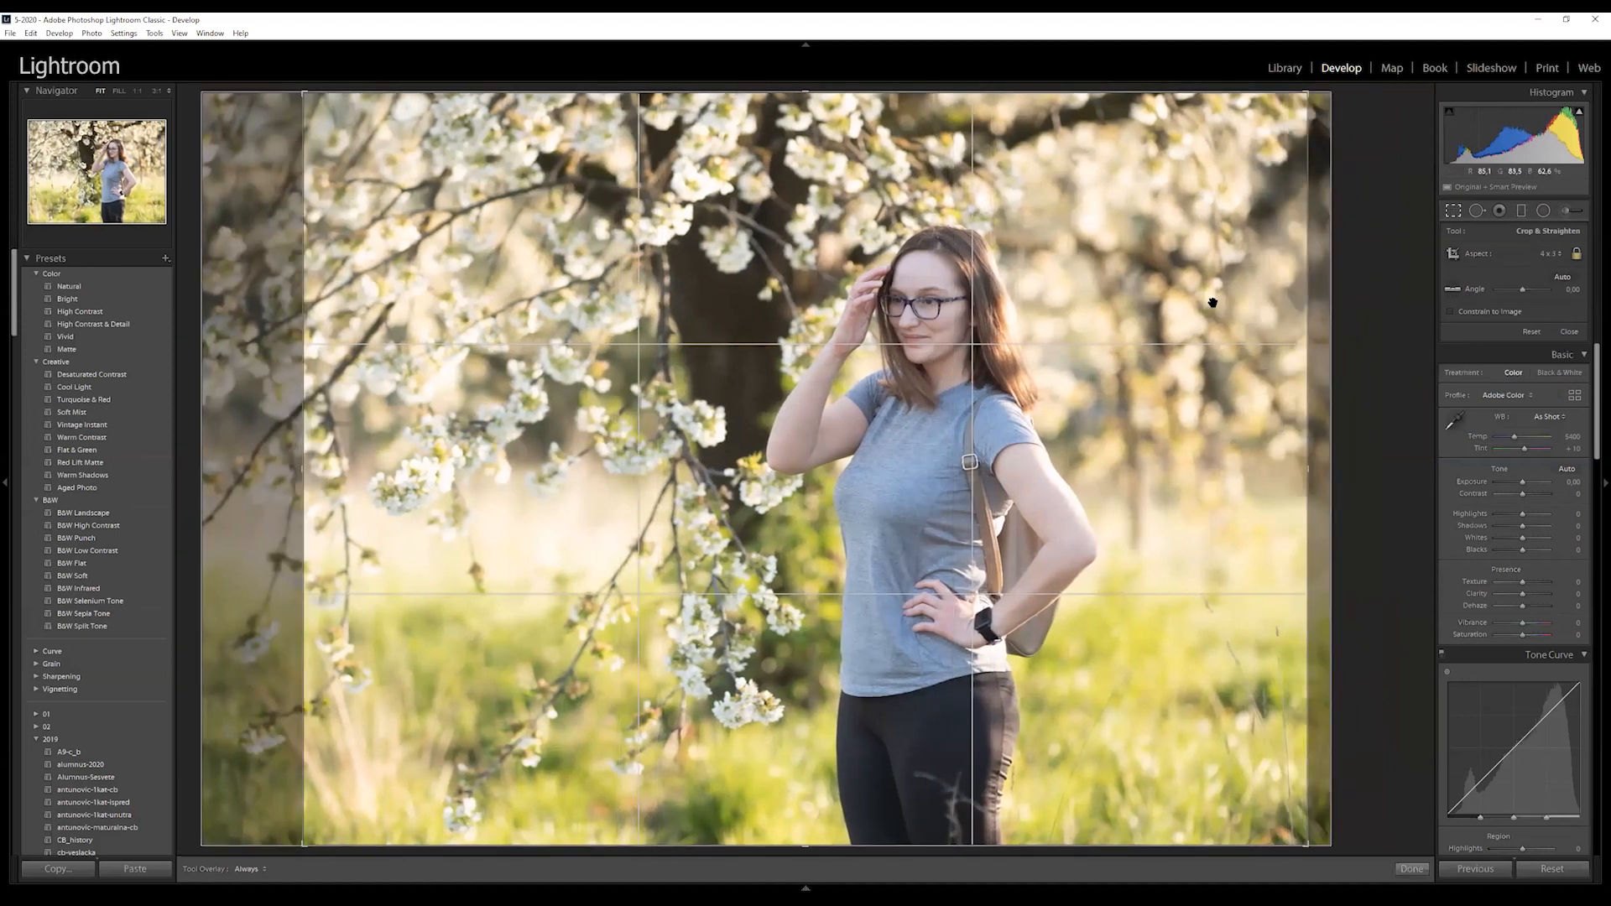
pyautogui.click(1452, 211)
pyautogui.click(1452, 211)
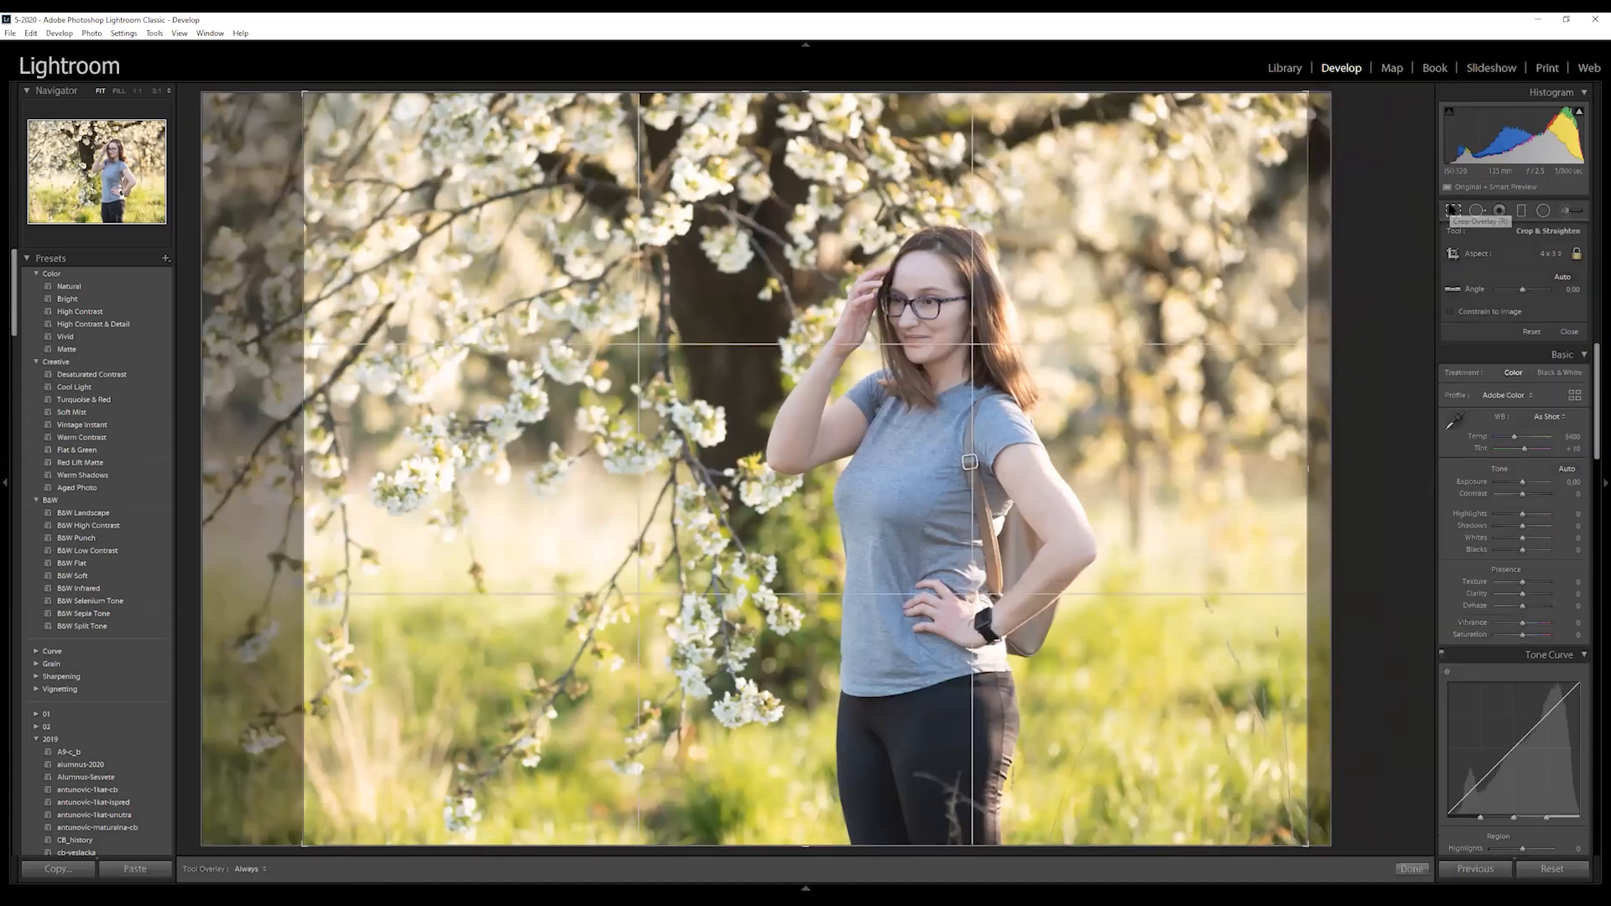
pyautogui.click(1532, 332)
# Open the custom aspect ratio entry for the crop, dismiss it without a change and close the Crop tool
pyautogui.click(1546, 254)
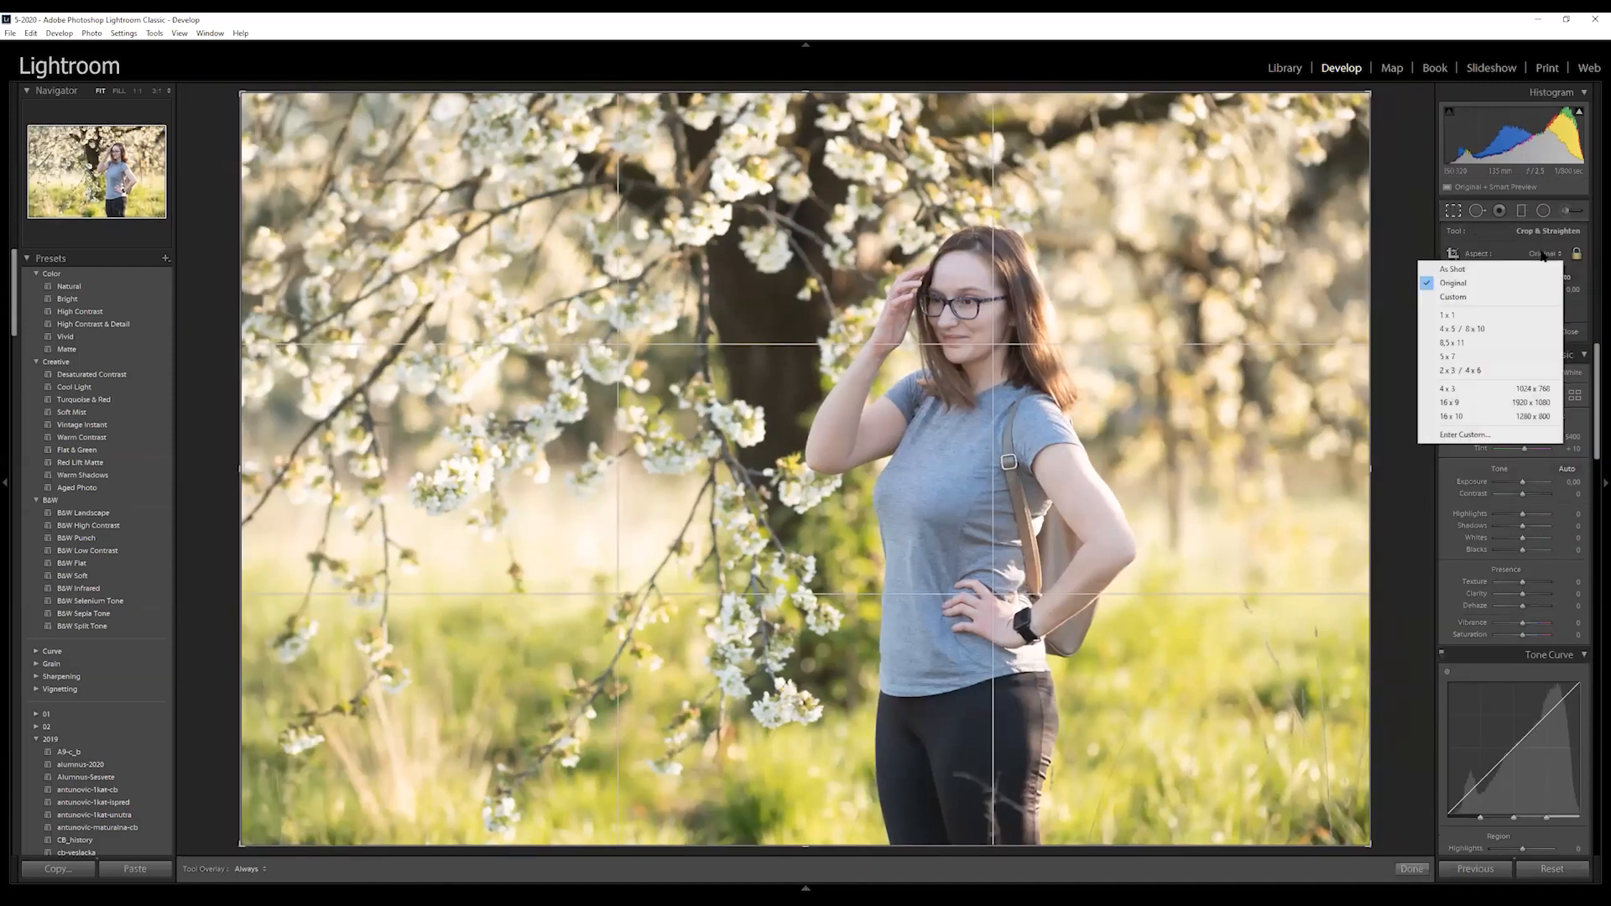
pyautogui.click(1476, 435)
pyautogui.click(871, 472)
pyautogui.click(871, 472)
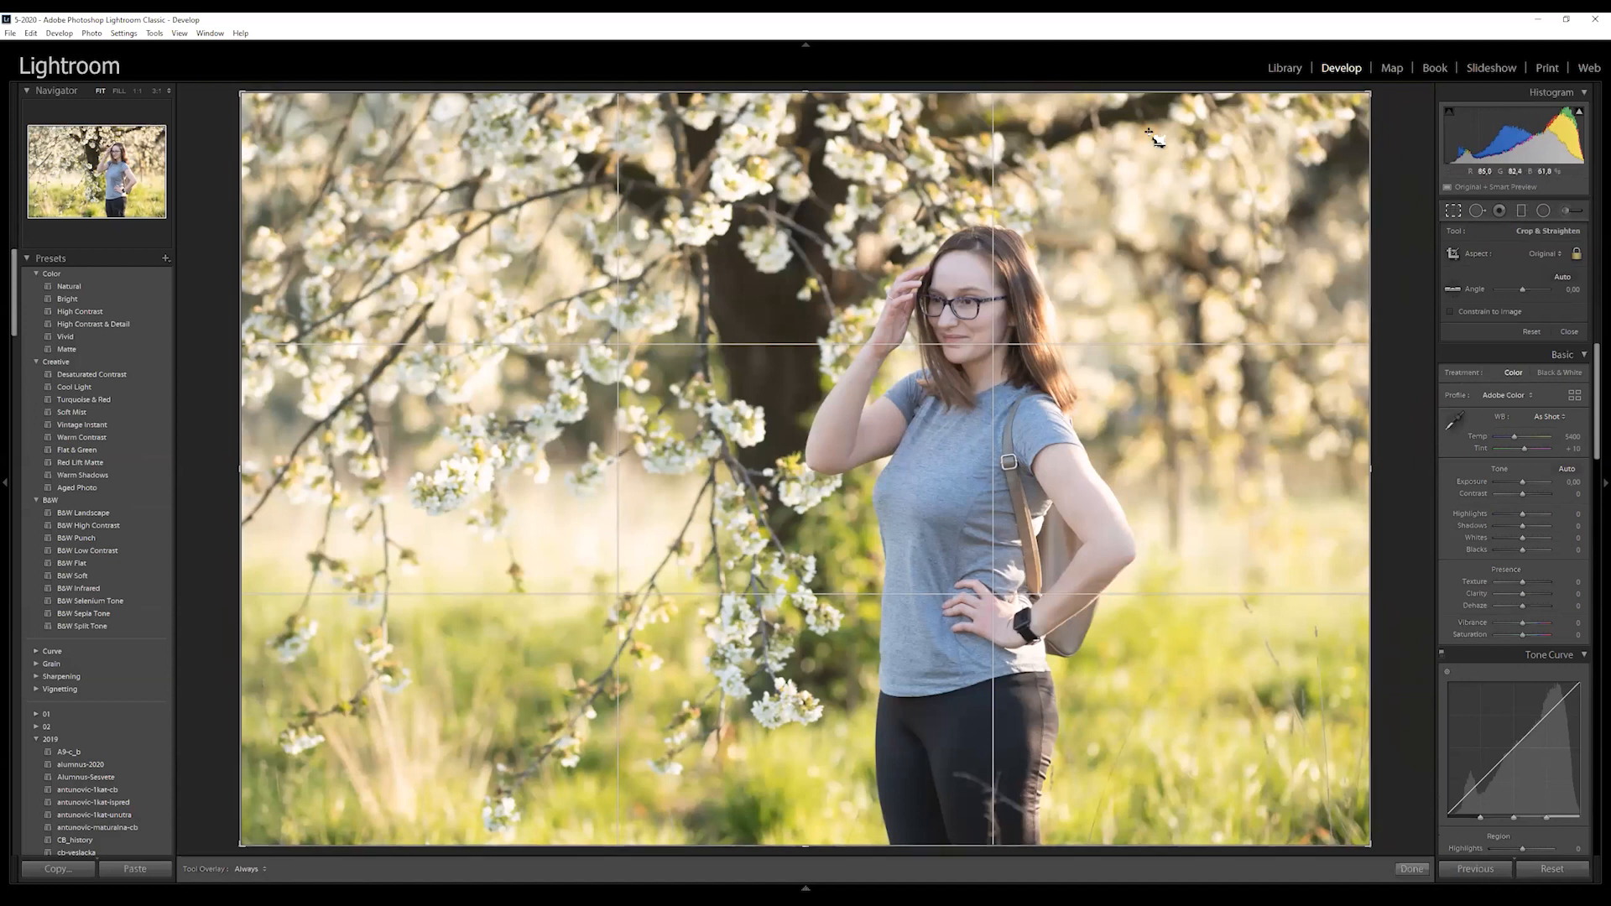
pyautogui.click(1569, 333)
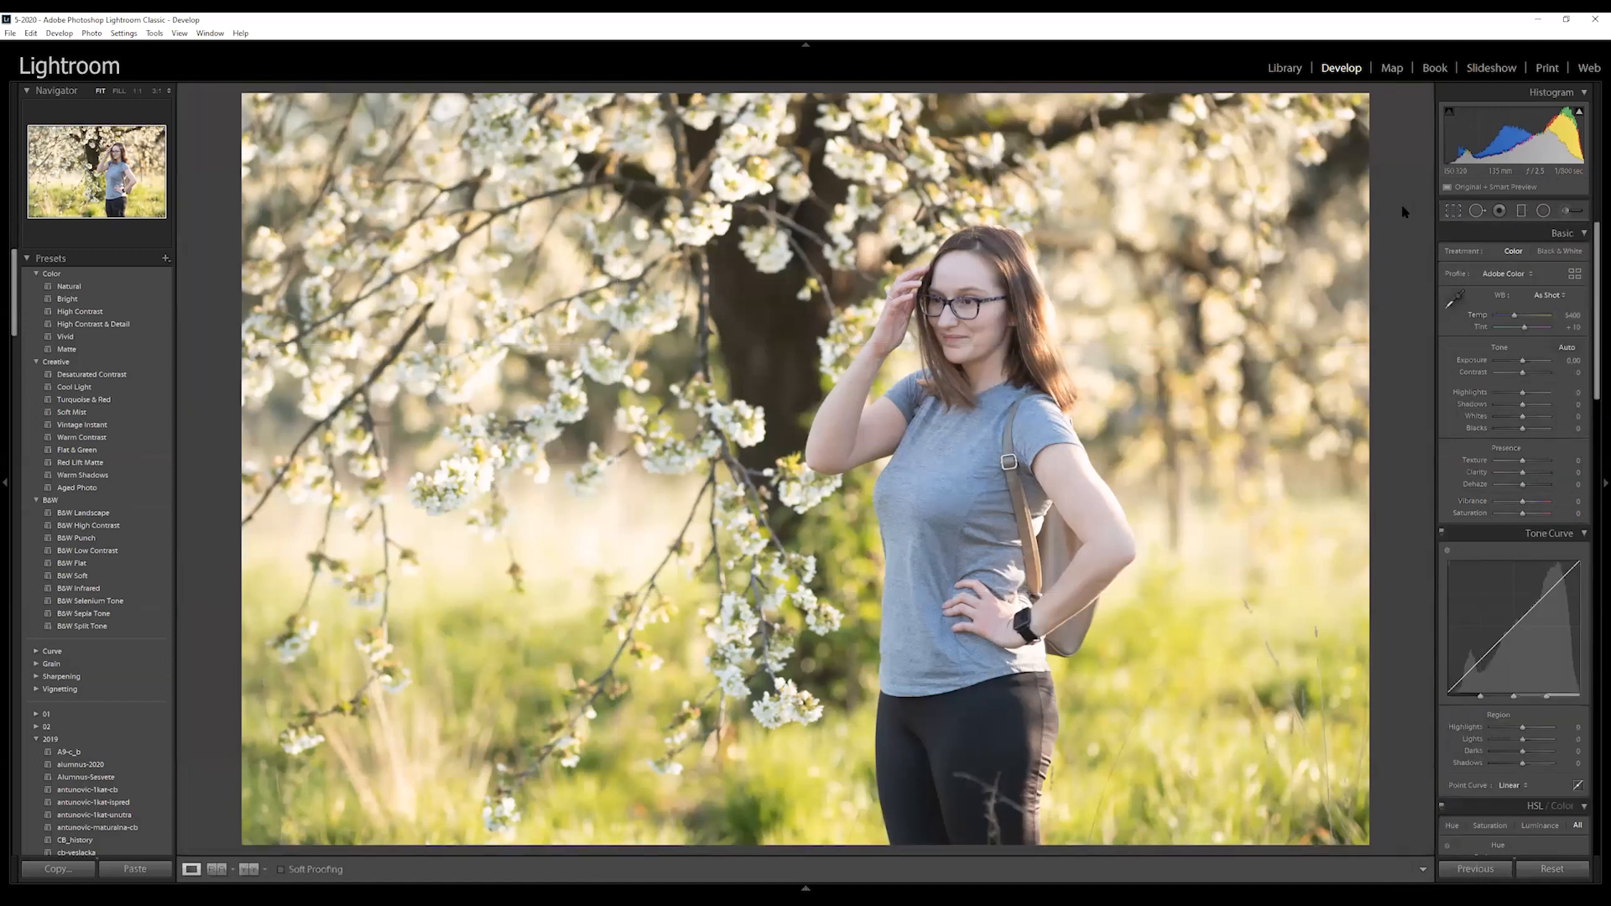
# Heal a long curved strip of grass beside the woman's leg with Spot Removal, sampling from the grass just next to it
pyautogui.click(1476, 211)
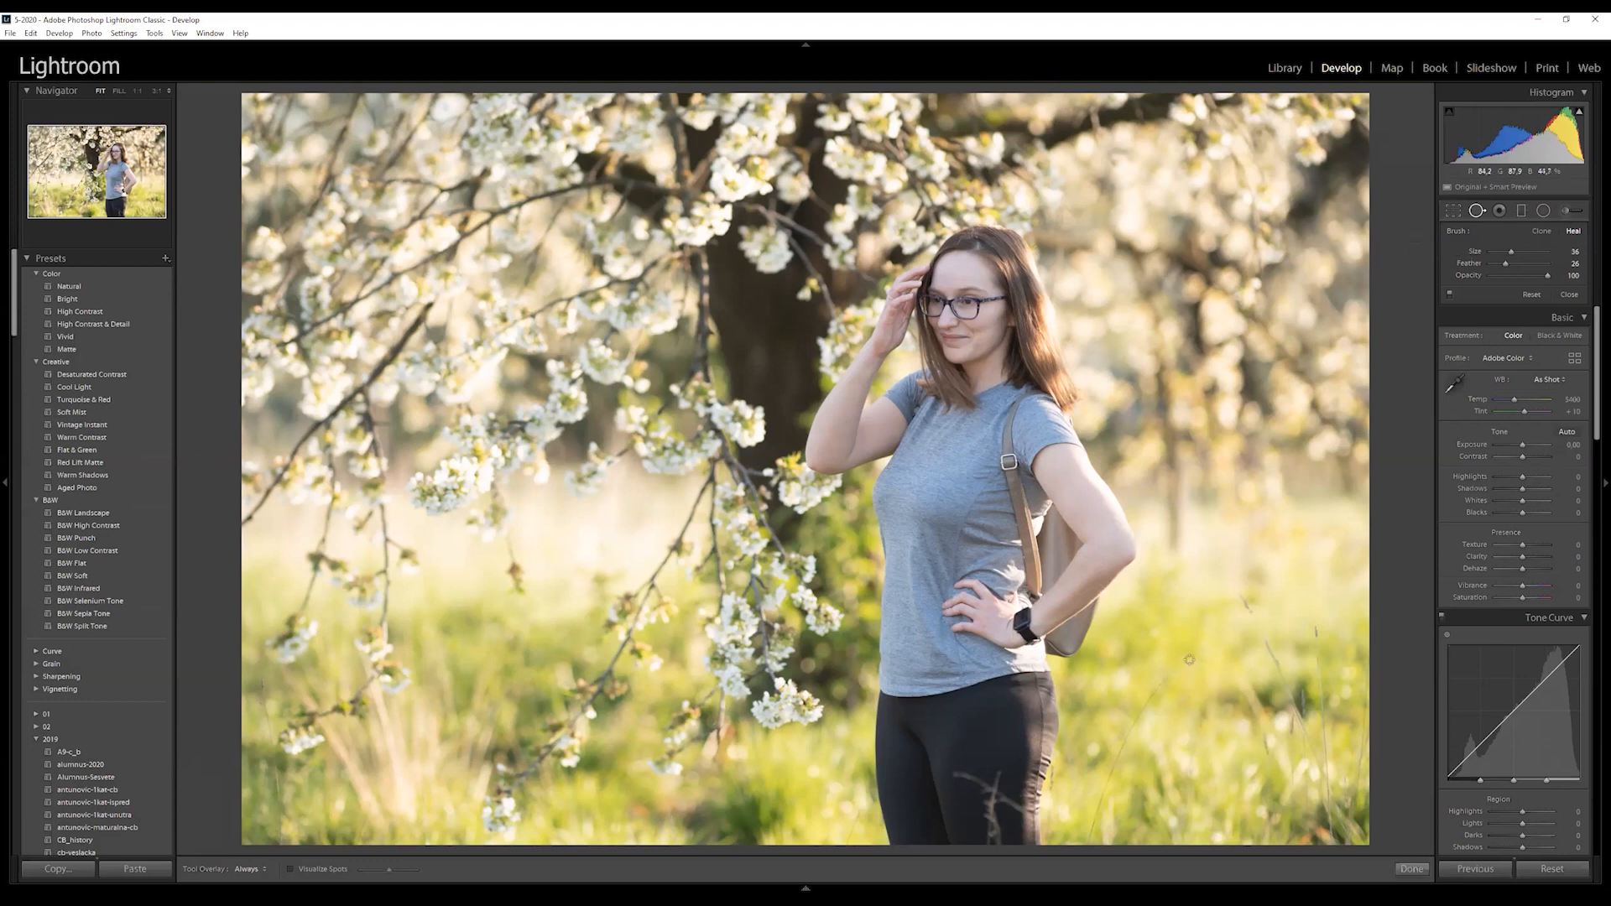
pyautogui.moveTo(1194, 660)
pyautogui.mouseDown()
pyautogui.moveTo(1126, 737)
pyautogui.moveTo(1087, 852)
pyautogui.mouseUp()
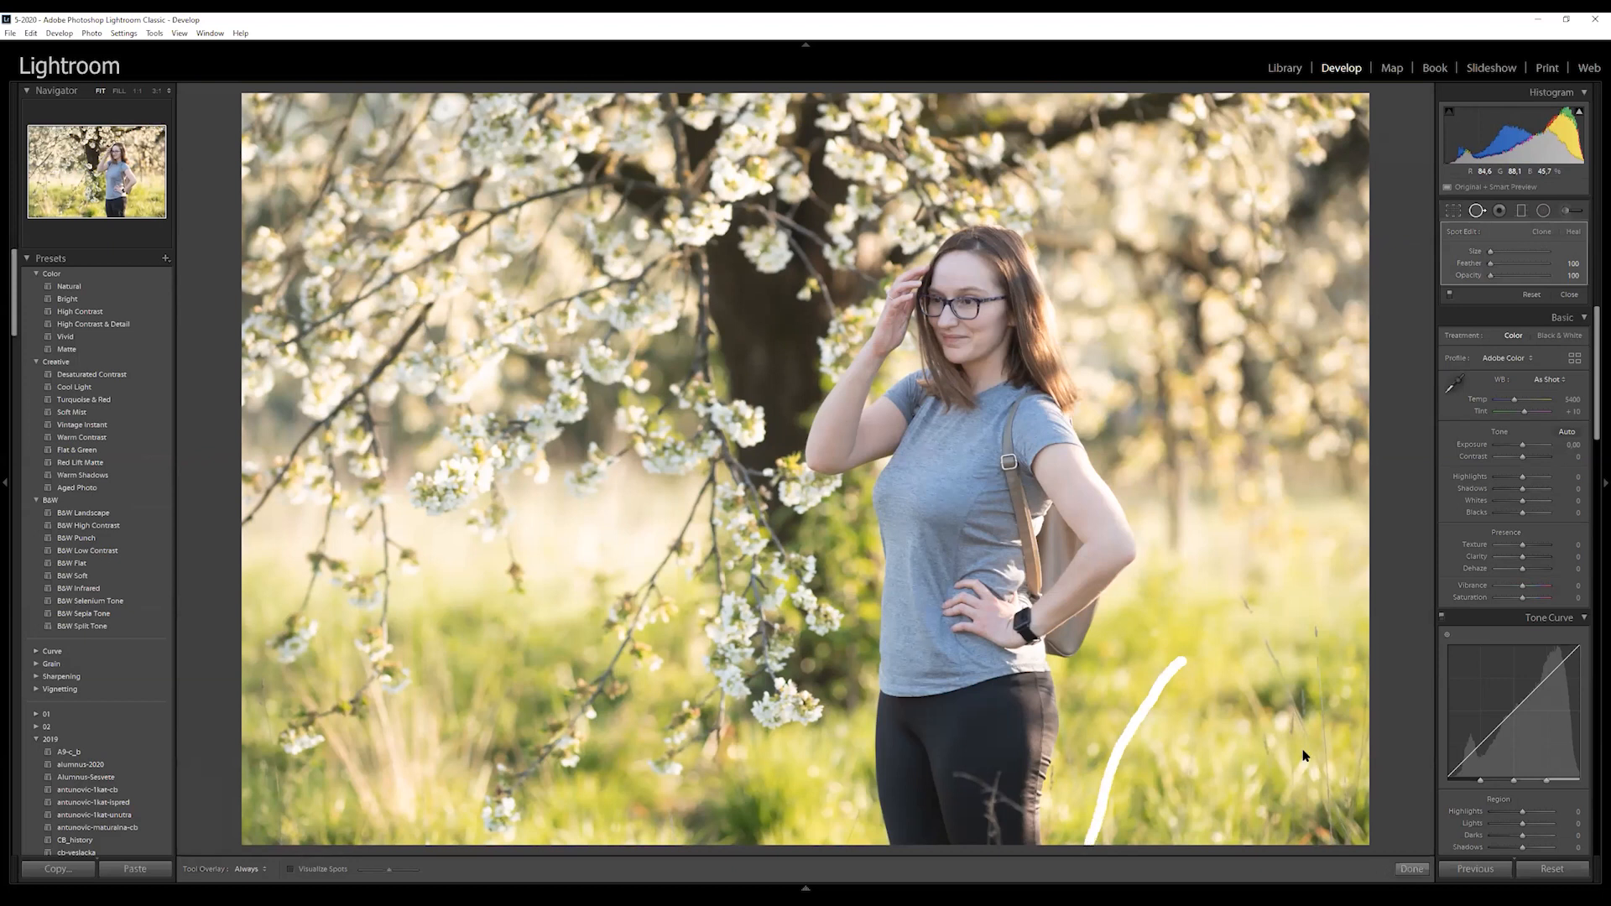
pyautogui.moveTo(1107, 743); pyautogui.dragTo(1144, 752)
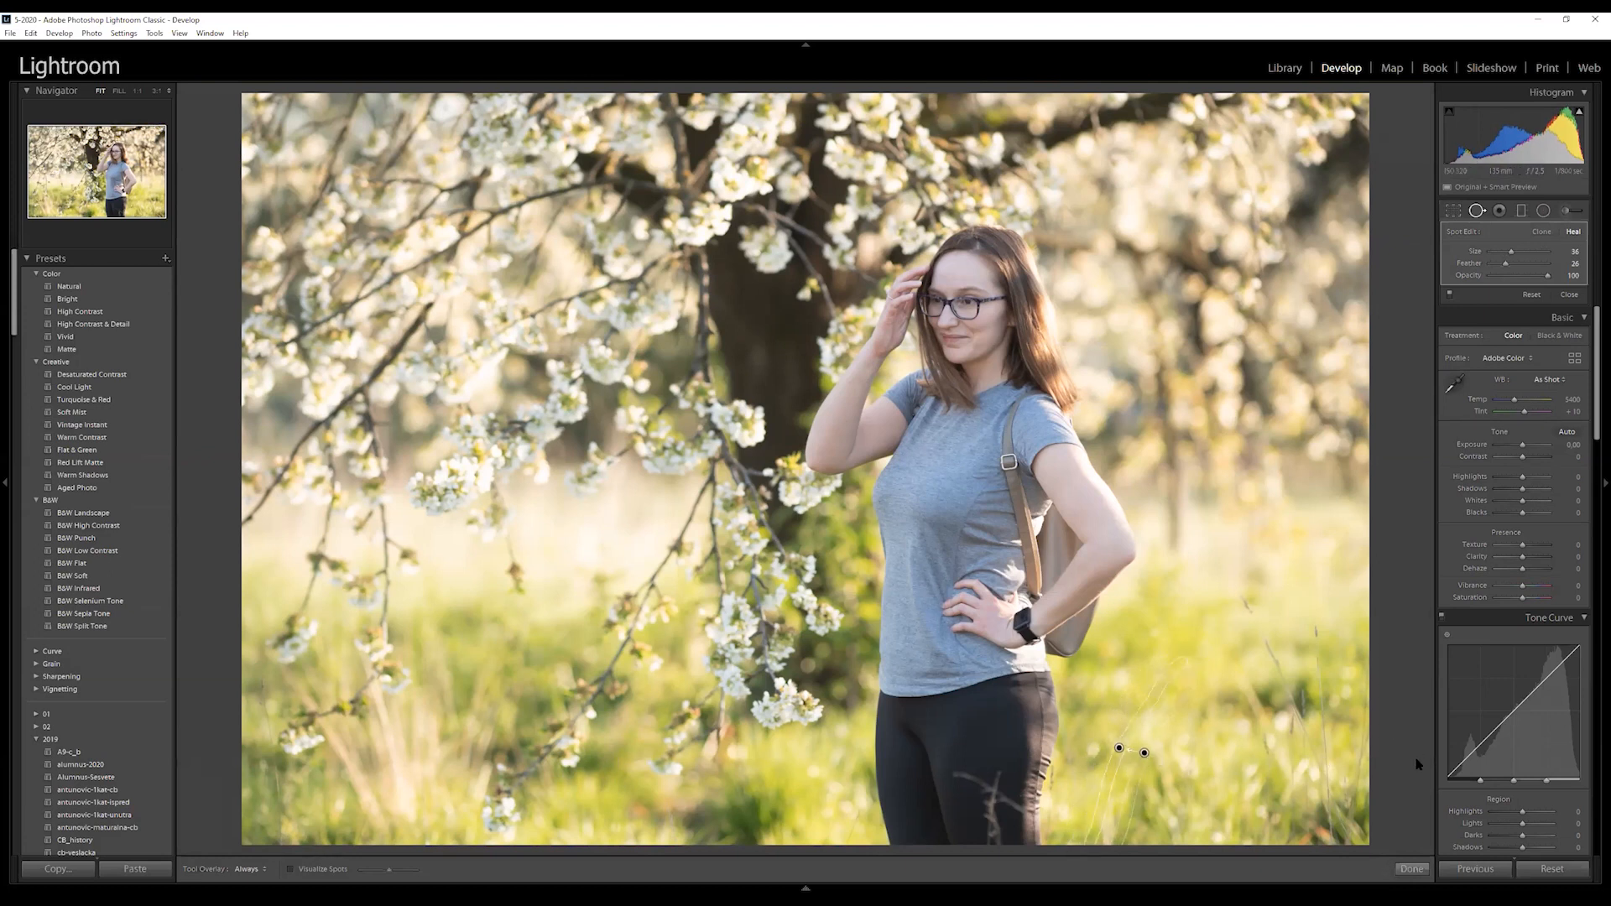
pyautogui.click(1410, 868)
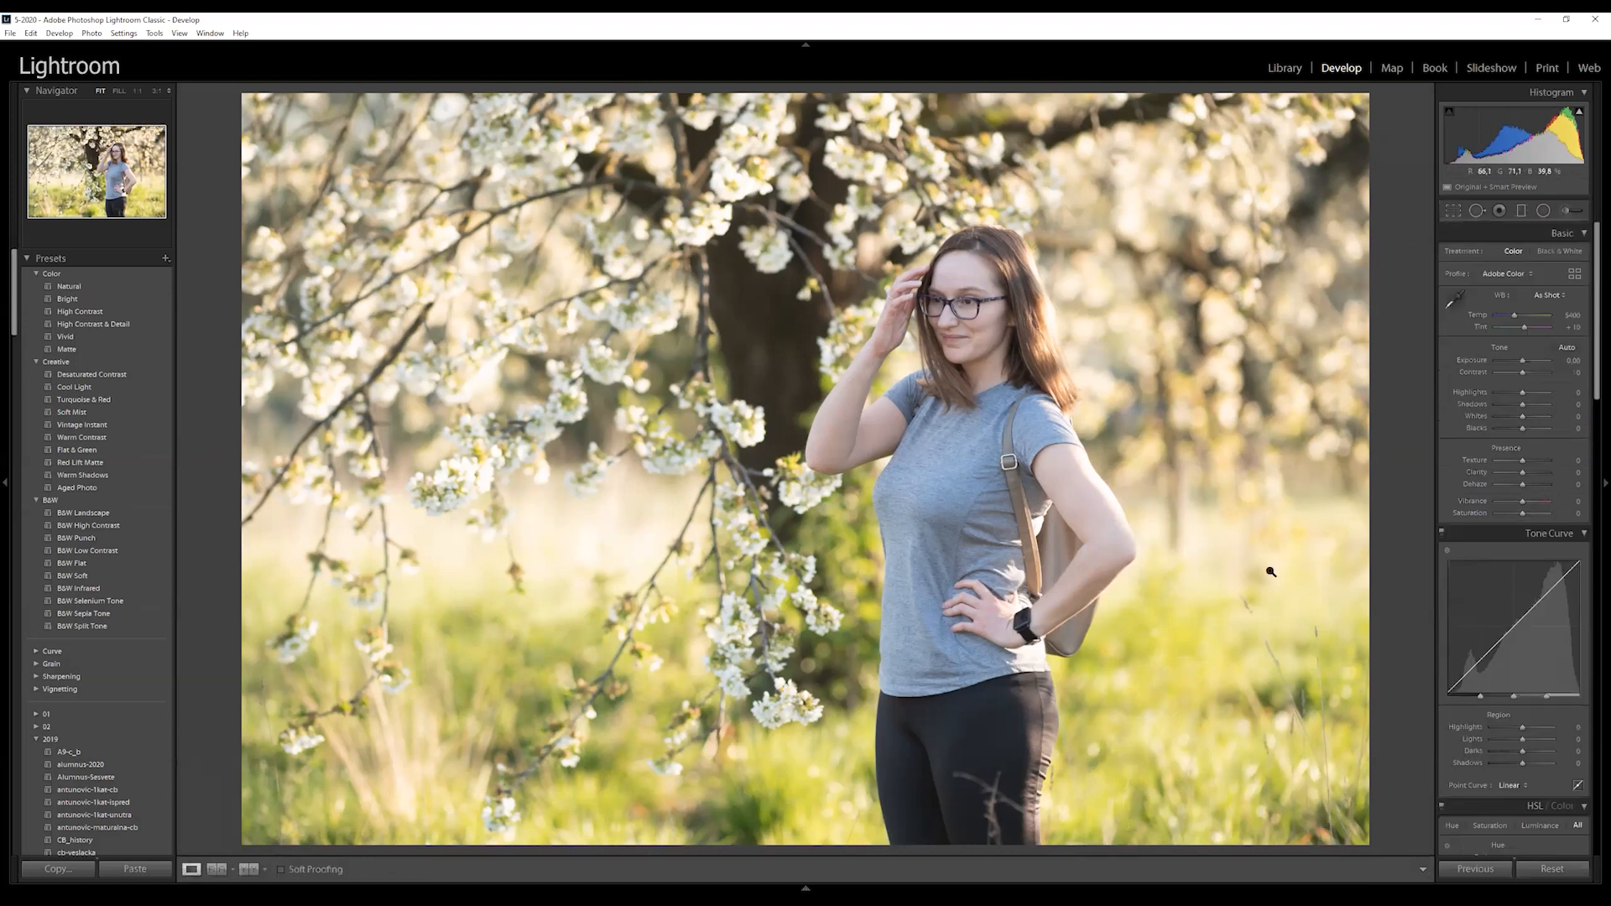
# Reopen Spot Removal and switch the brush between Heal and Clone, leaving it on Clone
pyautogui.click(1477, 212)
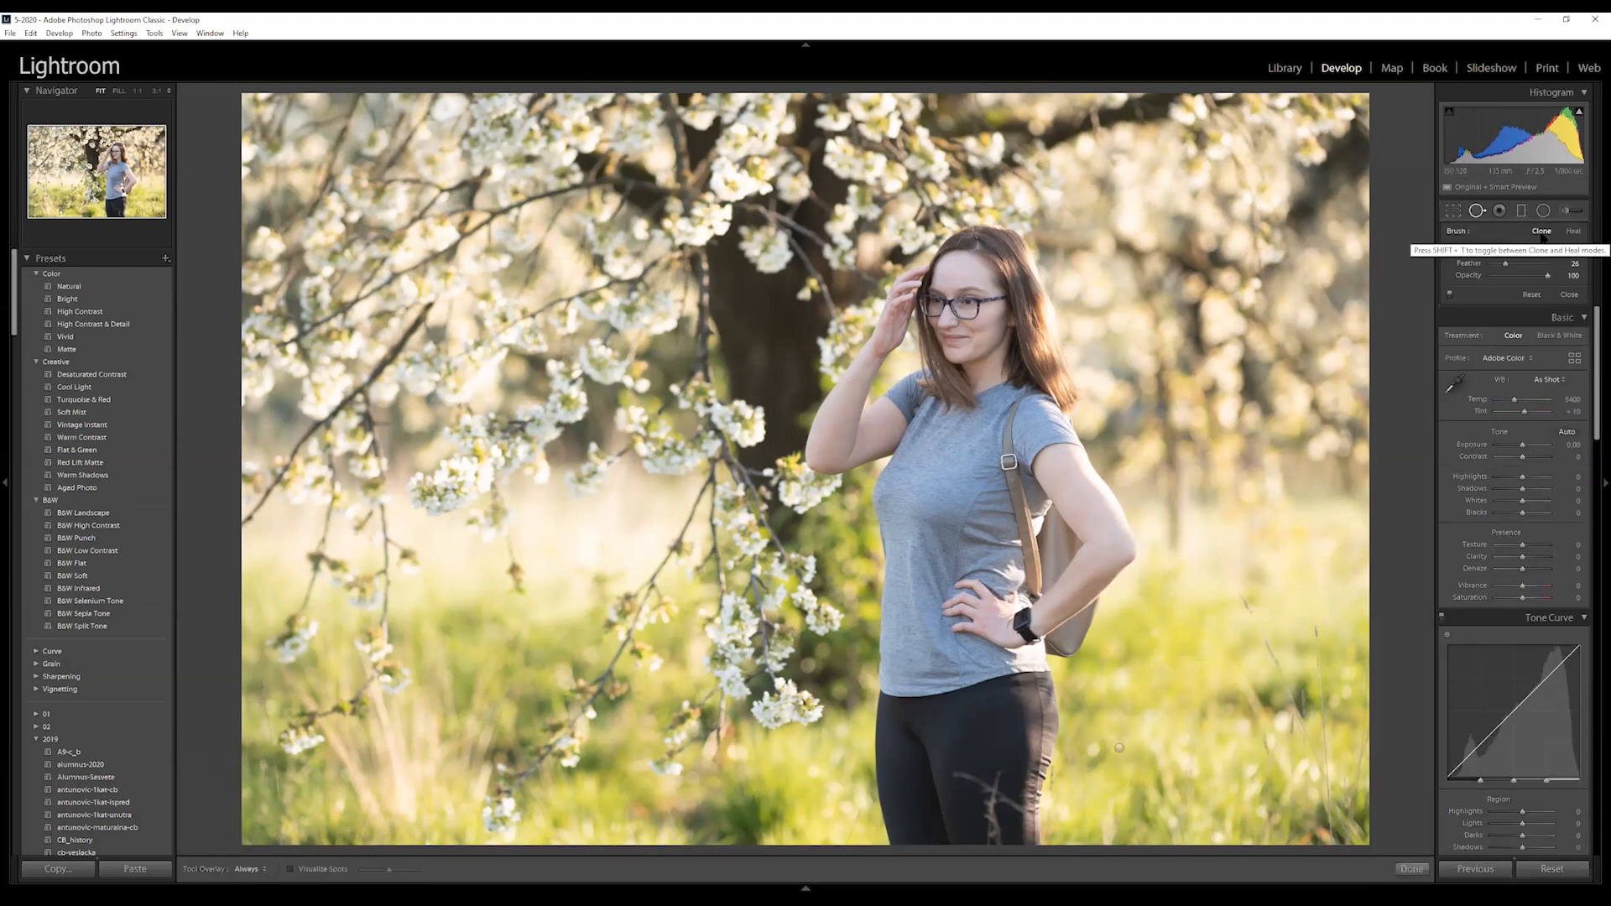
pyautogui.click(1571, 233)
pyautogui.click(1544, 232)
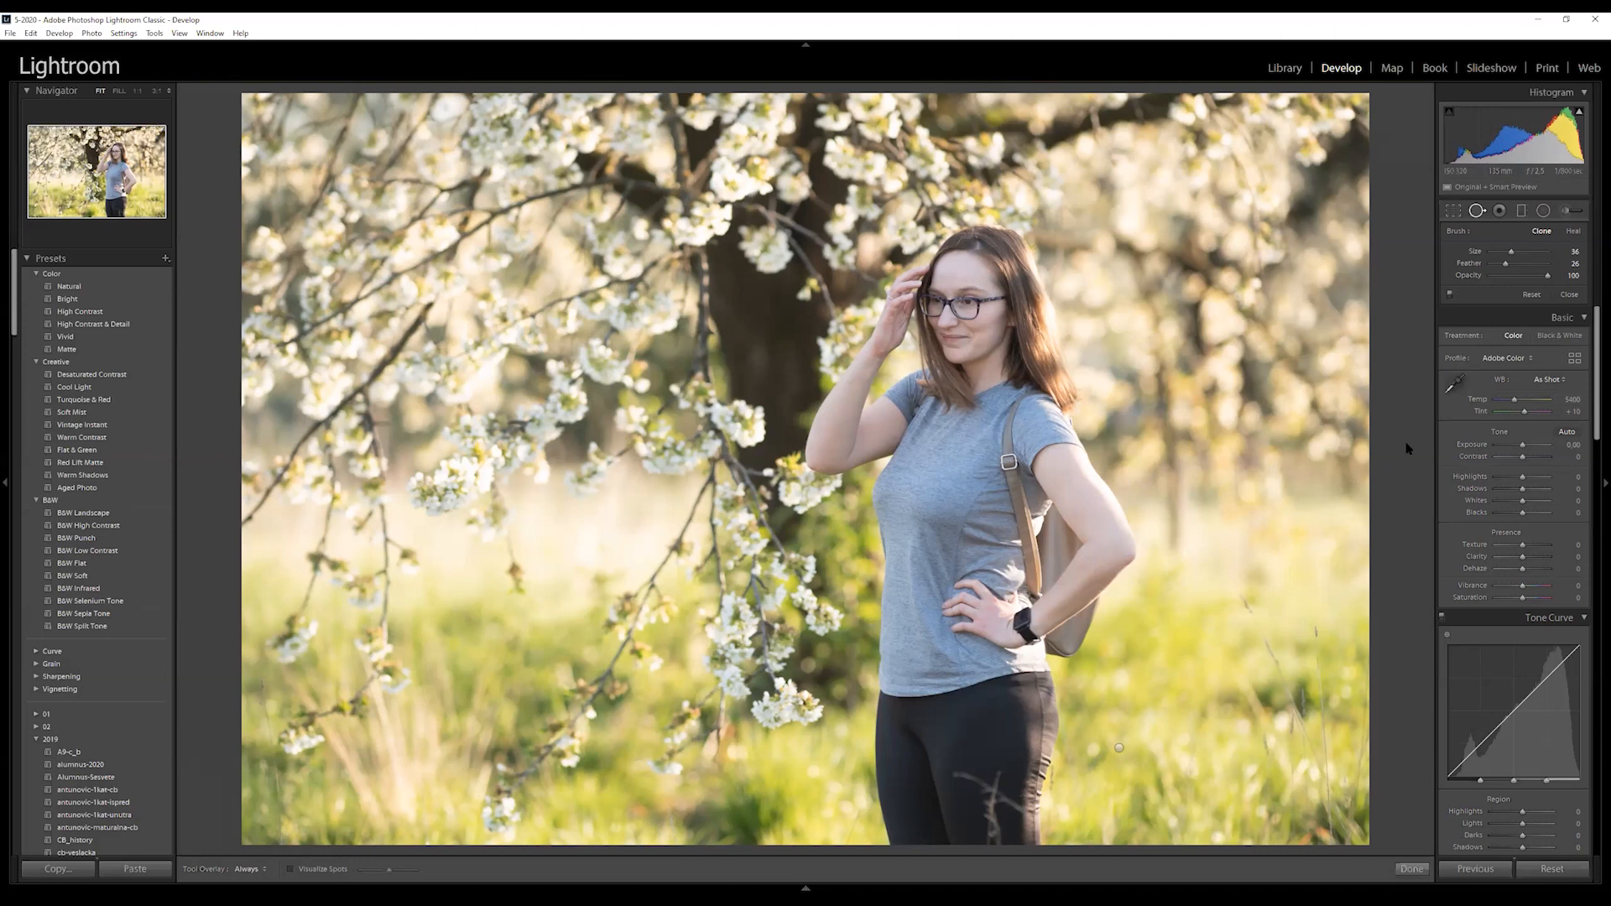
# Look through the settings of the Red Eye Correction, Radial Filter and Adjustment Brush tools
pyautogui.click(1498, 211)
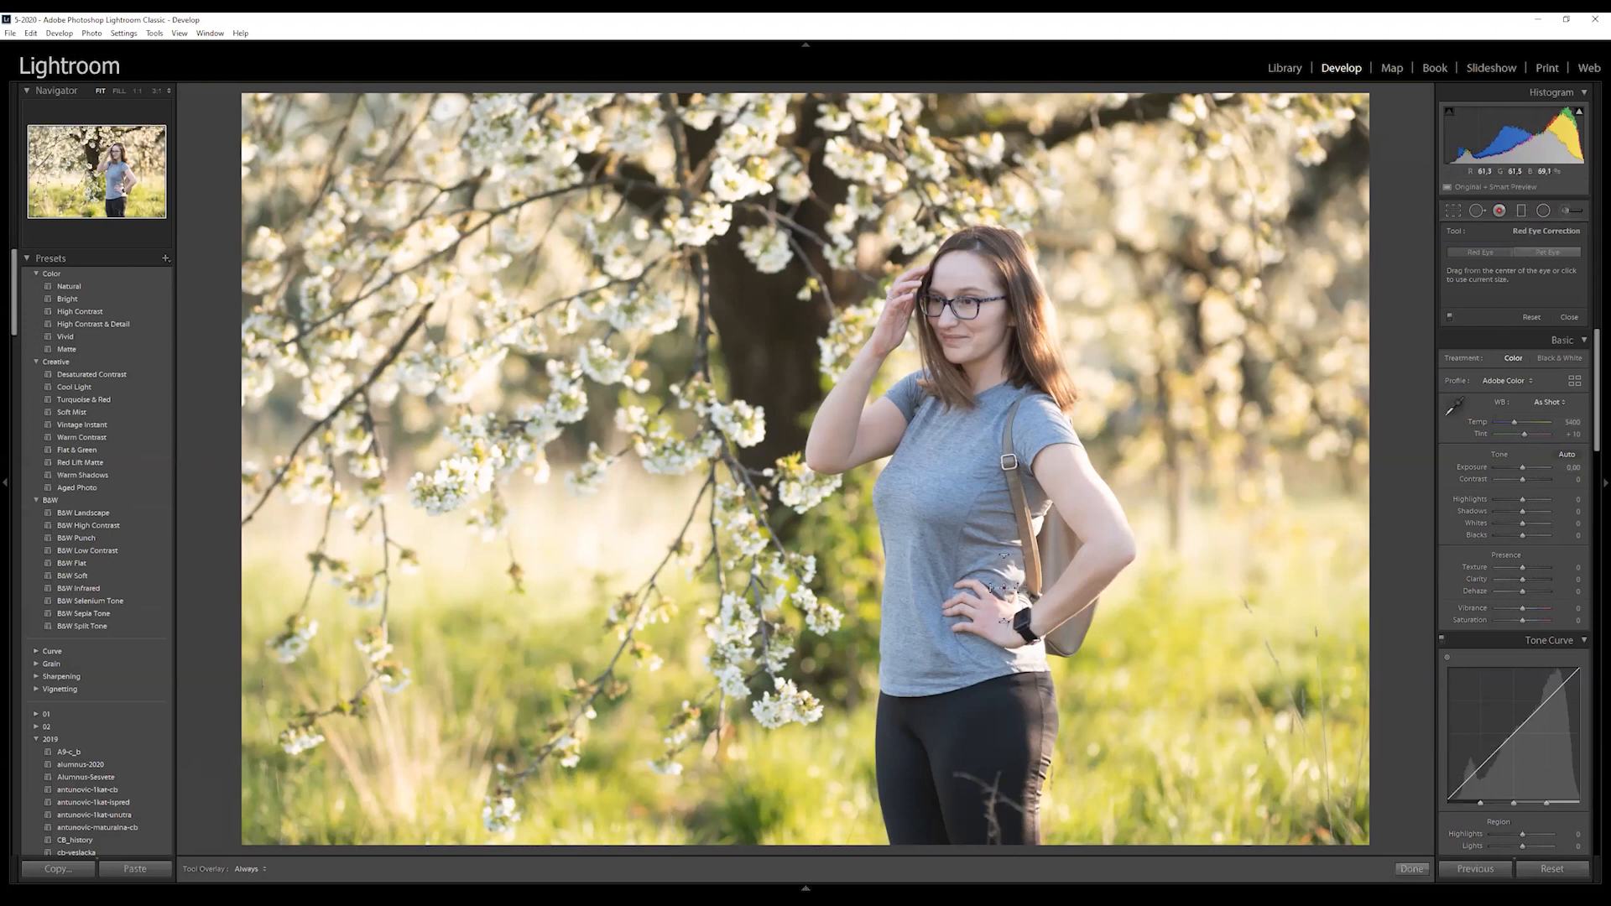
pyautogui.click(1542, 211)
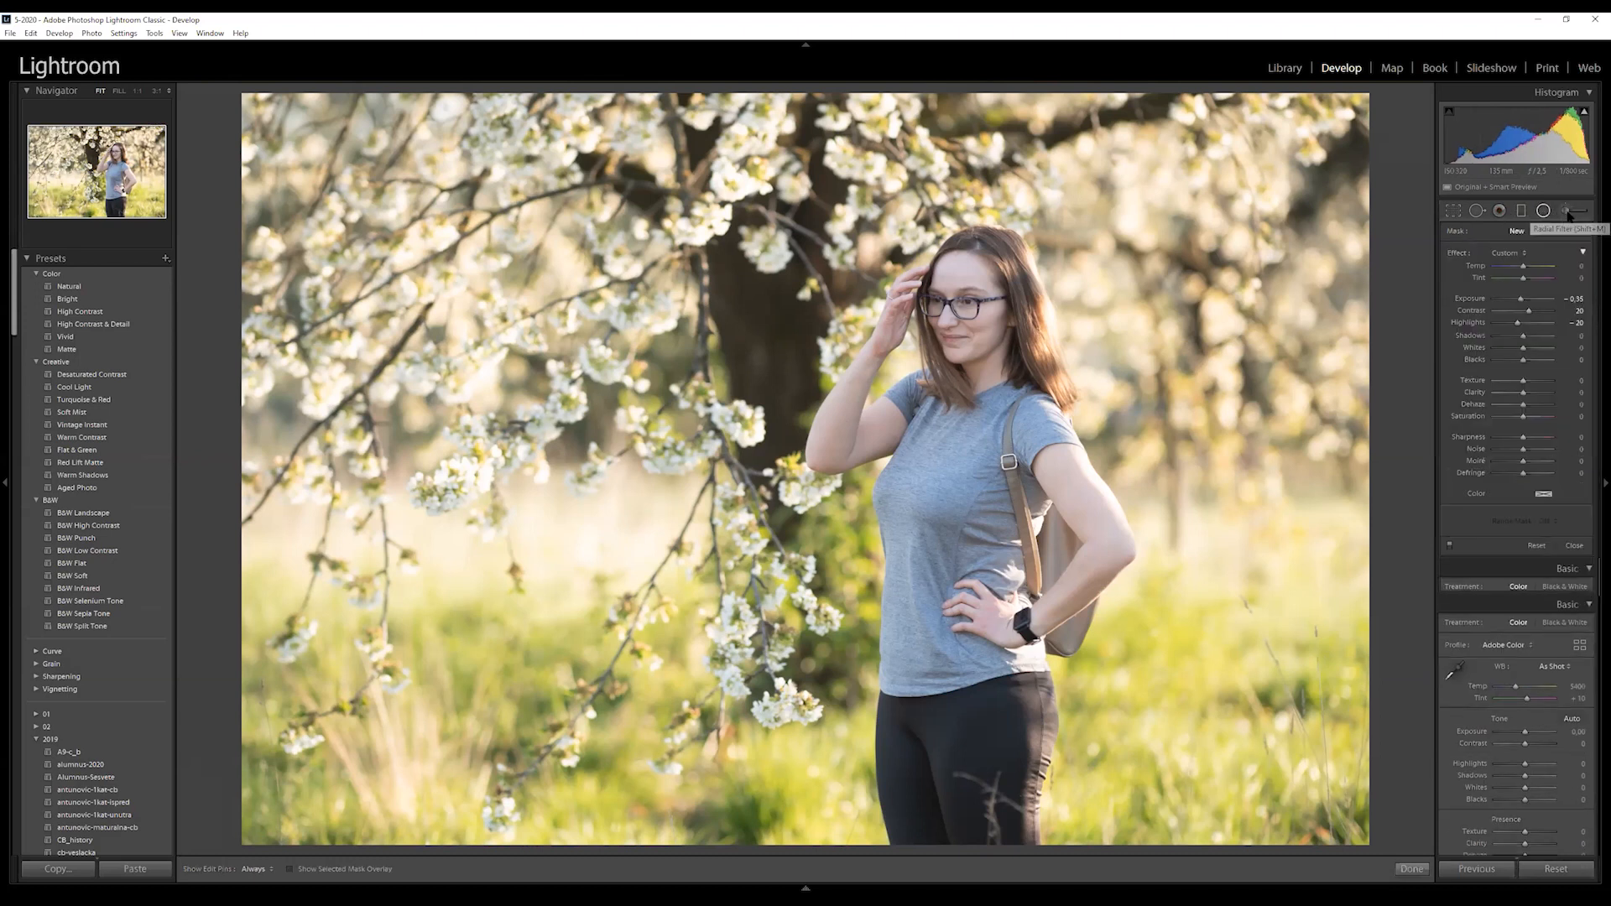
pyautogui.click(1565, 210)
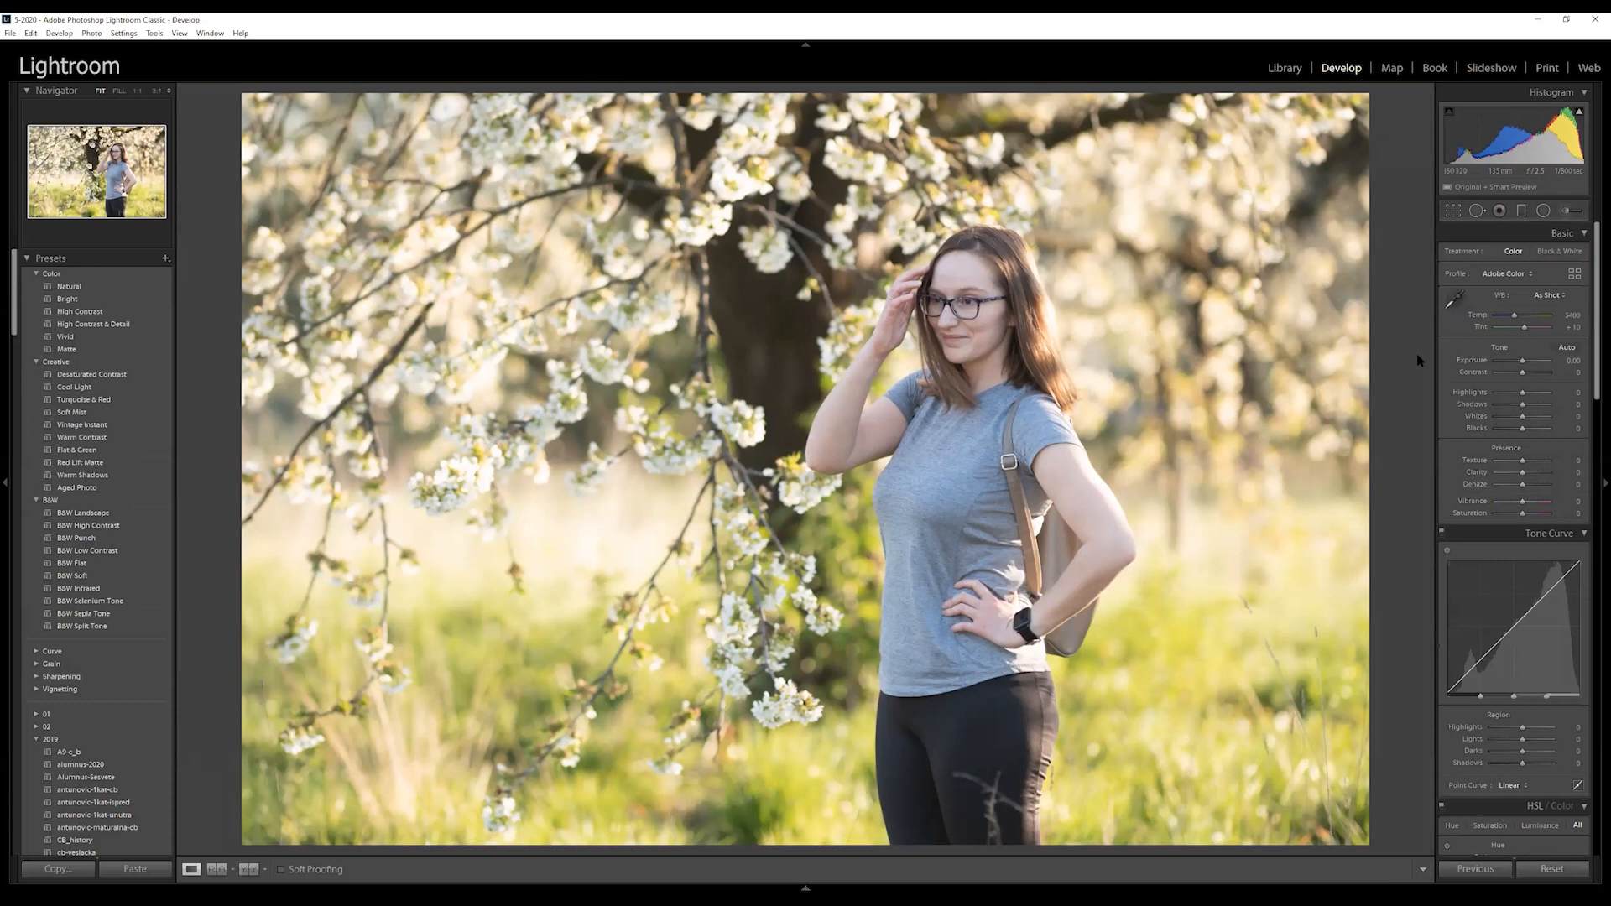
# Collapse and reopen the Basic panel, and look through the full list of Develop adjustment panels
pyautogui.click(1579, 235)
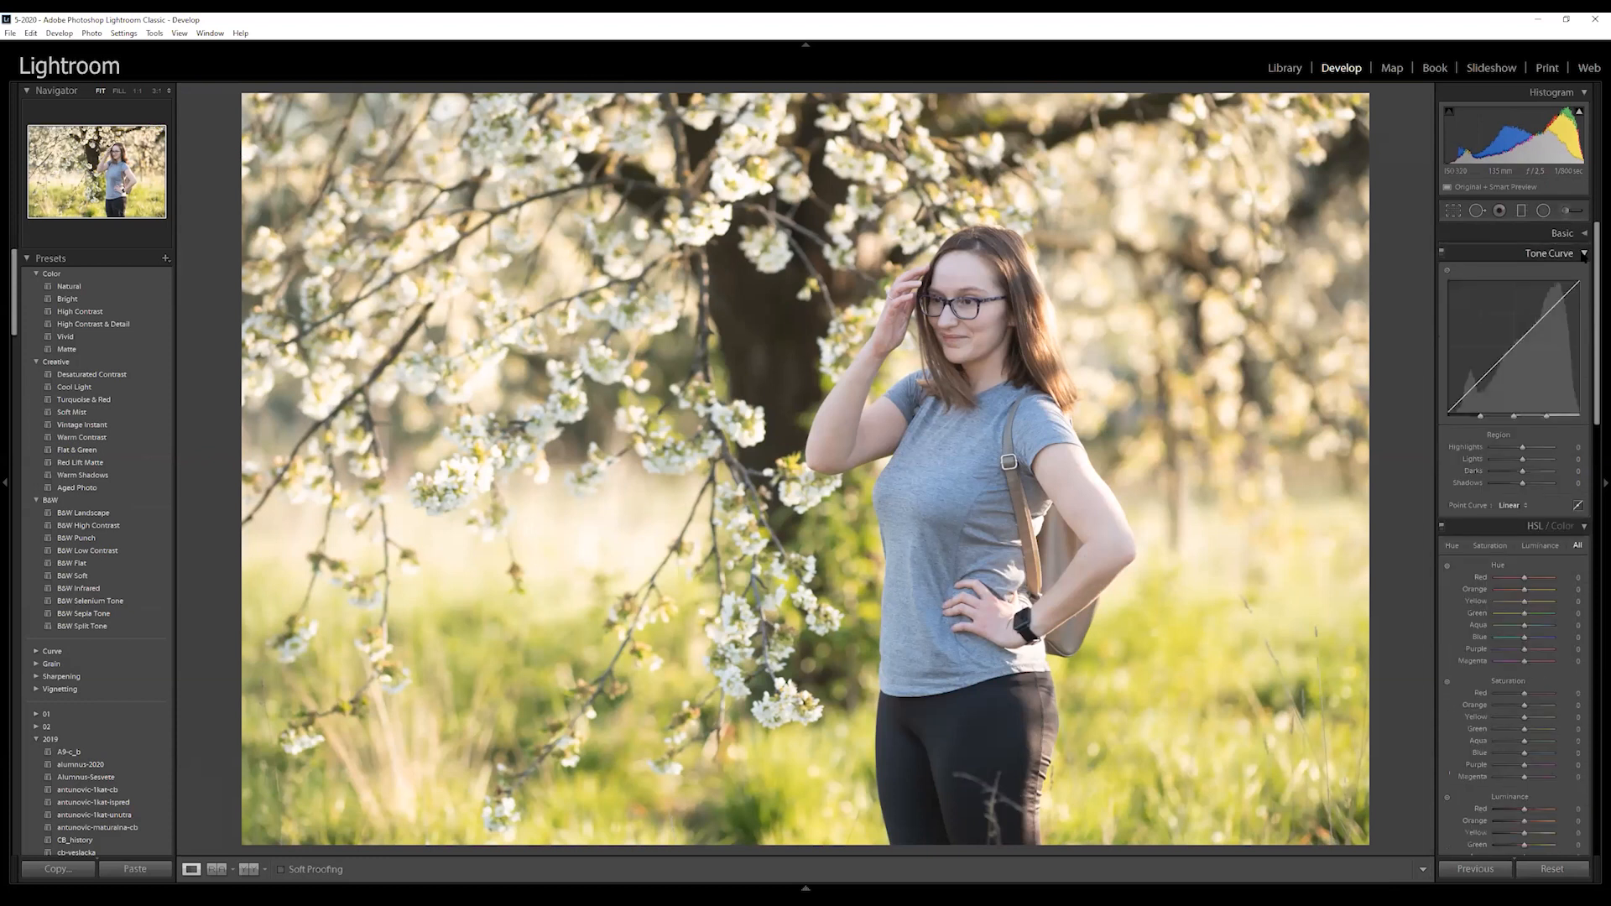
pyautogui.click(1582, 234)
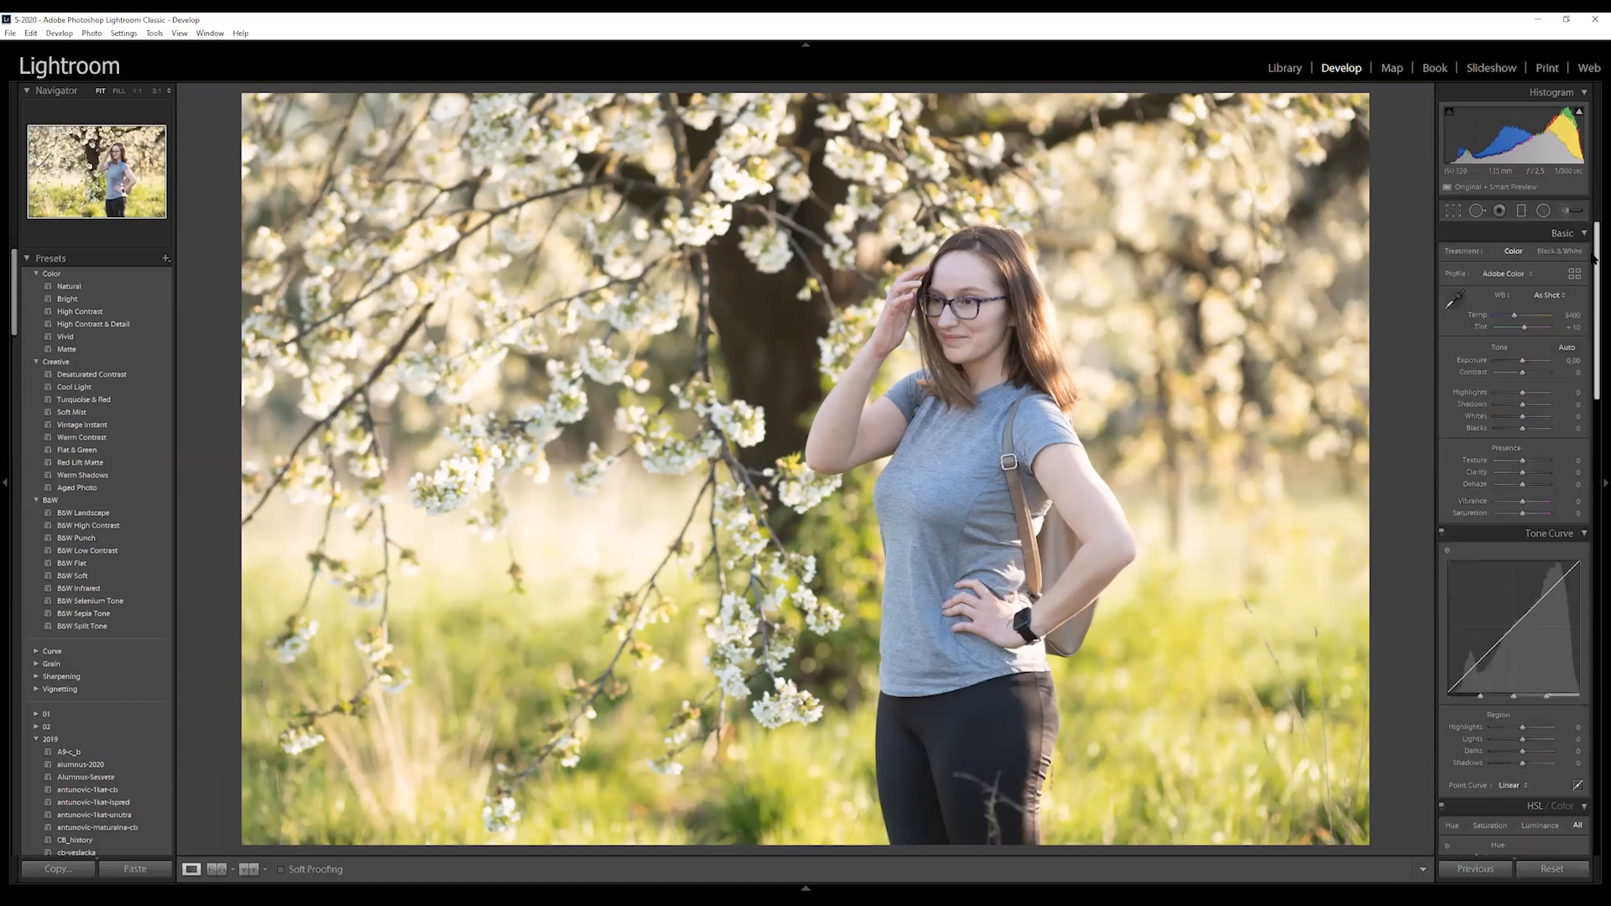
pyautogui.moveTo(1594, 260); pyautogui.dragTo(1594, 784)
pyautogui.scroll(10, 1521, 447)
pyautogui.scroll(-10, 1521, 447)
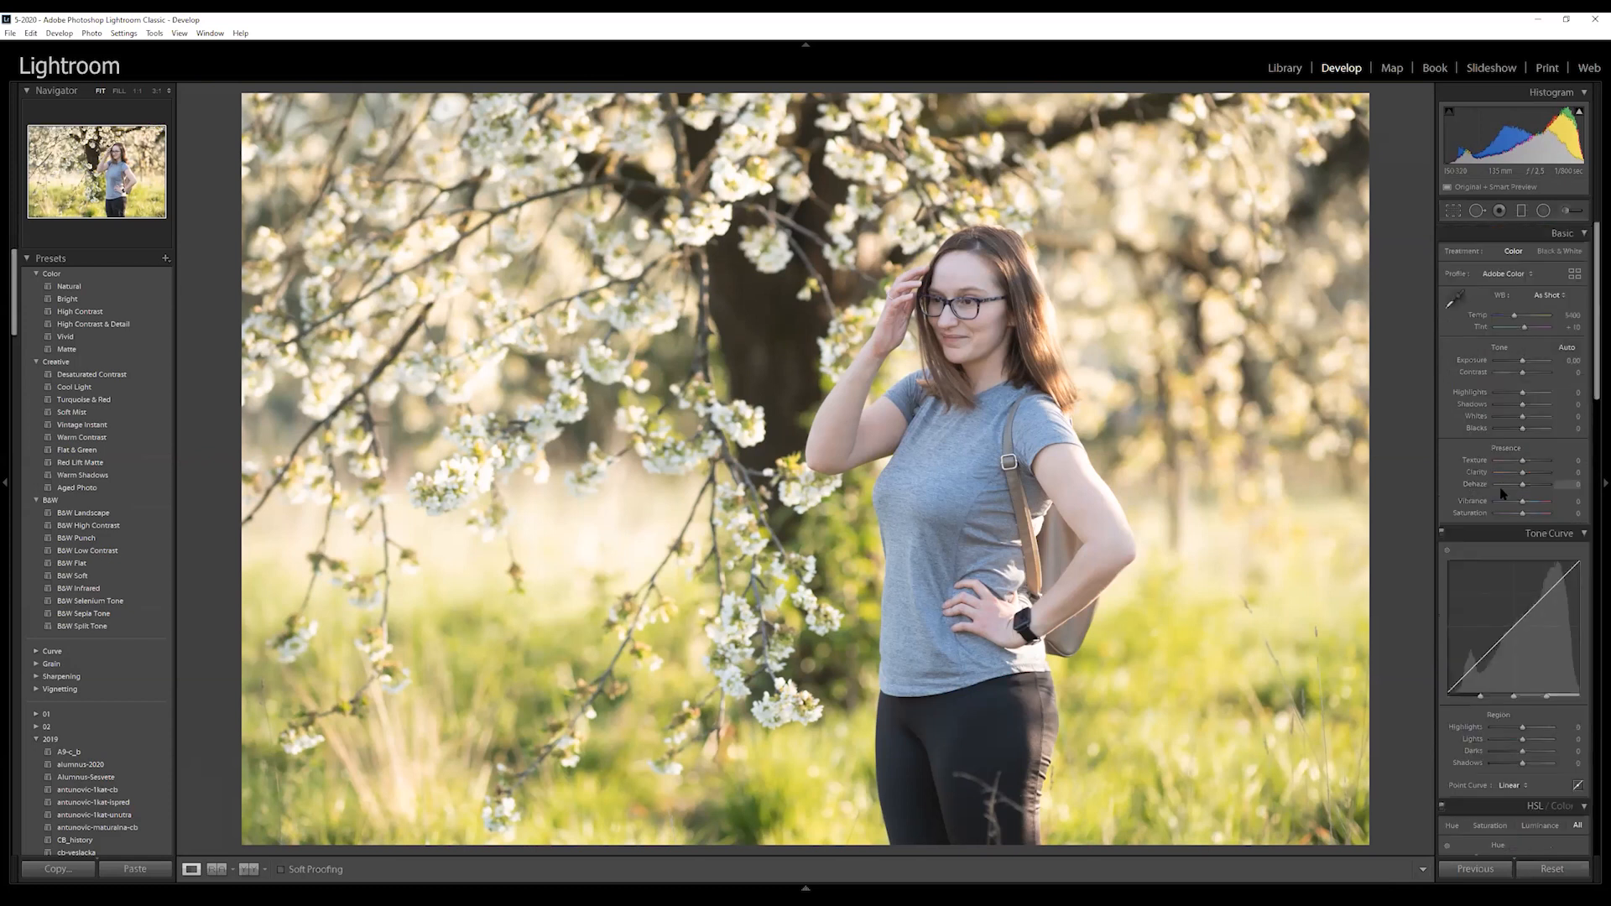
pyautogui.scroll(10, 1508, 486)
# Choose the Daylight white balance and warm the photo to a temperature of 6524 with a tint of +21
pyautogui.click(1548, 295)
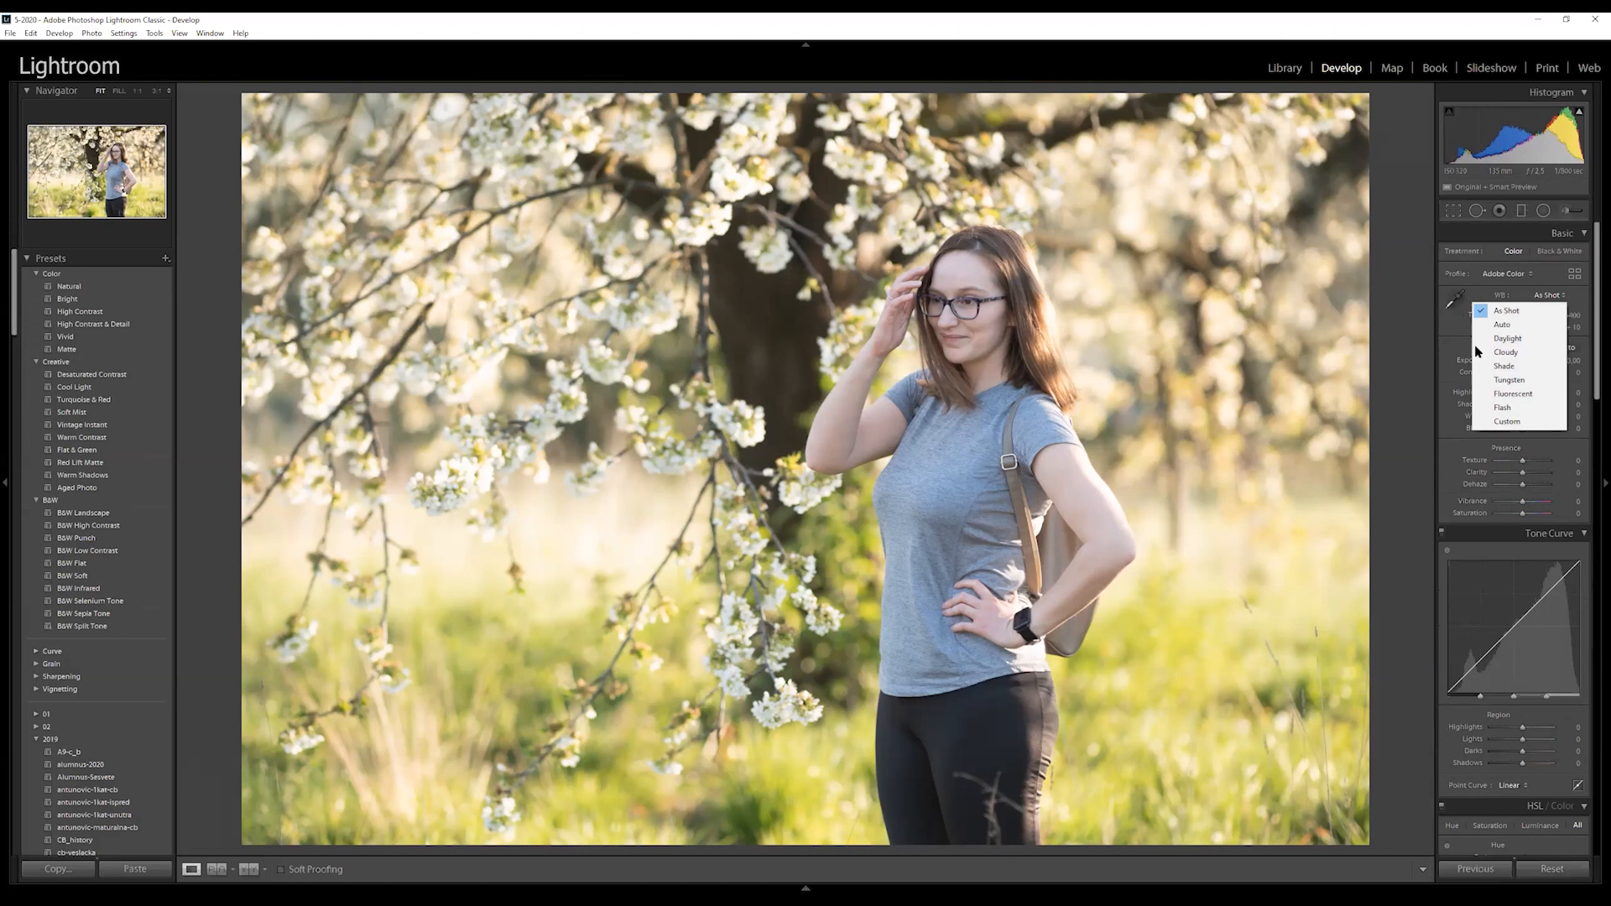
pyautogui.click(1510, 338)
pyautogui.click(1536, 327)
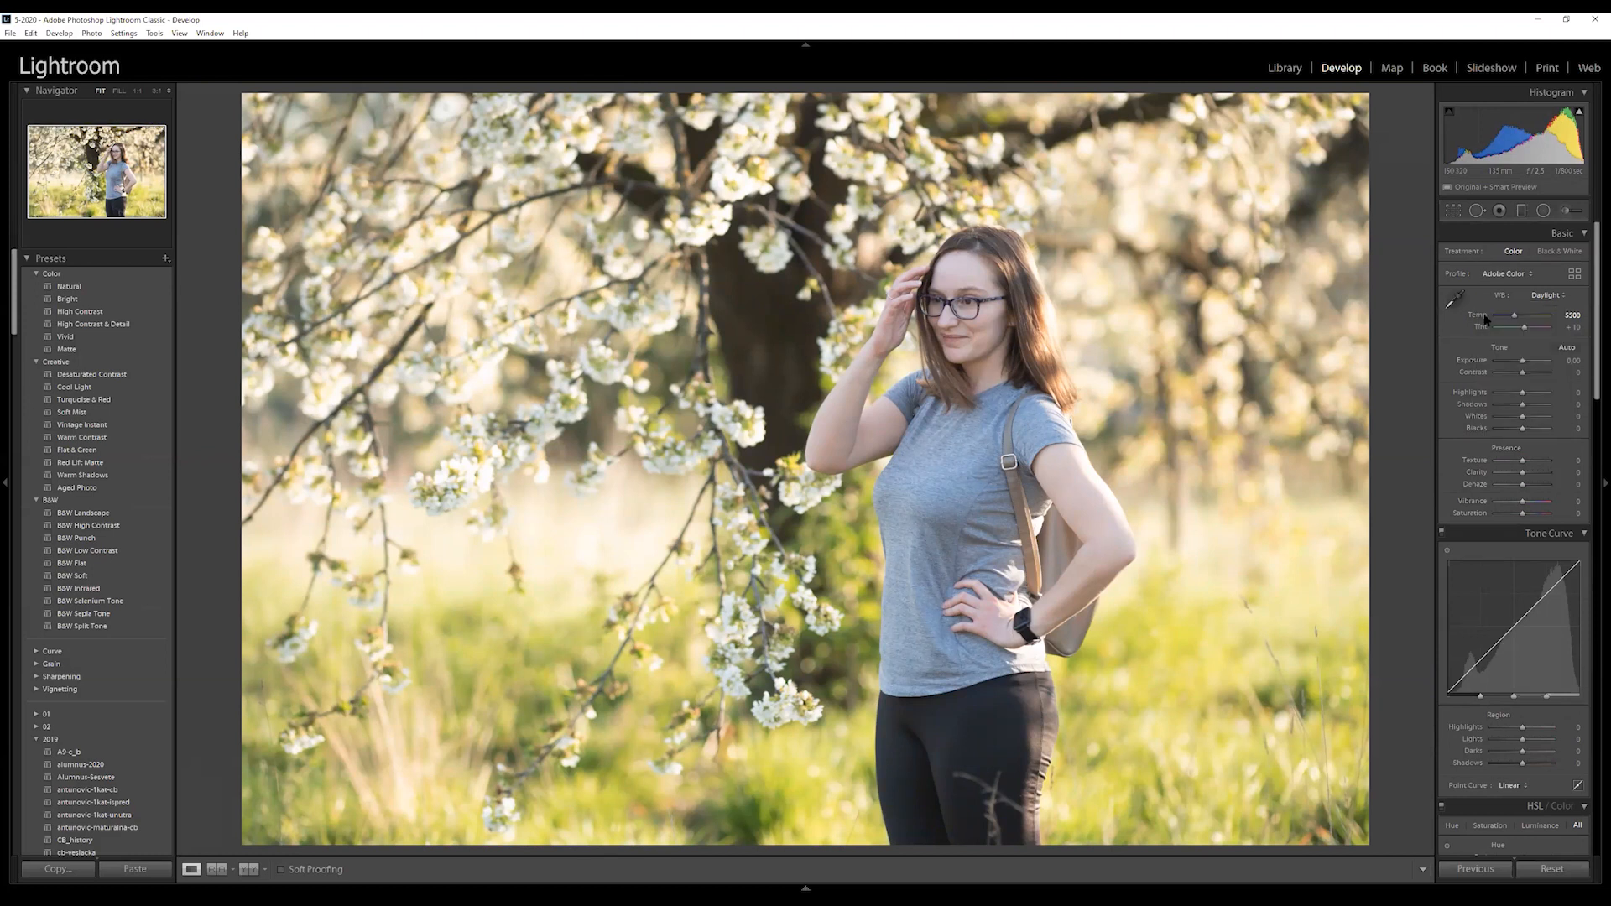
pyautogui.moveTo(1514, 318)
pyautogui.mouseDown()
pyautogui.moveTo(1527, 332)
pyautogui.moveTo(1521, 318)
pyautogui.mouseUp()
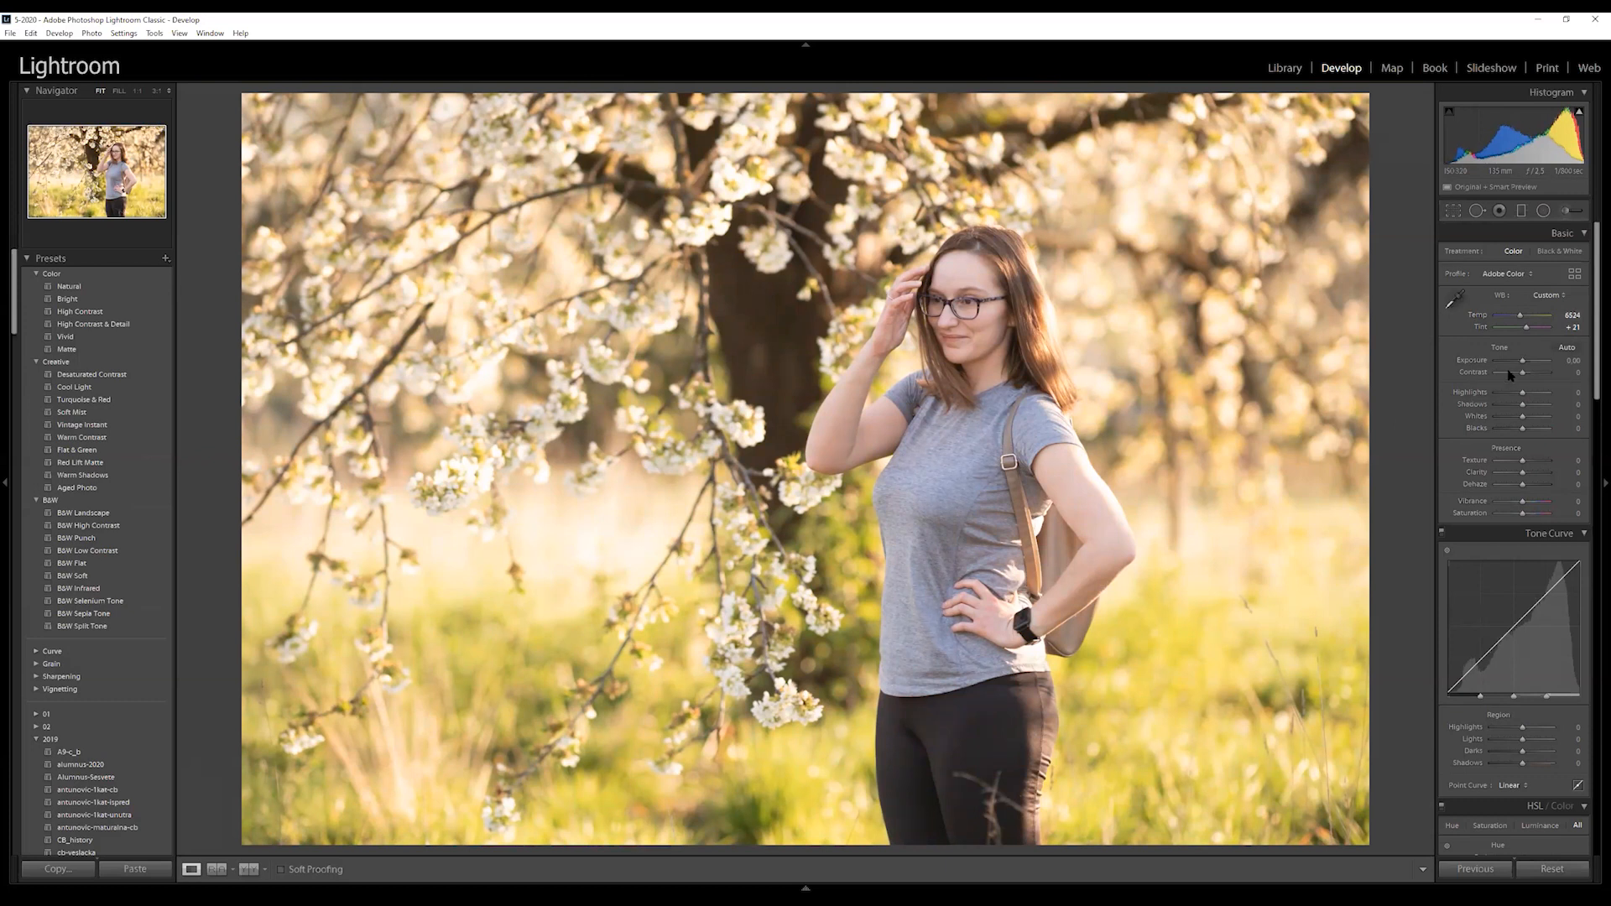
# Set the portrait's exposure to +0.24 and its contrast to +24
pyautogui.moveTo(1521, 361)
pyautogui.mouseDown()
pyautogui.moveTo(1491, 372)
pyautogui.moveTo(1571, 372)
pyautogui.moveTo(1525, 377)
pyautogui.mouseUp()
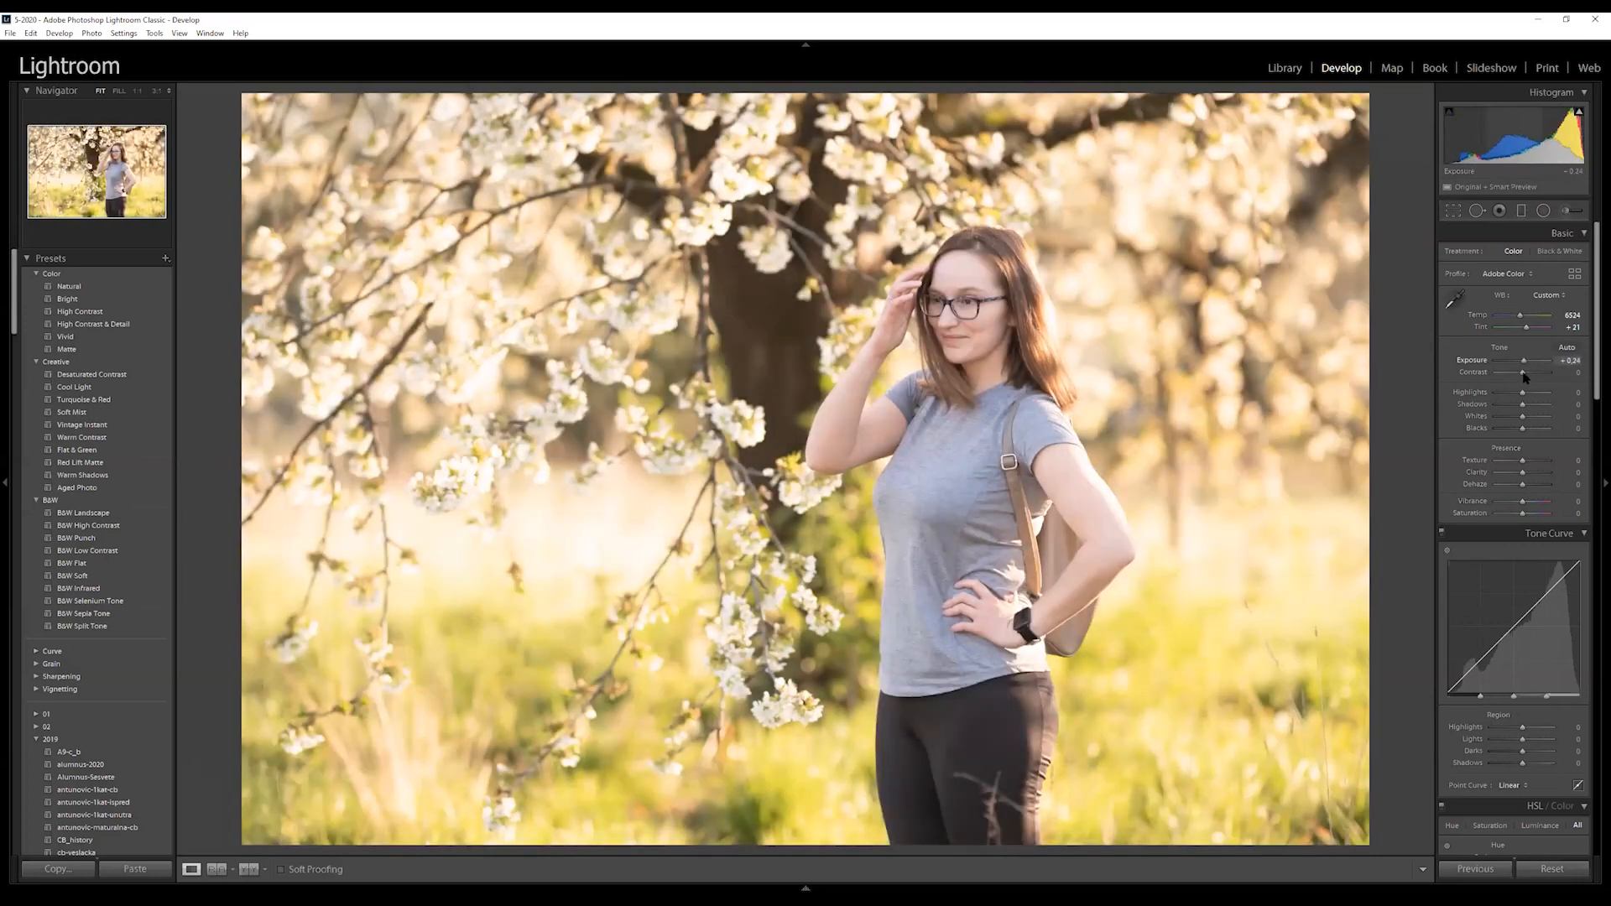
pyautogui.doubleClick(1525, 377)
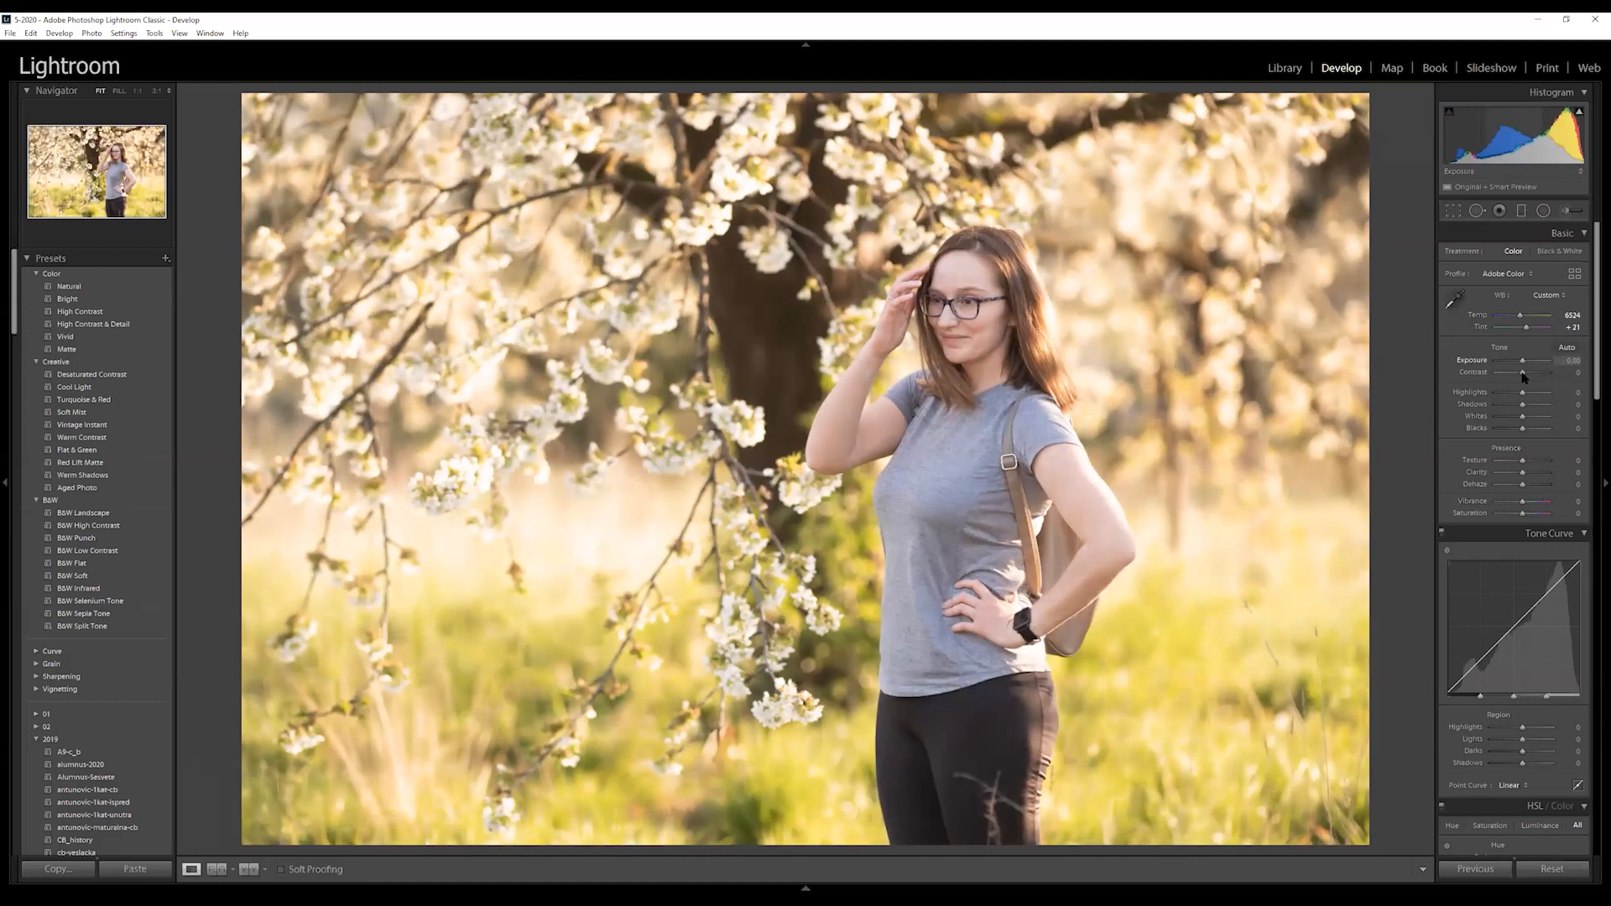
pyautogui.moveTo(1525, 377); pyautogui.dragTo(1523, 378)
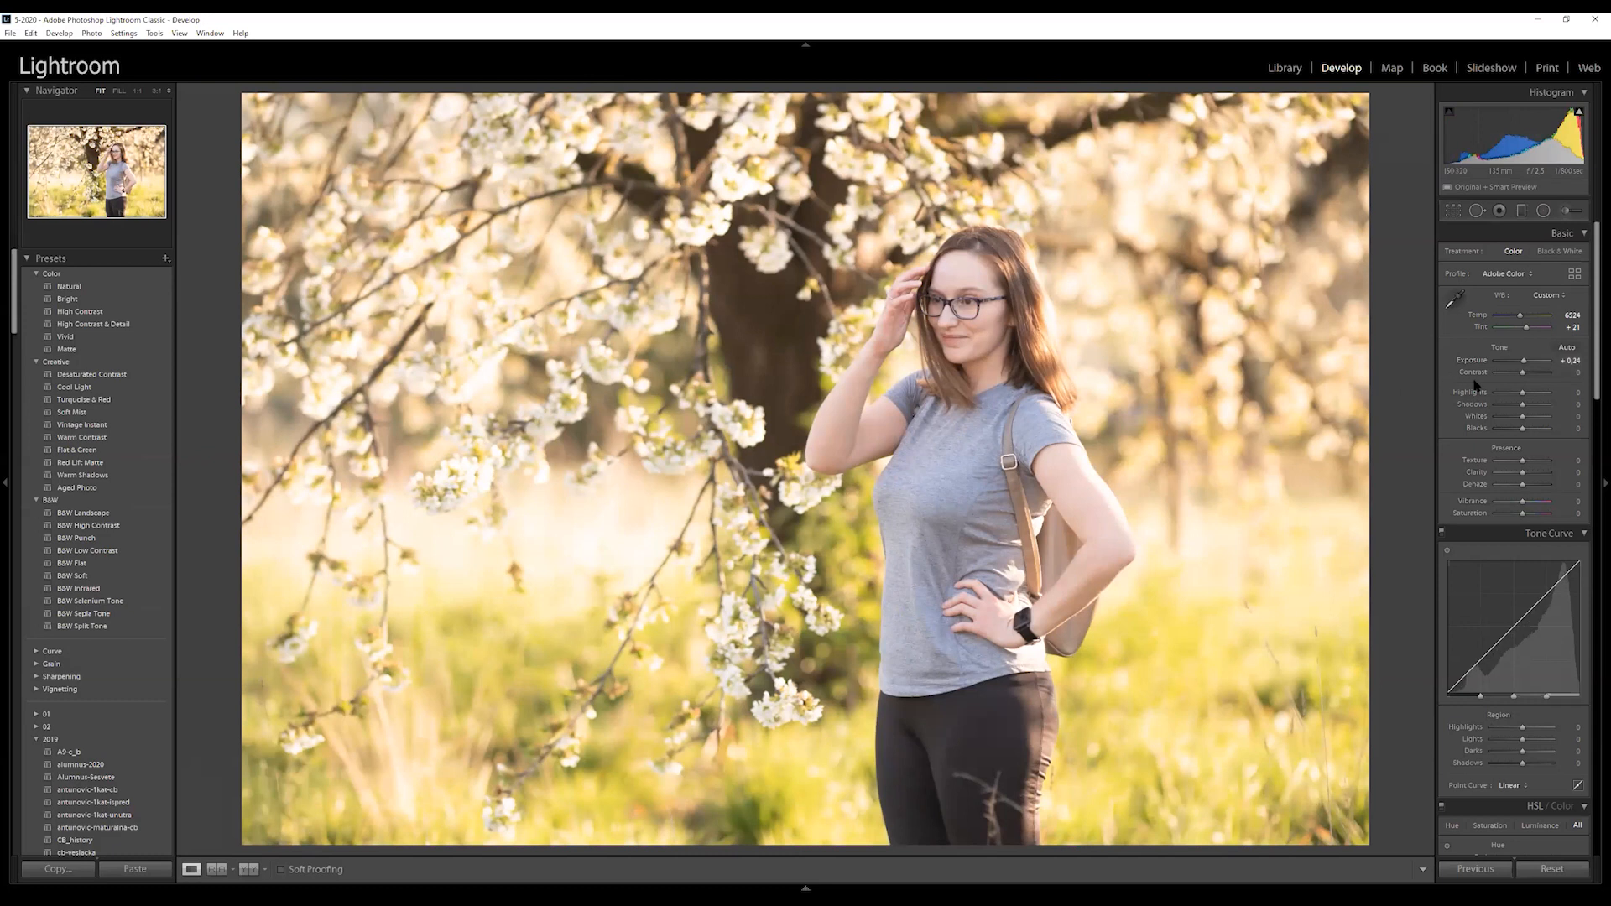
pyautogui.moveTo(1520, 377)
pyautogui.mouseDown()
pyautogui.moveTo(1426, 379)
pyautogui.moveTo(1533, 382)
pyautogui.mouseUp()
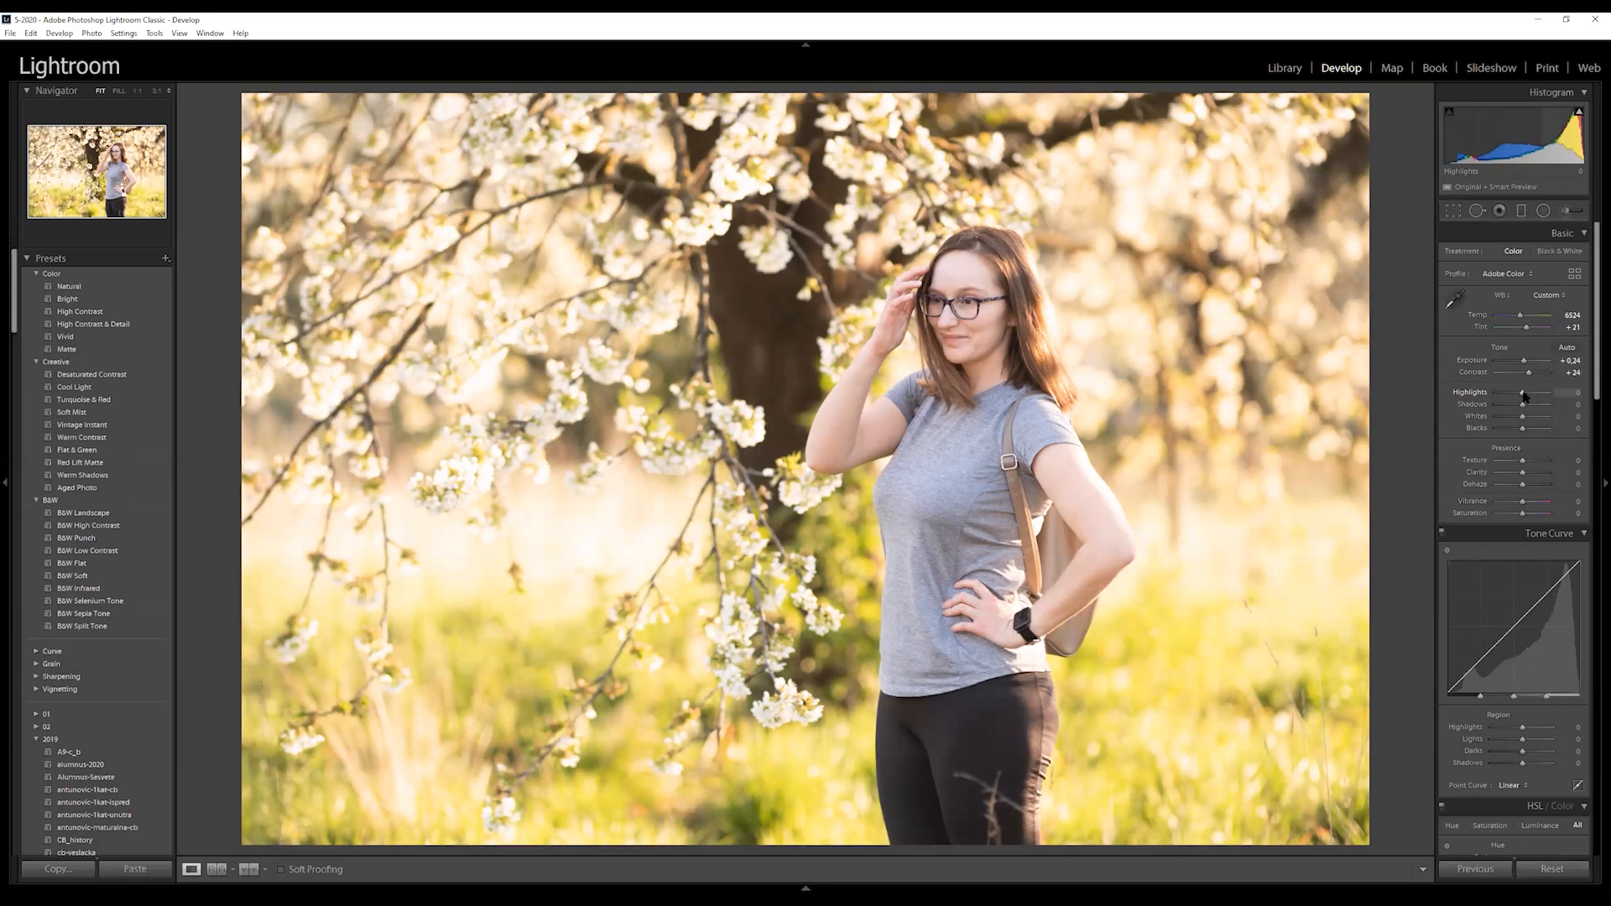
# Set the Basic tones to Highlights -60, Shadows +31, Whites -45 and Blacks -33, trying Highlights at +100 first
pyautogui.moveTo(1525, 396)
pyautogui.mouseDown()
pyautogui.moveTo(1446, 418)
pyautogui.moveTo(1550, 404)
pyautogui.mouseUp()
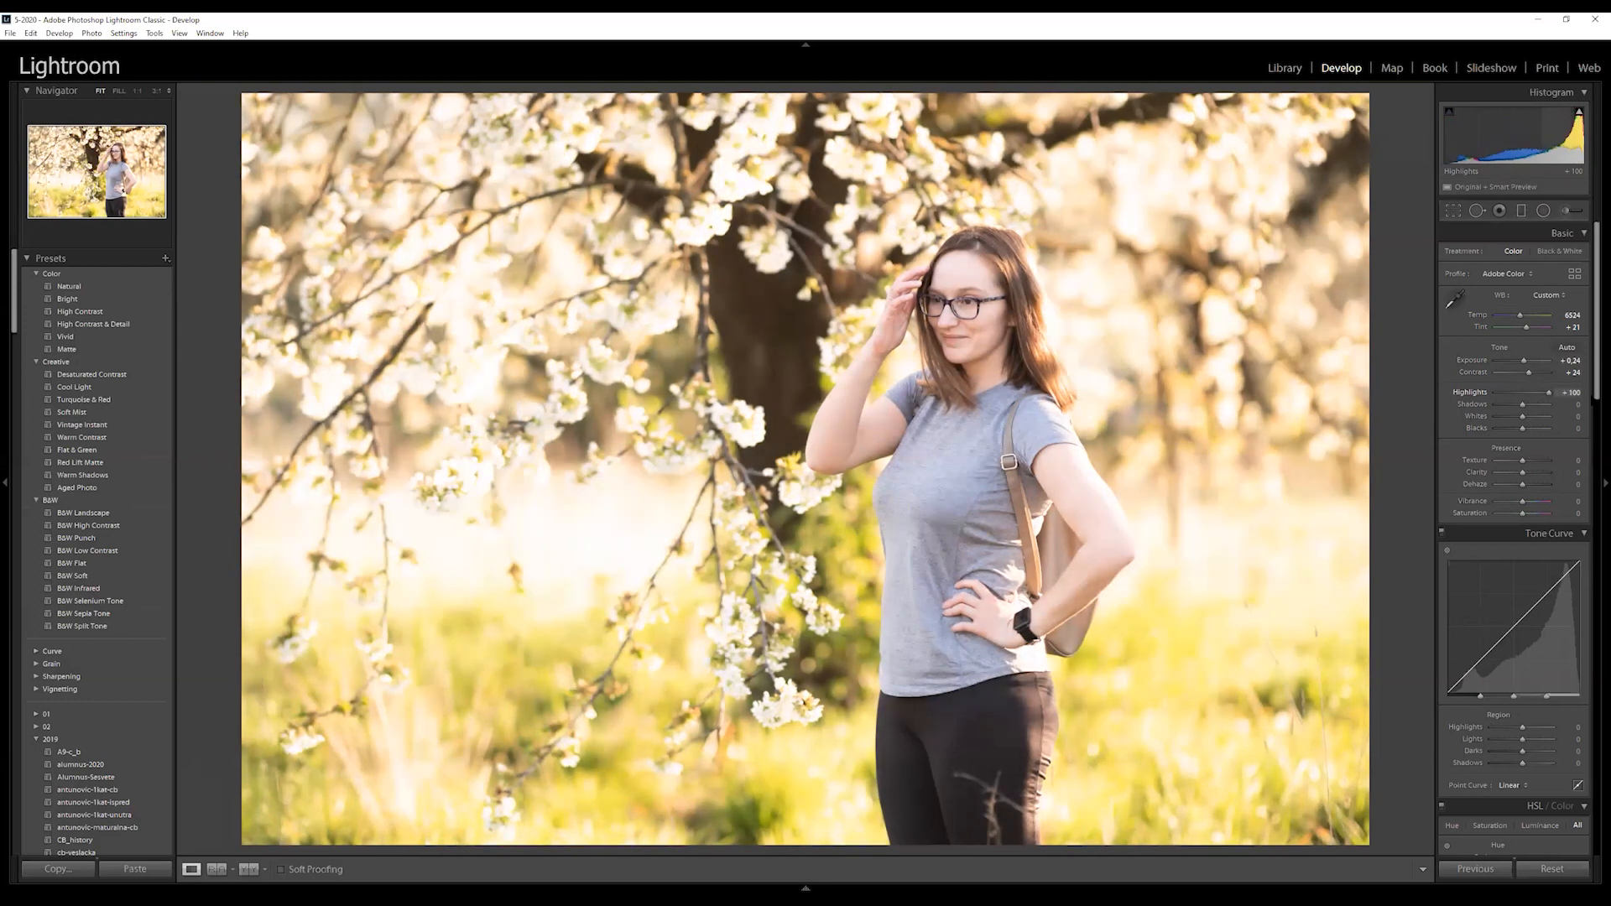
pyautogui.moveTo(1576, 408); pyautogui.dragTo(1508, 410)
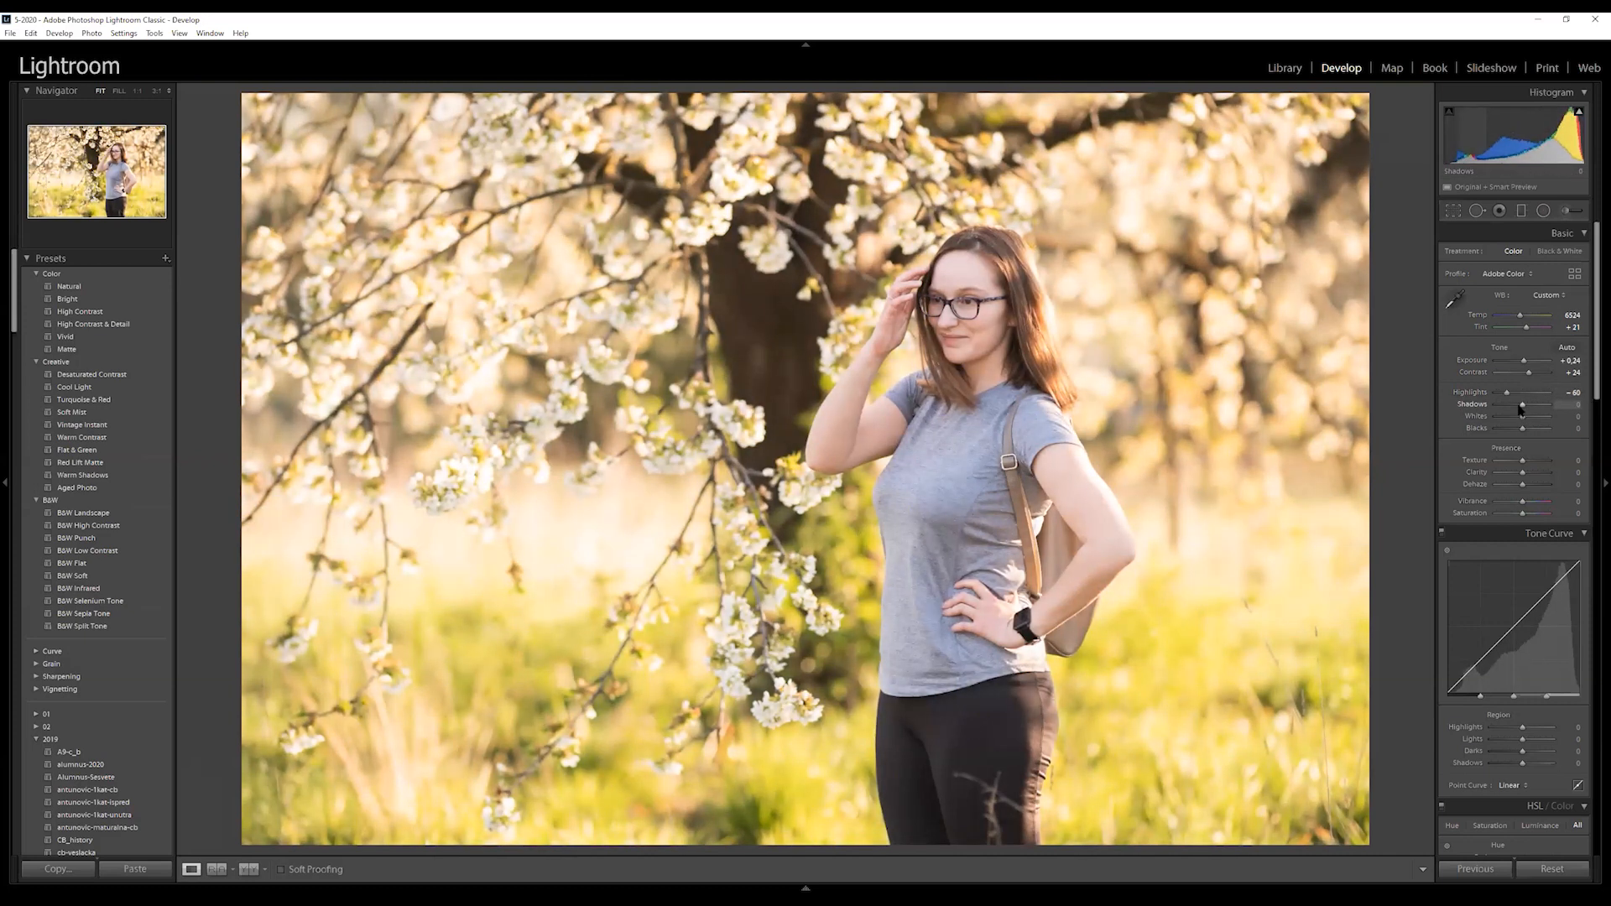
pyautogui.moveTo(1522, 406)
pyautogui.mouseDown()
pyautogui.moveTo(1474, 417)
pyautogui.moveTo(1549, 417)
pyautogui.moveTo(1510, 419)
pyautogui.mouseUp()
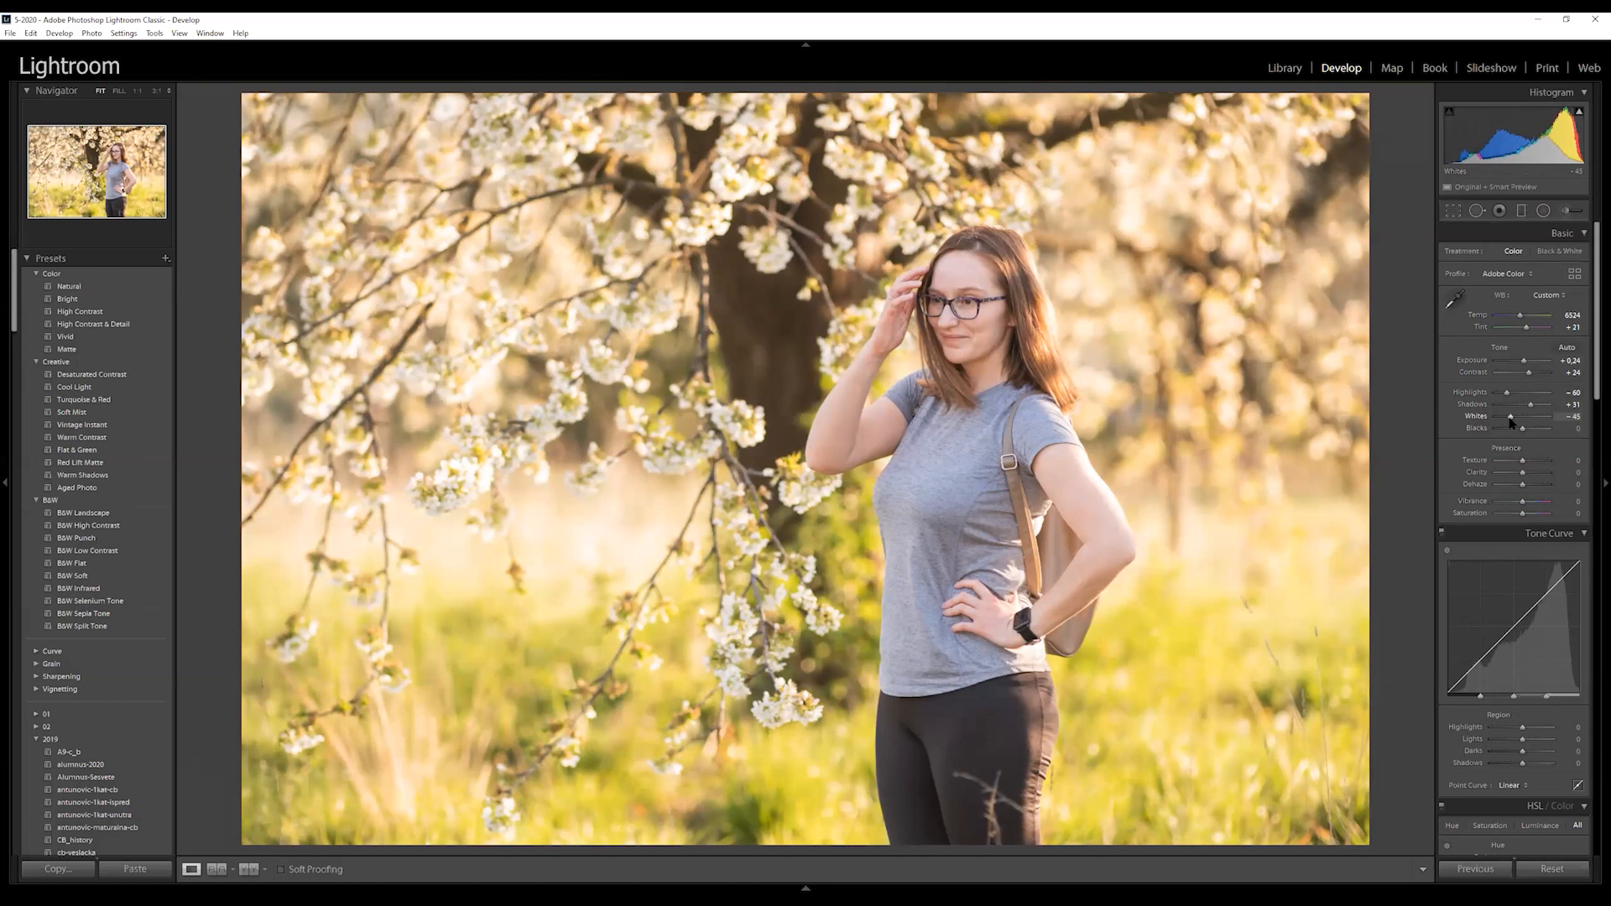
pyautogui.moveTo(1522, 429); pyautogui.dragTo(1515, 433)
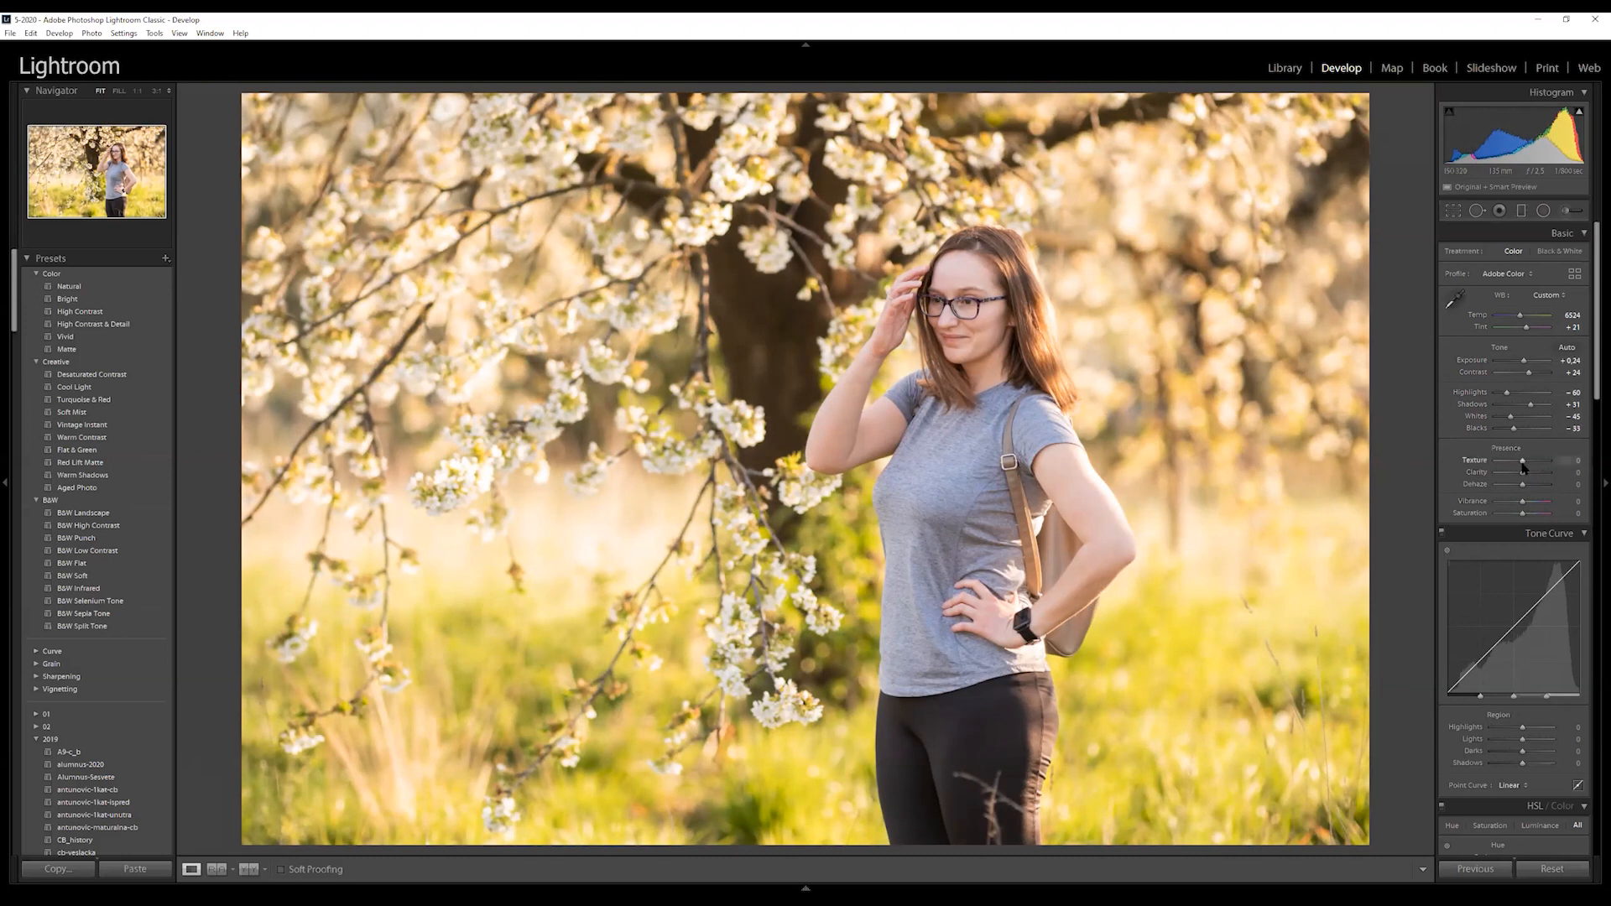
# Try the Texture adjustment at its maximum and at -100, and return it to 0
pyautogui.moveTo(1523, 466); pyautogui.dragTo(1560, 461)
pyautogui.moveTo(1549, 461); pyautogui.dragTo(1377, 480)
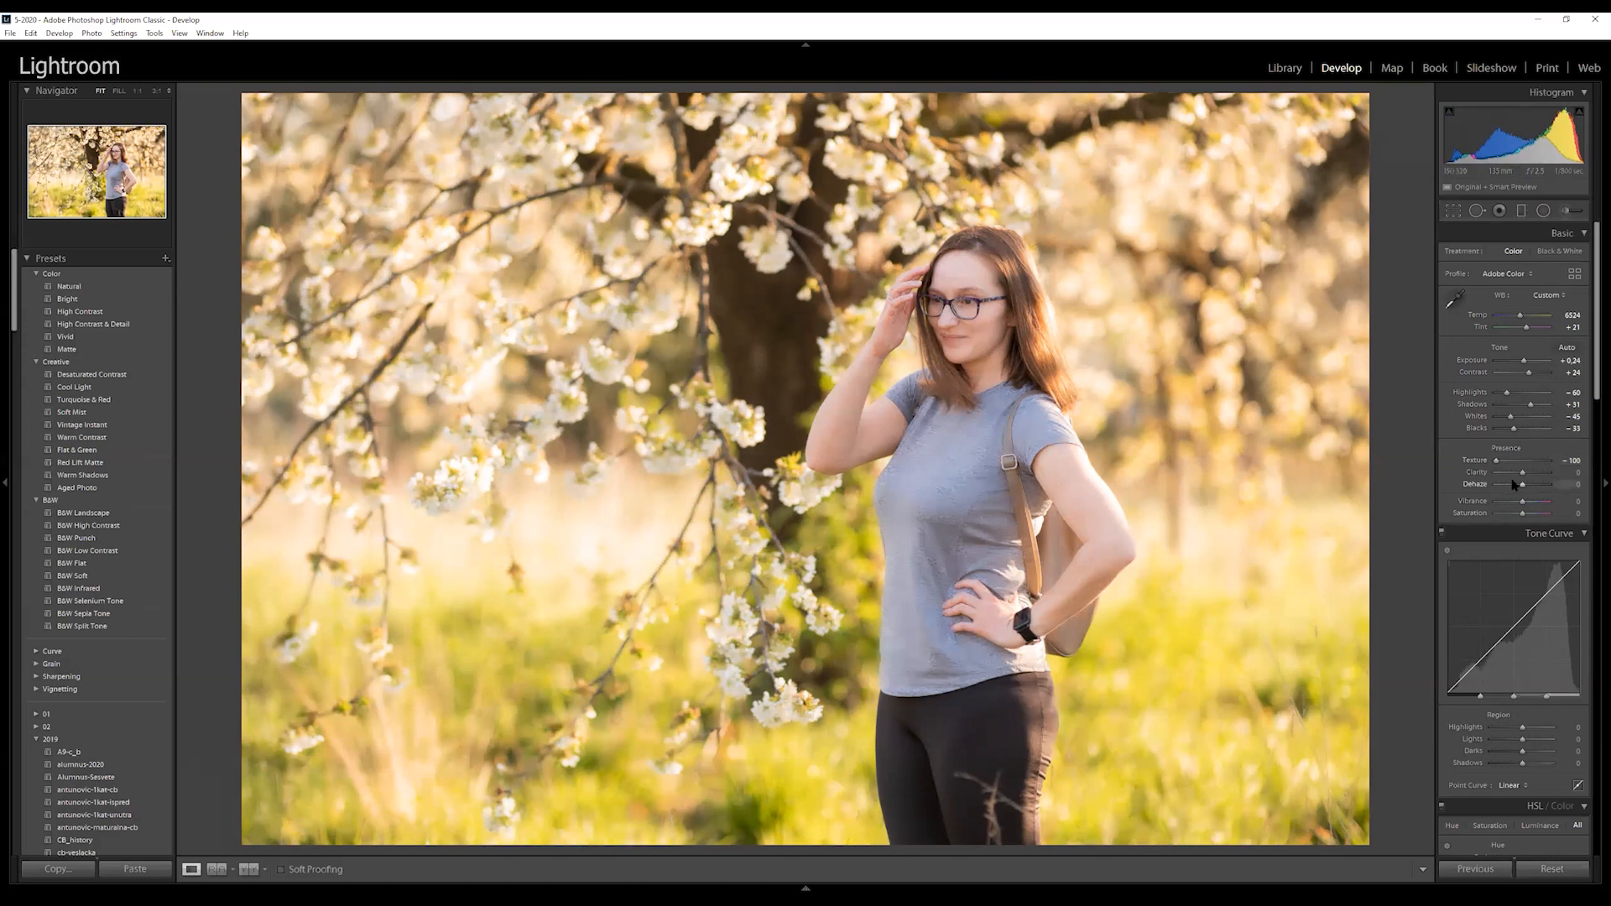
pyautogui.moveTo(1496, 465); pyautogui.dragTo(1523, 464)
# Compare Clarity at +100 and -100 on the woman's face up close, and set it to -14
pyautogui.moveTo(1520, 478); pyautogui.dragTo(1561, 478)
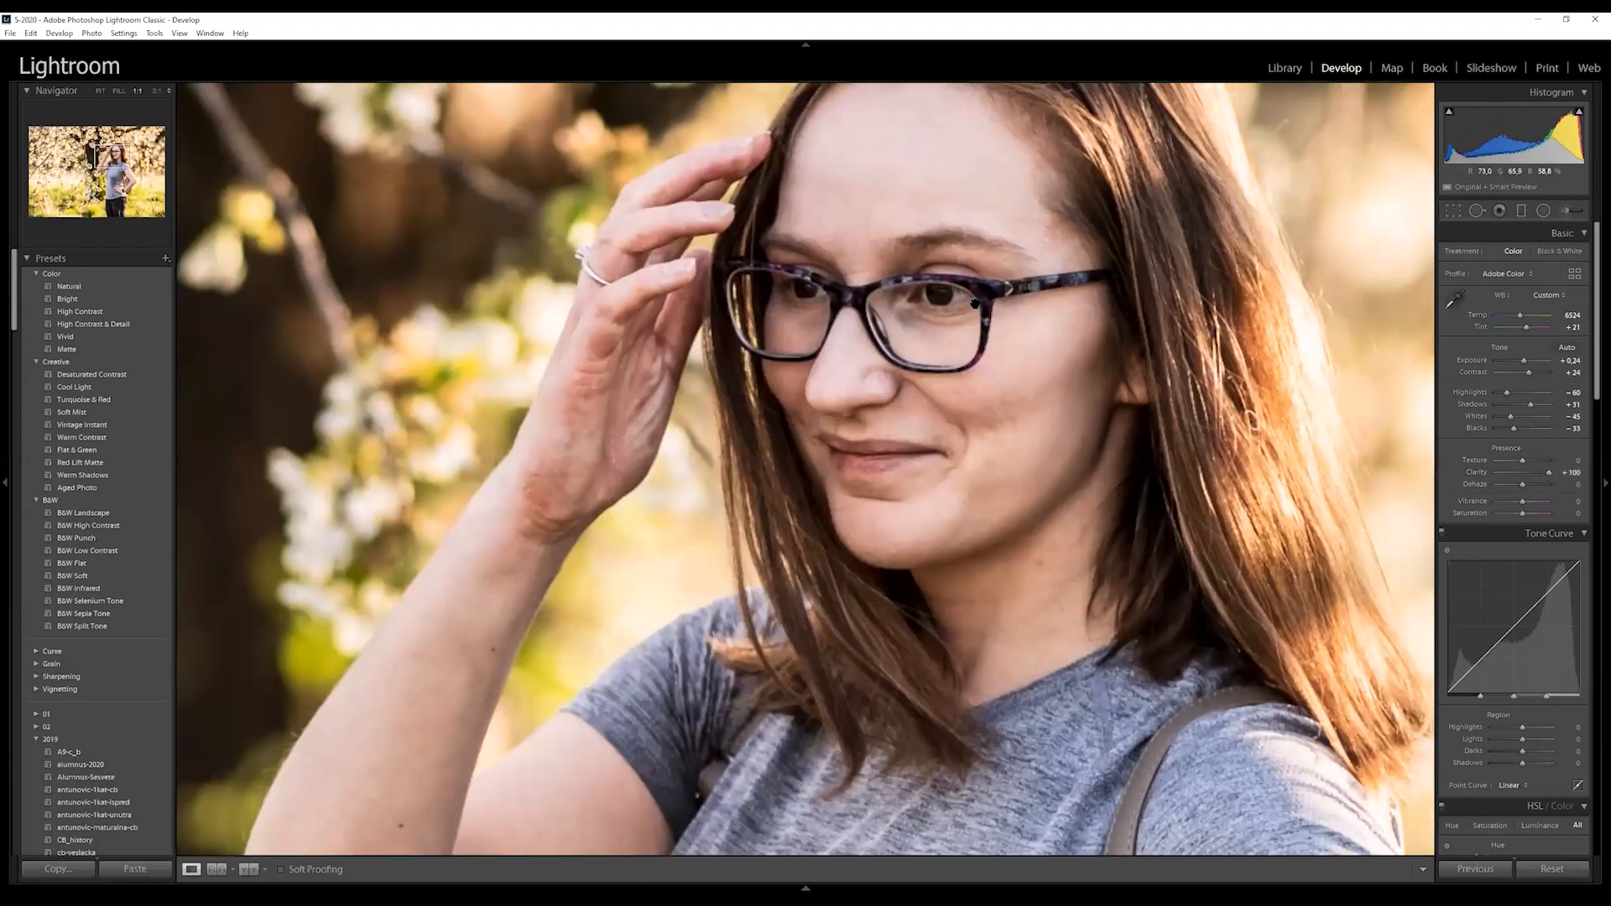
pyautogui.press('z')
pyautogui.moveTo(1551, 474); pyautogui.dragTo(1397, 481)
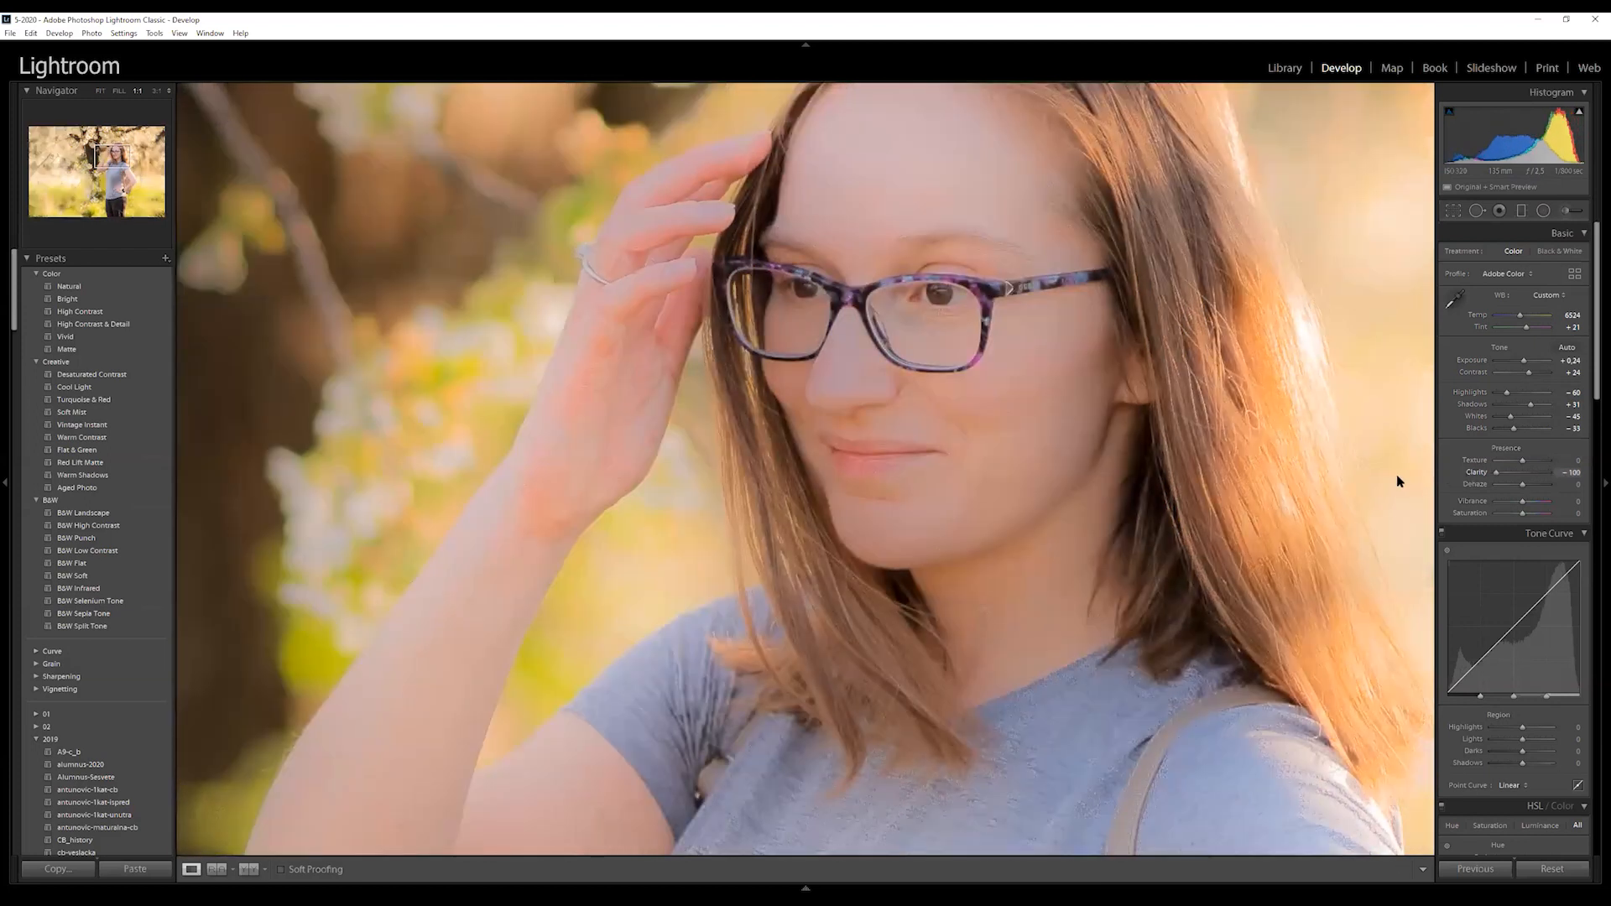
pyautogui.moveTo(1397, 476); pyautogui.dragTo(1522, 475)
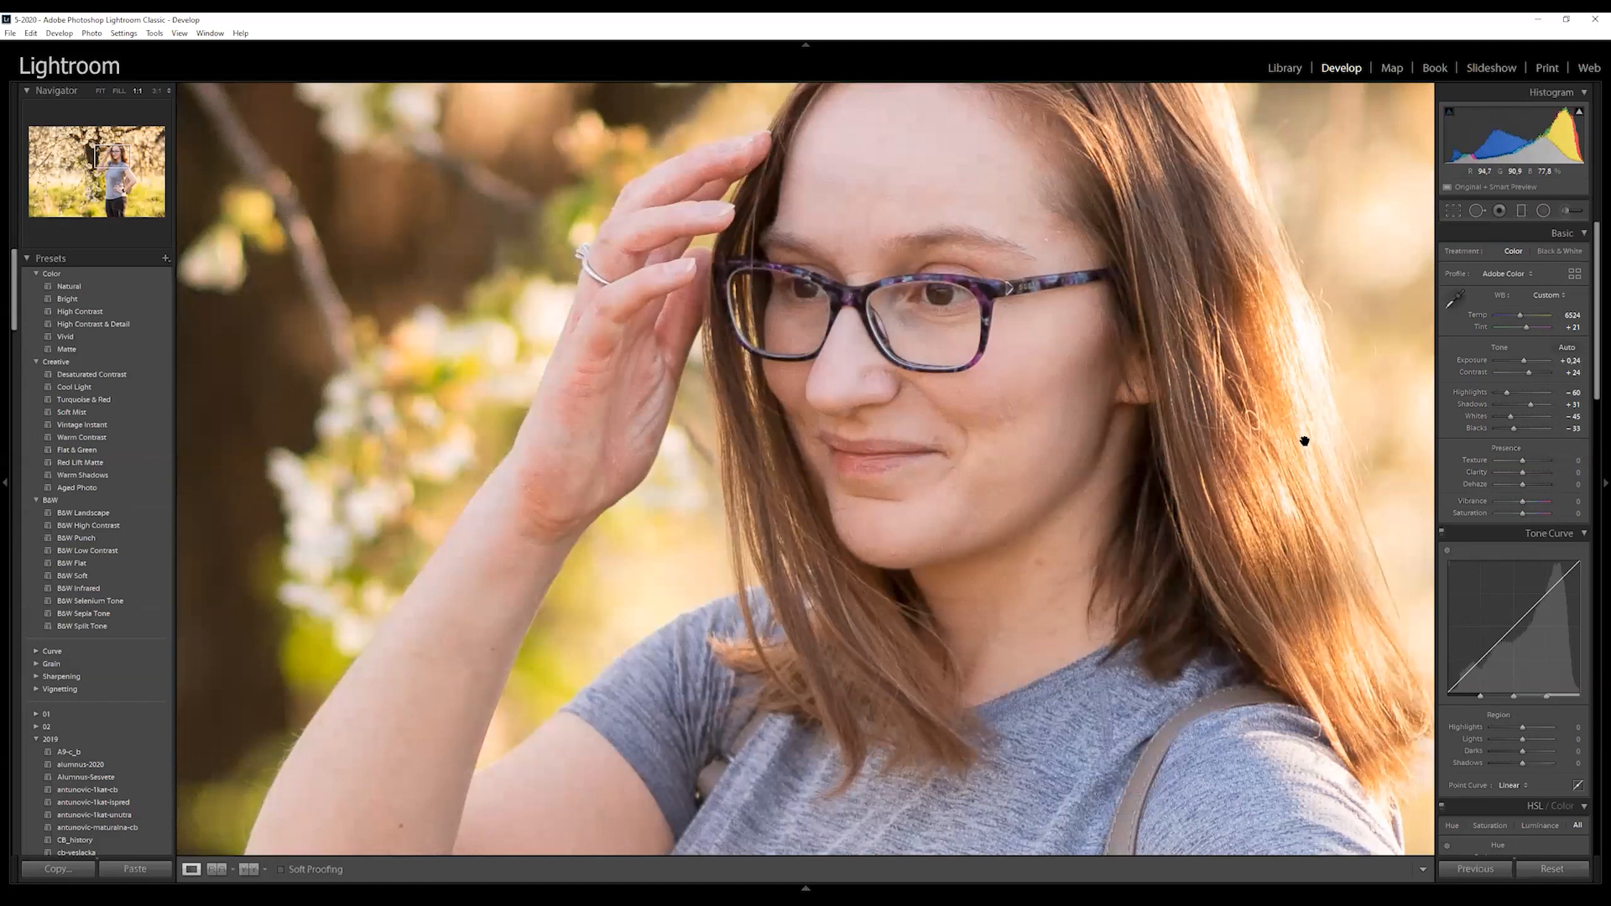
pyautogui.moveTo(1526, 476); pyautogui.dragTo(1521, 477)
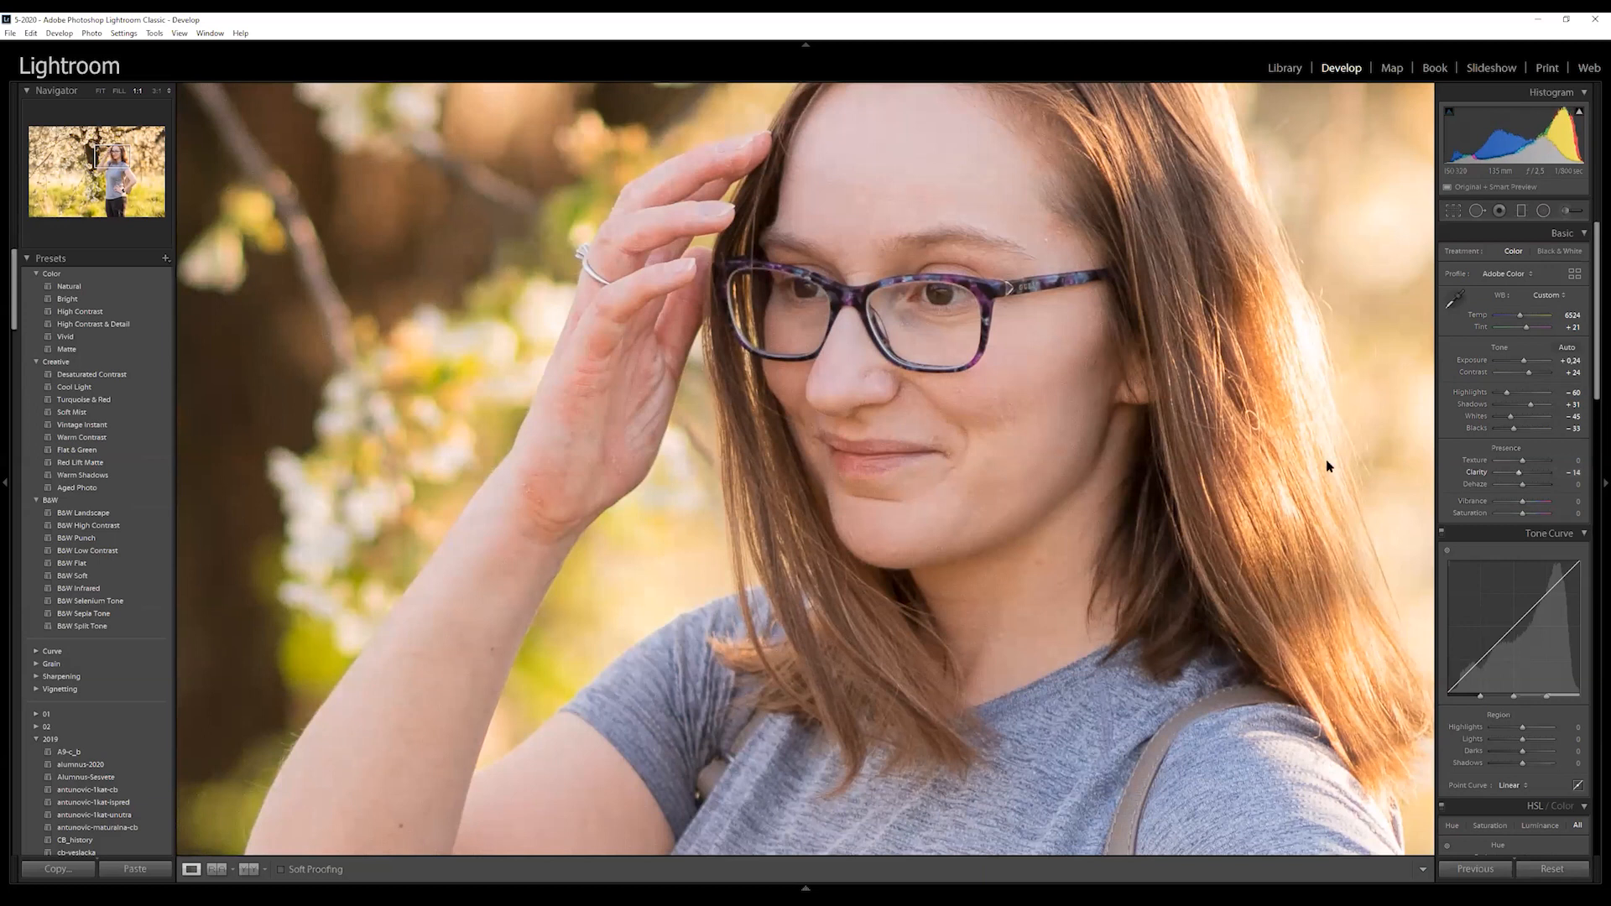
pyautogui.click(938, 383)
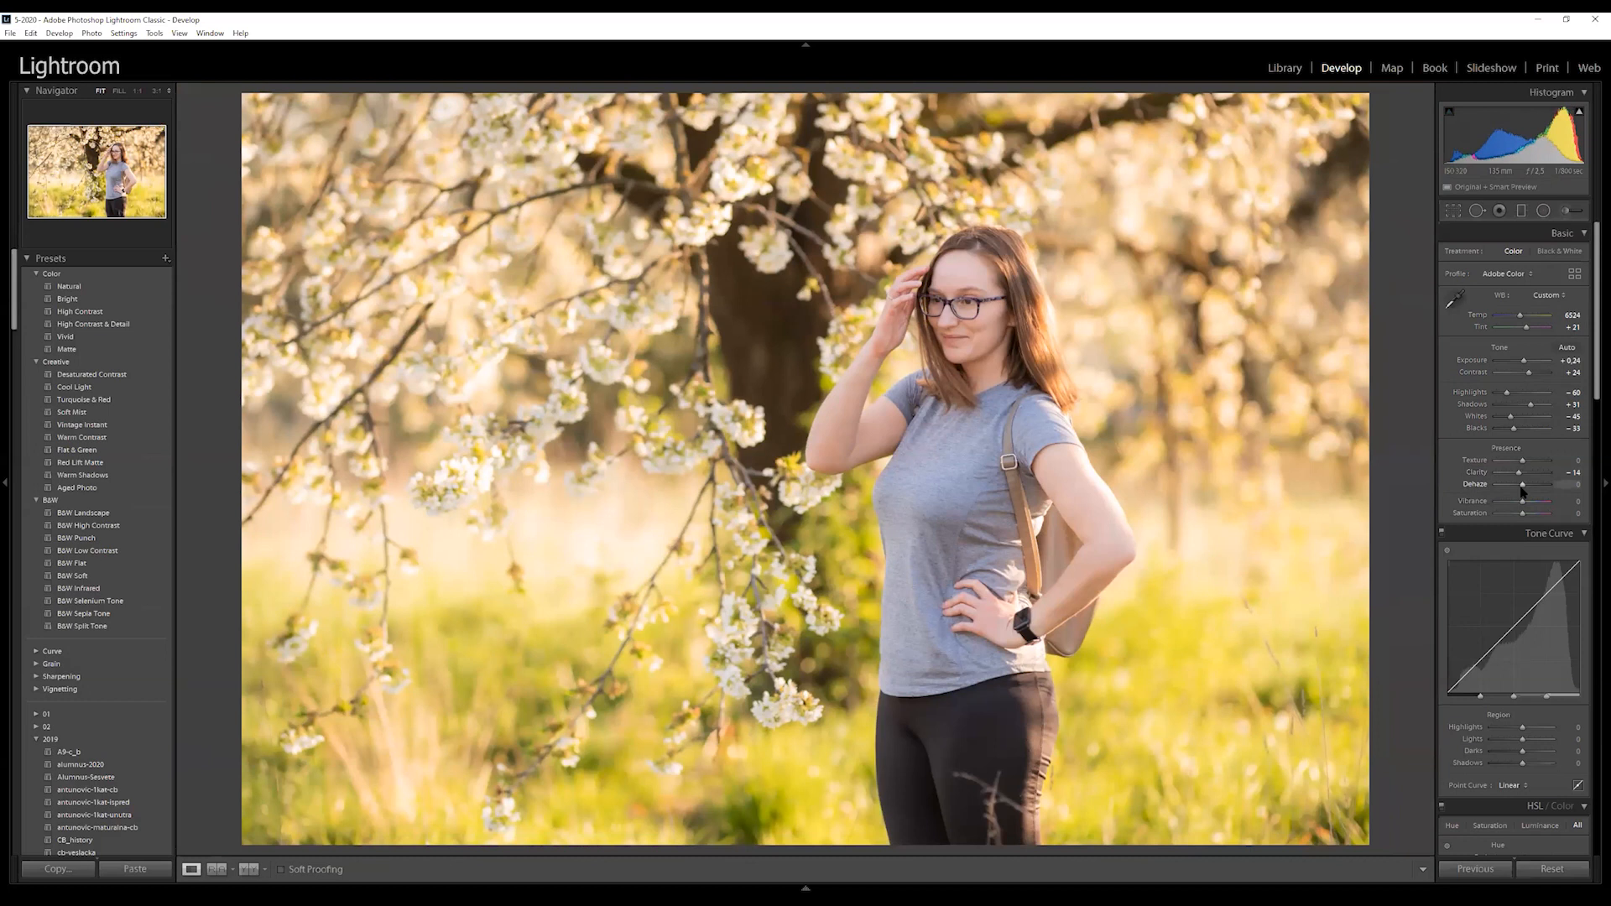
# Try Dehaze at -100 and Vibrance at -100, resetting each to 0
pyautogui.moveTo(1522, 491); pyautogui.dragTo(1481, 501)
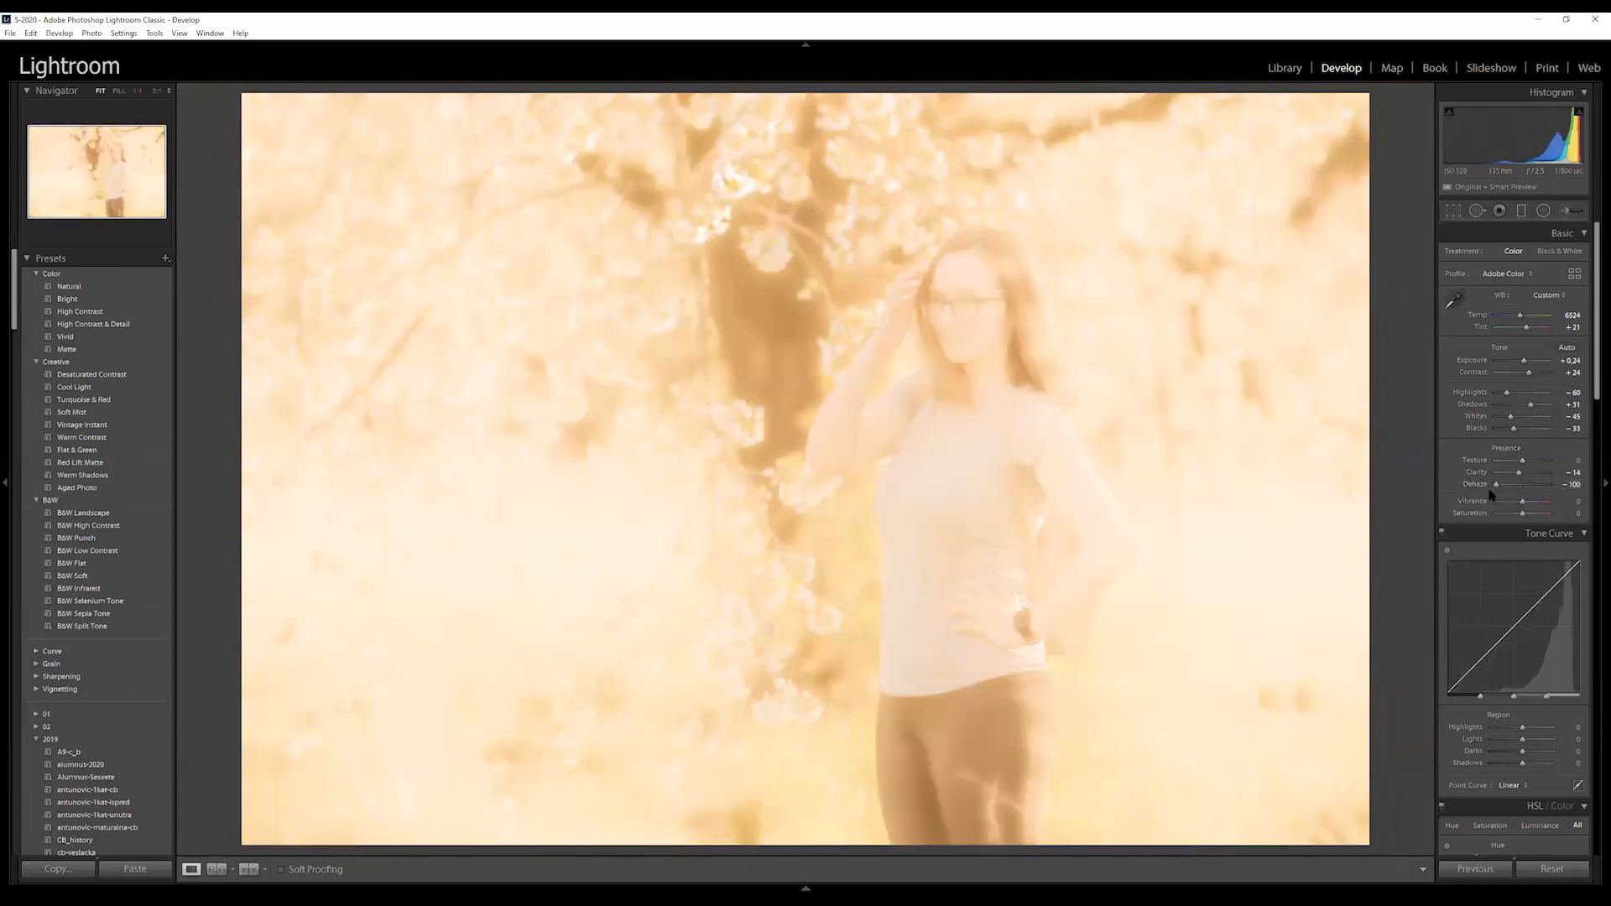
pyautogui.doubleClick(1482, 485)
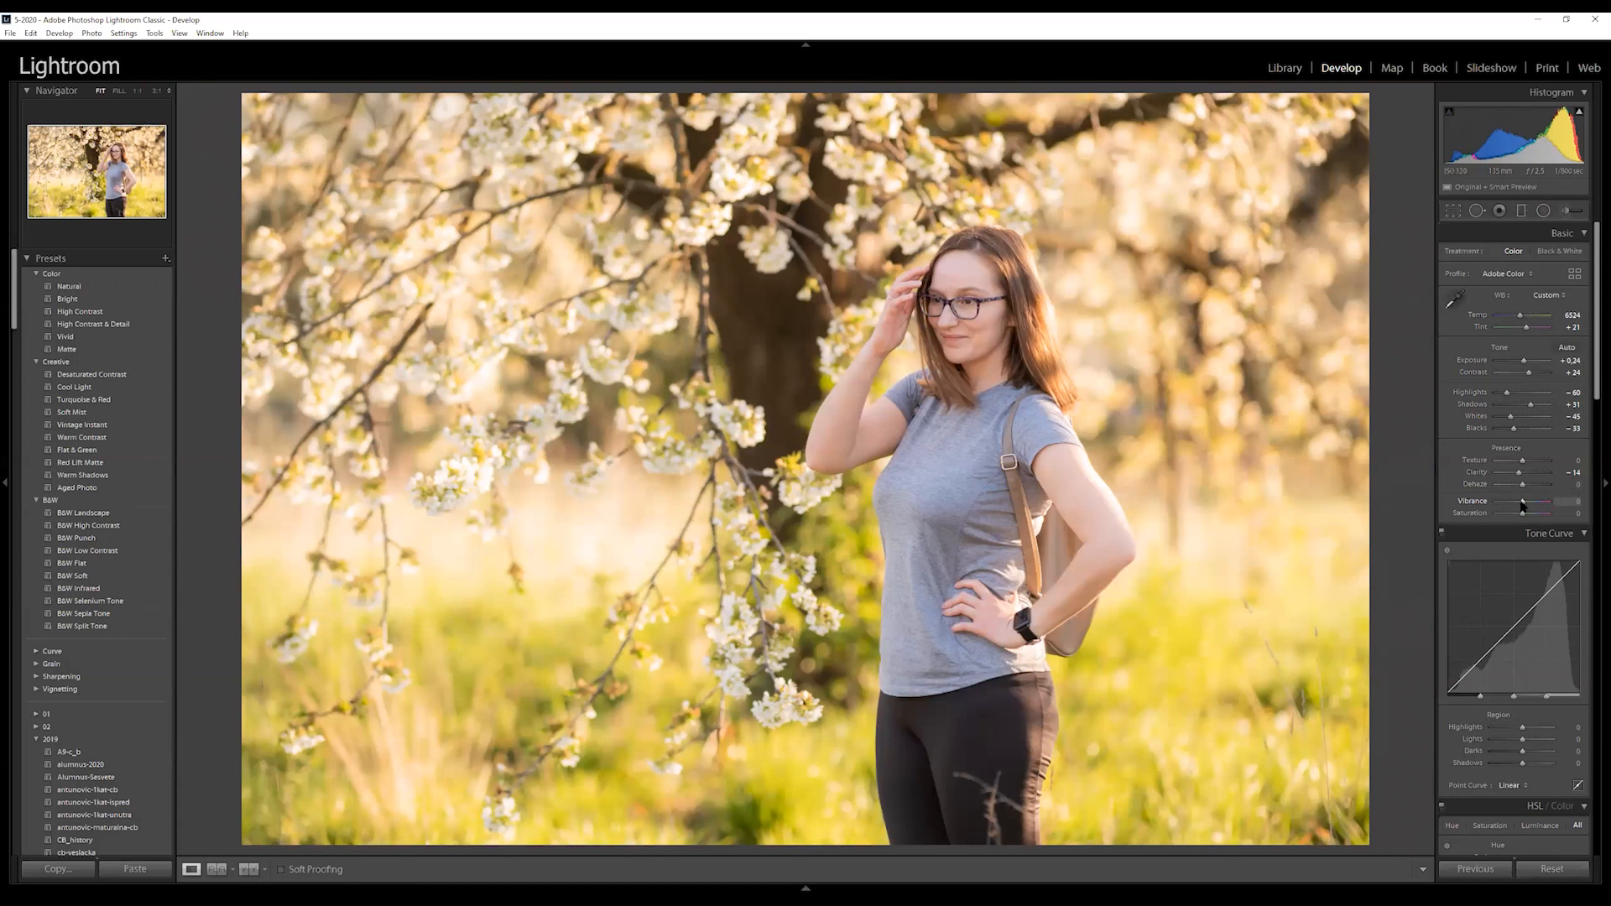
pyautogui.moveTo(1523, 504); pyautogui.dragTo(1470, 511)
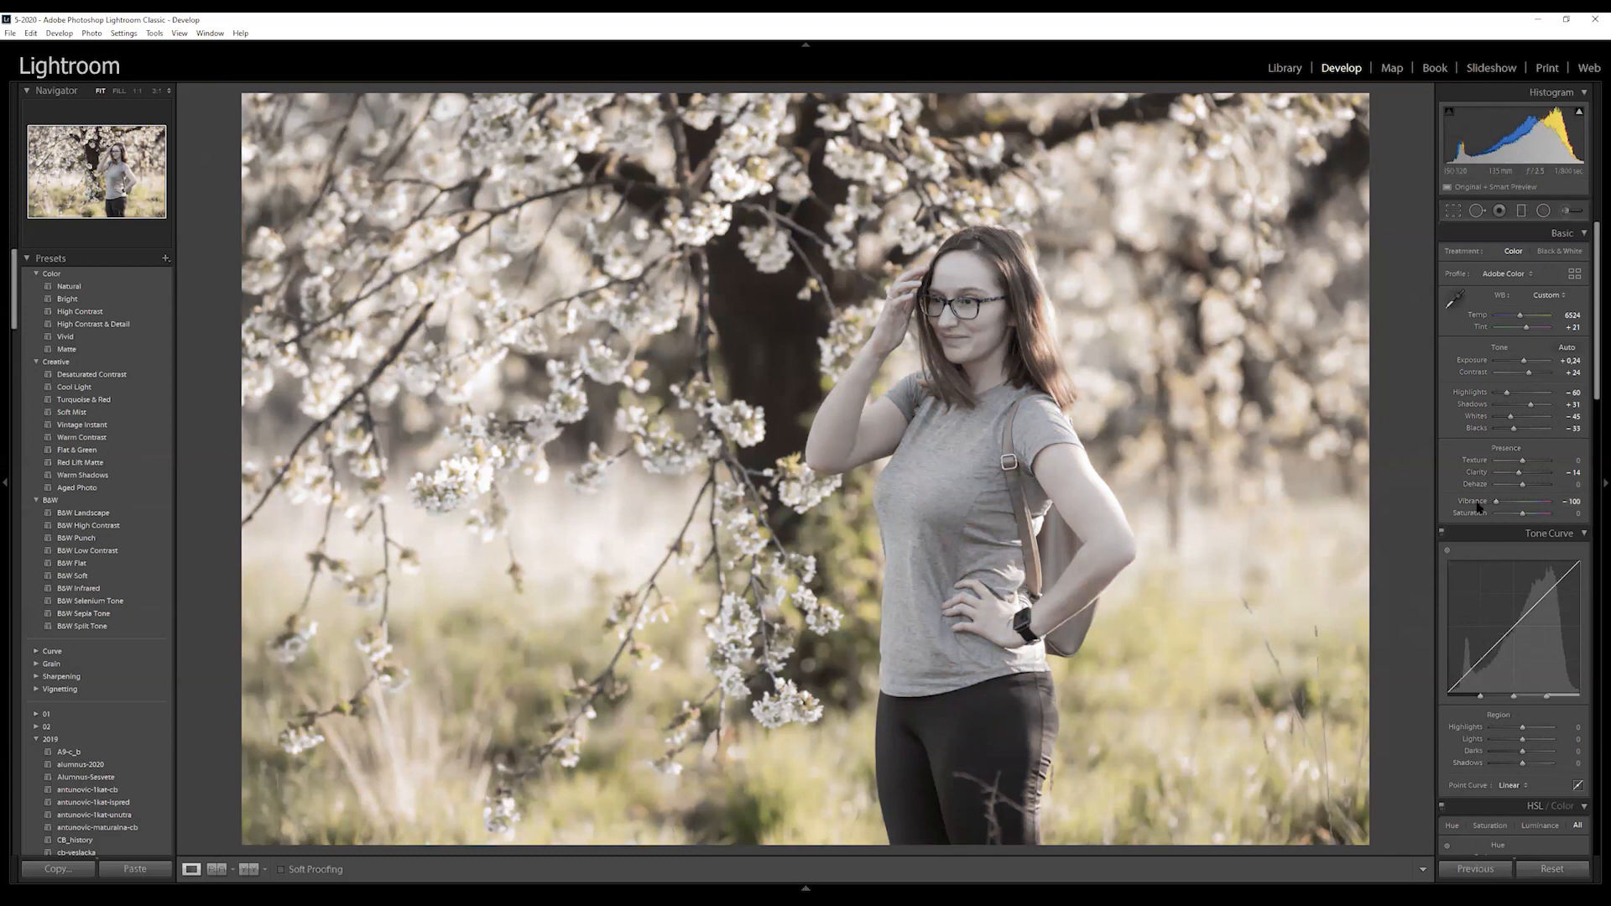
pyautogui.moveTo(1491, 505)
pyautogui.mouseDown()
pyautogui.moveTo(1527, 508)
pyautogui.moveTo(1475, 508)
pyautogui.mouseUp()
pyautogui.doubleClick(1474, 504)
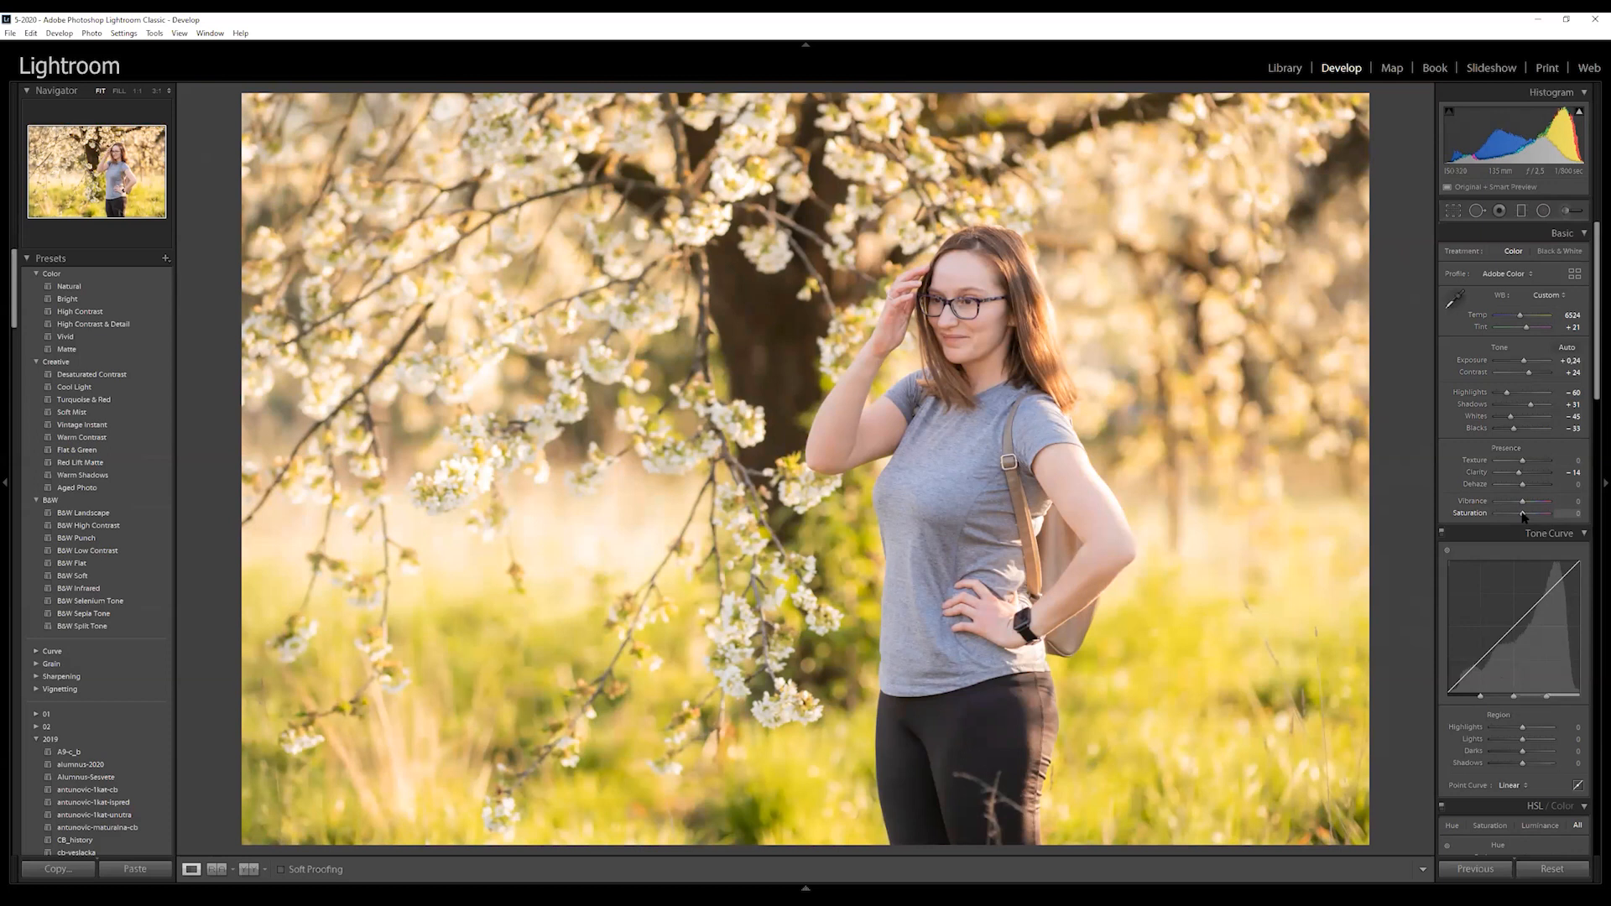
# Try the overall Saturation at +100 and at -100, and reset it to 0
pyautogui.moveTo(1522, 513); pyautogui.dragTo(1564, 517)
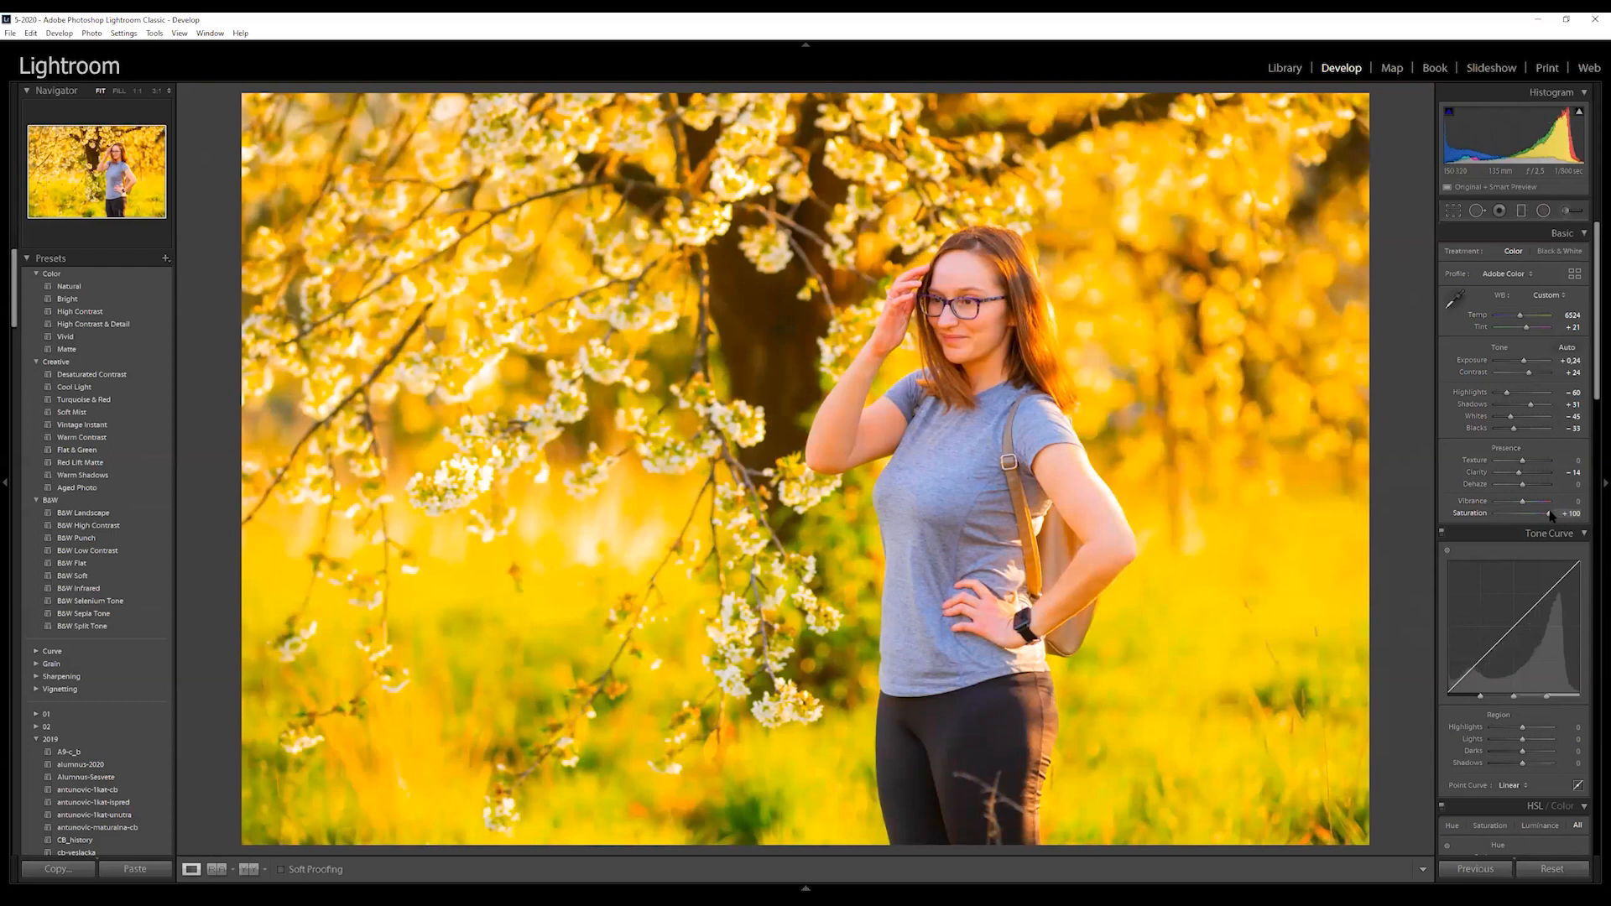
pyautogui.moveTo(1550, 515); pyautogui.dragTo(1496, 514)
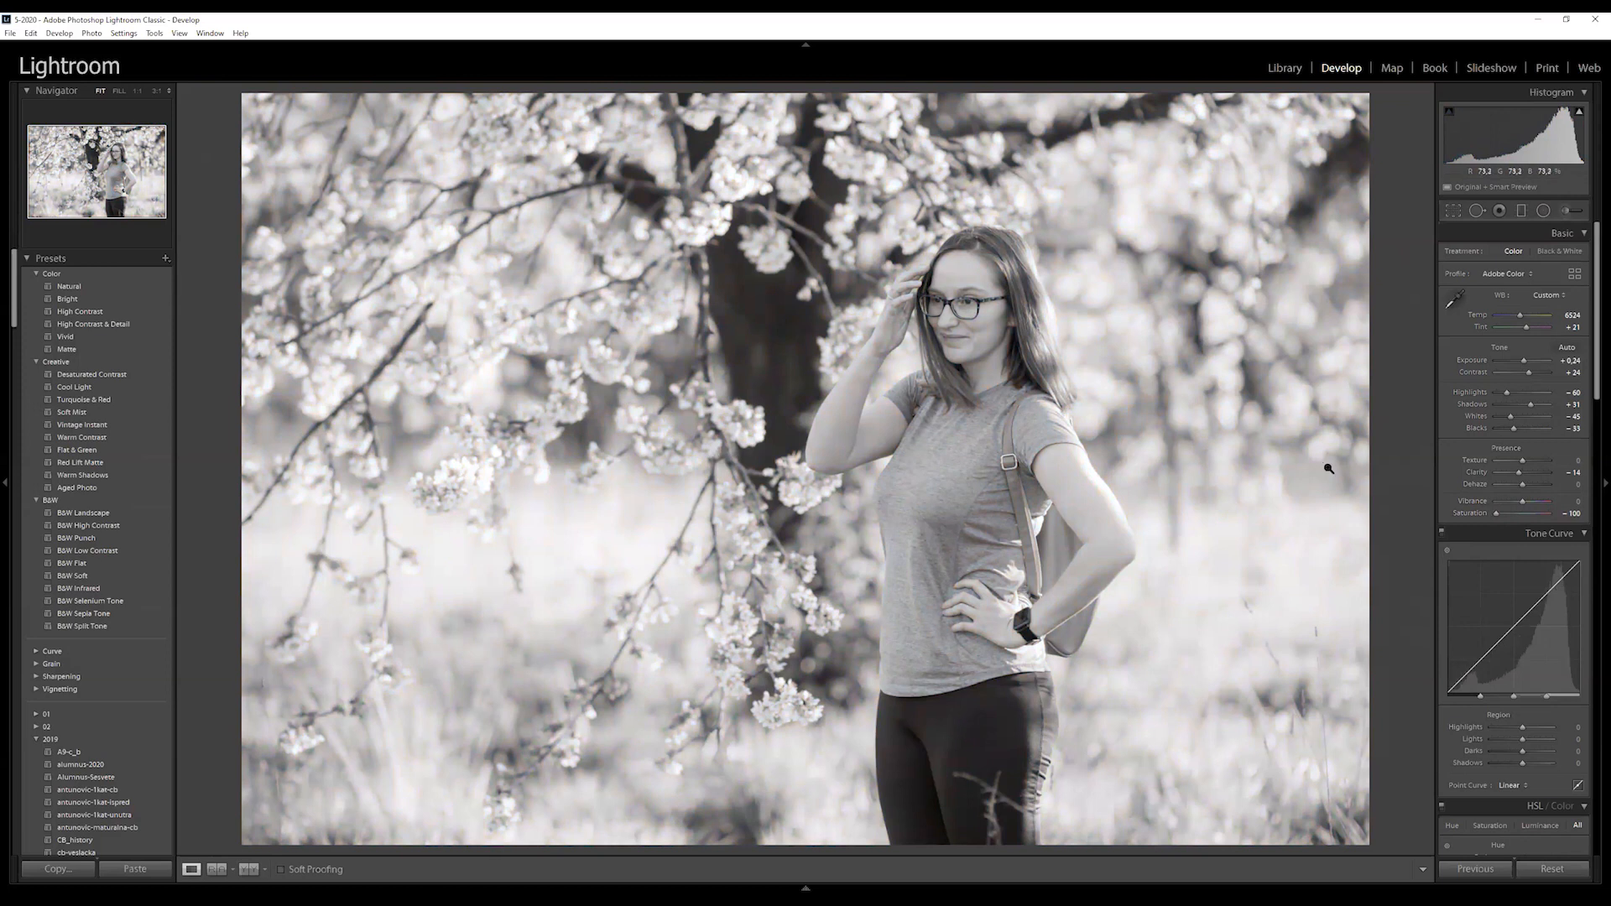
pyautogui.doubleClick(1495, 514)
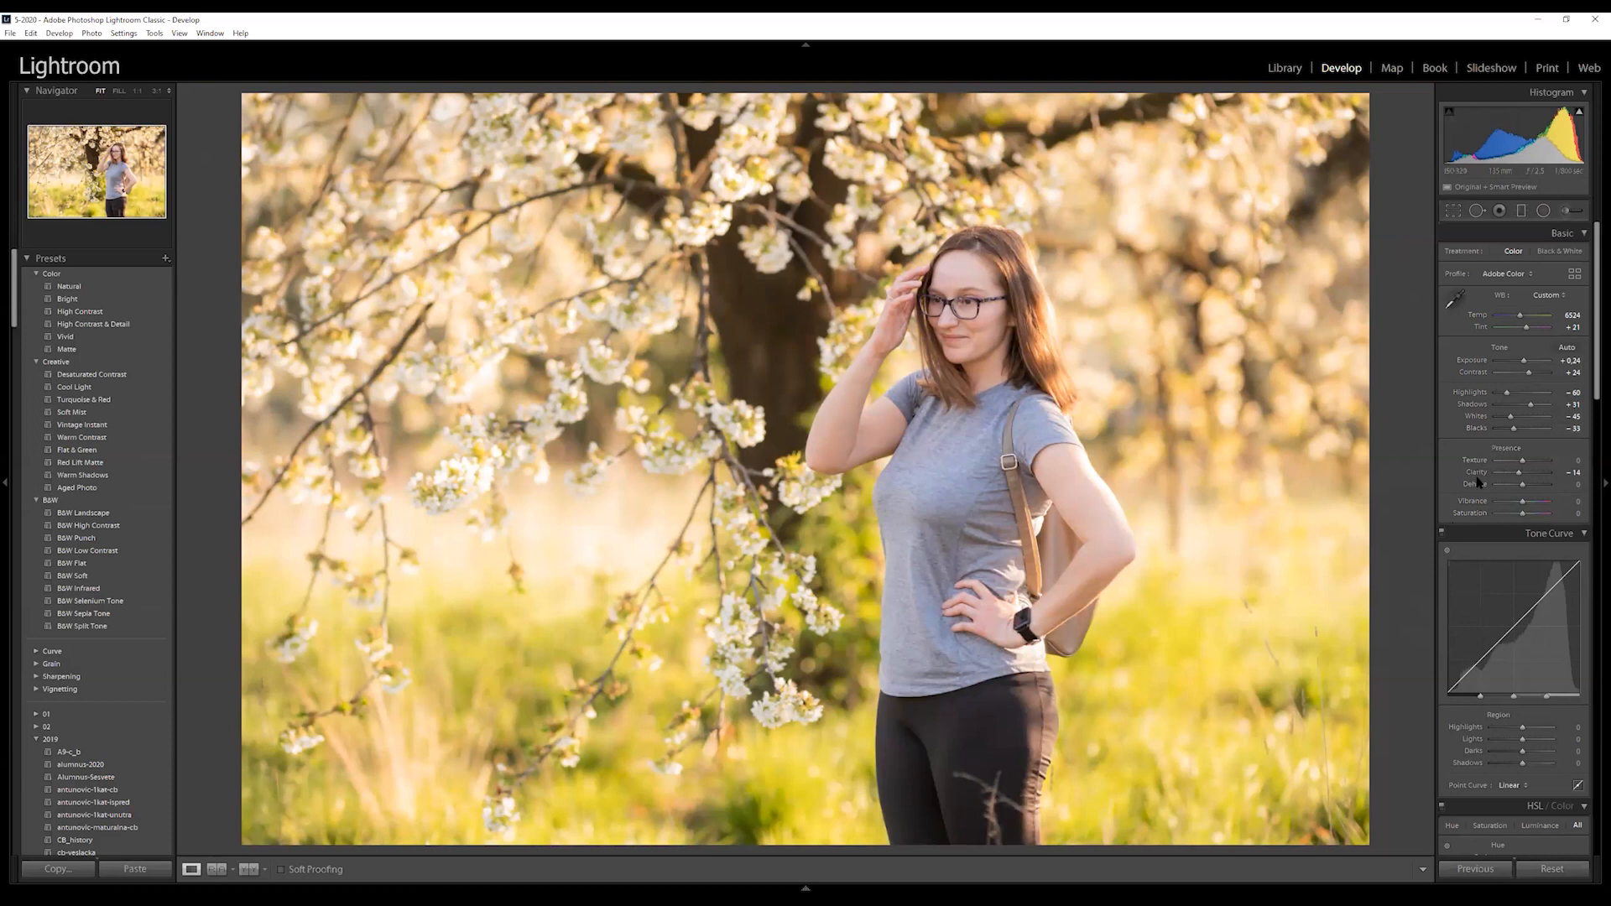
# Try tone curve changes of Highlights +26, Shadows -11 and Lights -44, and reset the regions to 0
pyautogui.scroll(-3, 1479, 481)
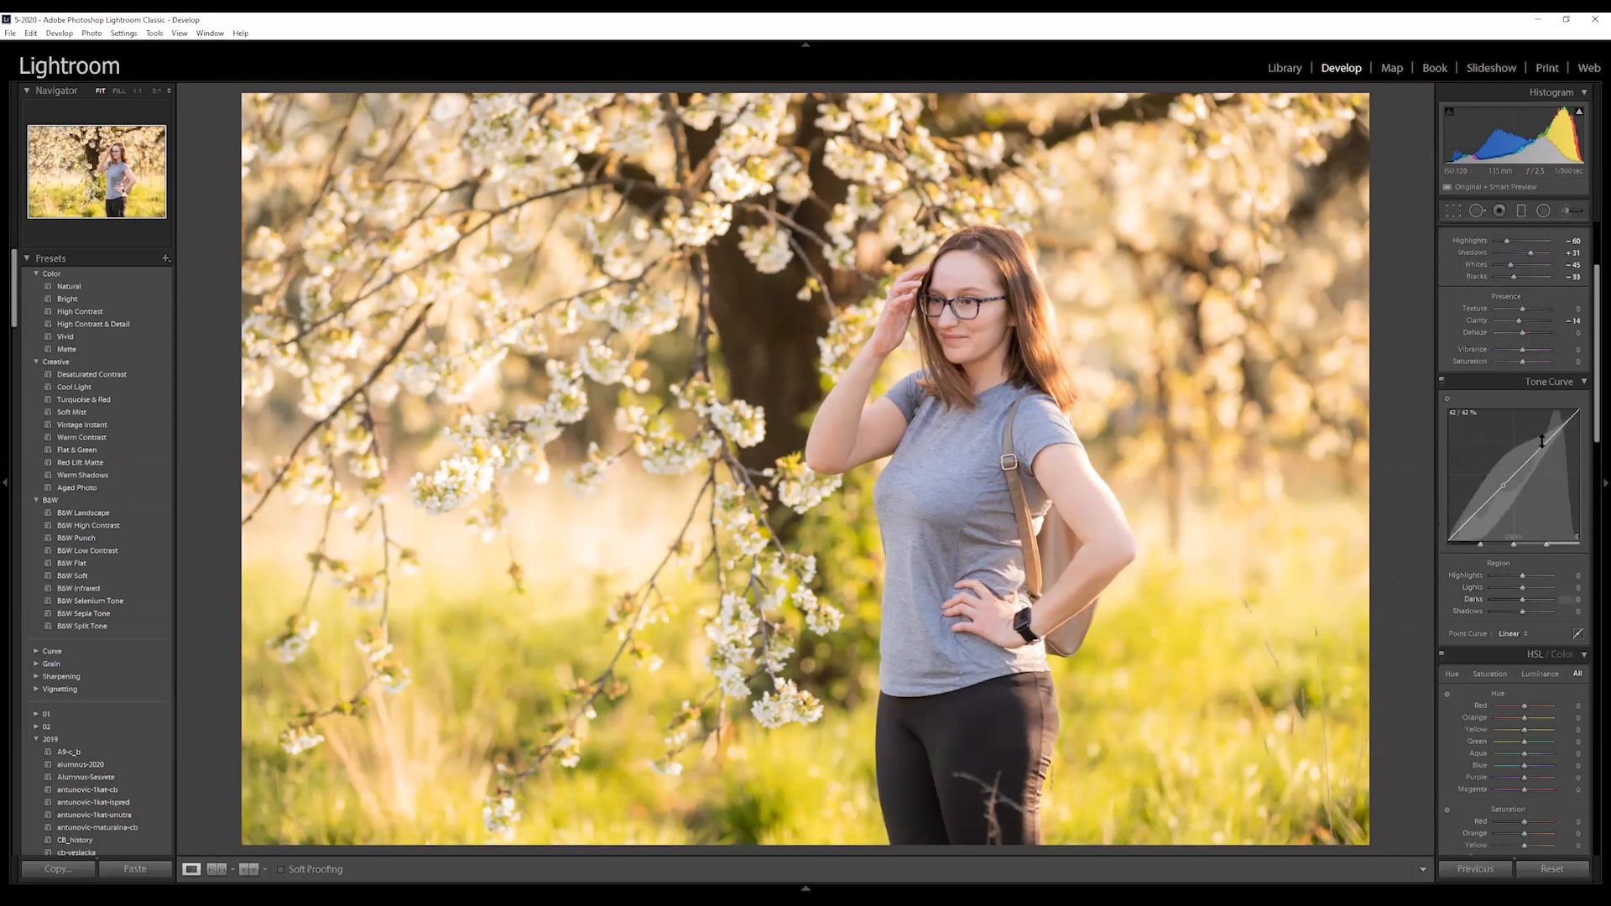
pyautogui.moveTo(1549, 435); pyautogui.dragTo(1549, 435)
pyautogui.moveTo(1476, 512); pyautogui.dragTo(1476, 514)
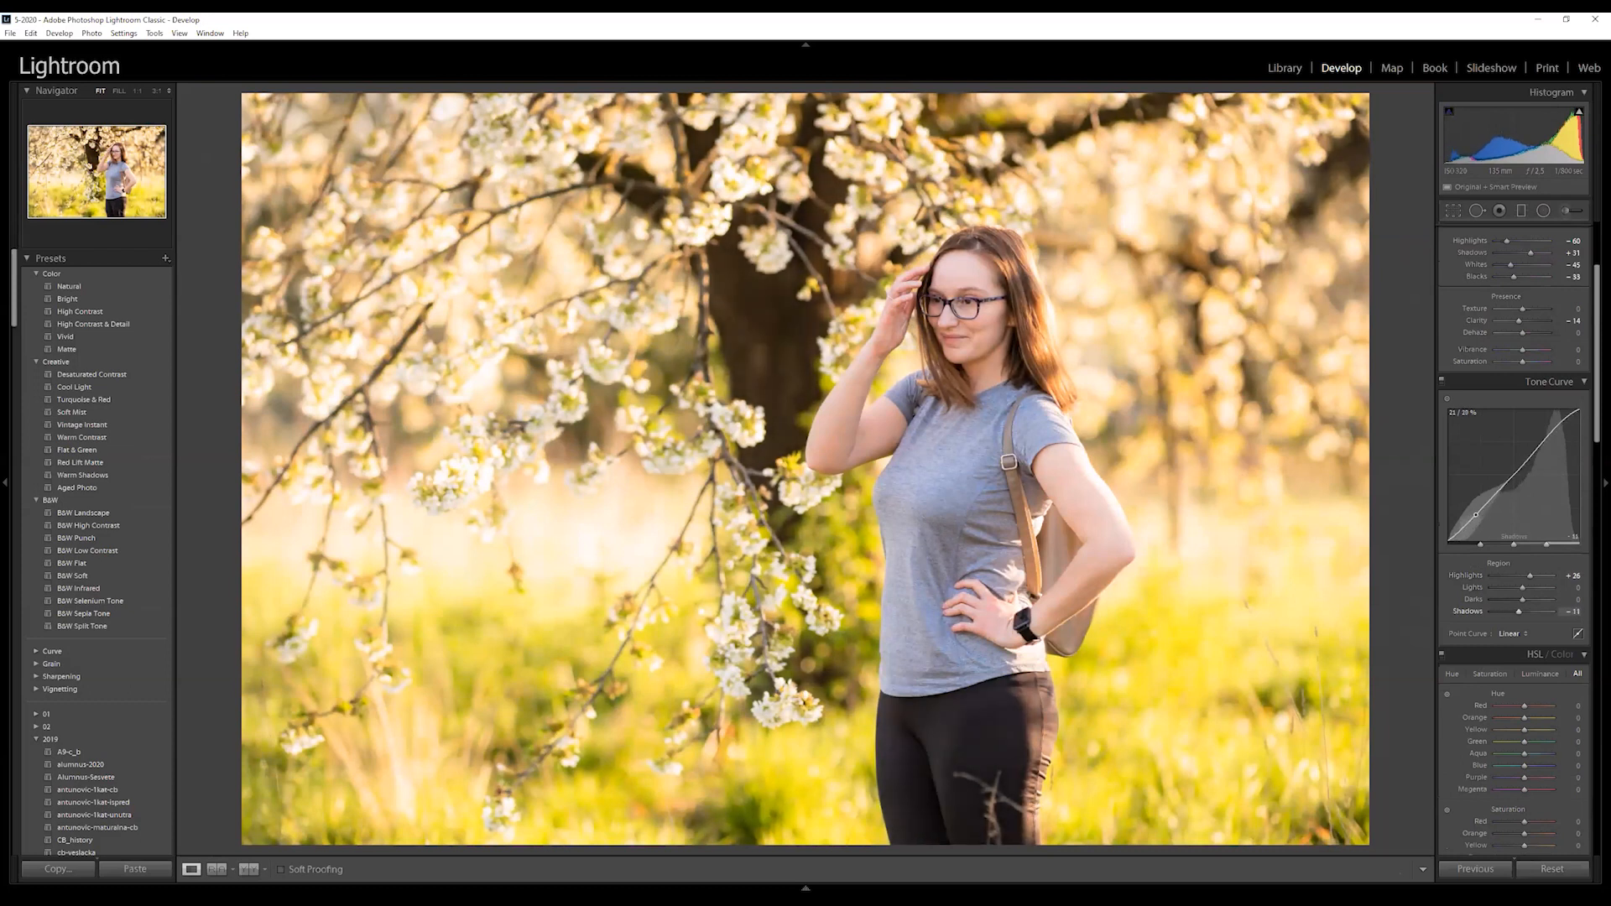
pyautogui.moveTo(1520, 466); pyautogui.dragTo(1520, 479)
pyautogui.doubleClick(1530, 576)
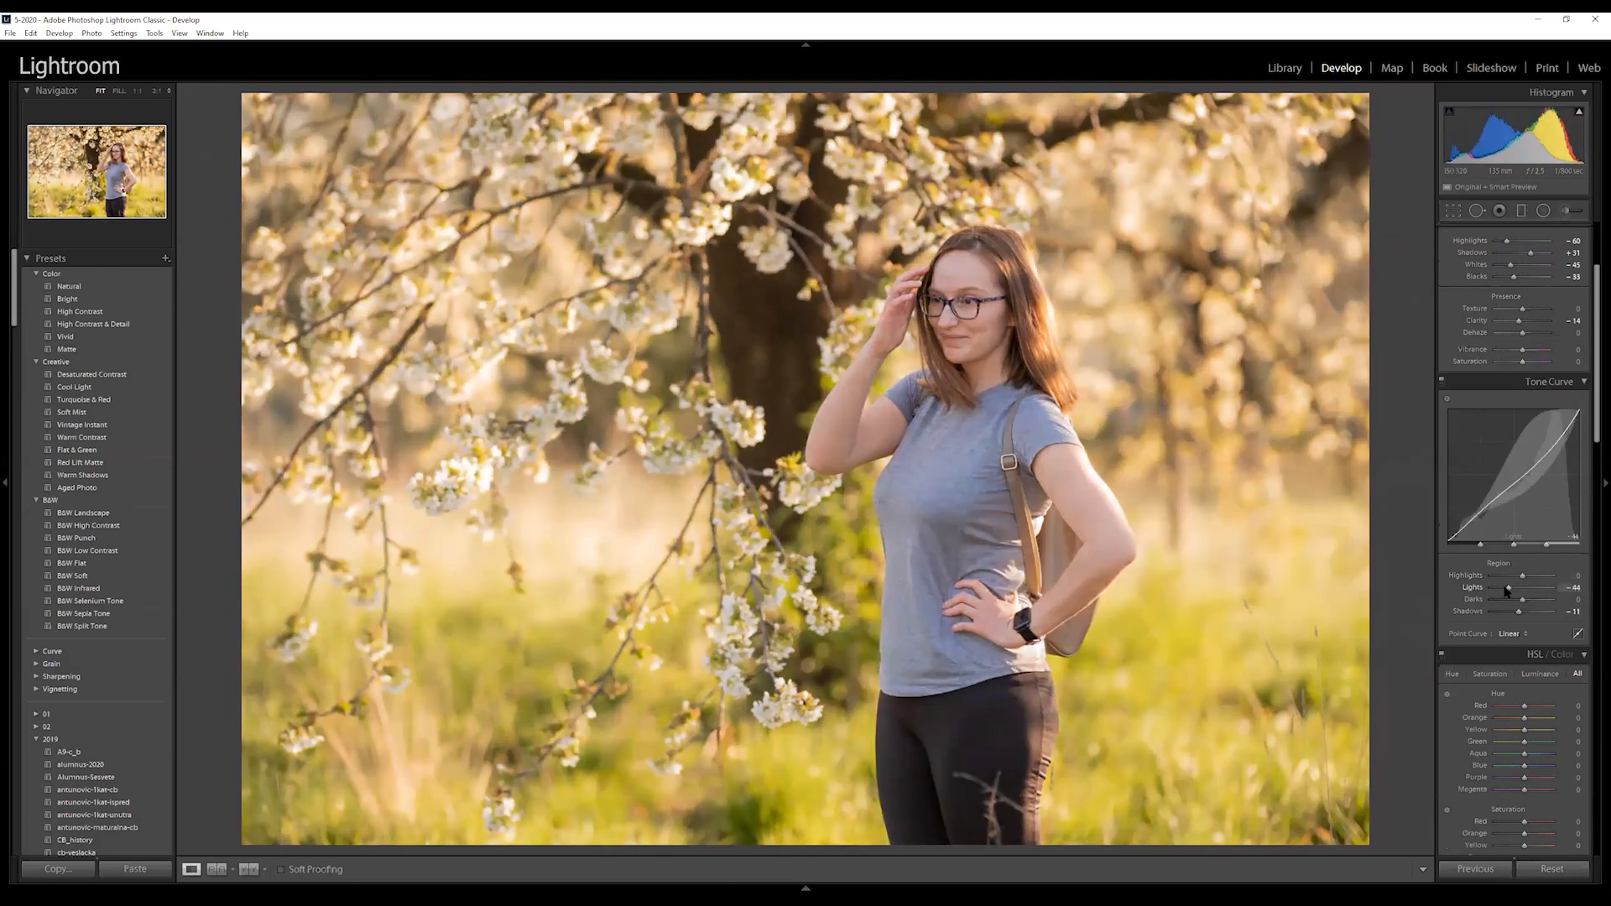
pyautogui.doubleClick(1506, 590)
pyautogui.doubleClick(1520, 611)
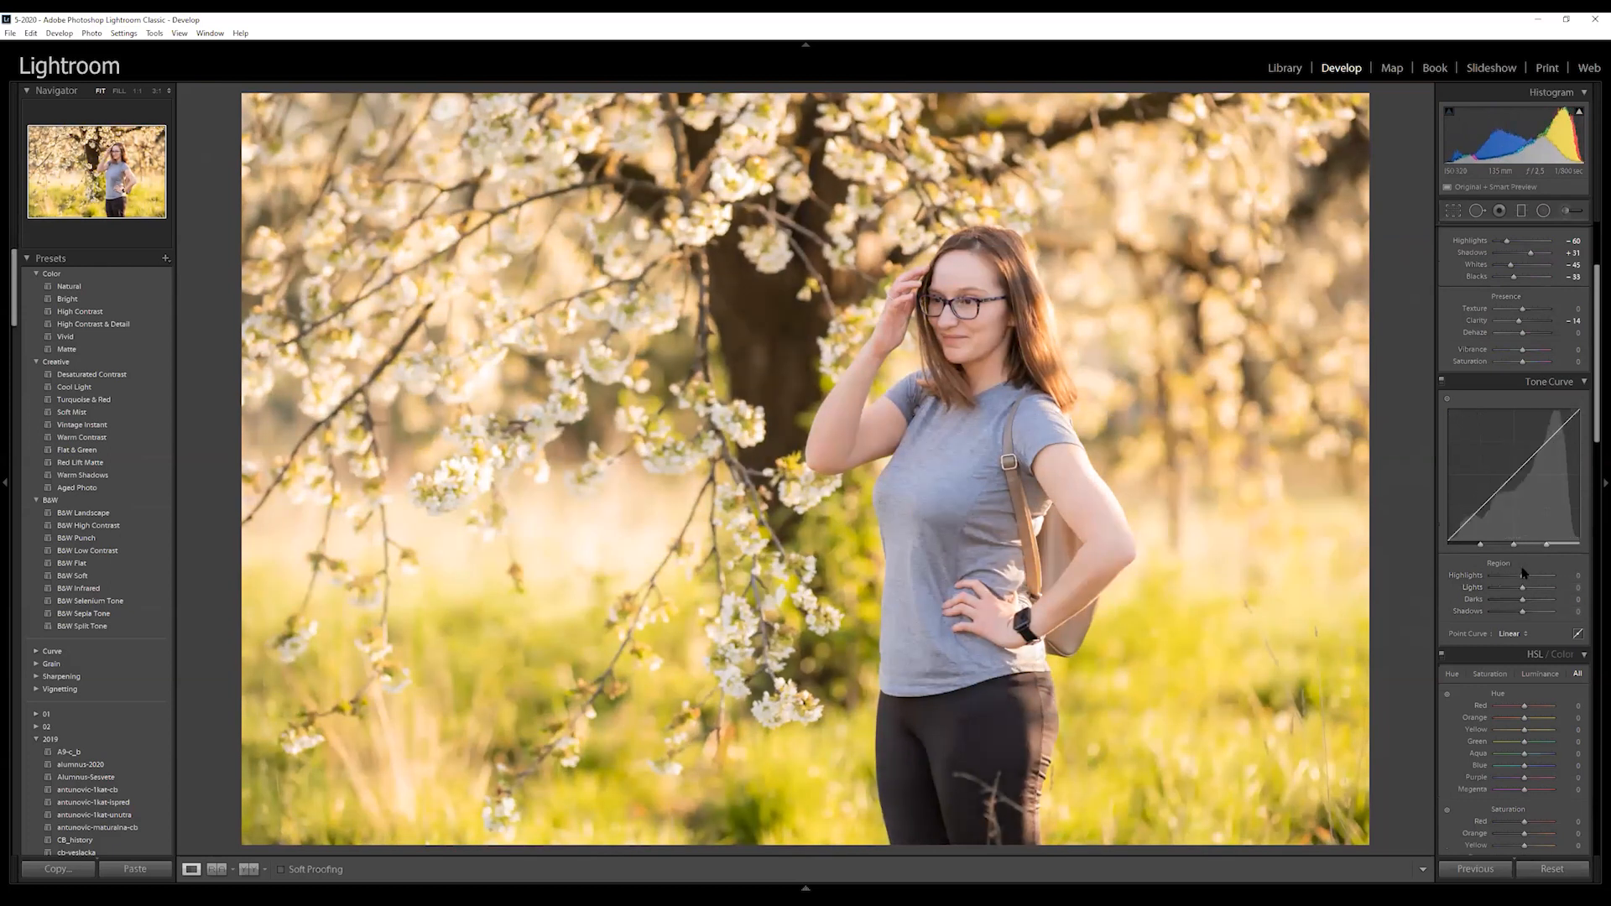
# Try lowering the tone curve's Highlights to -26, and restore the curve to a straight line
pyautogui.moveTo(1522, 579)
pyautogui.mouseDown()
pyautogui.moveTo(1488, 580)
pyautogui.moveTo(1540, 580)
pyautogui.moveTo(1516, 592)
pyautogui.mouseUp()
pyautogui.doubleClick(1515, 589)
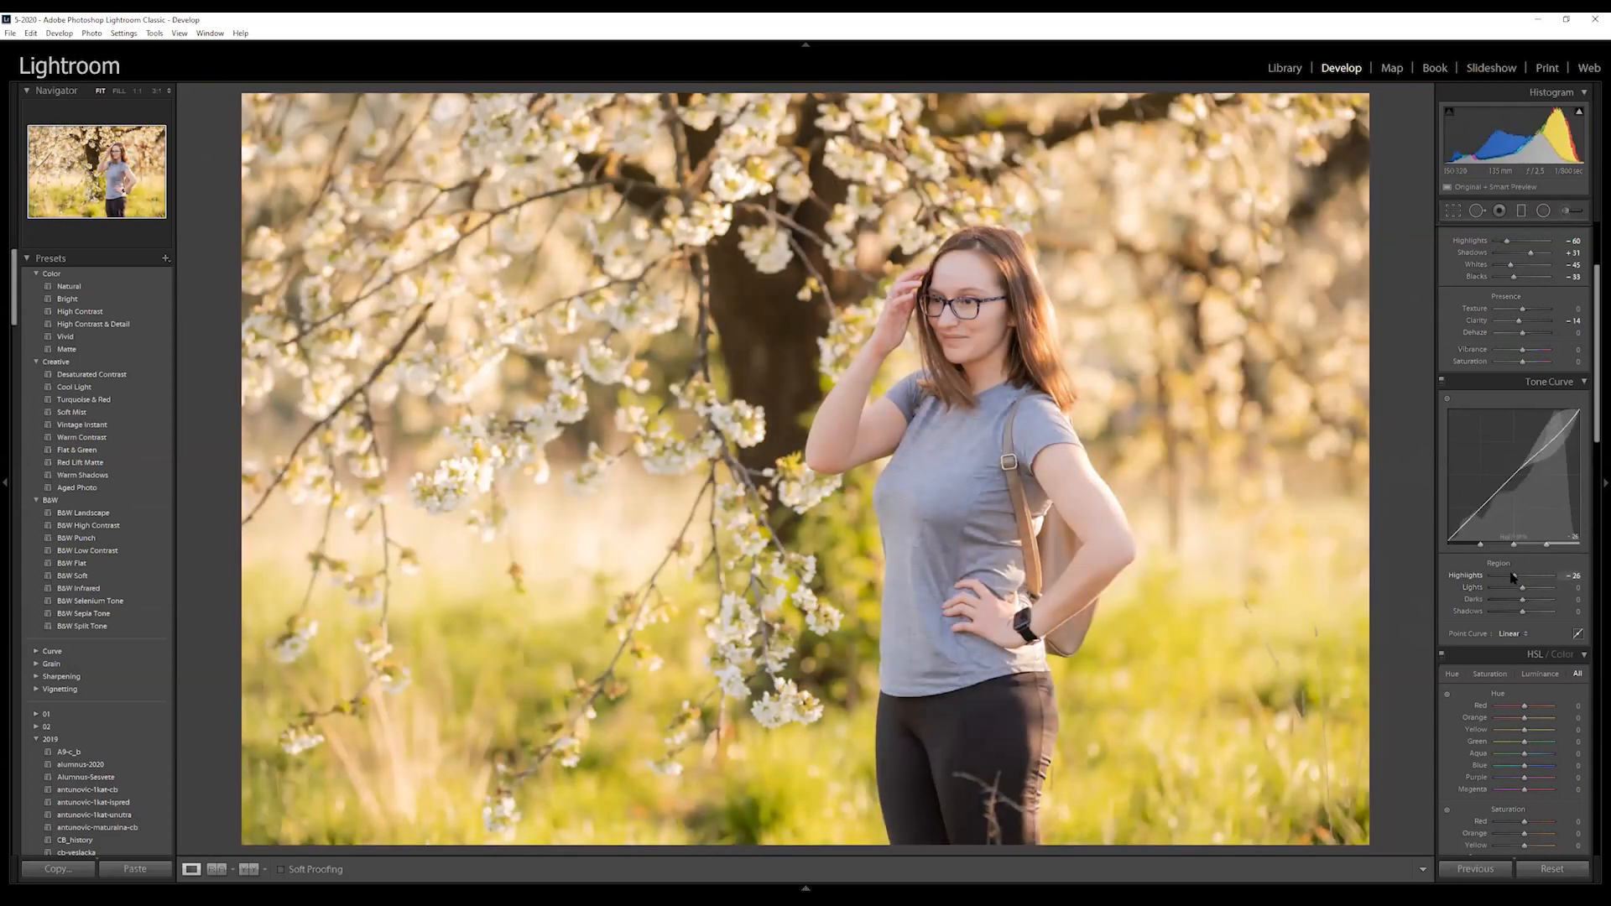
pyautogui.doubleClick(1515, 578)
# Try shifting the Blue saturation, hue and luminance in the HSL adjustments, and restore them to 0
pyautogui.scroll(-3, 1461, 545)
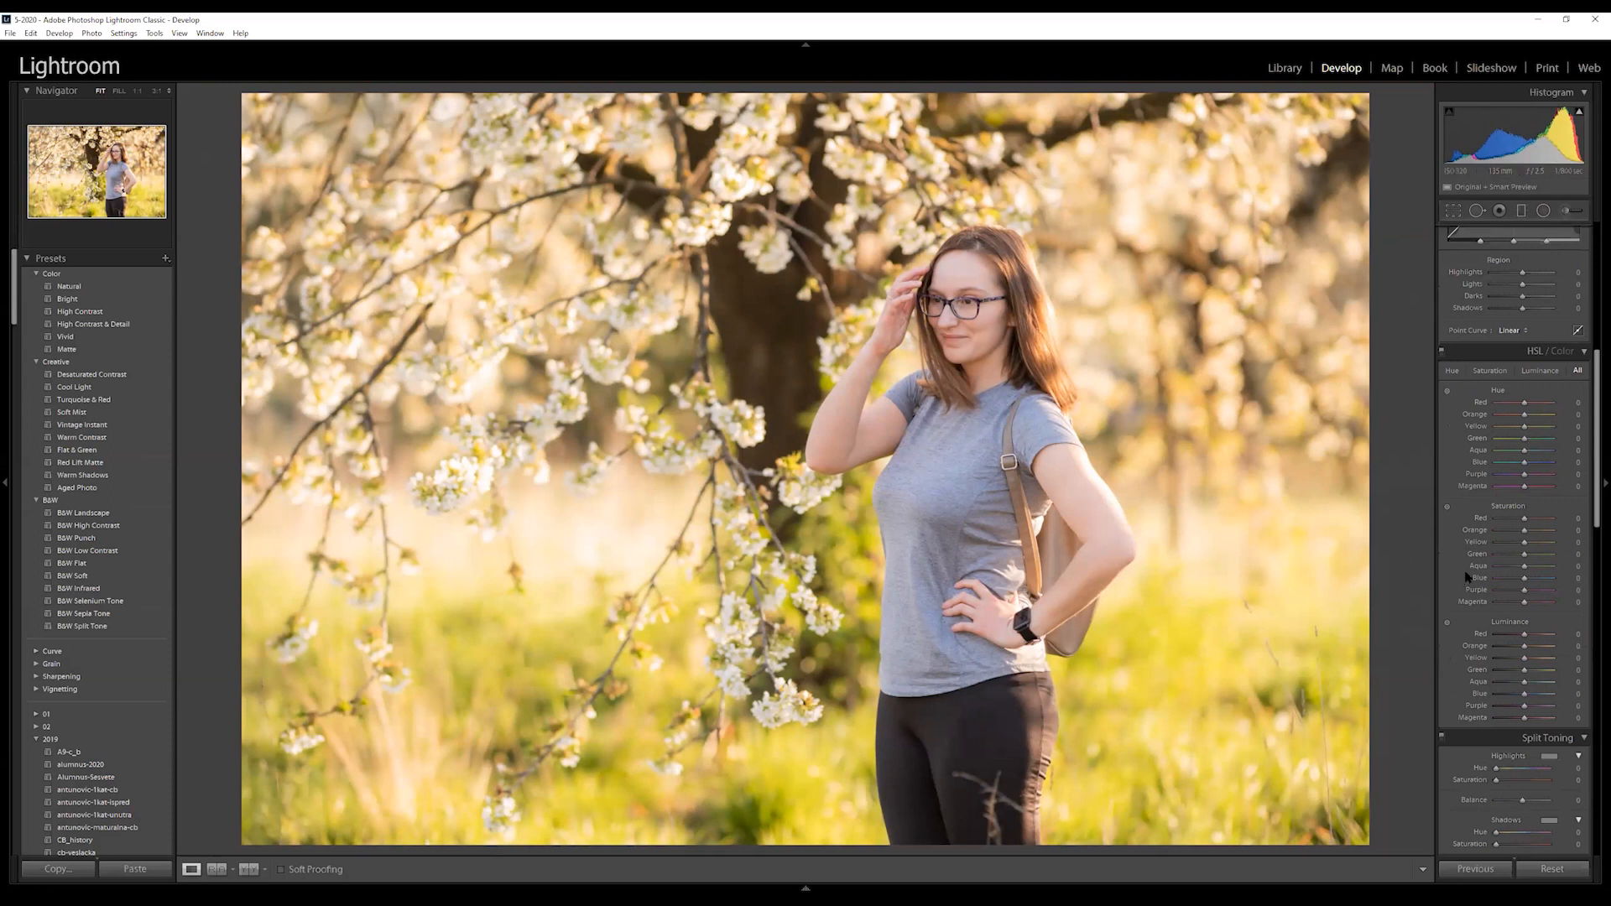
pyautogui.moveTo(1525, 583)
pyautogui.mouseDown()
pyautogui.moveTo(1580, 578)
pyautogui.moveTo(1469, 576)
pyautogui.moveTo(1590, 575)
pyautogui.moveTo(1471, 583)
pyautogui.moveTo(1546, 578)
pyautogui.moveTo(1520, 581)
pyautogui.mouseUp()
pyautogui.doubleClick(1524, 580)
pyautogui.moveTo(1525, 463)
pyautogui.mouseDown()
pyautogui.moveTo(1557, 470)
pyautogui.moveTo(1456, 470)
pyautogui.moveTo(1583, 472)
pyautogui.moveTo(1507, 474)
pyautogui.moveTo(1538, 470)
pyautogui.mouseUp()
pyautogui.doubleClick(1538, 464)
pyautogui.moveTo(1524, 696)
pyautogui.mouseDown()
pyautogui.moveTo(1569, 698)
pyautogui.moveTo(1485, 705)
pyautogui.moveTo(1508, 701)
pyautogui.mouseUp()
# Set the HSL saturation of Green and Yellow to -100 each
pyautogui.moveTo(1526, 557); pyautogui.dragTo(1424, 555)
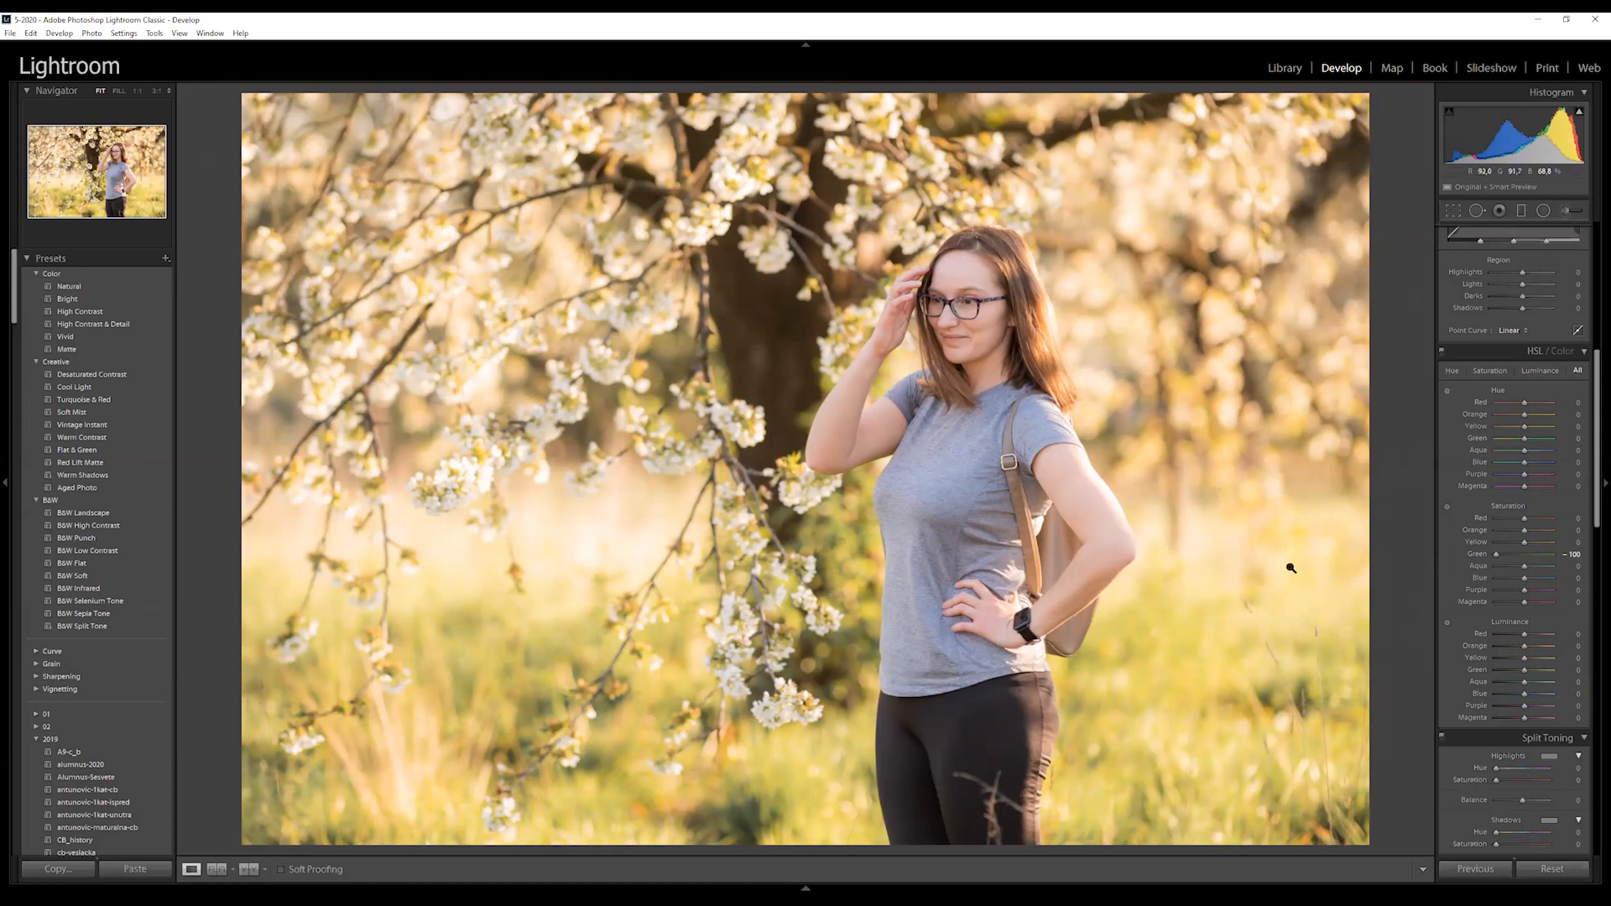
pyautogui.moveTo(1525, 546); pyautogui.dragTo(1487, 557)
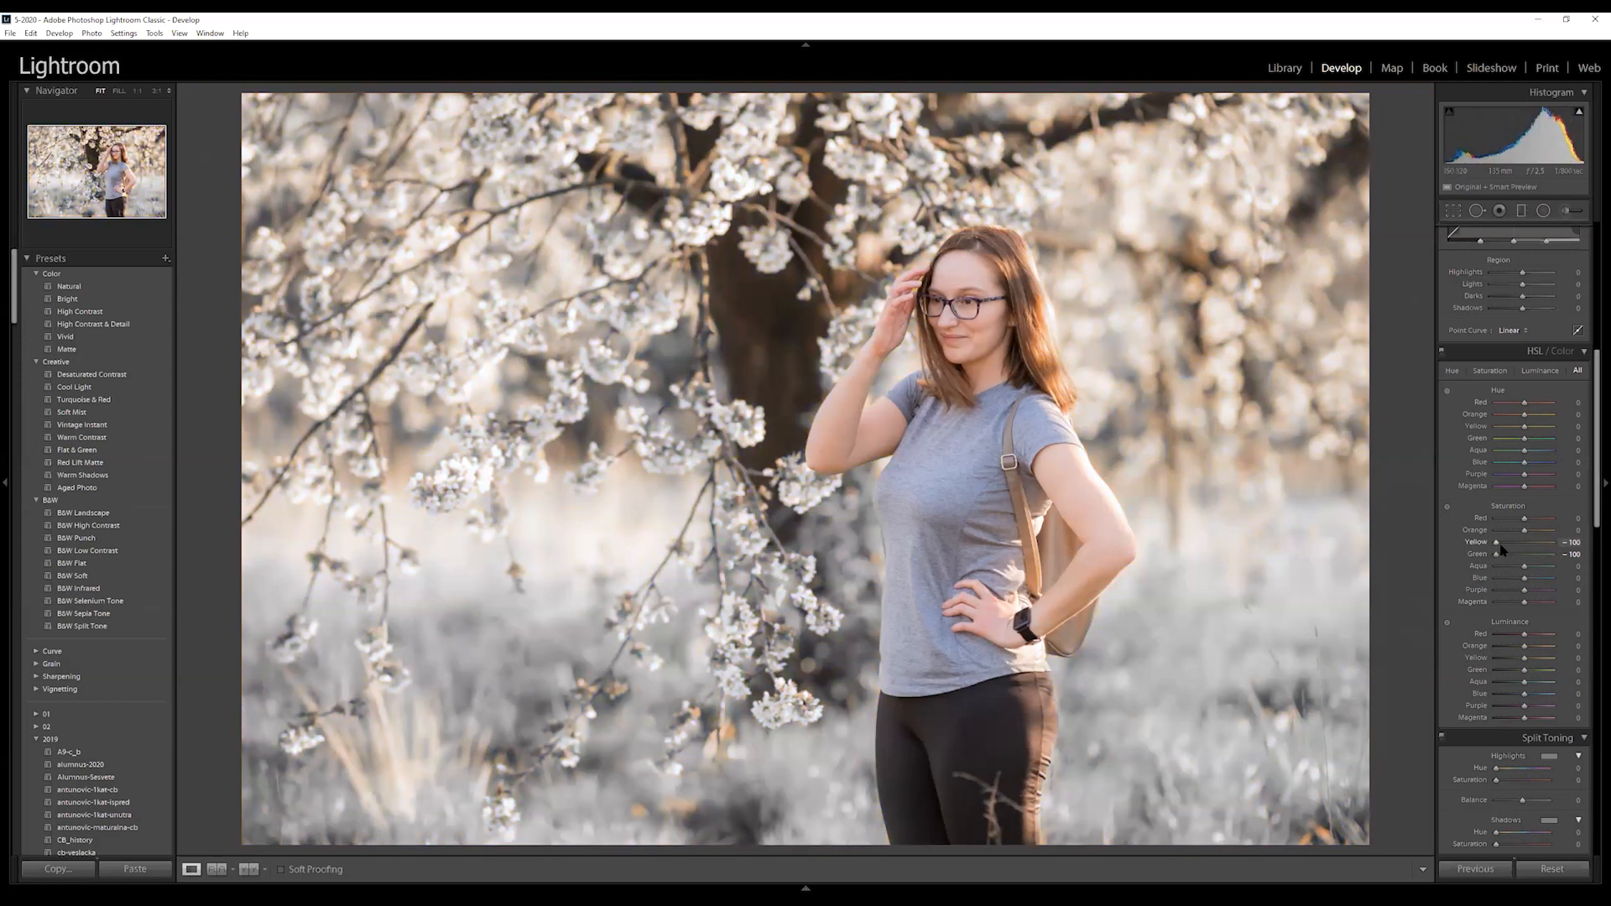
# Reset the HSL saturation of Yellow and Green to 0, and try shifting the Yellow hue before restoring it to 0
pyautogui.doubleClick(1498, 543)
pyautogui.doubleClick(1497, 554)
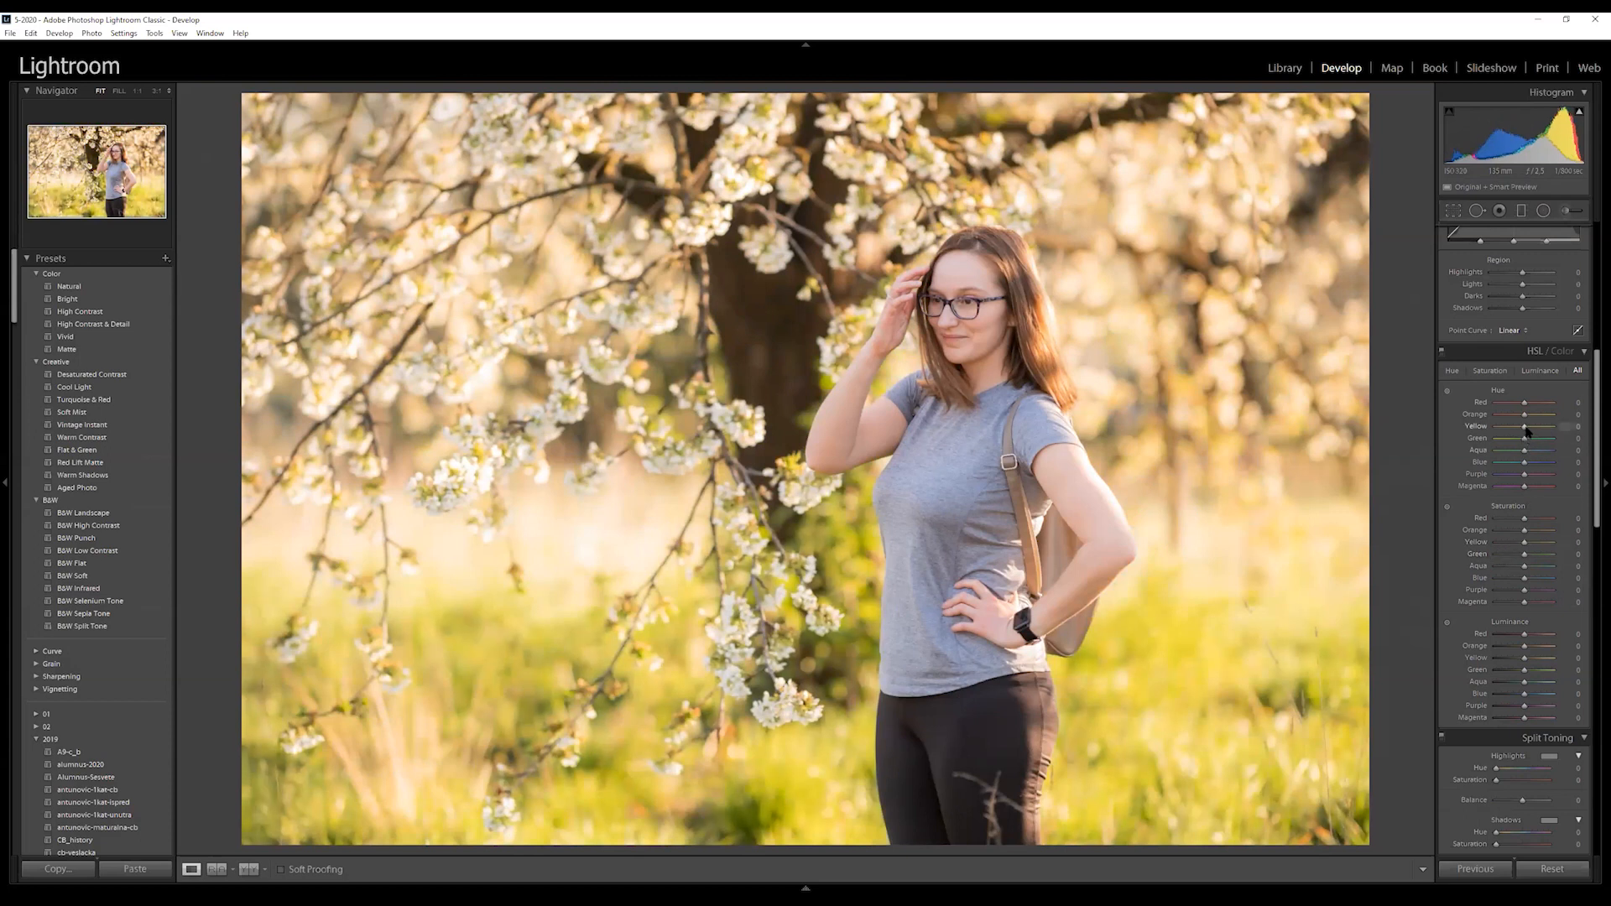
pyautogui.moveTo(1527, 429)
pyautogui.mouseDown()
pyautogui.moveTo(1572, 434)
pyautogui.moveTo(1495, 442)
pyautogui.moveTo(1526, 436)
pyautogui.mouseUp()
pyautogui.moveTo(1525, 431); pyautogui.dragTo(1512, 428)
pyautogui.doubleClick(1512, 429)
# Try HSL saturation of -100 on Green, Yellow, Orange and Red together, and on Blue alone
pyautogui.moveTo(1525, 554); pyautogui.dragTo(1481, 545)
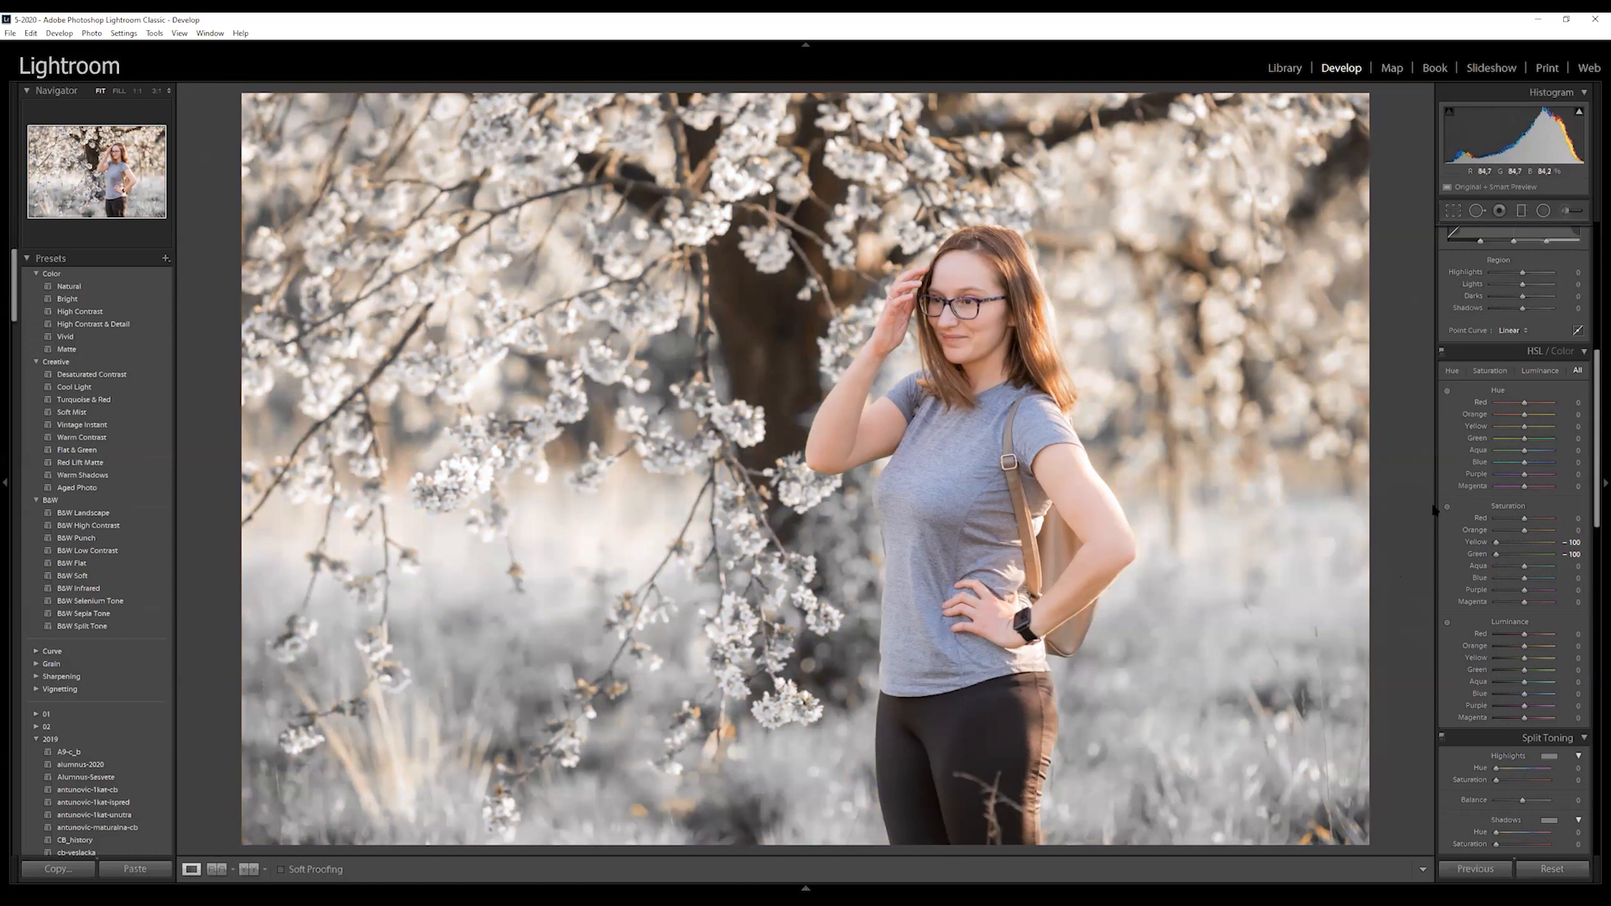
pyautogui.moveTo(1524, 531); pyautogui.dragTo(1576, 504)
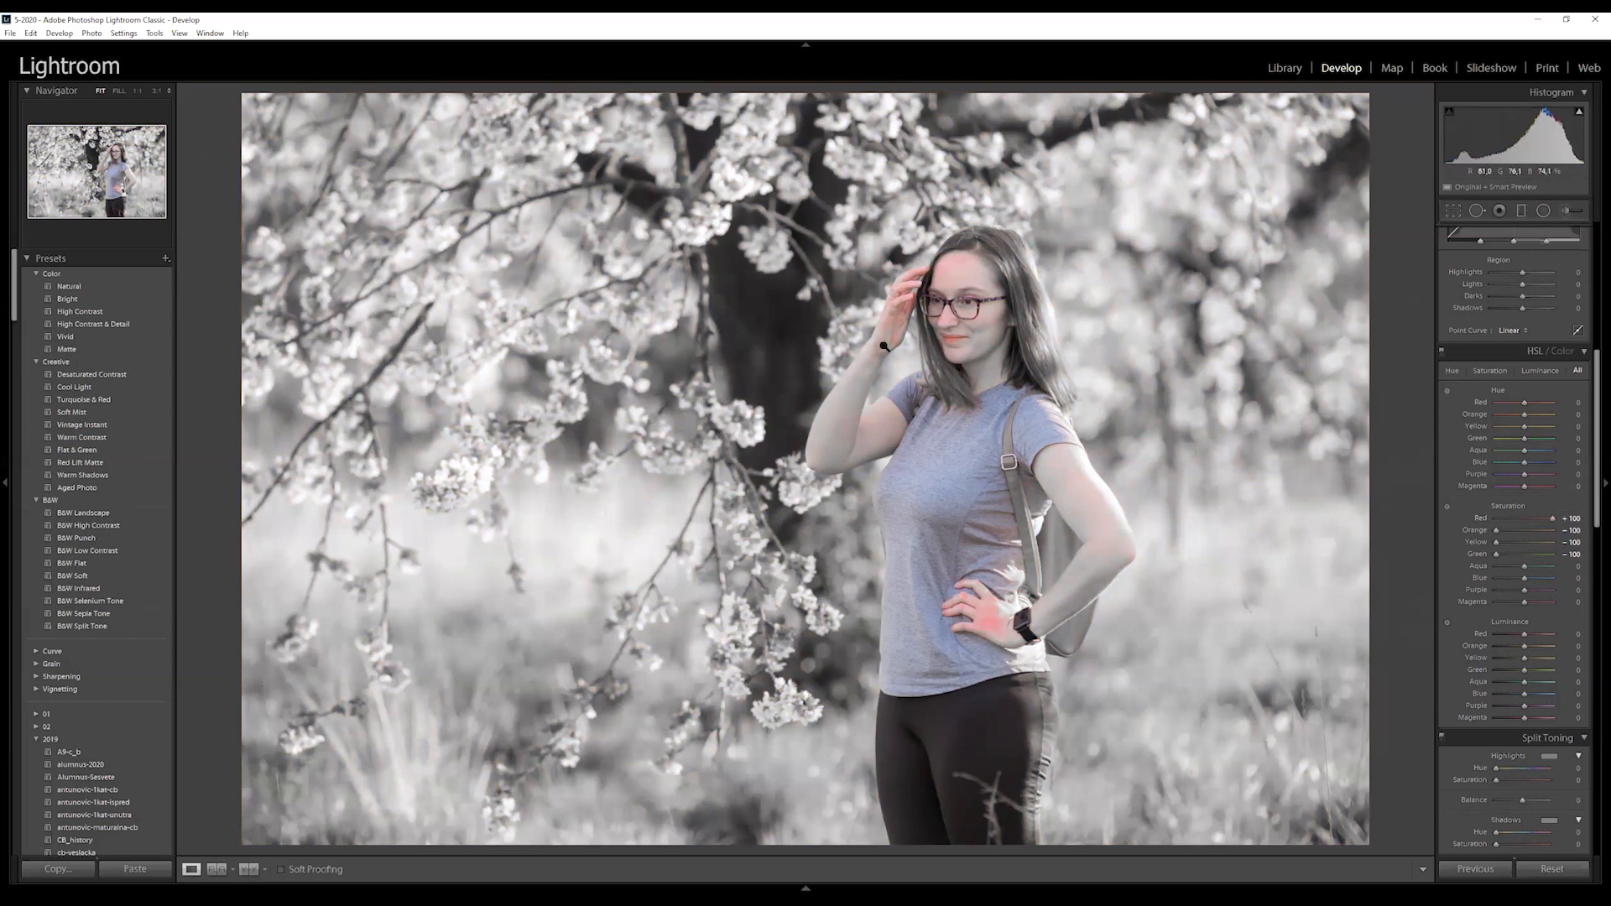
pyautogui.moveTo(1552, 518); pyautogui.dragTo(1421, 513)
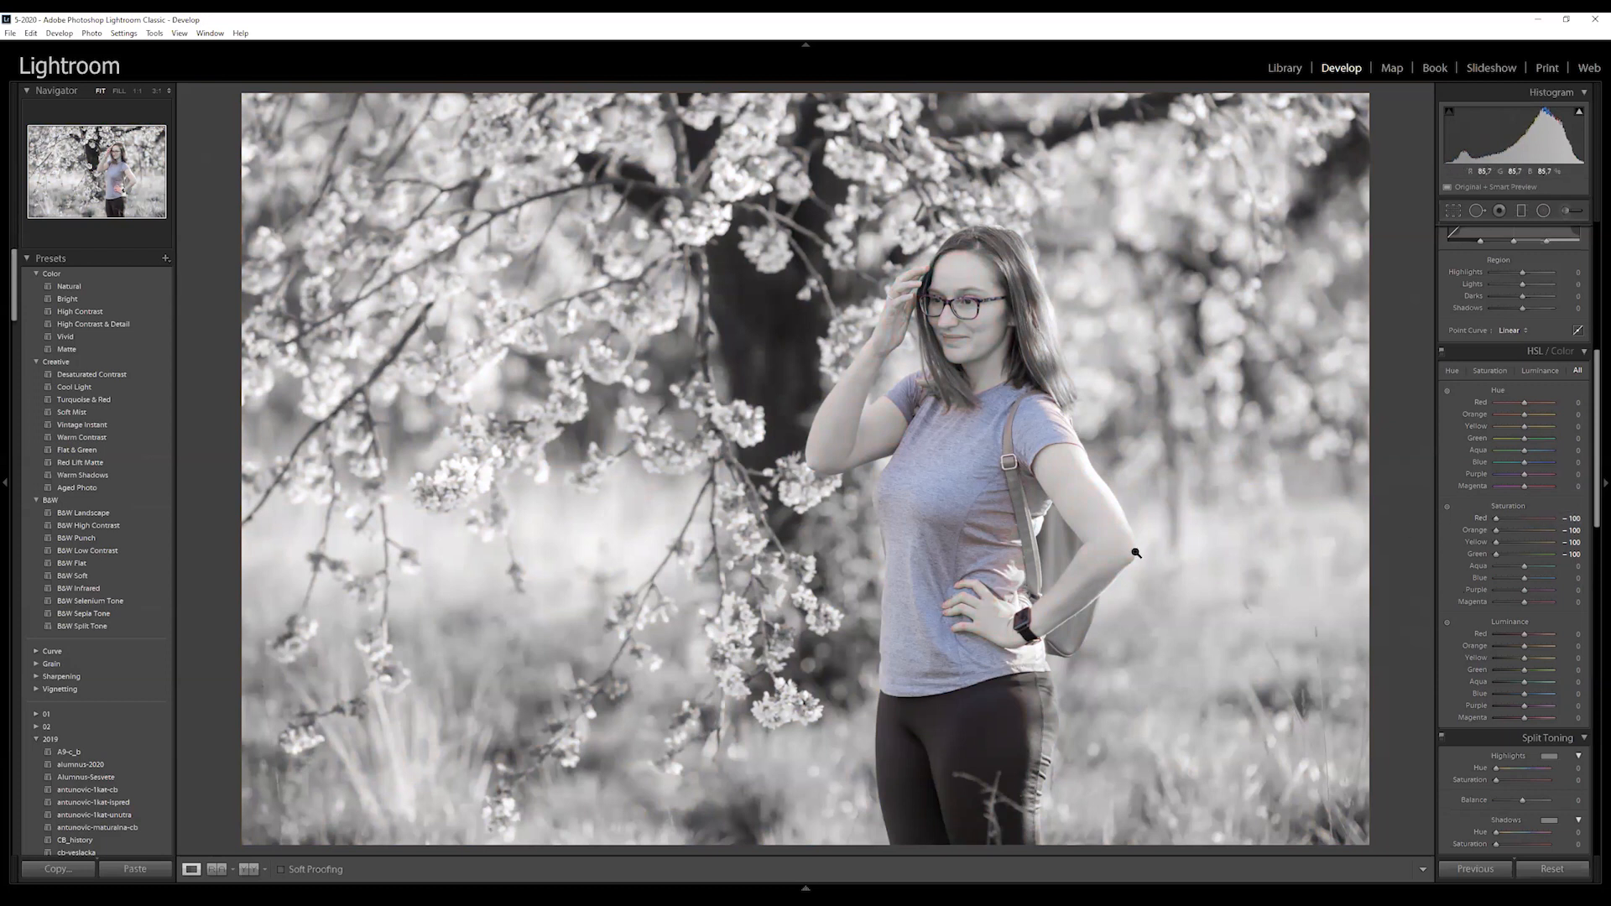
pyautogui.moveTo(1525, 602); pyautogui.dragTo(1462, 567)
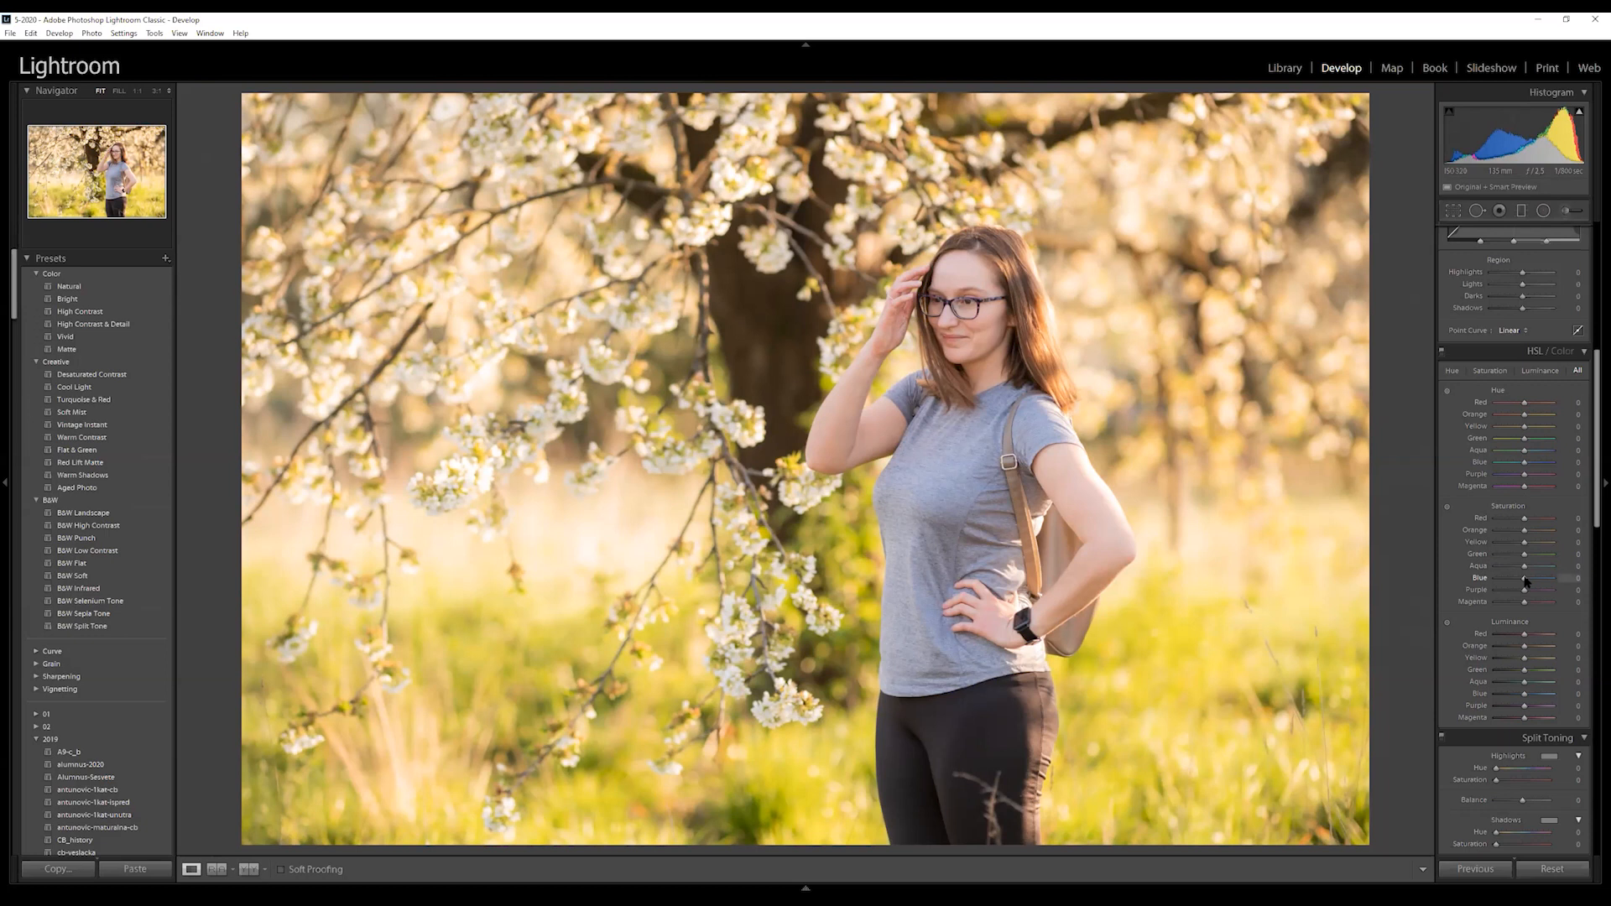
pyautogui.moveTo(1525, 581); pyautogui.dragTo(1485, 587)
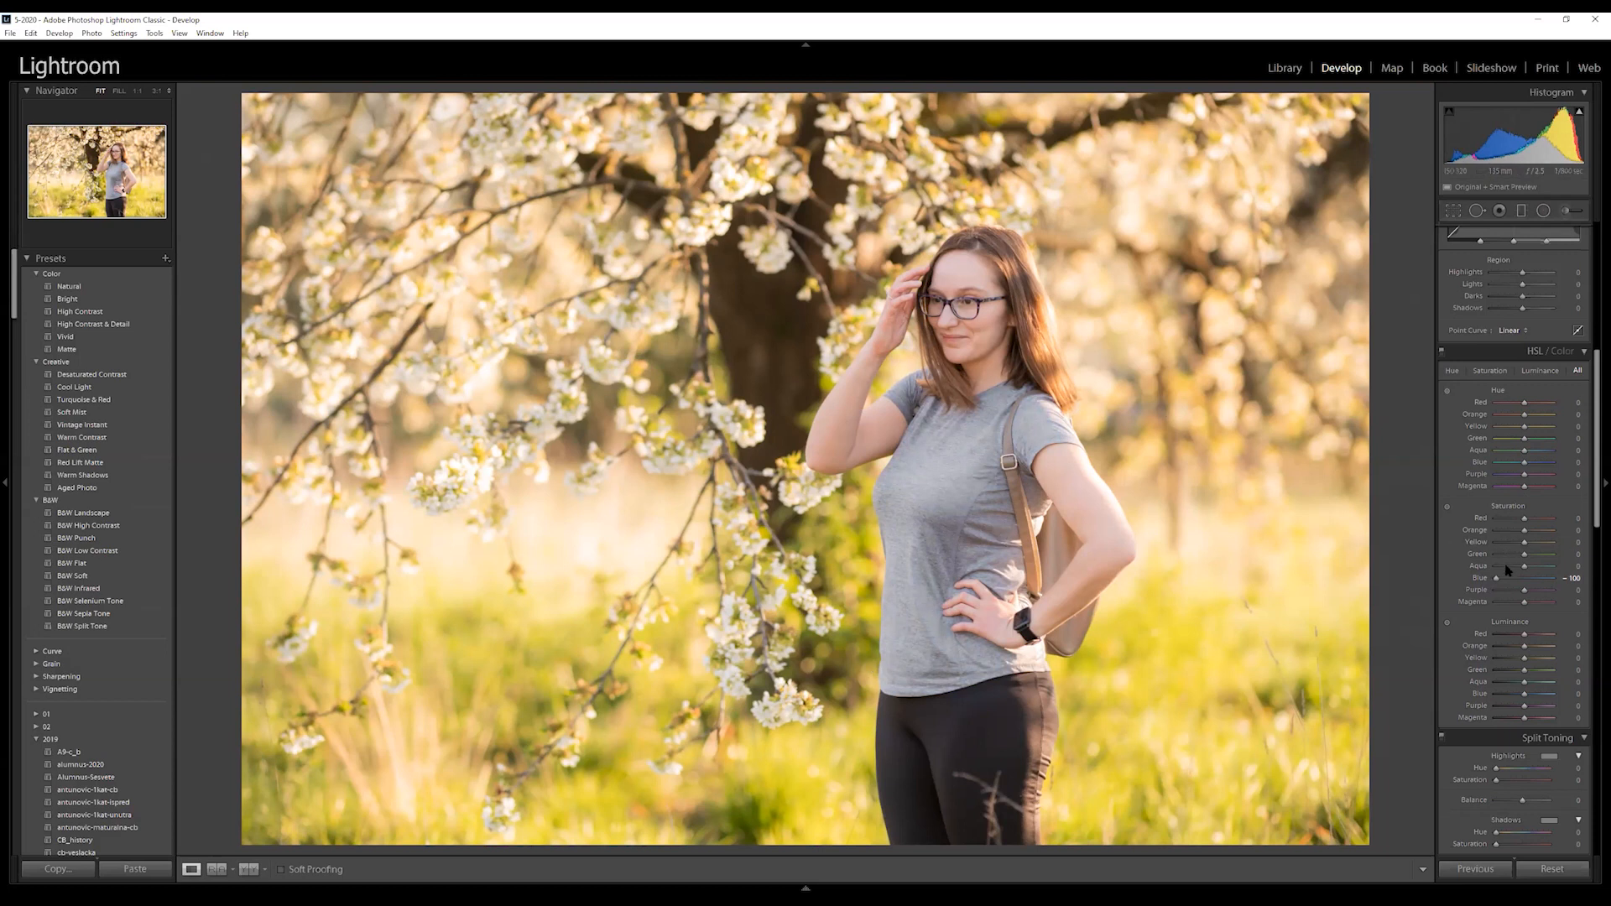
# Tint the highlights with Split Toning using hue 167 and saturation 17
pyautogui.scroll(-4, 1466, 537)
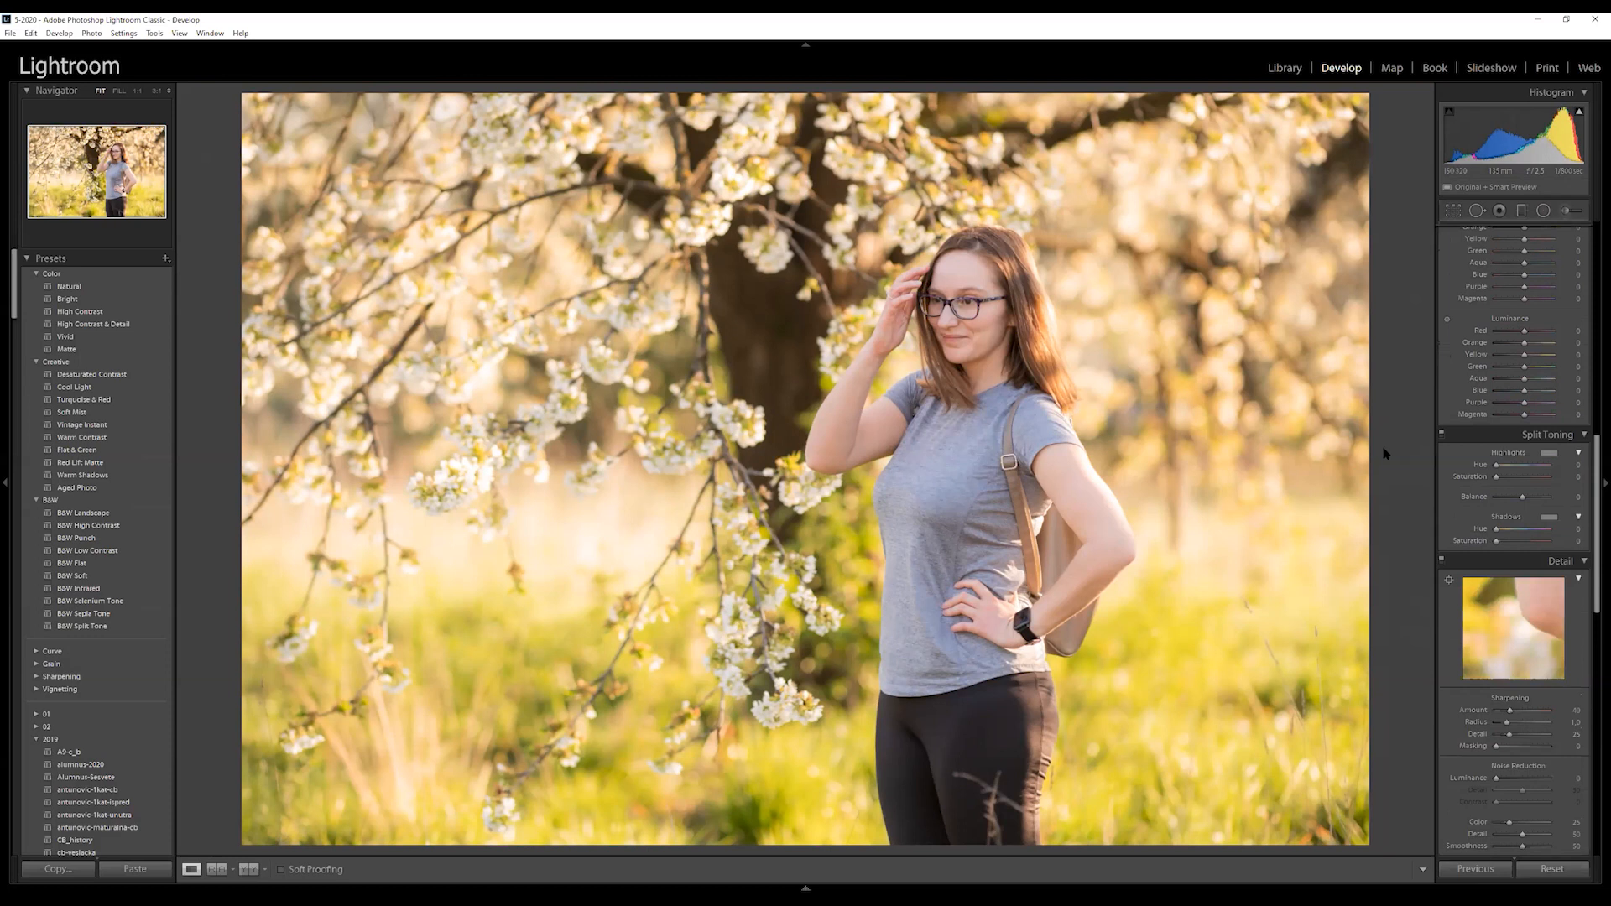
pyautogui.moveTo(1498, 479); pyautogui.dragTo(1509, 485)
pyautogui.moveTo(1496, 468)
pyautogui.mouseDown()
pyautogui.moveTo(1535, 476)
pyautogui.moveTo(1521, 479)
pyautogui.mouseUp()
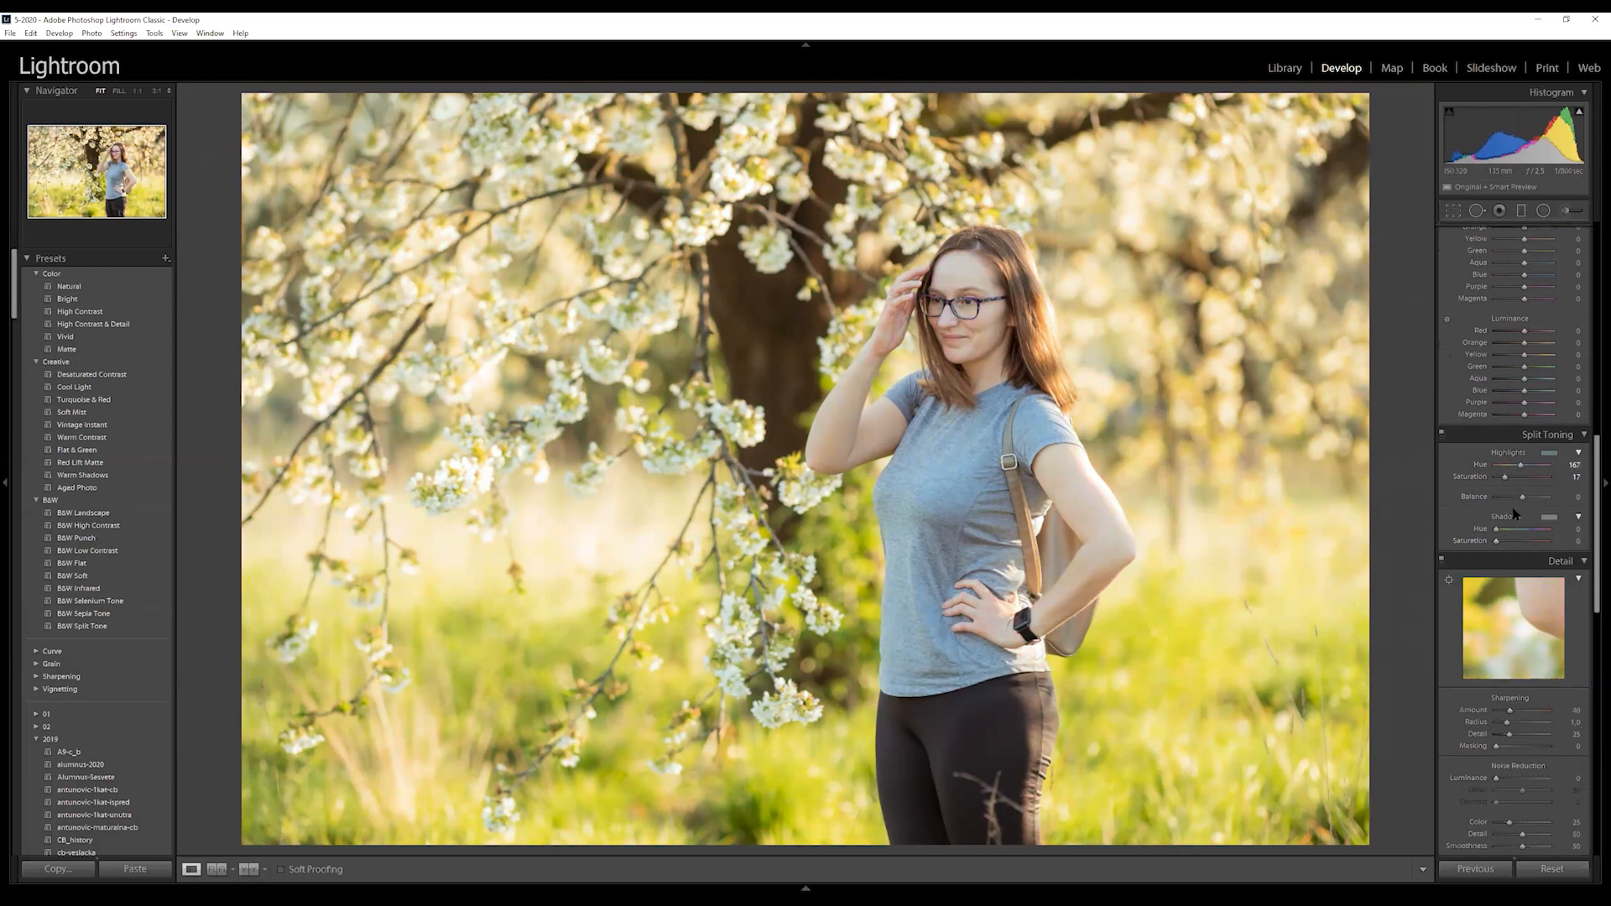
# Tint the shadows with a Split Toning hue at saturation 30, and adjust the balance between highlights and shadows
pyautogui.moveTo(1497, 542); pyautogui.dragTo(1514, 544)
pyautogui.moveTo(1498, 532); pyautogui.dragTo(1548, 537)
pyautogui.moveTo(1524, 500)
pyautogui.mouseDown()
pyautogui.moveTo(1490, 508)
pyautogui.moveTo(1553, 509)
pyautogui.moveTo(1513, 510)
pyautogui.moveTo(1529, 507)
pyautogui.mouseUp()
pyautogui.moveTo(1508, 545); pyautogui.dragTo(1505, 545)
pyautogui.scroll(-3, 1458, 501)
pyautogui.scroll(3, 1458, 501)
pyautogui.moveTo(1505, 541); pyautogui.dragTo(1515, 545)
# Aim the Detail preview at the woman's lips
pyautogui.scroll(-6, 1479, 518)
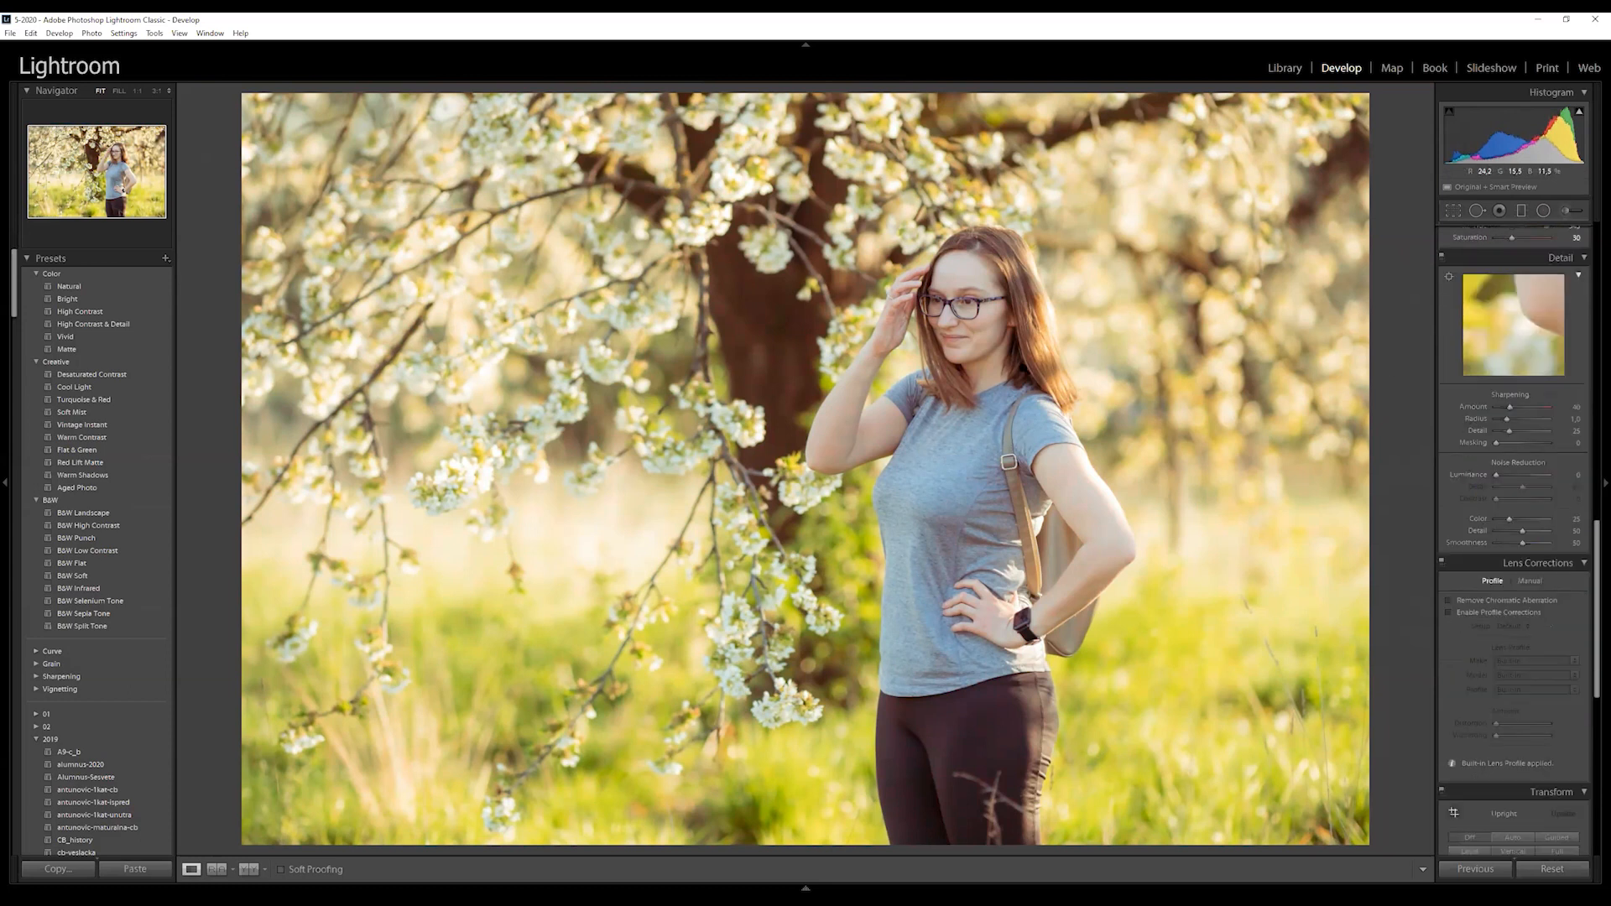
pyautogui.doubleClick(1523, 310)
pyautogui.moveTo(1522, 309); pyautogui.dragTo(1521, 364)
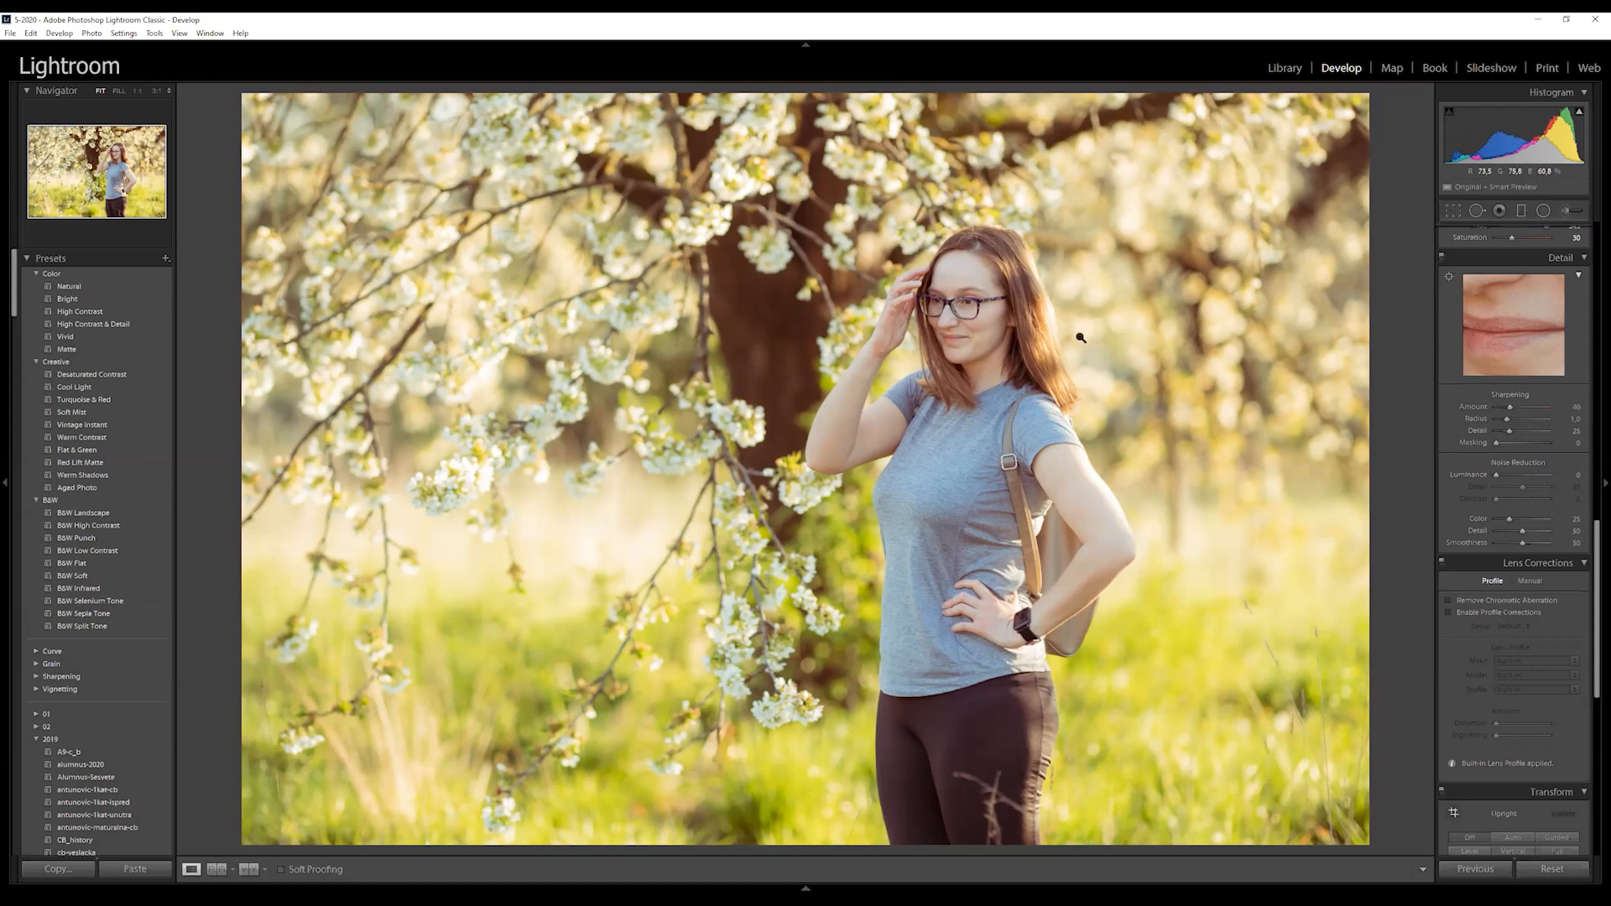
# Compare extreme sharpening amounts on the woman's face at 1:1, and set the sharpening Amount to 80
pyautogui.click(963, 312)
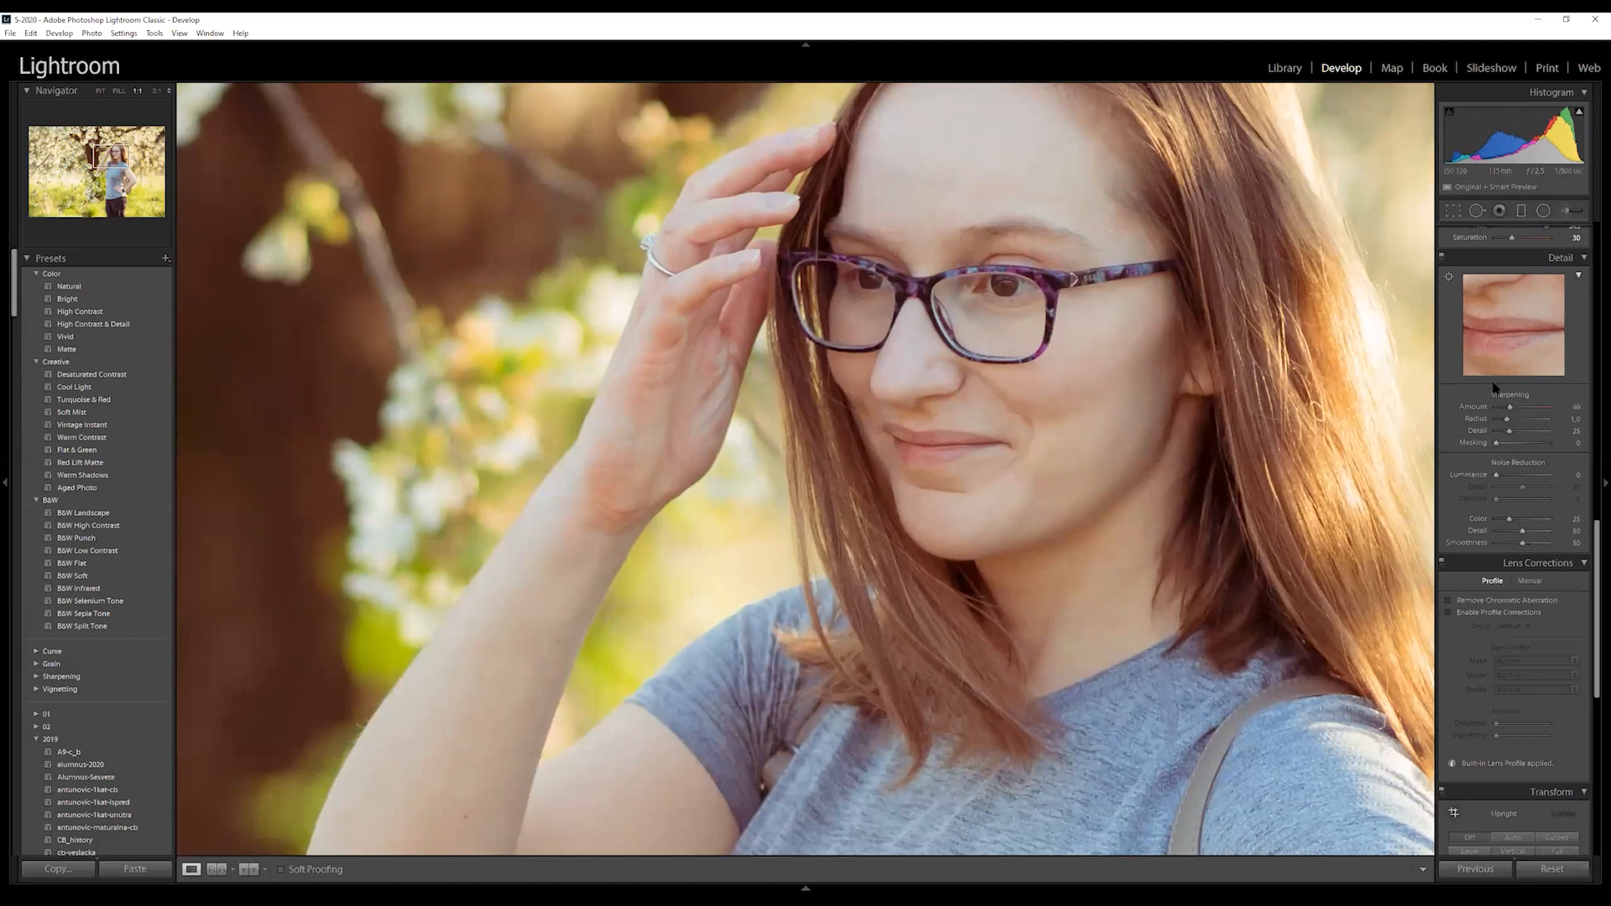
pyautogui.moveTo(1510, 409); pyautogui.dragTo(1550, 409)
pyautogui.moveTo(1550, 410); pyautogui.dragTo(1399, 415)
pyautogui.doubleClick(1496, 410)
pyautogui.moveTo(1509, 407); pyautogui.dragTo(1527, 412)
pyautogui.click(1057, 438)
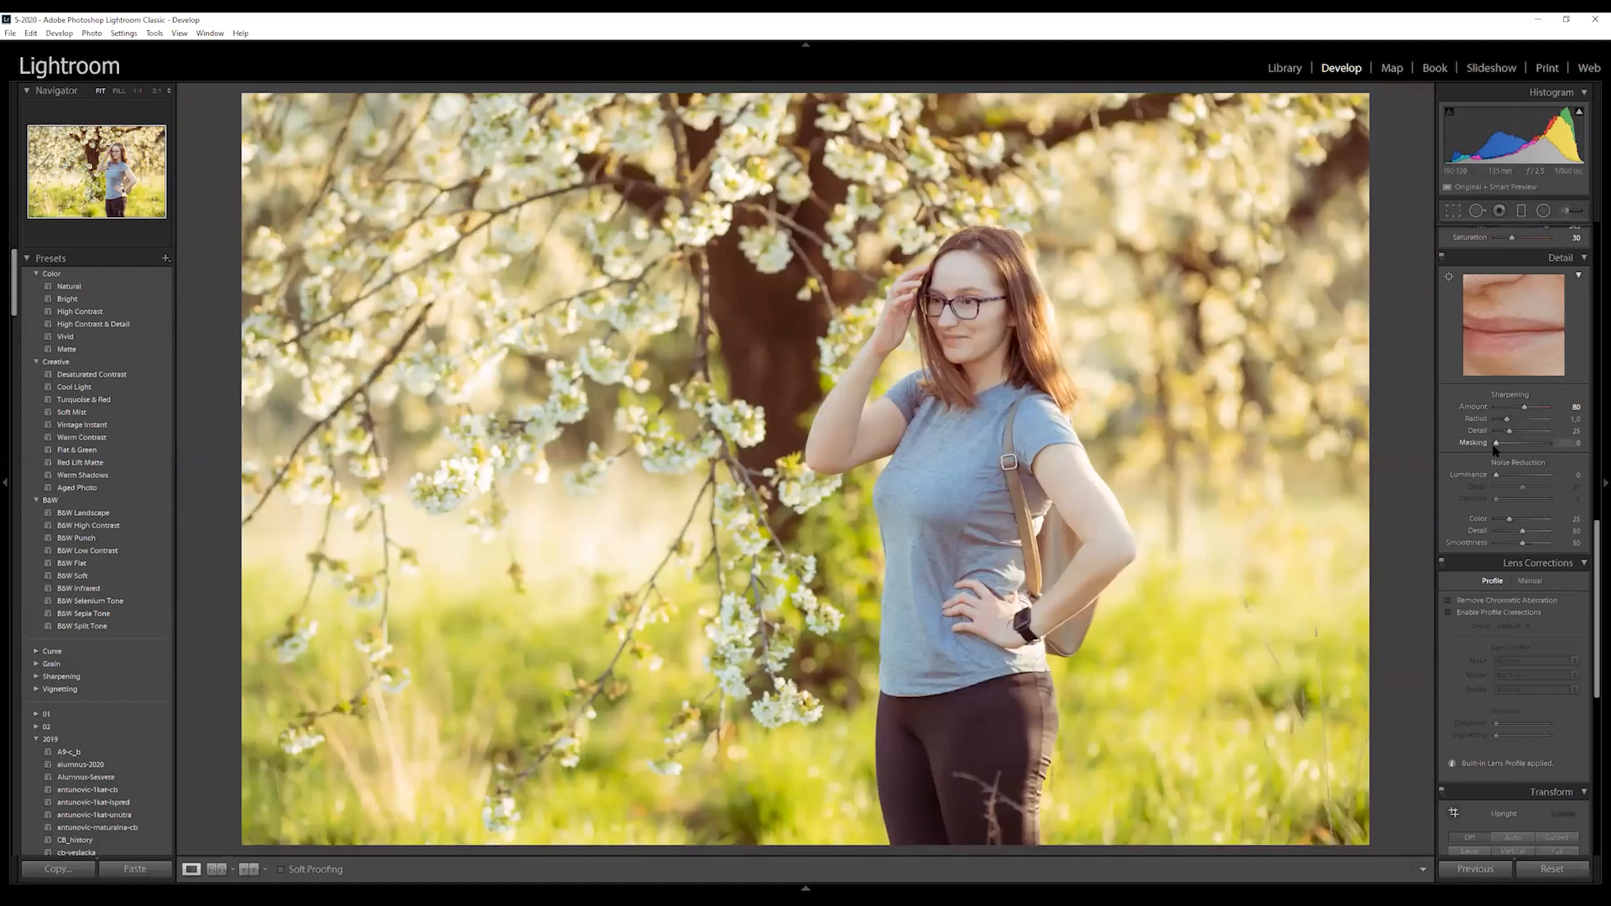
# Try raising the sharpening Masking while checking the face at 1:1, and reset it to 0
pyautogui.moveTo(1494, 448); pyautogui.dragTo(1345, 450)
pyautogui.moveTo(1591, 454); pyautogui.dragTo(1241, 469)
pyautogui.click(980, 312)
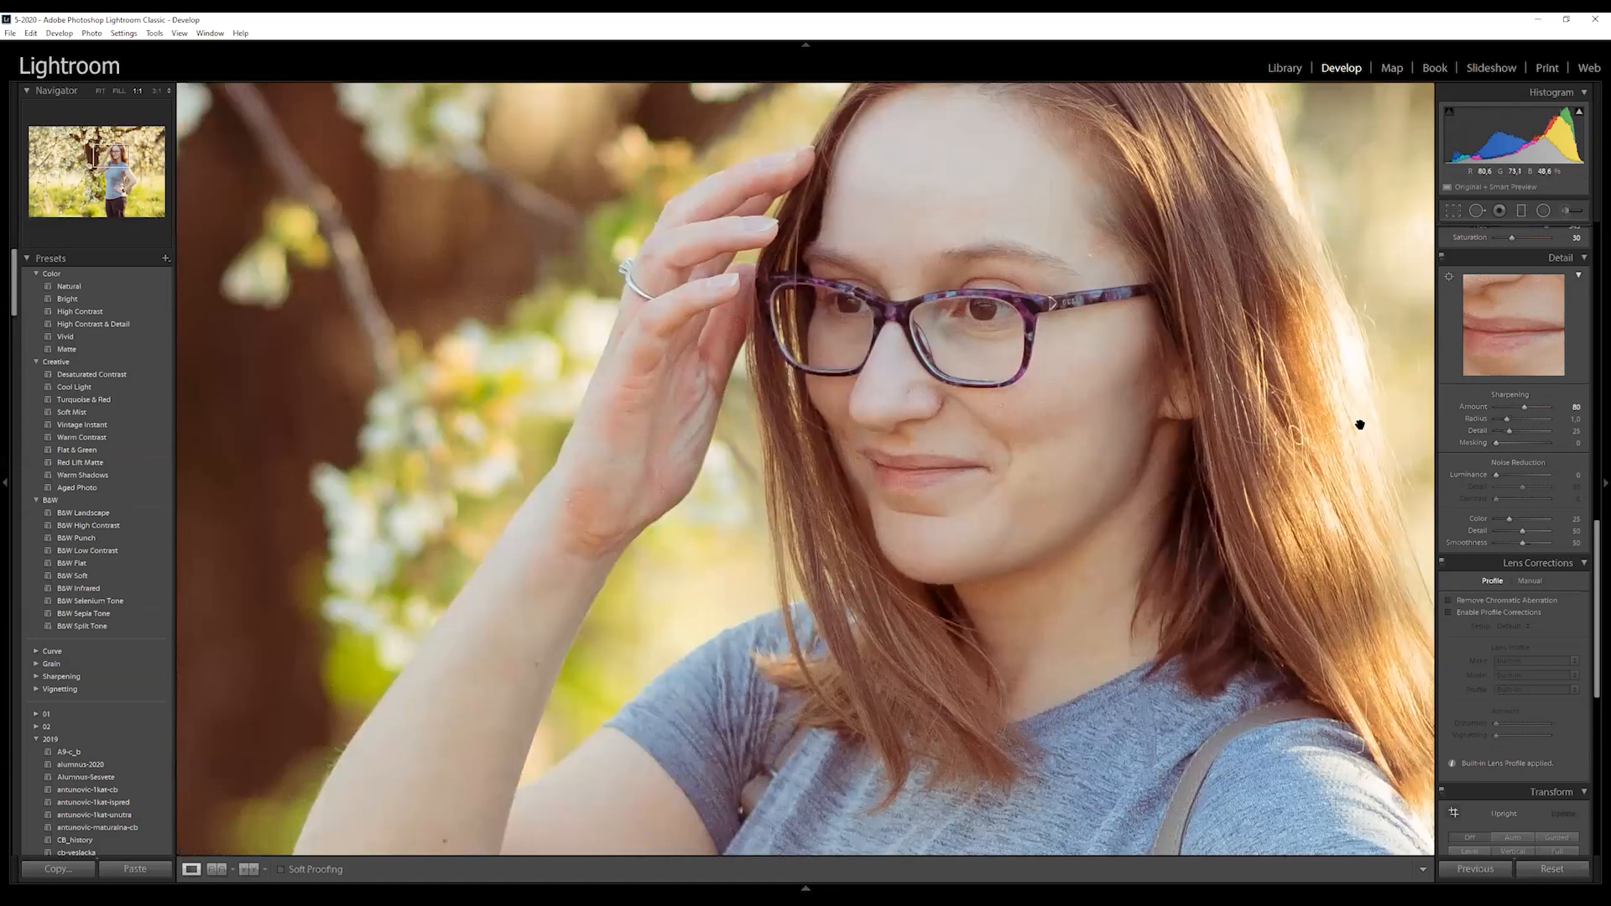
pyautogui.moveTo(1496, 445); pyautogui.dragTo(1560, 443)
pyautogui.doubleClick(1507, 449)
pyautogui.click(1058, 458)
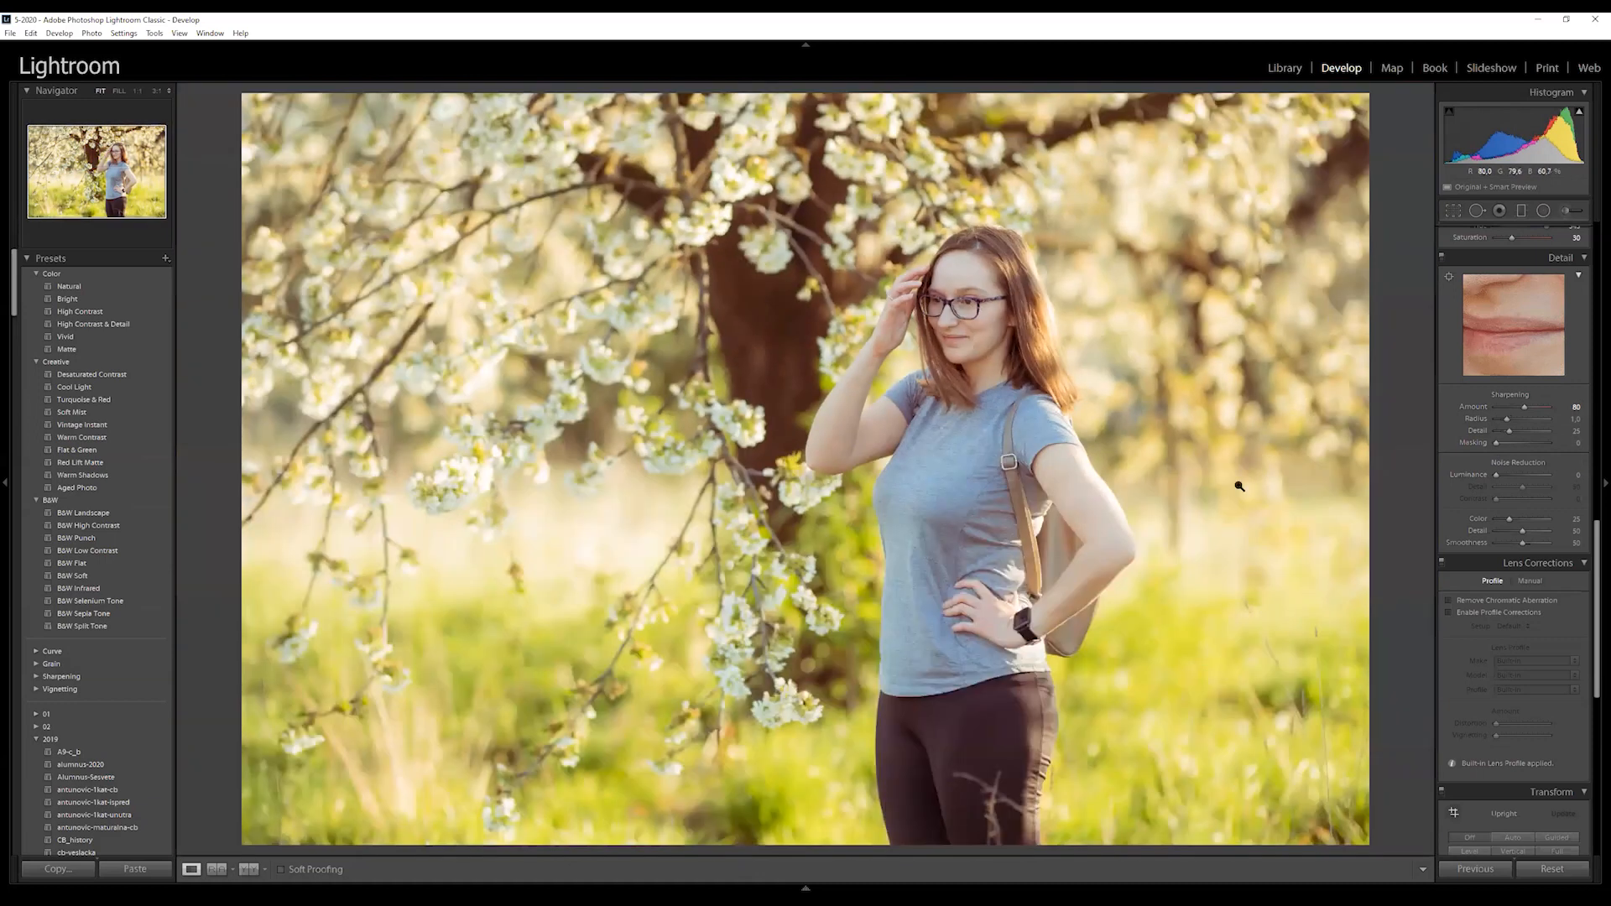
# Preview the sharpening mask in black and white while trying Masking at 100, and set Masking to 70
pyautogui.press('alt')
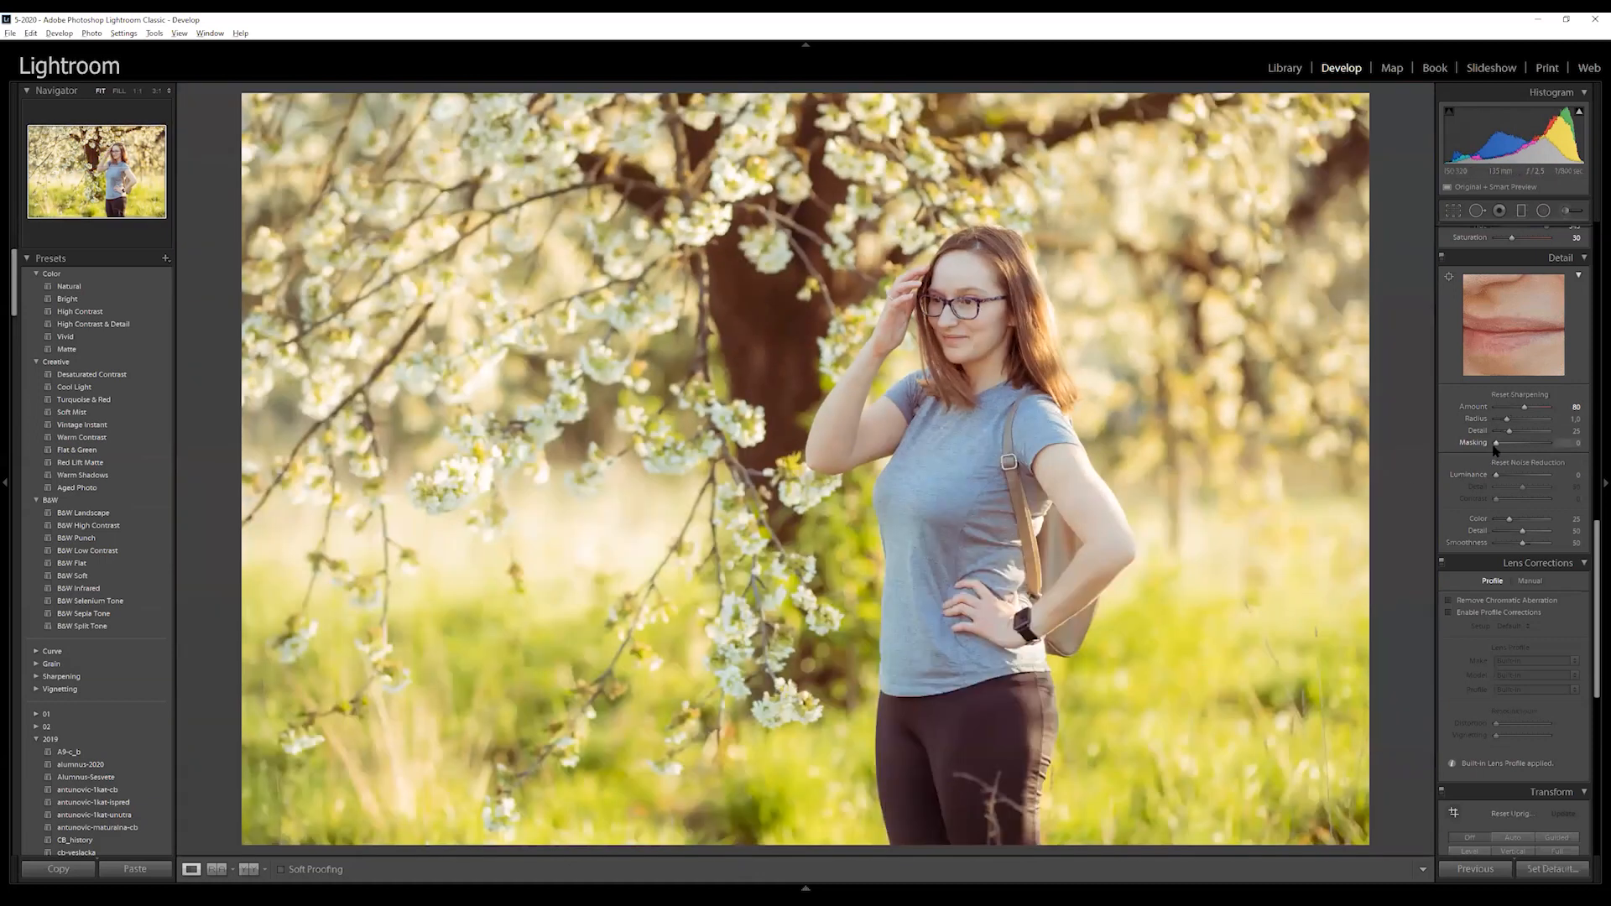
pyautogui.keyDown('alt'); pyautogui.click(1496, 443); pyautogui.keyUp('alt')
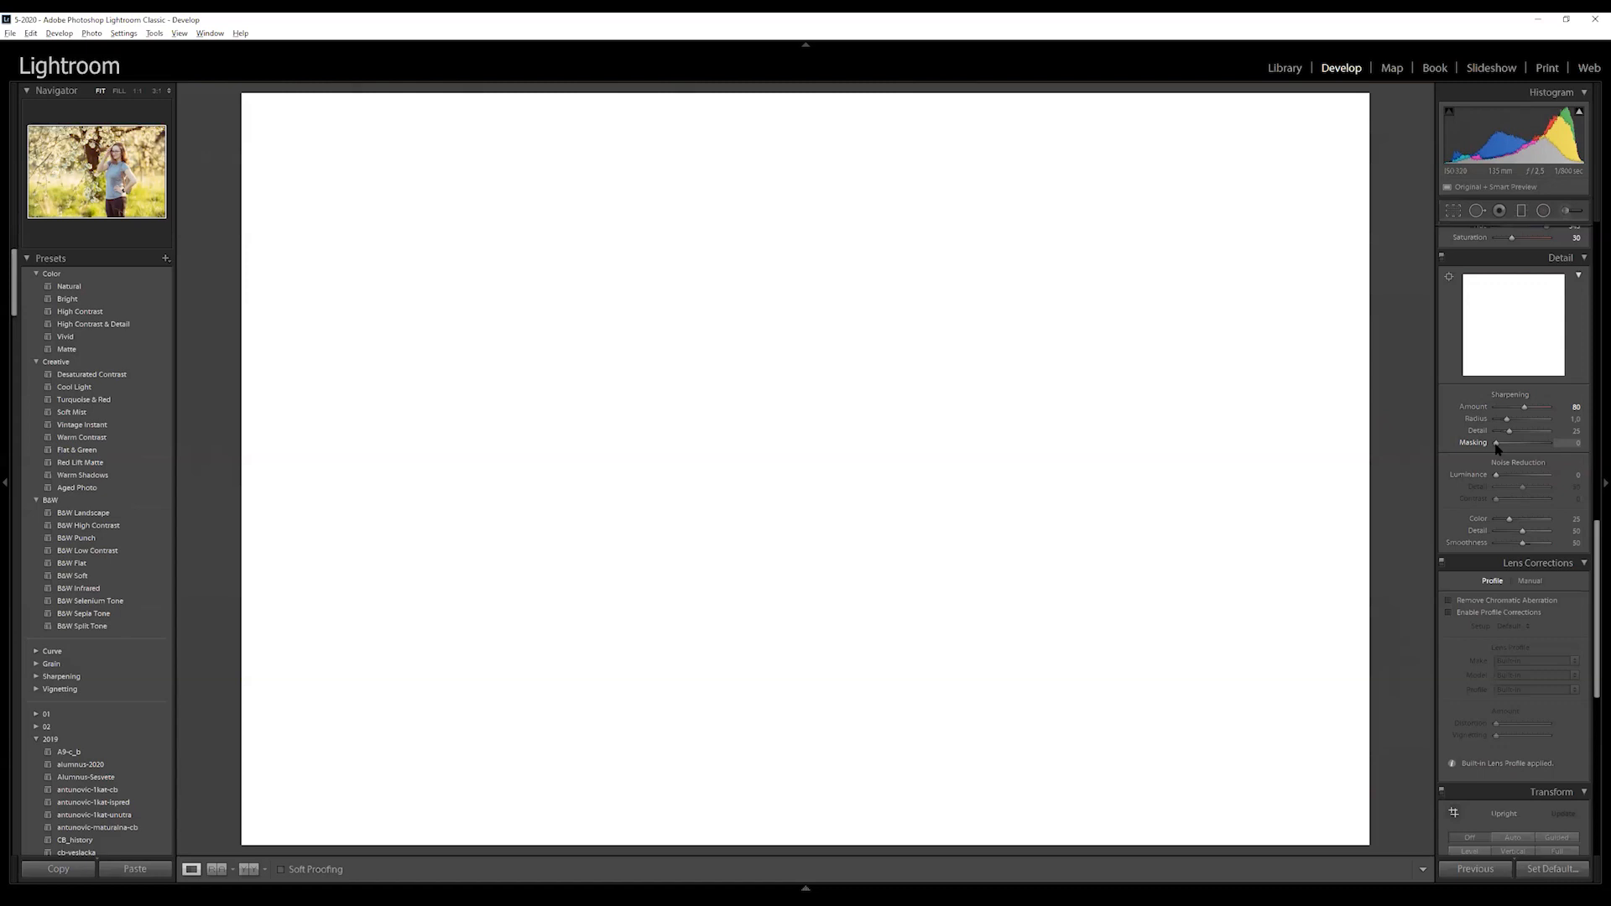
pyautogui.moveTo(1498, 448); pyautogui.dragTo(1566, 457)
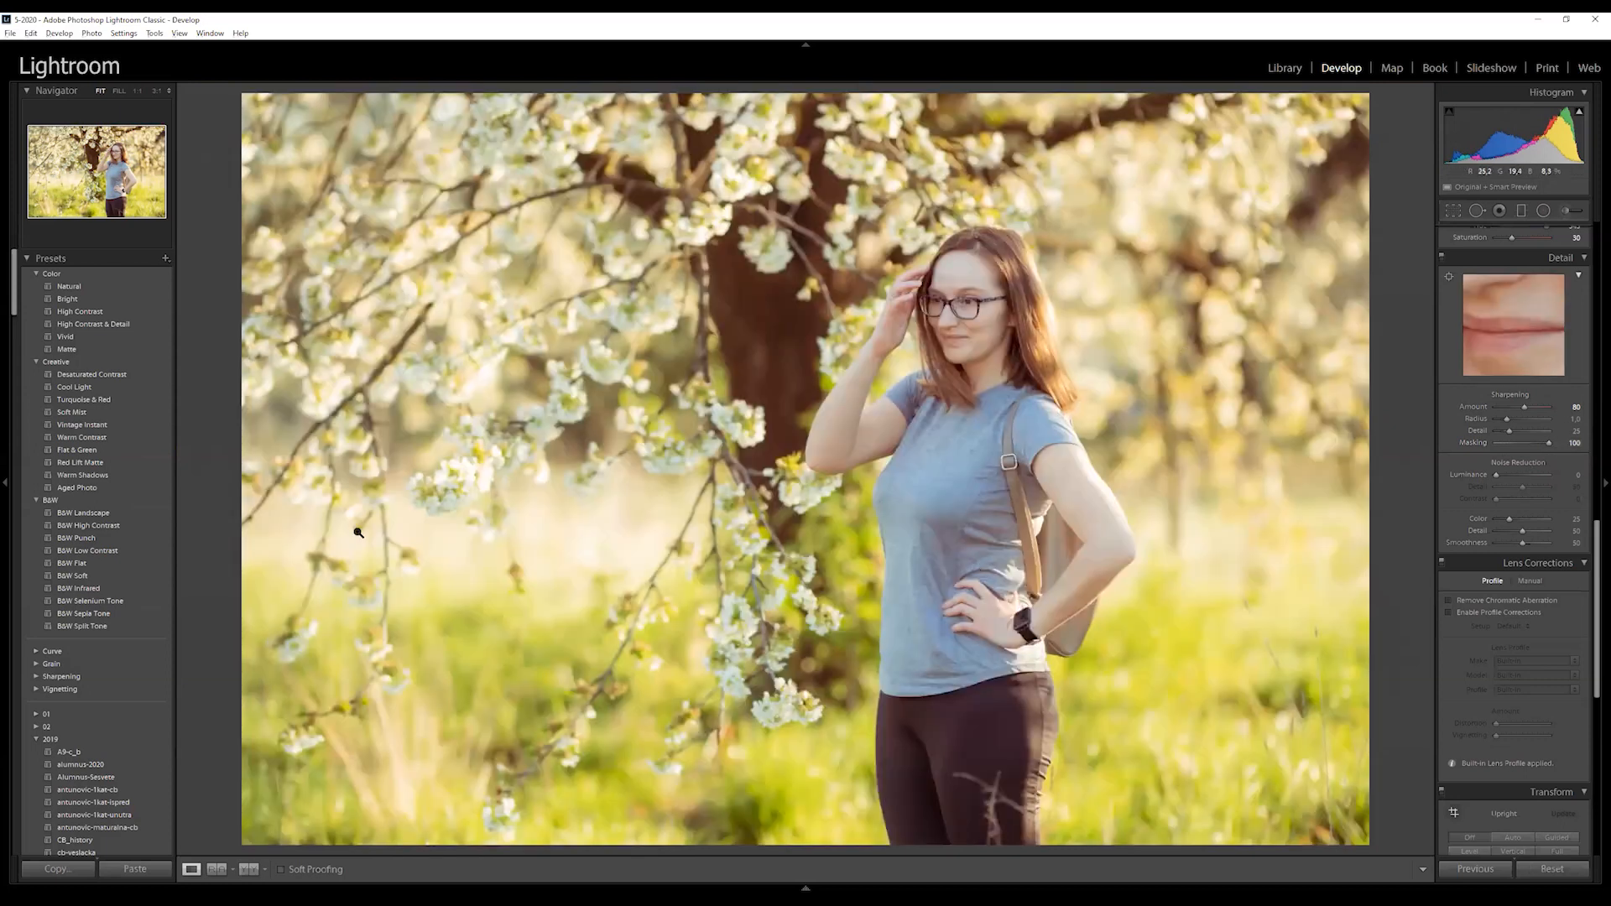
pyautogui.press('alt')
pyautogui.moveTo(1551, 447); pyautogui.dragTo(1537, 448)
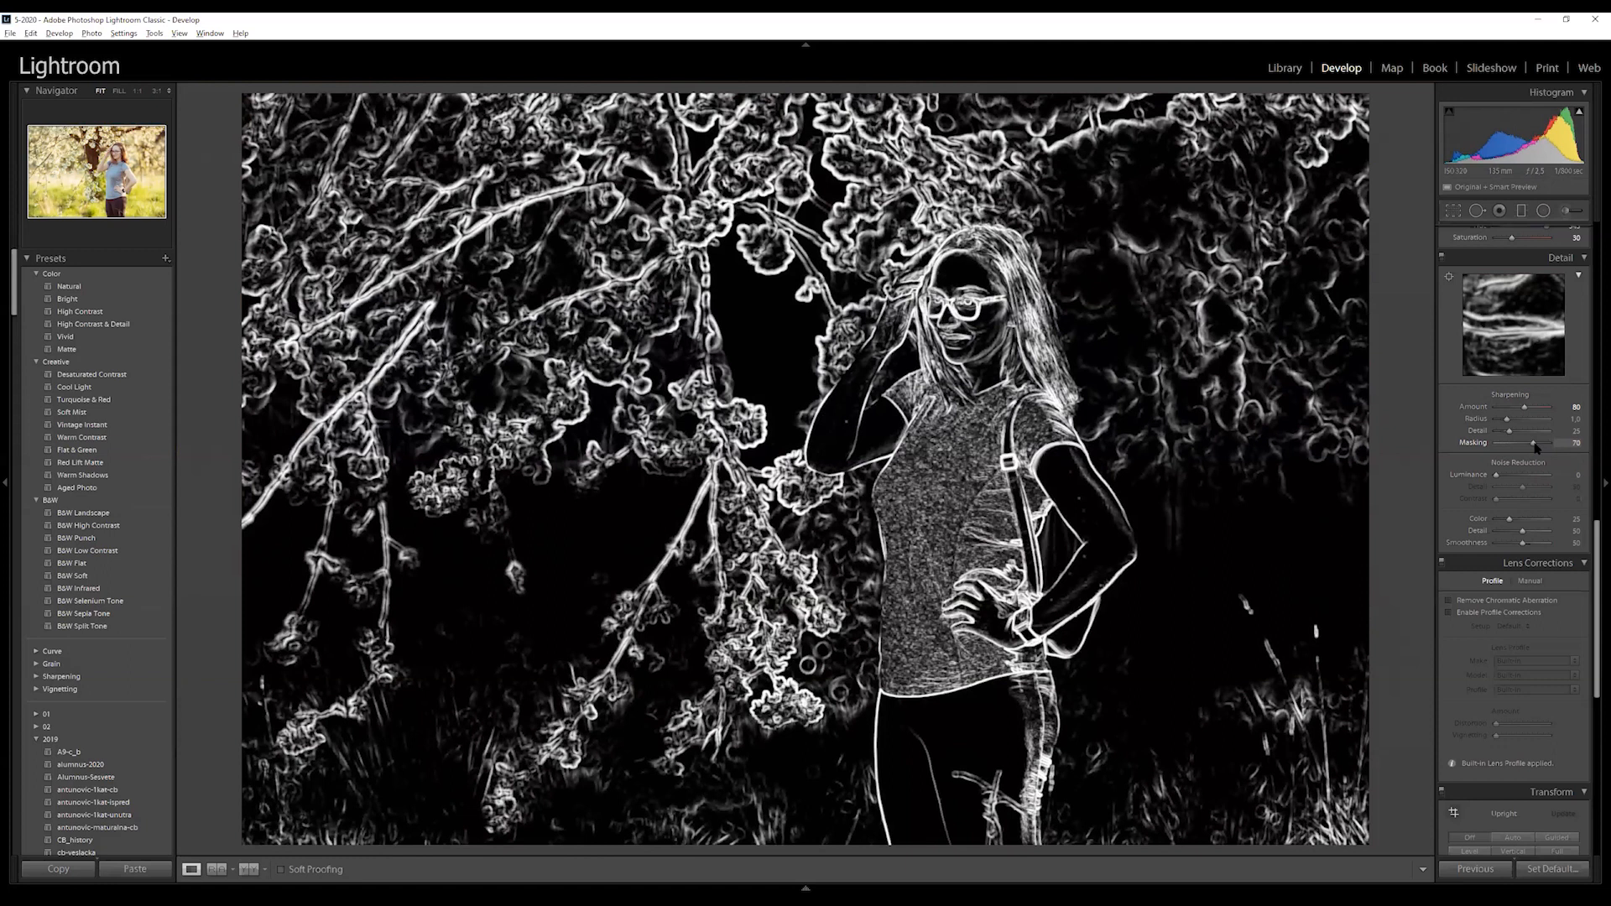
pyautogui.moveTo(1537, 448); pyautogui.dragTo(1537, 448)
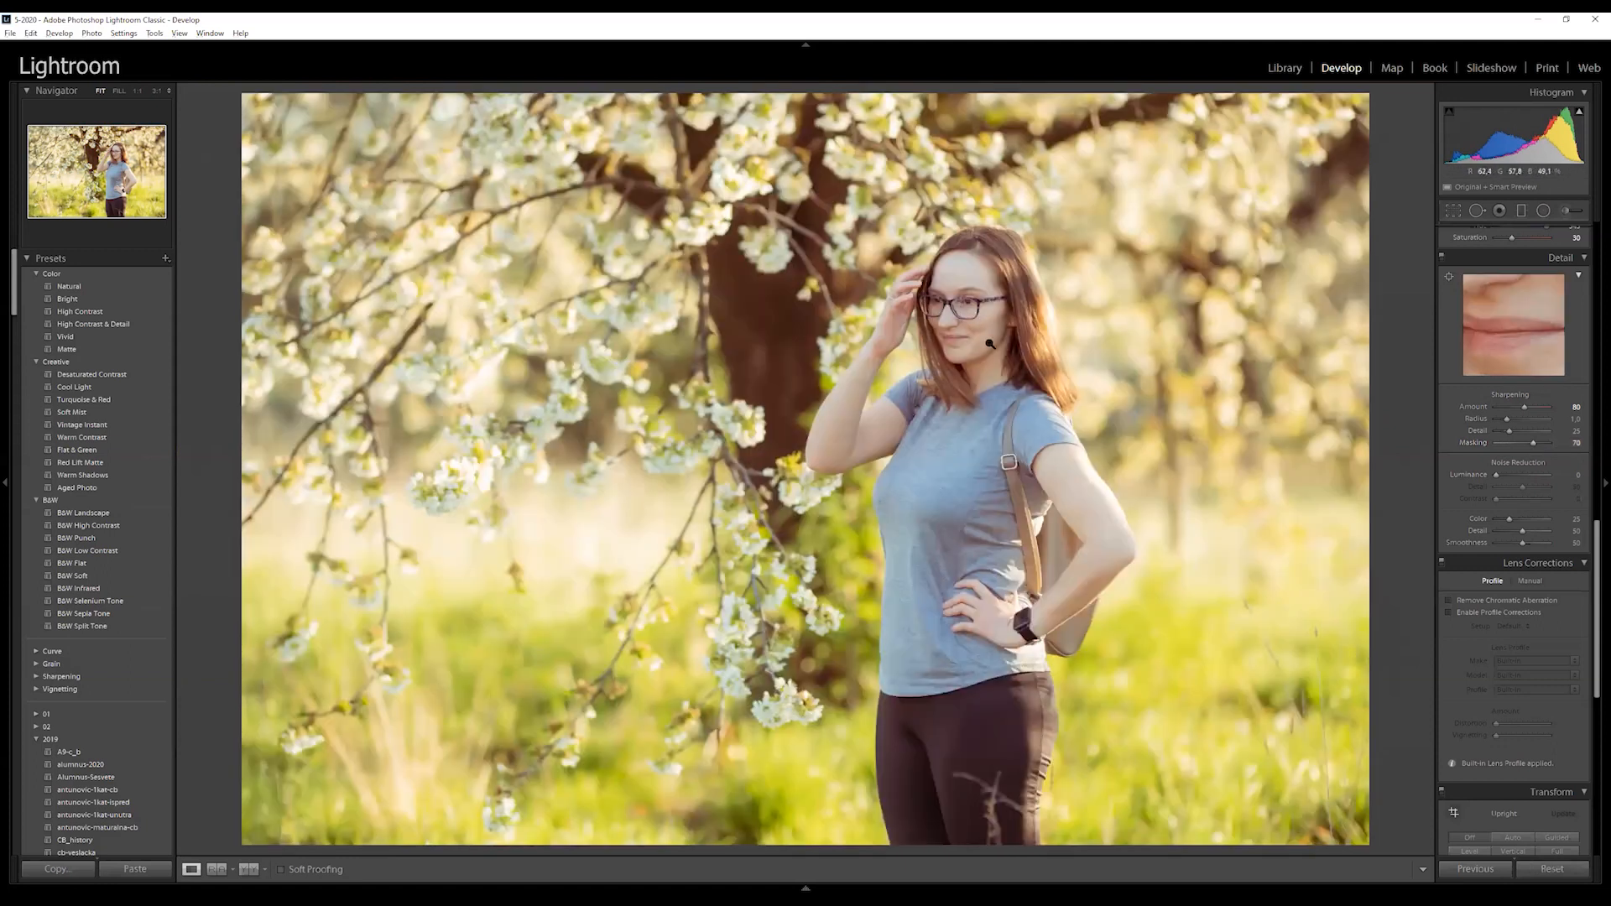
# Try Luminance noise reduction at 100 on the face at 1:1, reset it, and set Luminance to 26
pyautogui.click(960, 286)
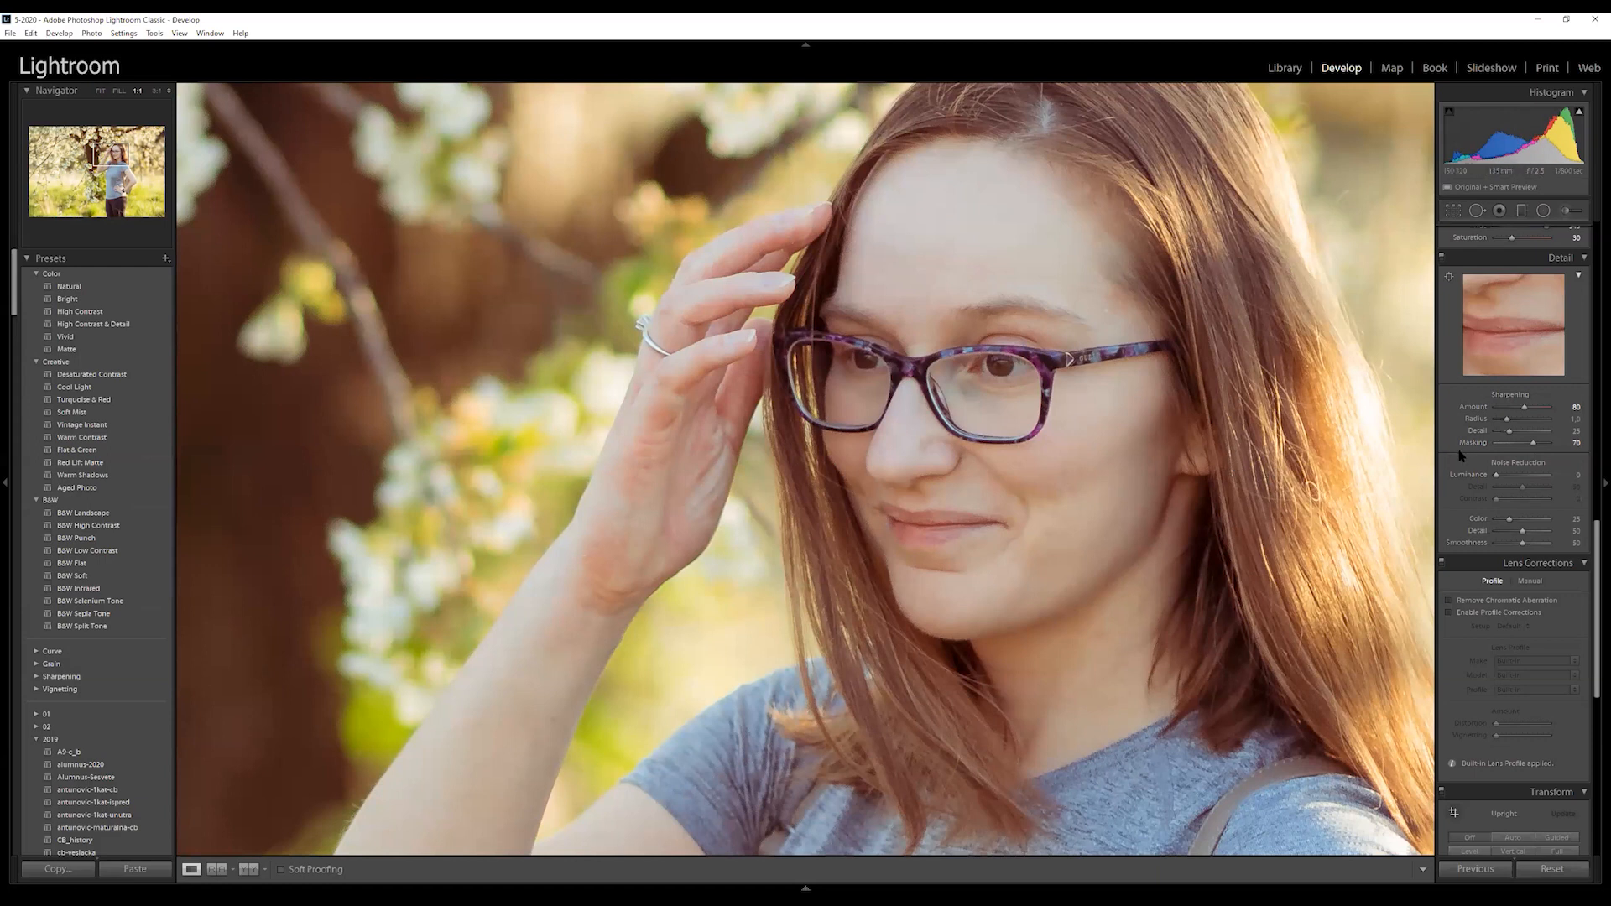
pyautogui.moveTo(1490, 475); pyautogui.dragTo(1589, 489)
pyautogui.click(942, 429)
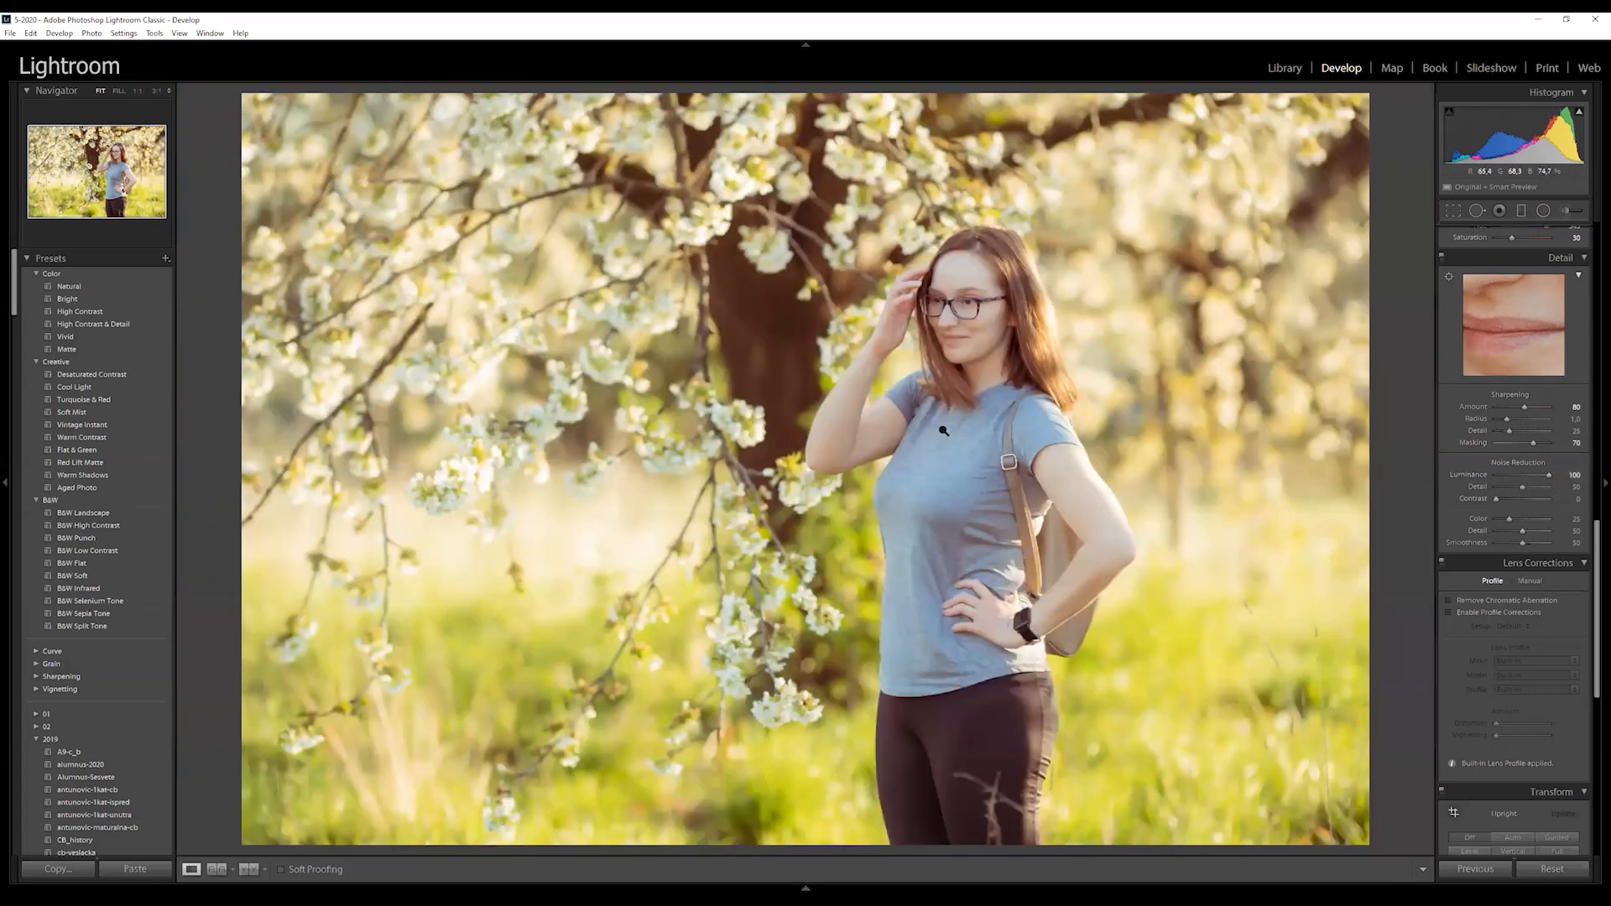
pyautogui.click(959, 306)
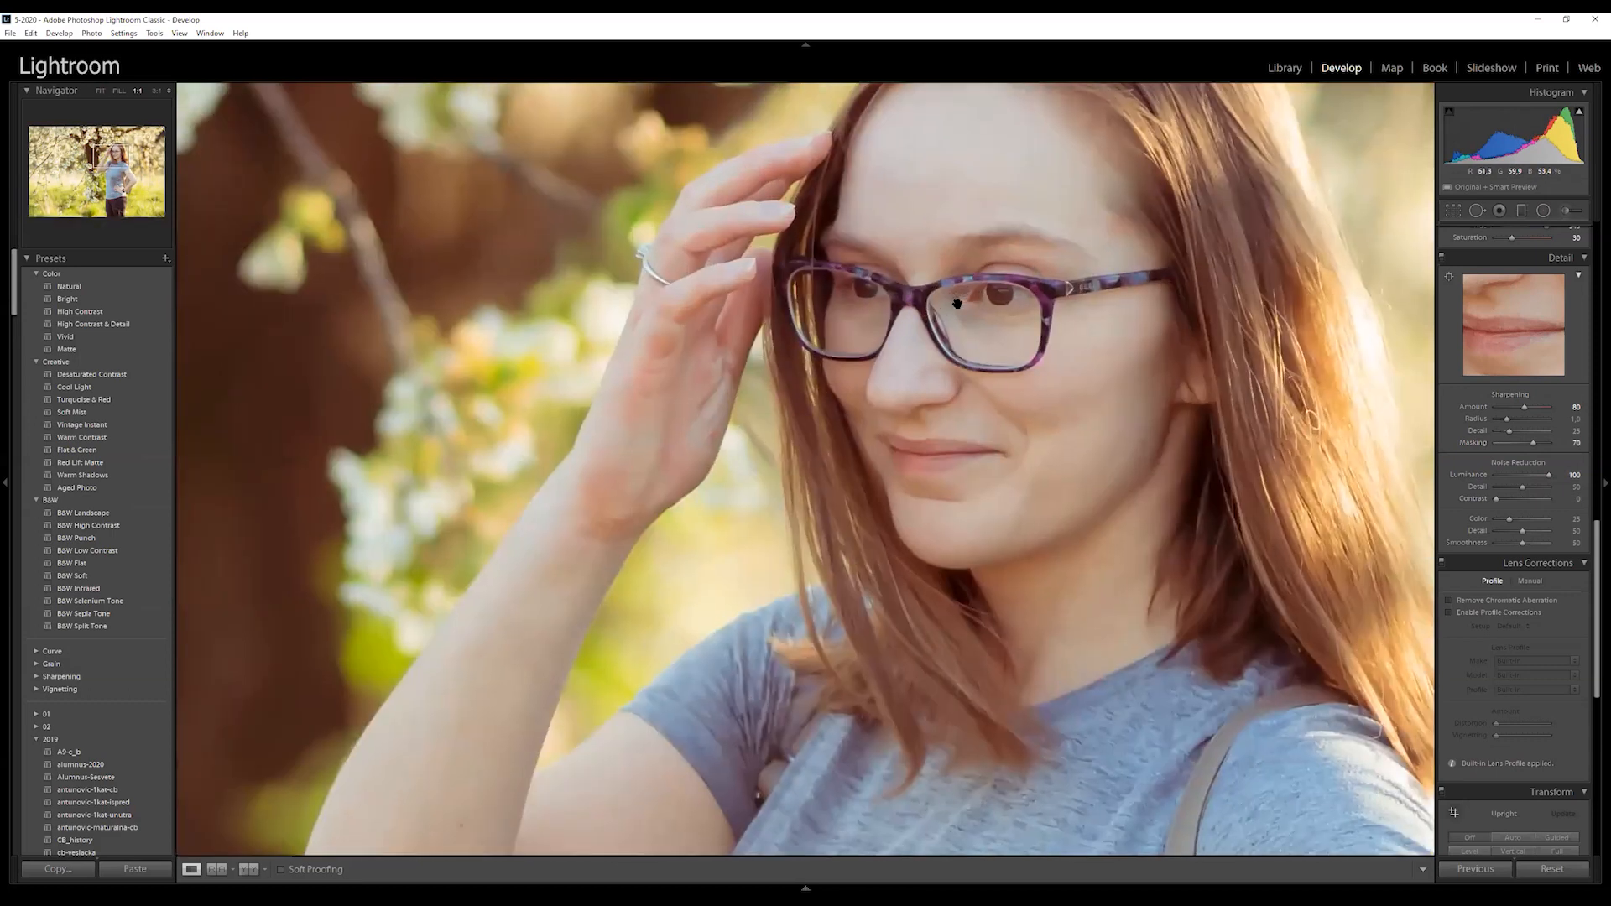
pyautogui.click(1497, 475)
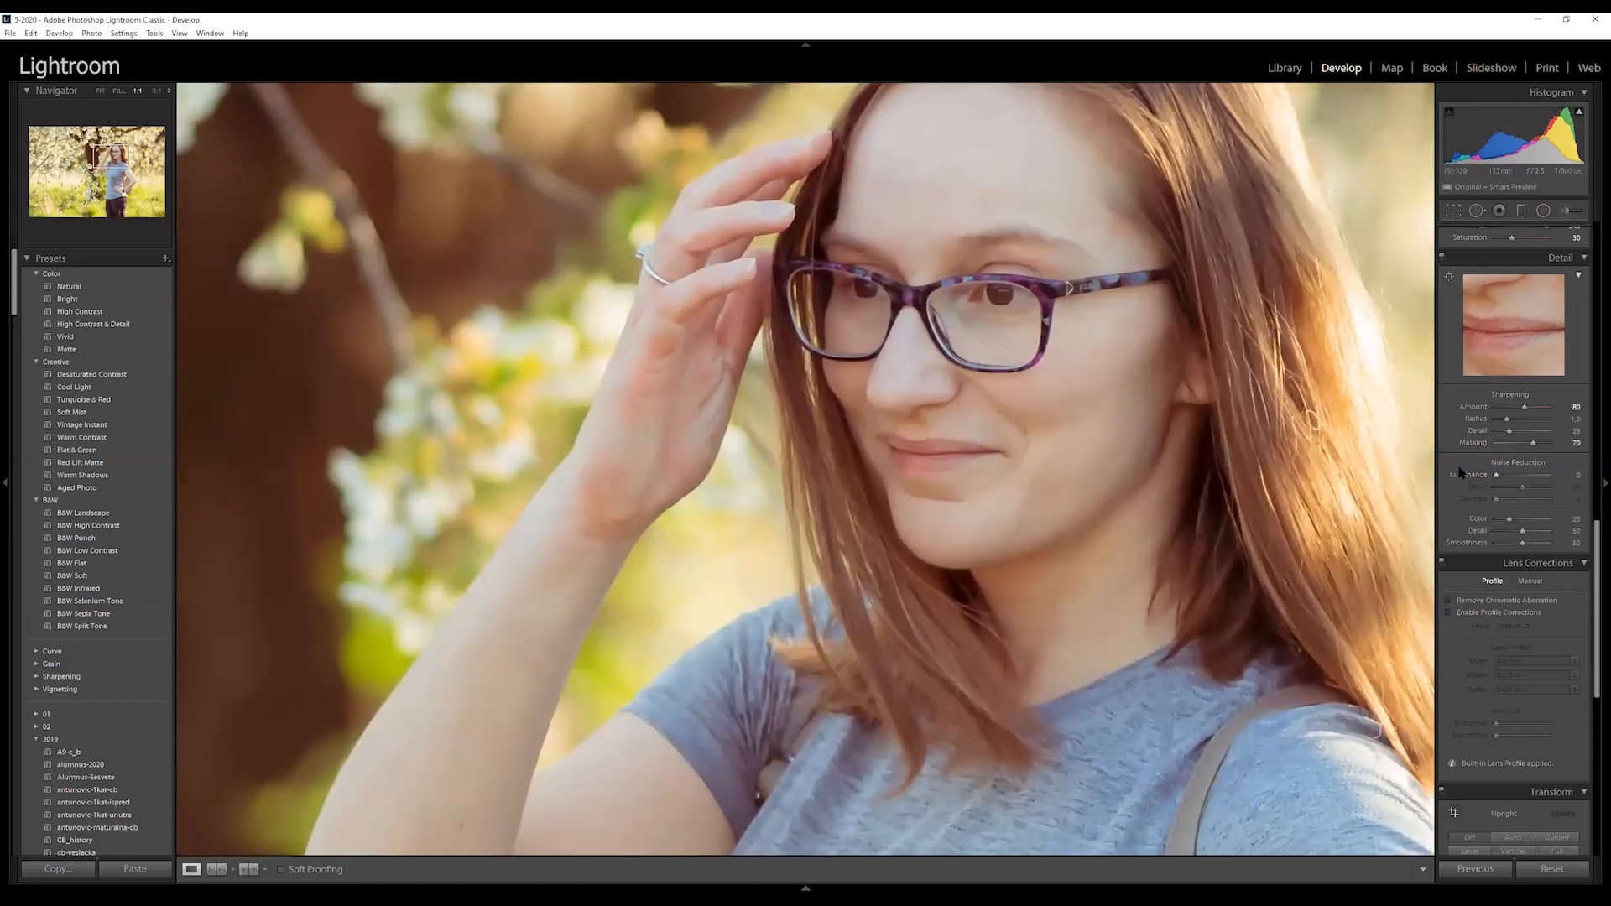
pyautogui.click(1510, 476)
pyautogui.click(966, 427)
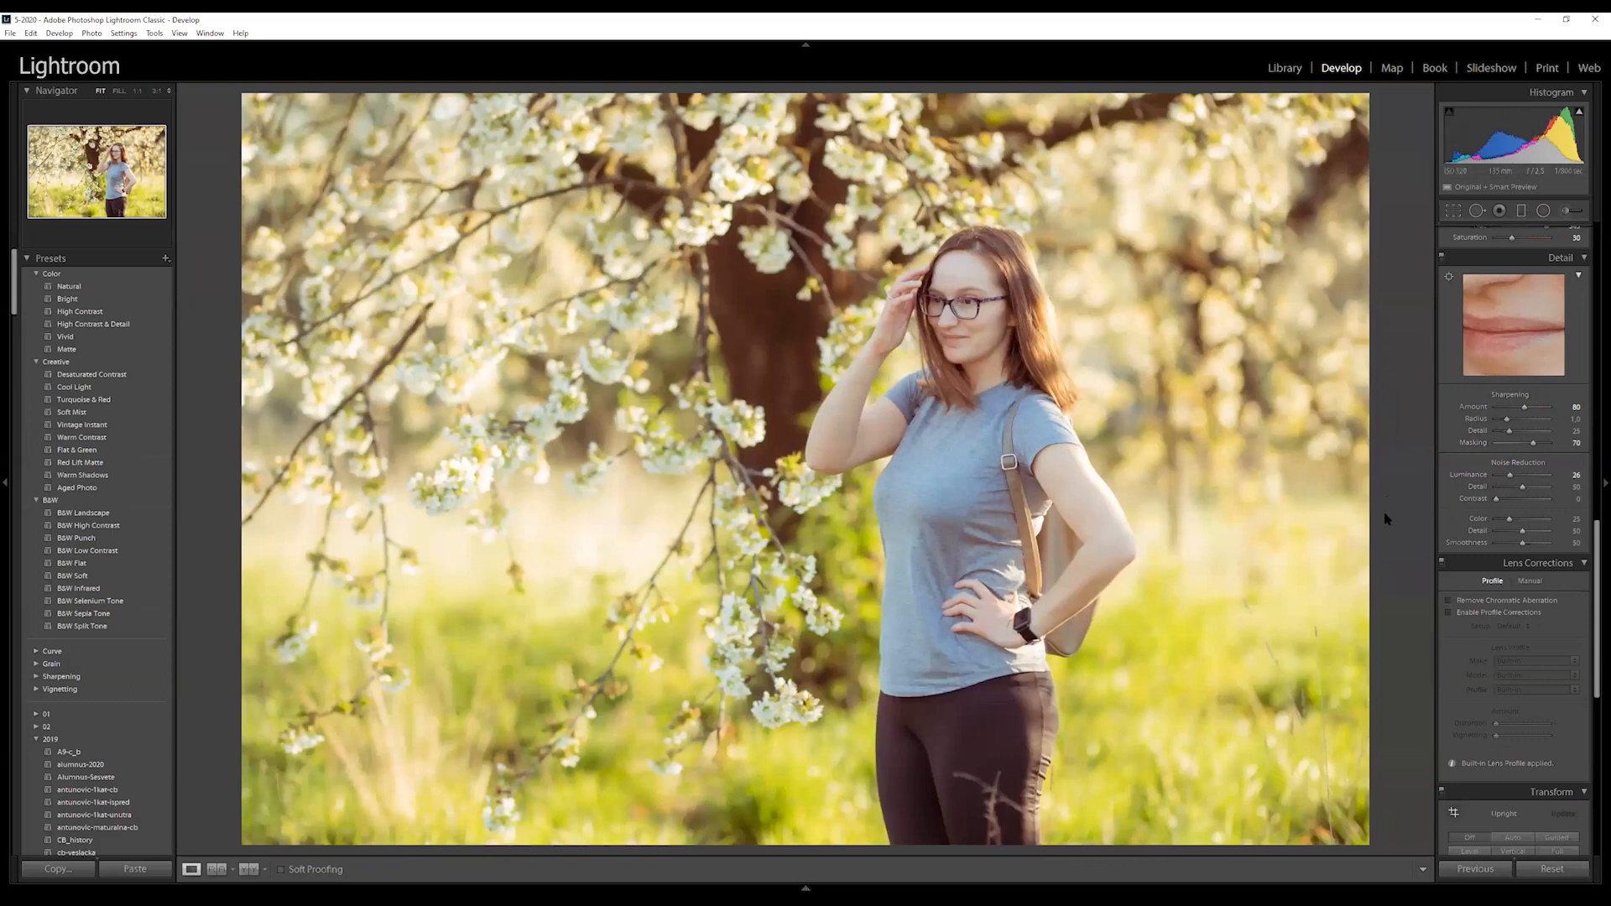
# Inspect the blossoms against the dark trunk at 1:1 for colour fringes, and enable Remove Chromatic Aberration
pyautogui.scroll(-3, 1389, 441)
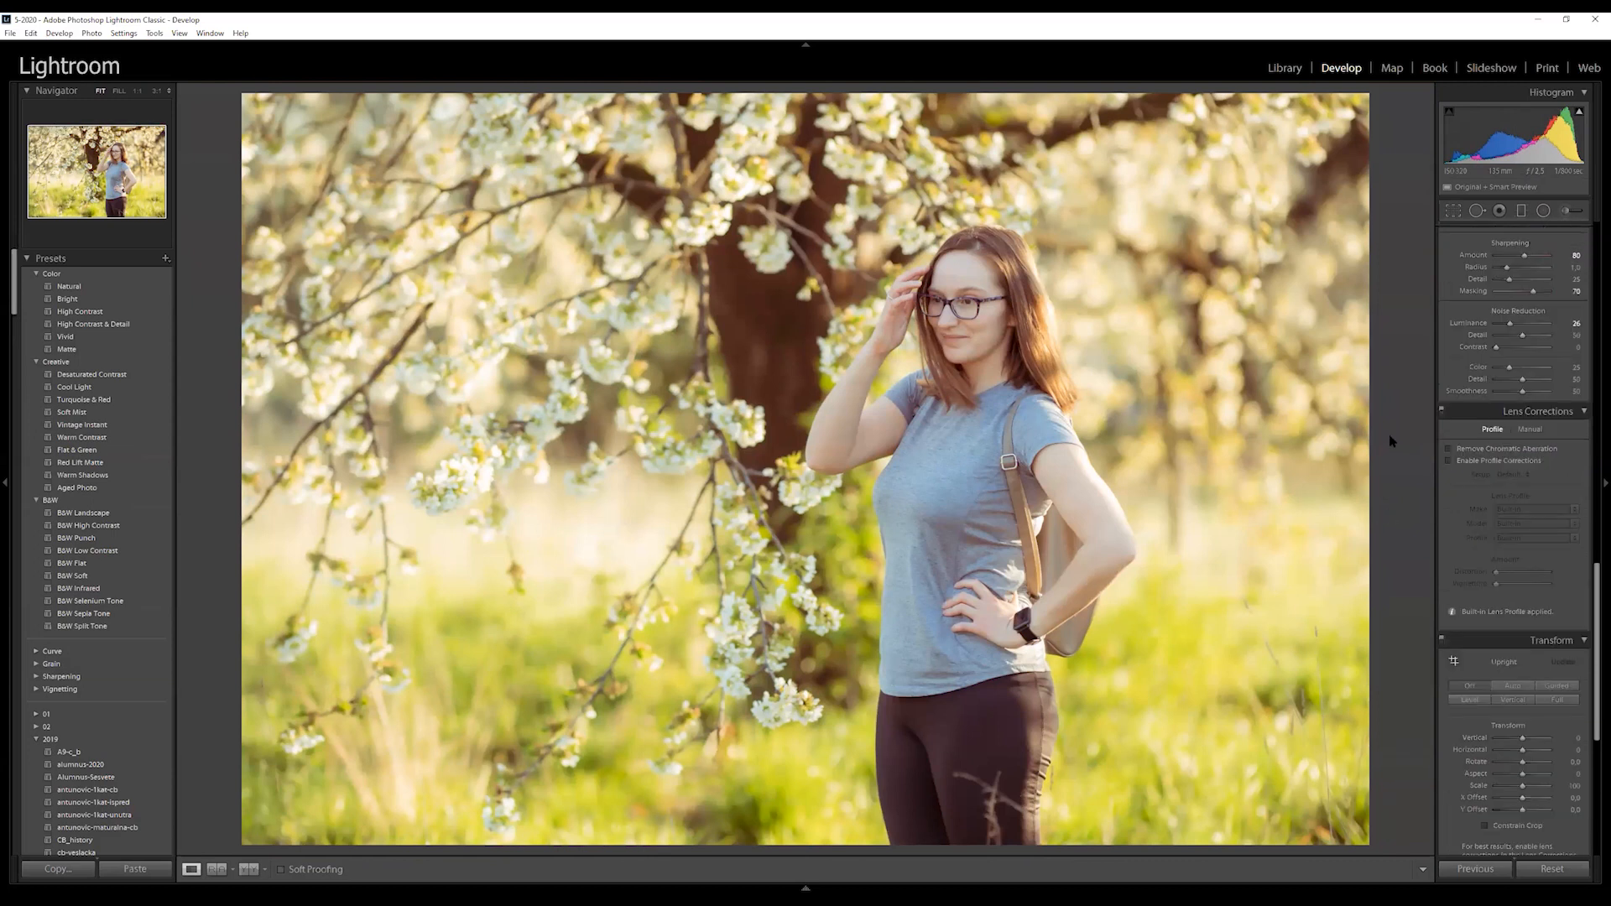
pyautogui.click(721, 225)
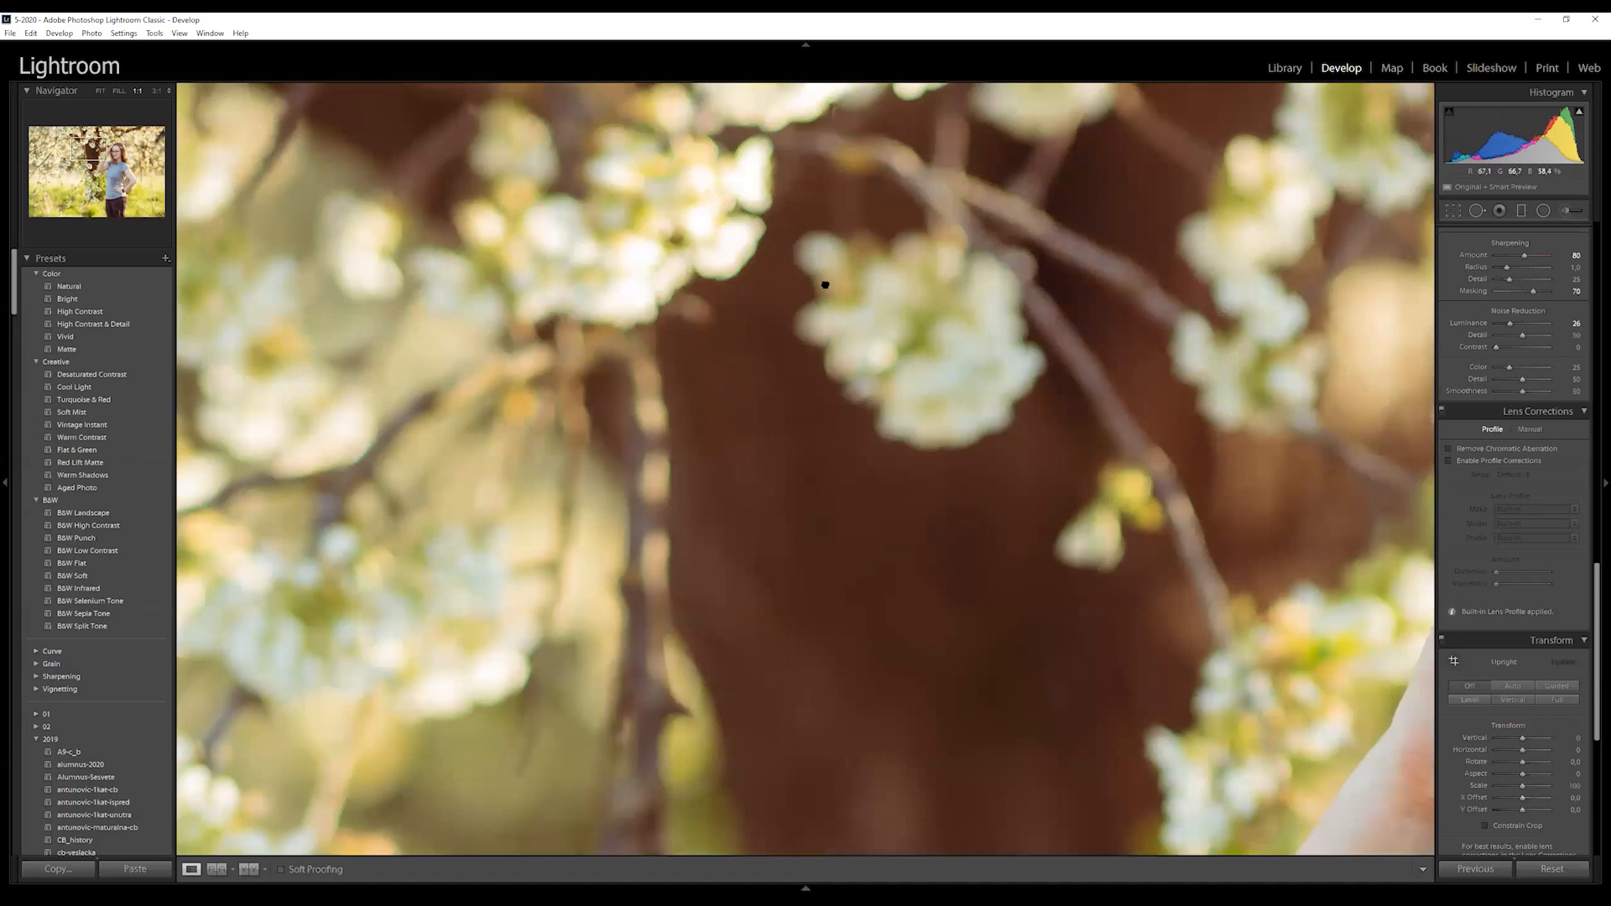
pyautogui.moveTo(820, 280); pyautogui.dragTo(795, 378)
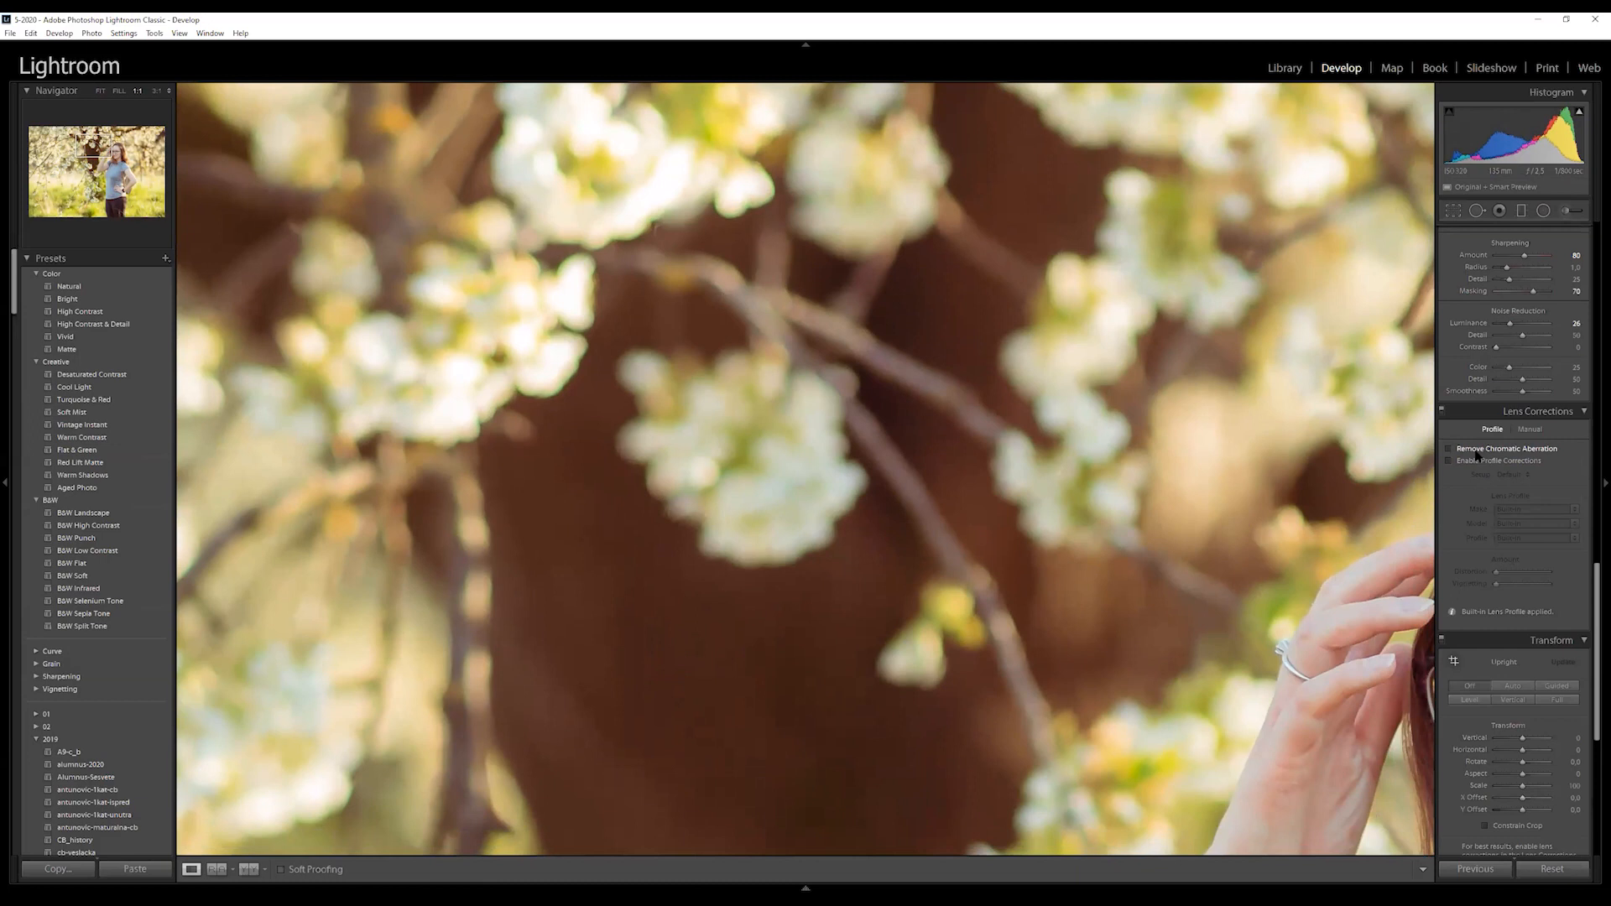
pyautogui.click(1477, 454)
pyautogui.moveTo(943, 392); pyautogui.dragTo(879, 399)
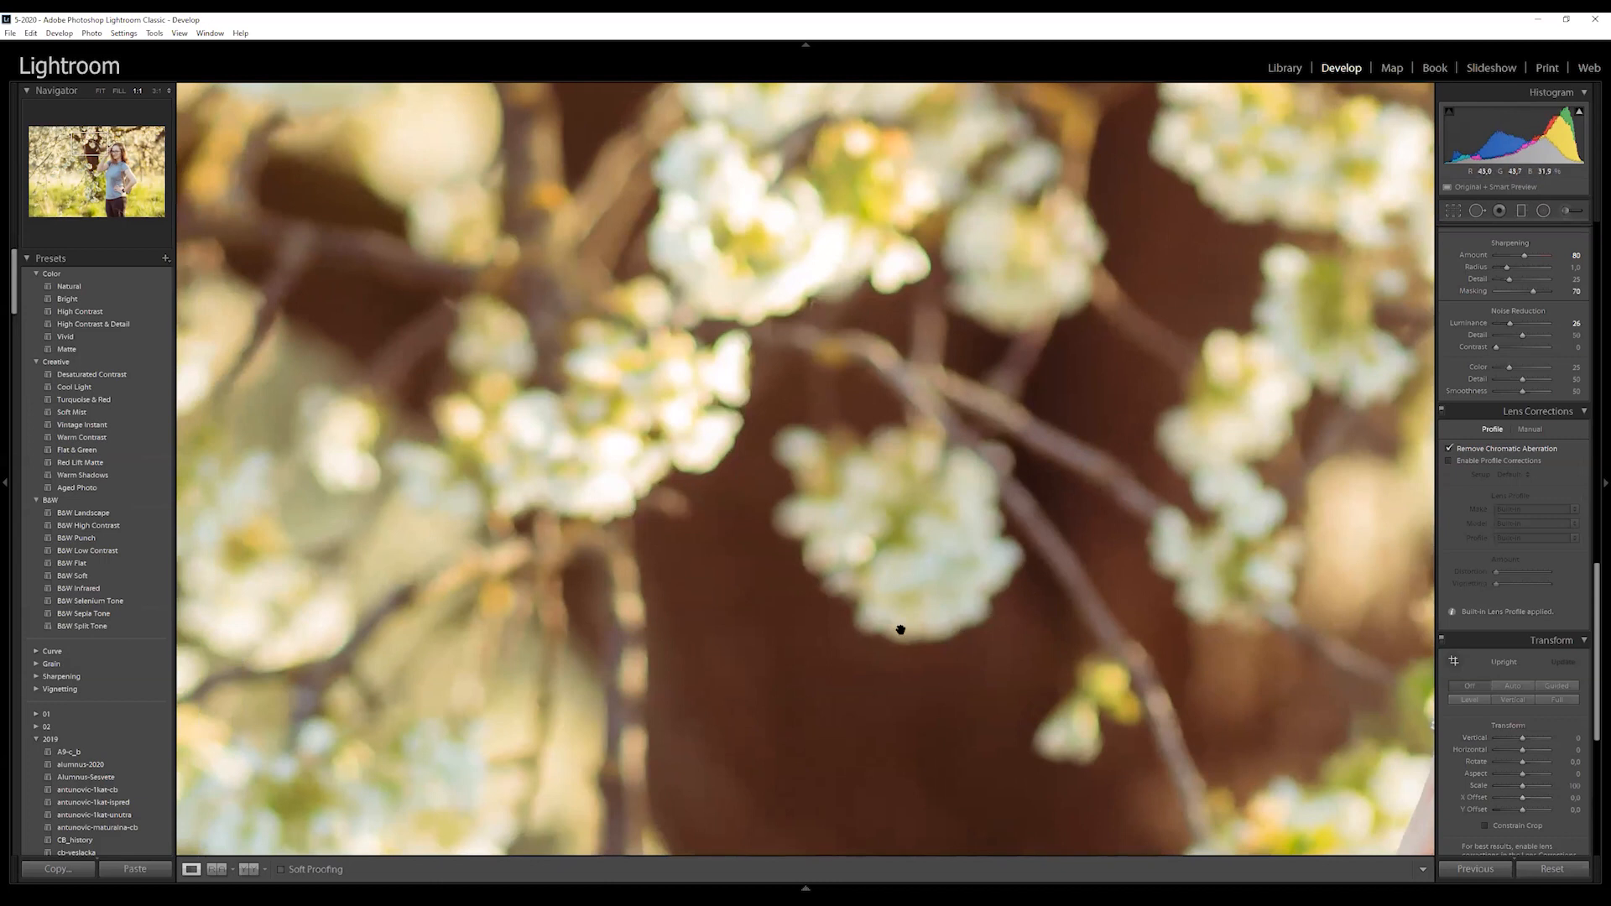
pyautogui.click(1482, 451)
# View the manual Lens Corrections with the Defringe settings, and return to the profile corrections with the whole photo in view
pyautogui.click(1529, 431)
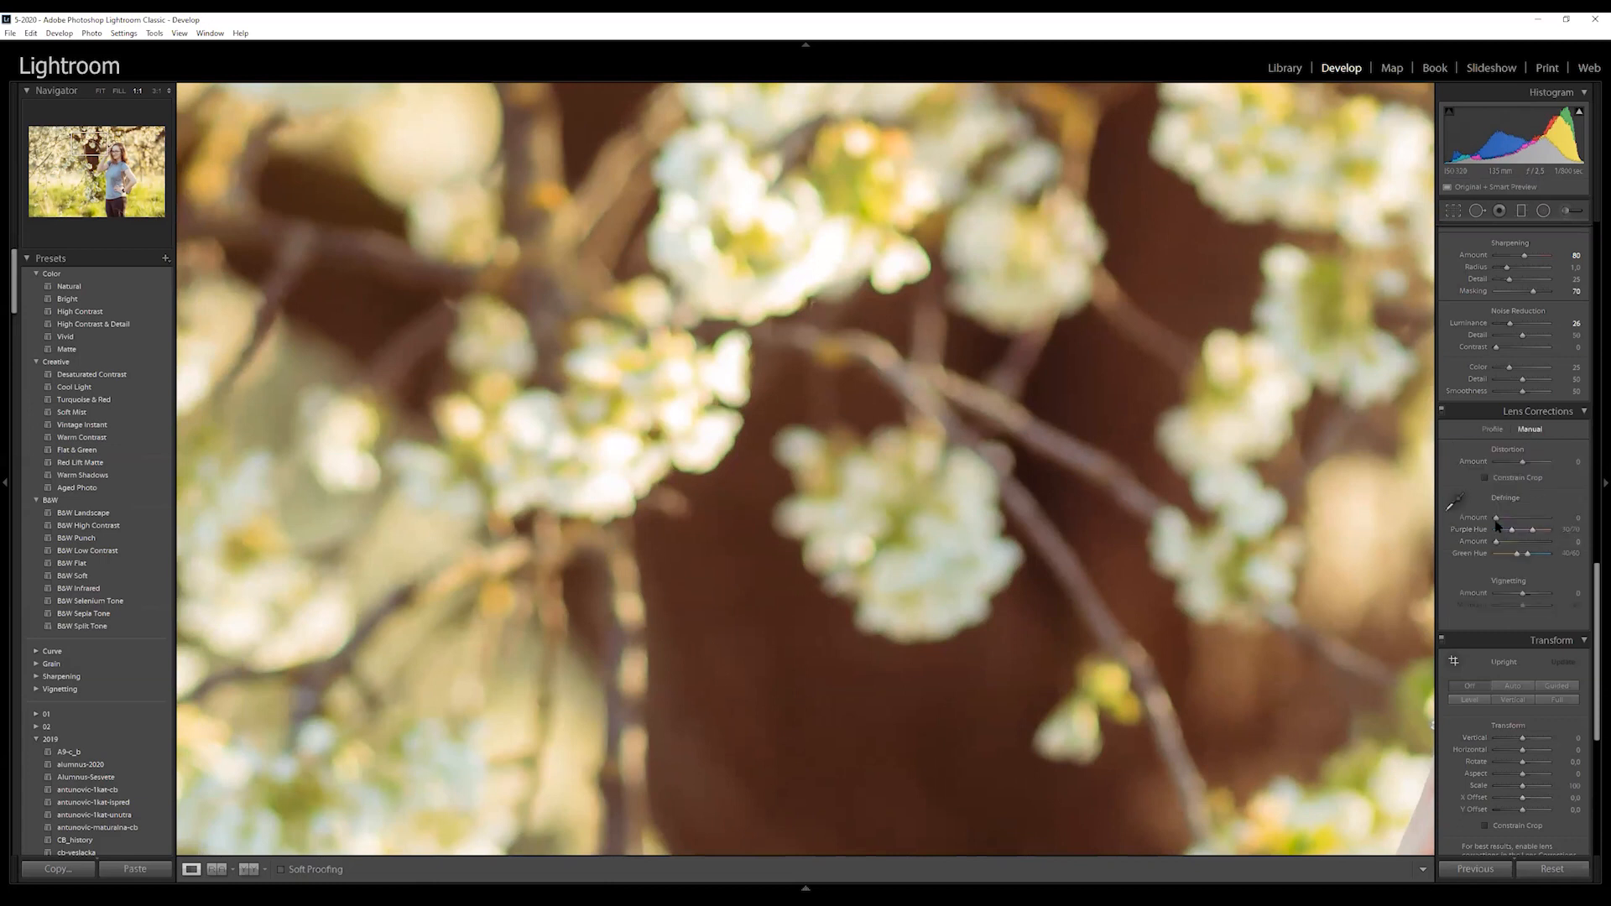
pyautogui.click(1491, 429)
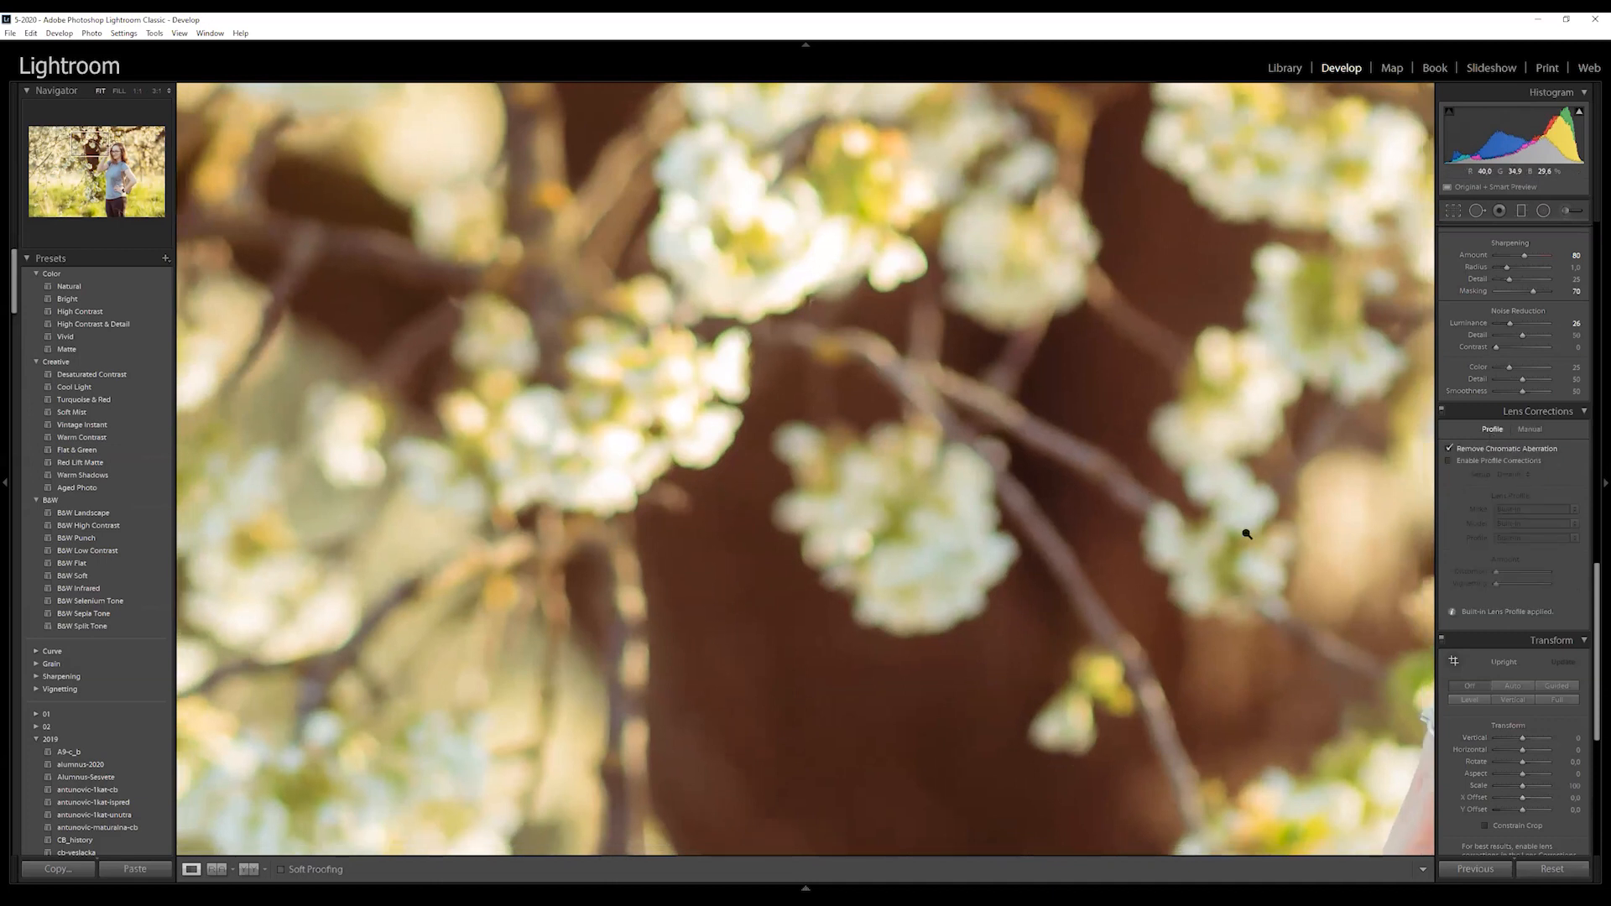
pyautogui.click(1244, 532)
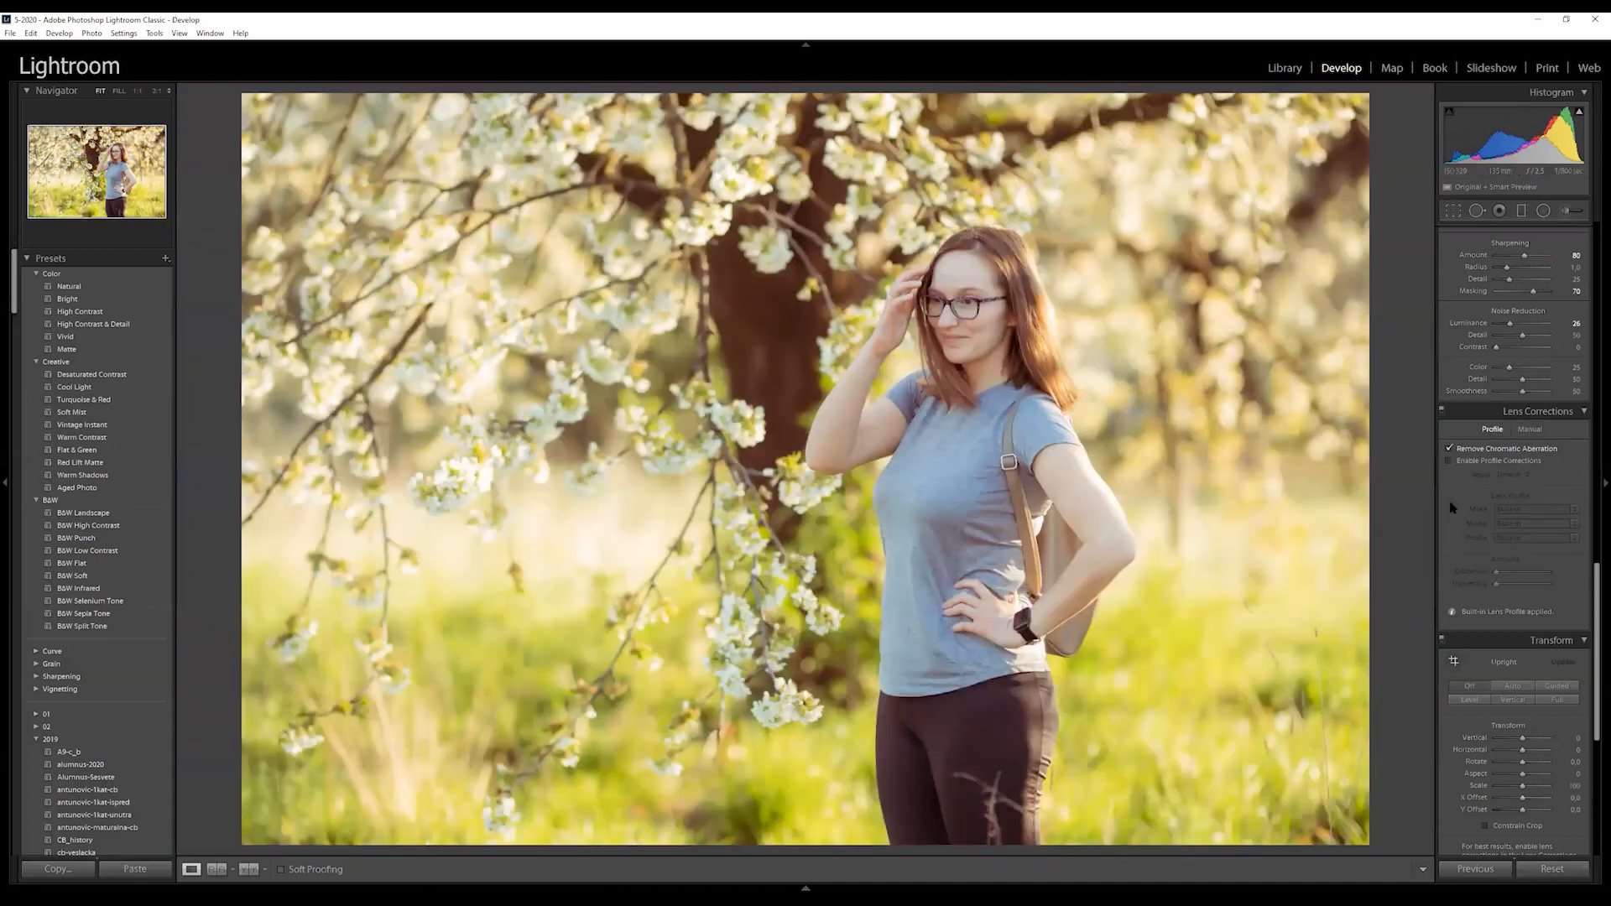
# Enable the lens profile corrections, try the profile's Distortion at 0, and restore it to 100
pyautogui.click(1491, 463)
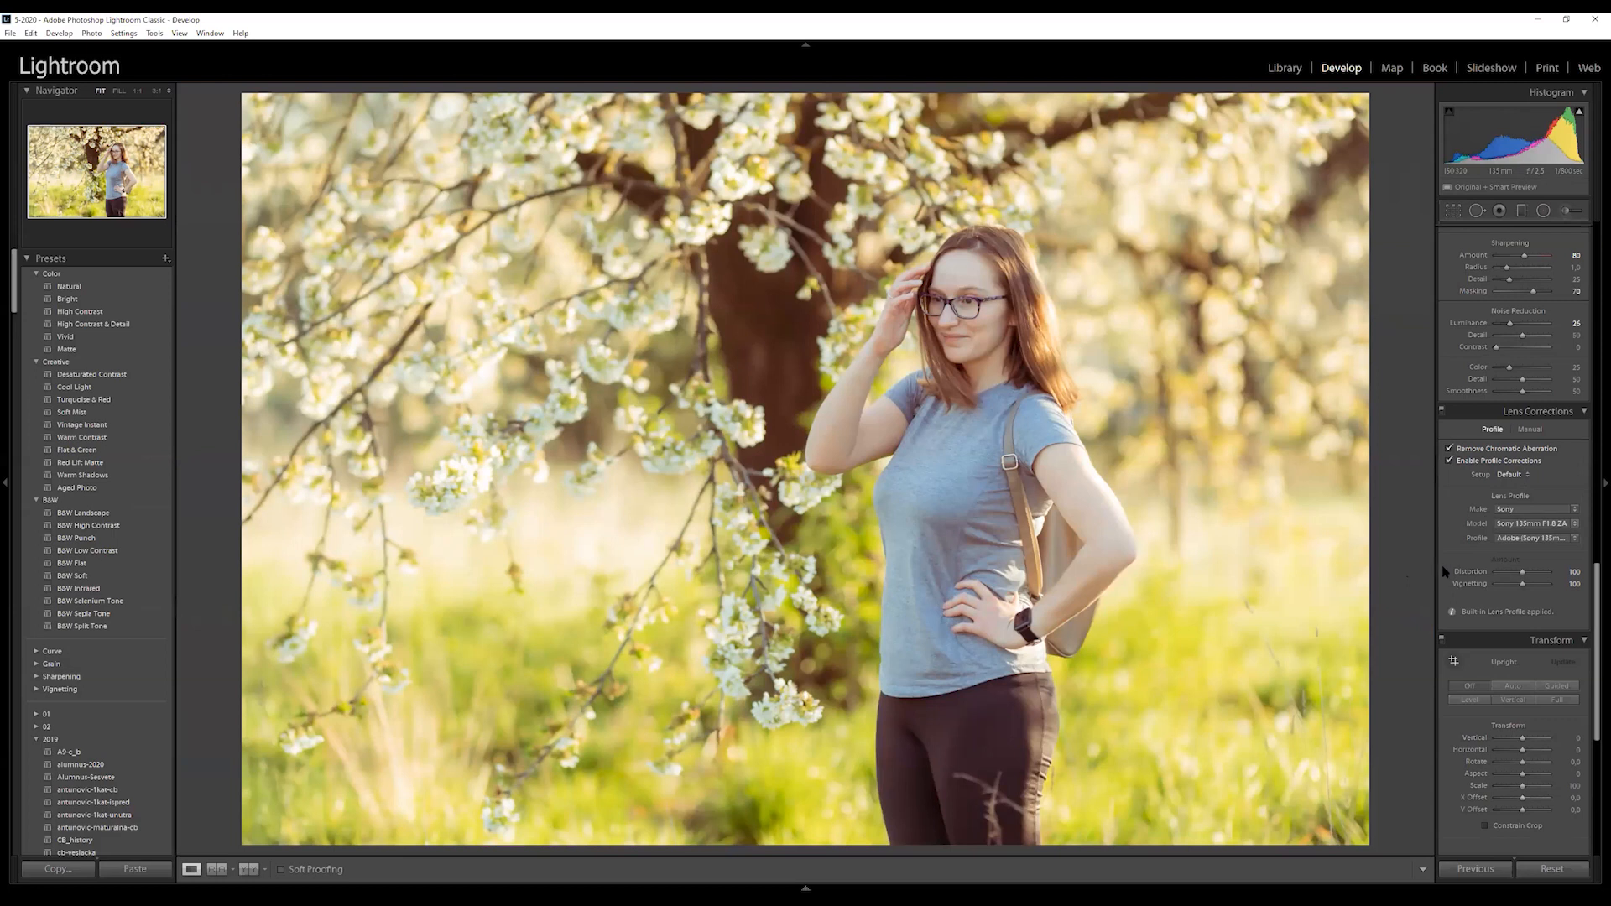
pyautogui.moveTo(1522, 573); pyautogui.dragTo(1352, 597)
pyautogui.doubleClick(1490, 571)
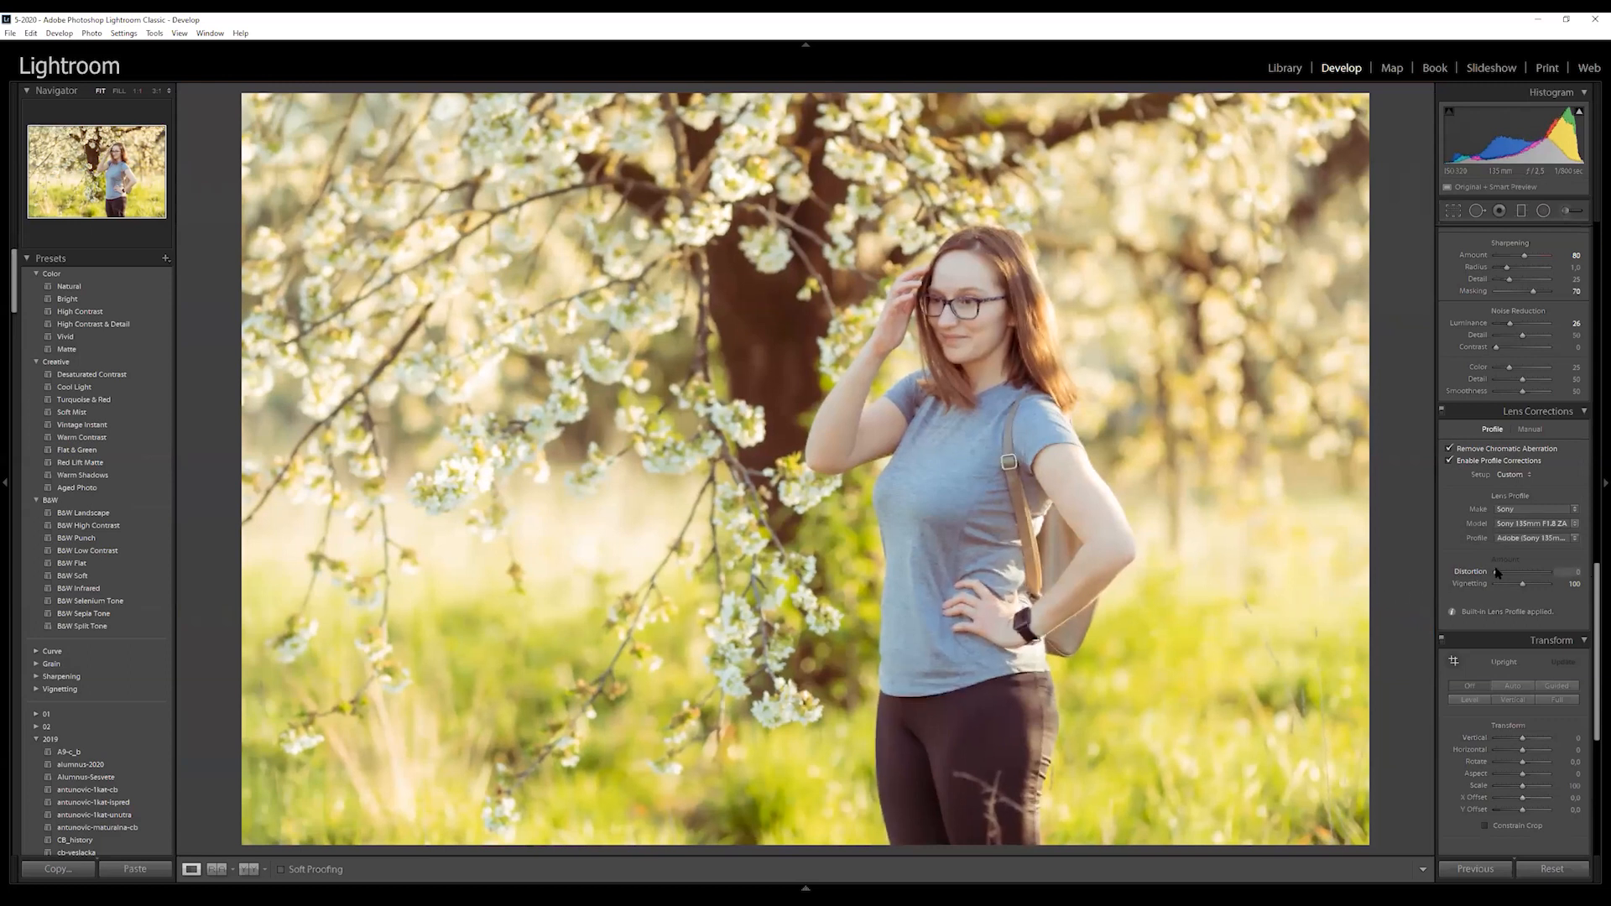
# Apply the Level Upright correction to the photo in the Transform adjustments
pyautogui.scroll(-4, 1490, 572)
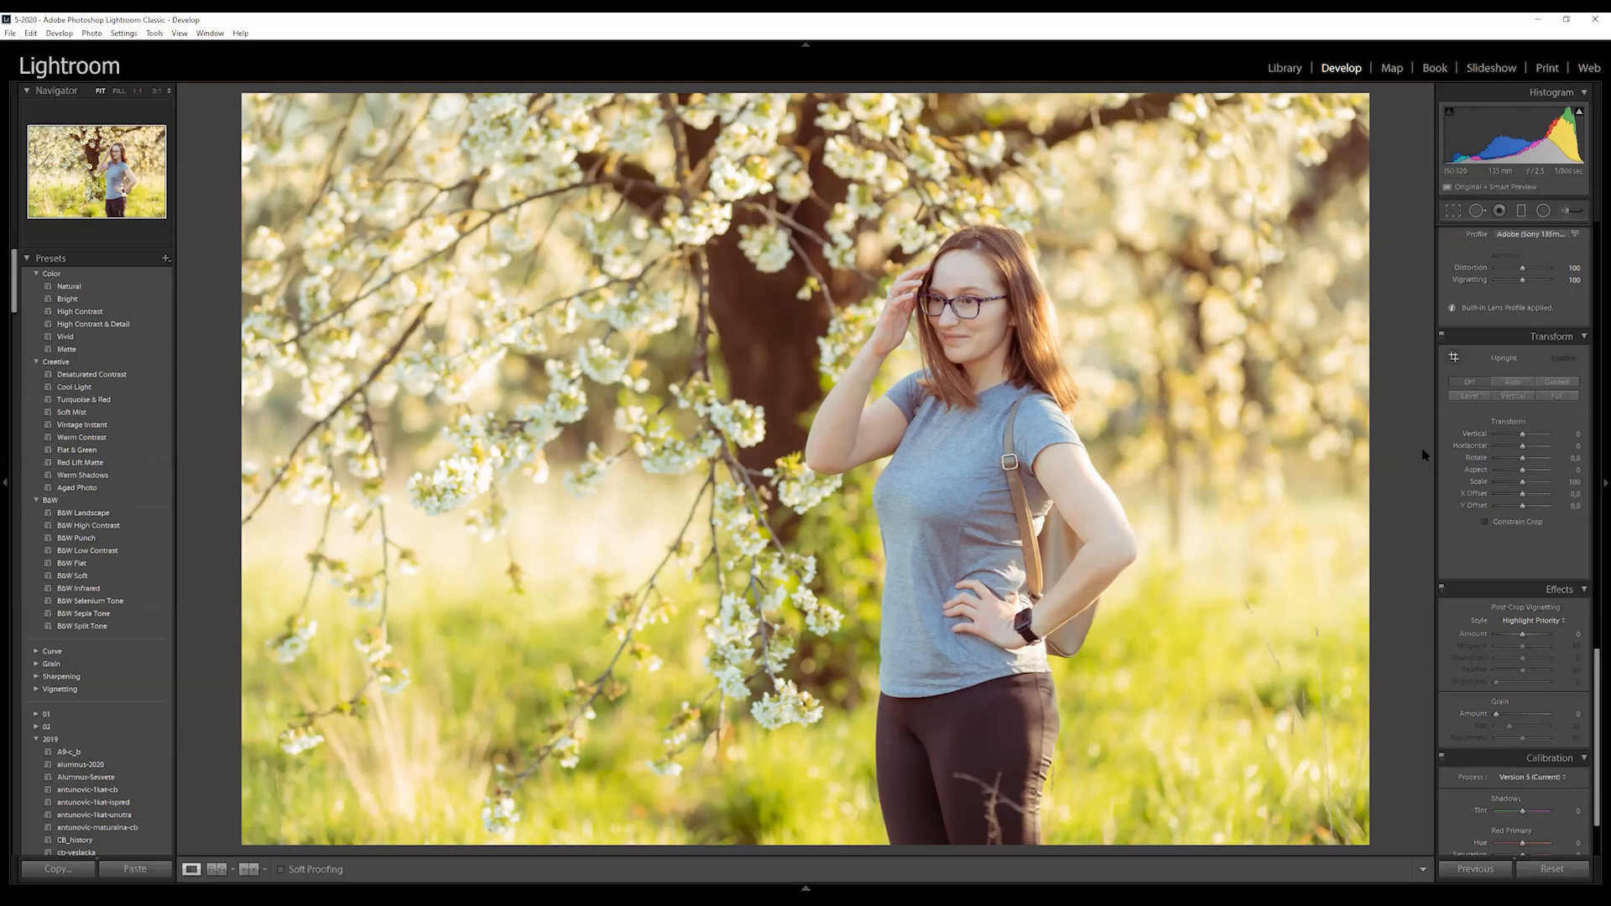
pyautogui.click(1506, 384)
pyautogui.scroll(-2, 1398, 462)
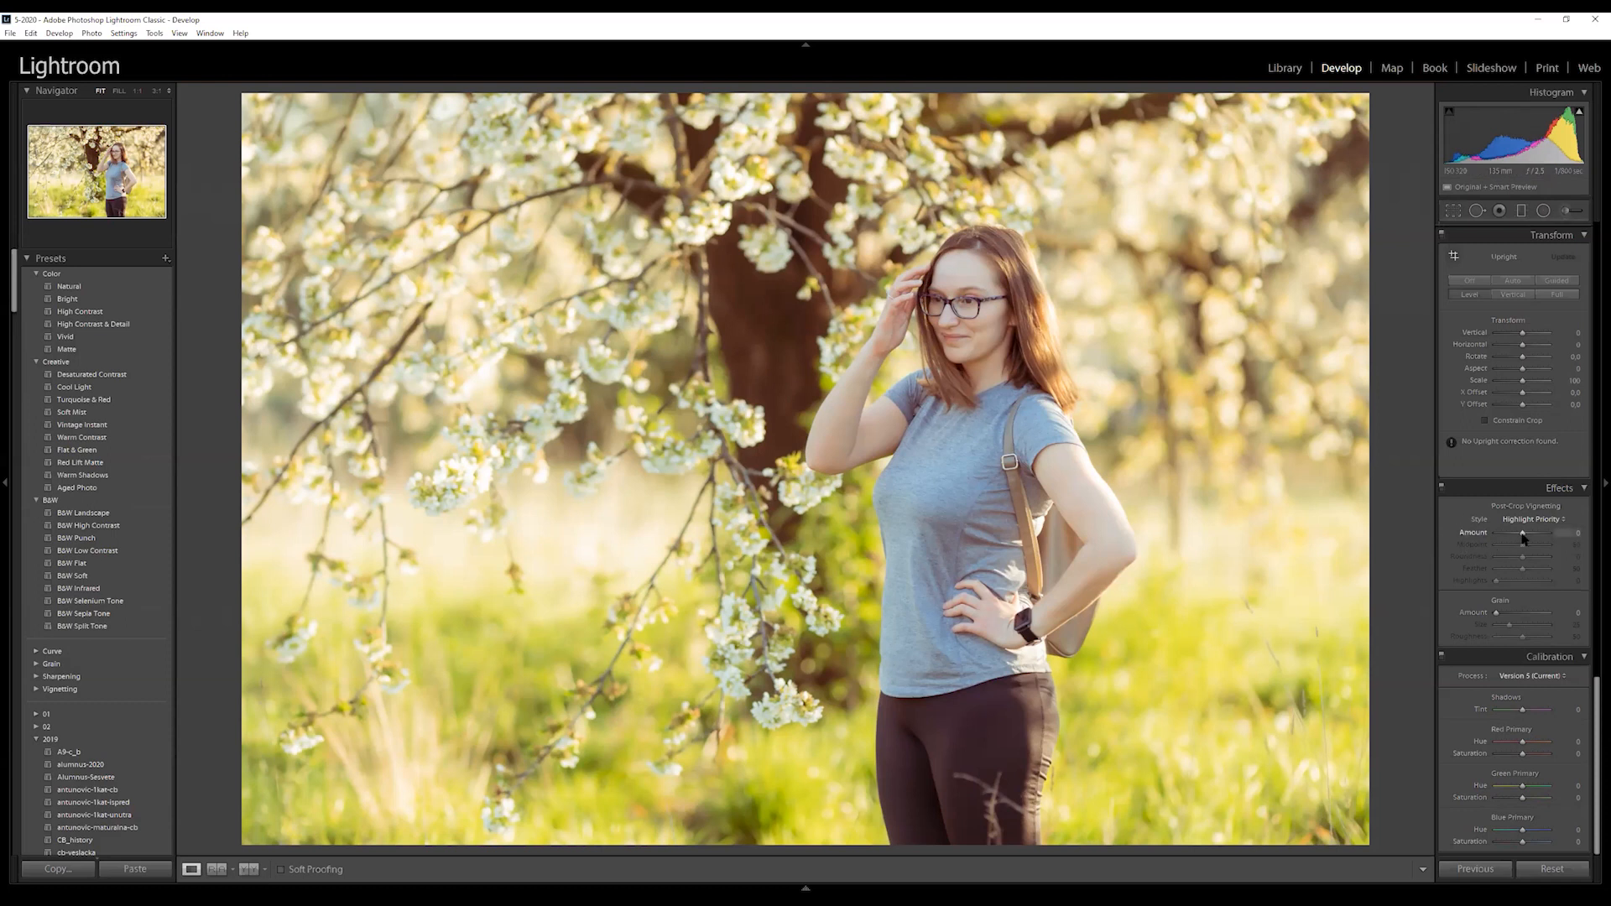
# Try post-crop vignetting amounts of -100, +100 and -21 on the portrait, and reset the amount to 0
pyautogui.moveTo(1523, 538); pyautogui.dragTo(1491, 534)
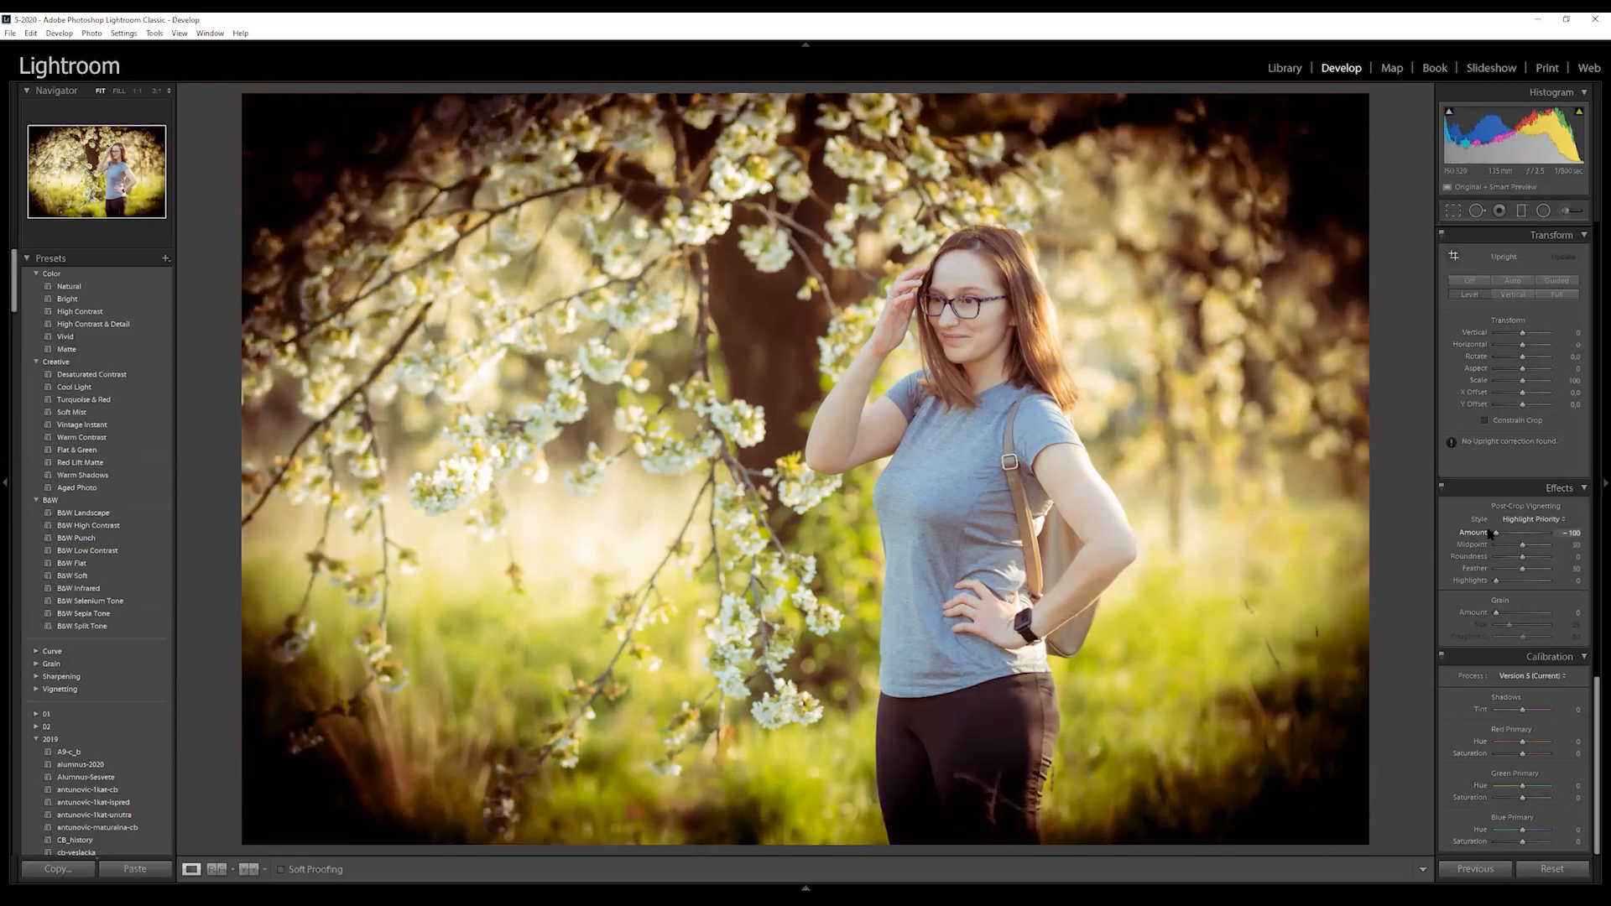
pyautogui.moveTo(1491, 533); pyautogui.dragTo(1564, 535)
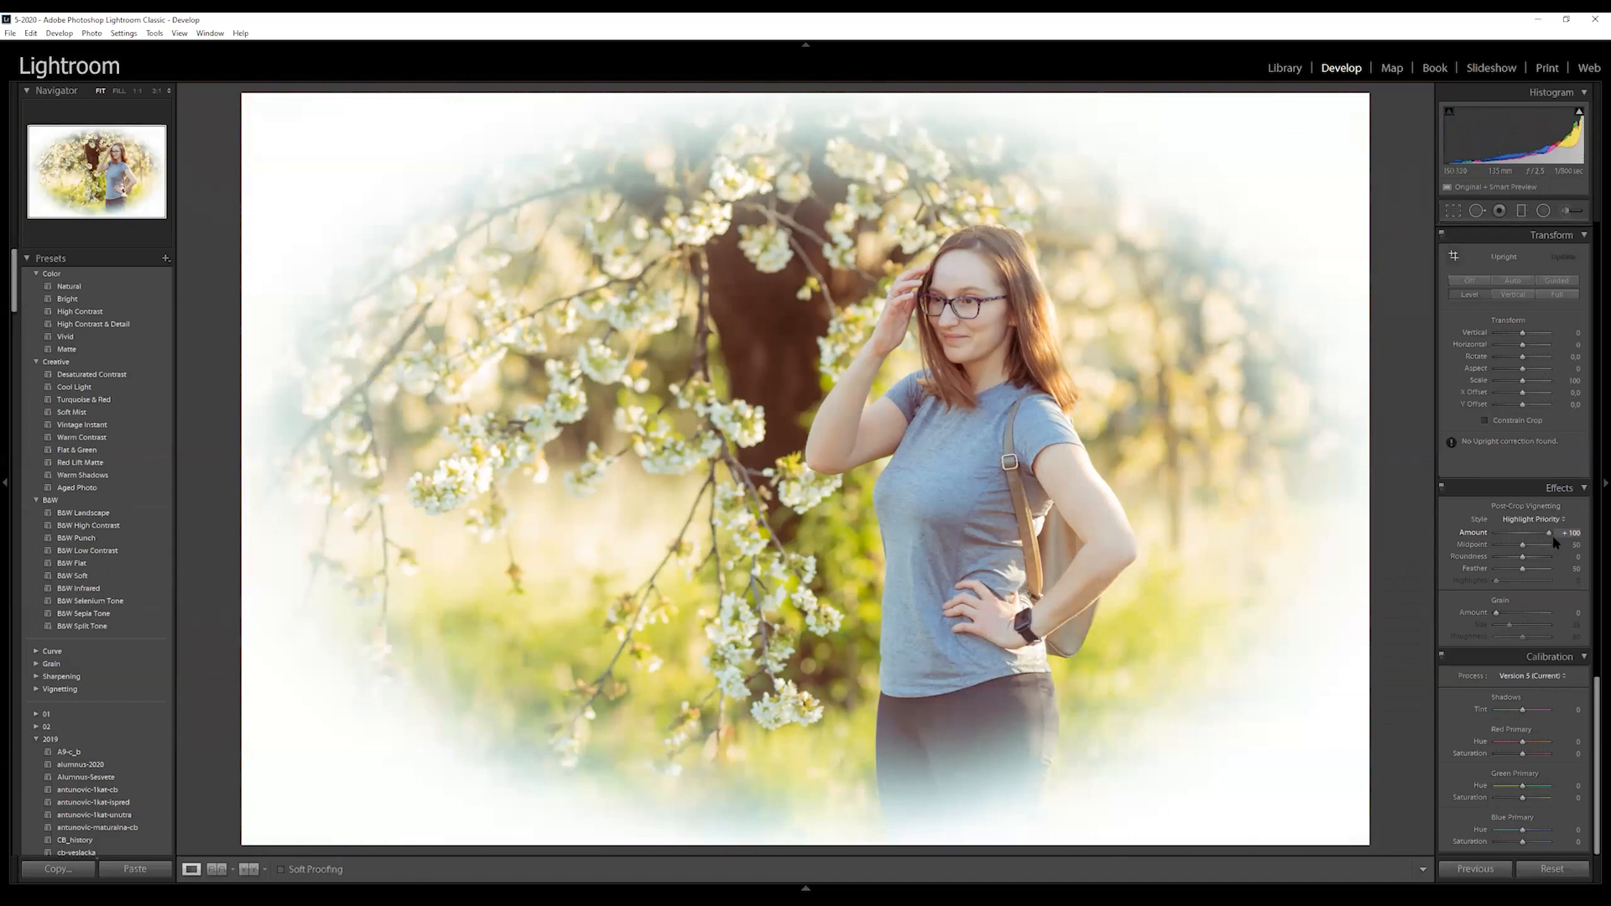
pyautogui.moveTo(1540, 541); pyautogui.dragTo(1517, 542)
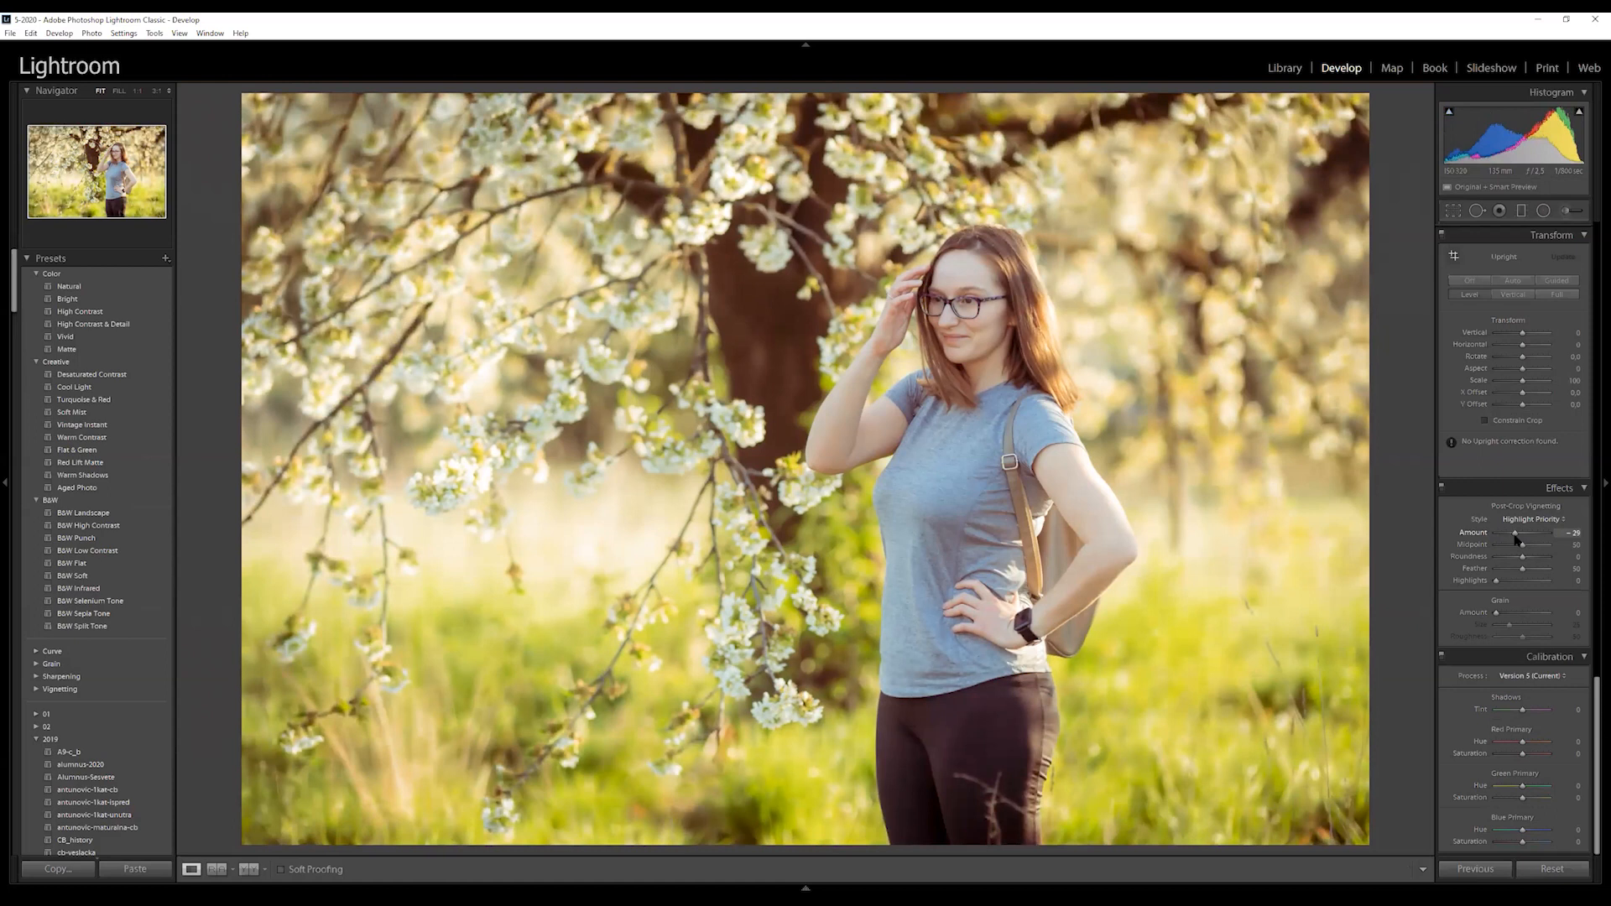
pyautogui.moveTo(1517, 540); pyautogui.dragTo(1520, 540)
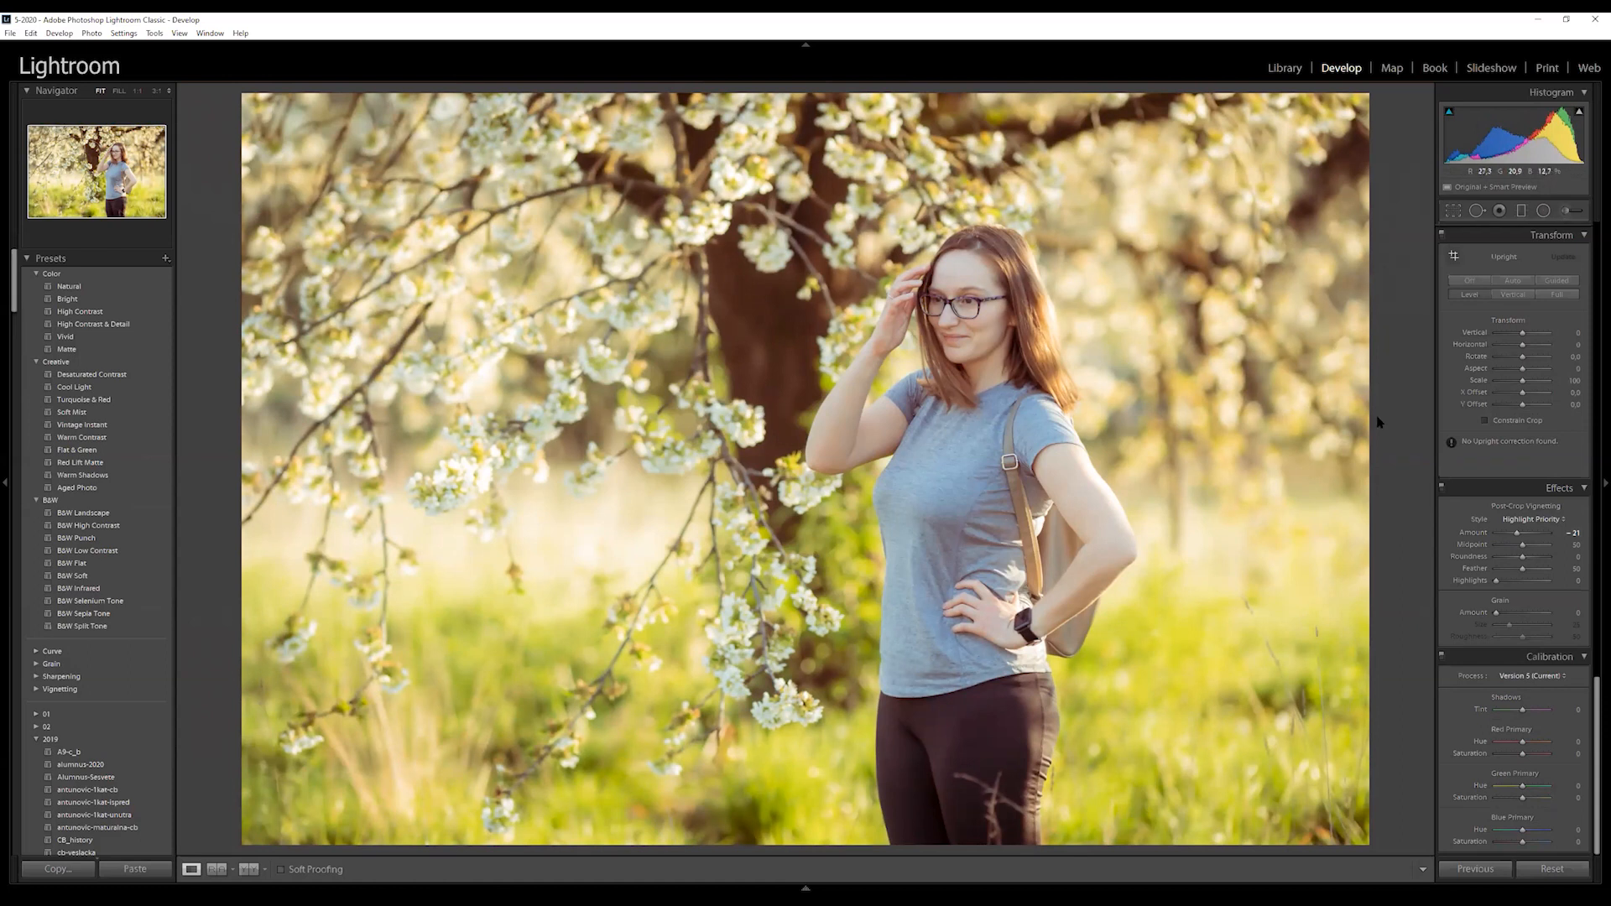
pyautogui.moveTo(1519, 533); pyautogui.dragTo(1521, 533)
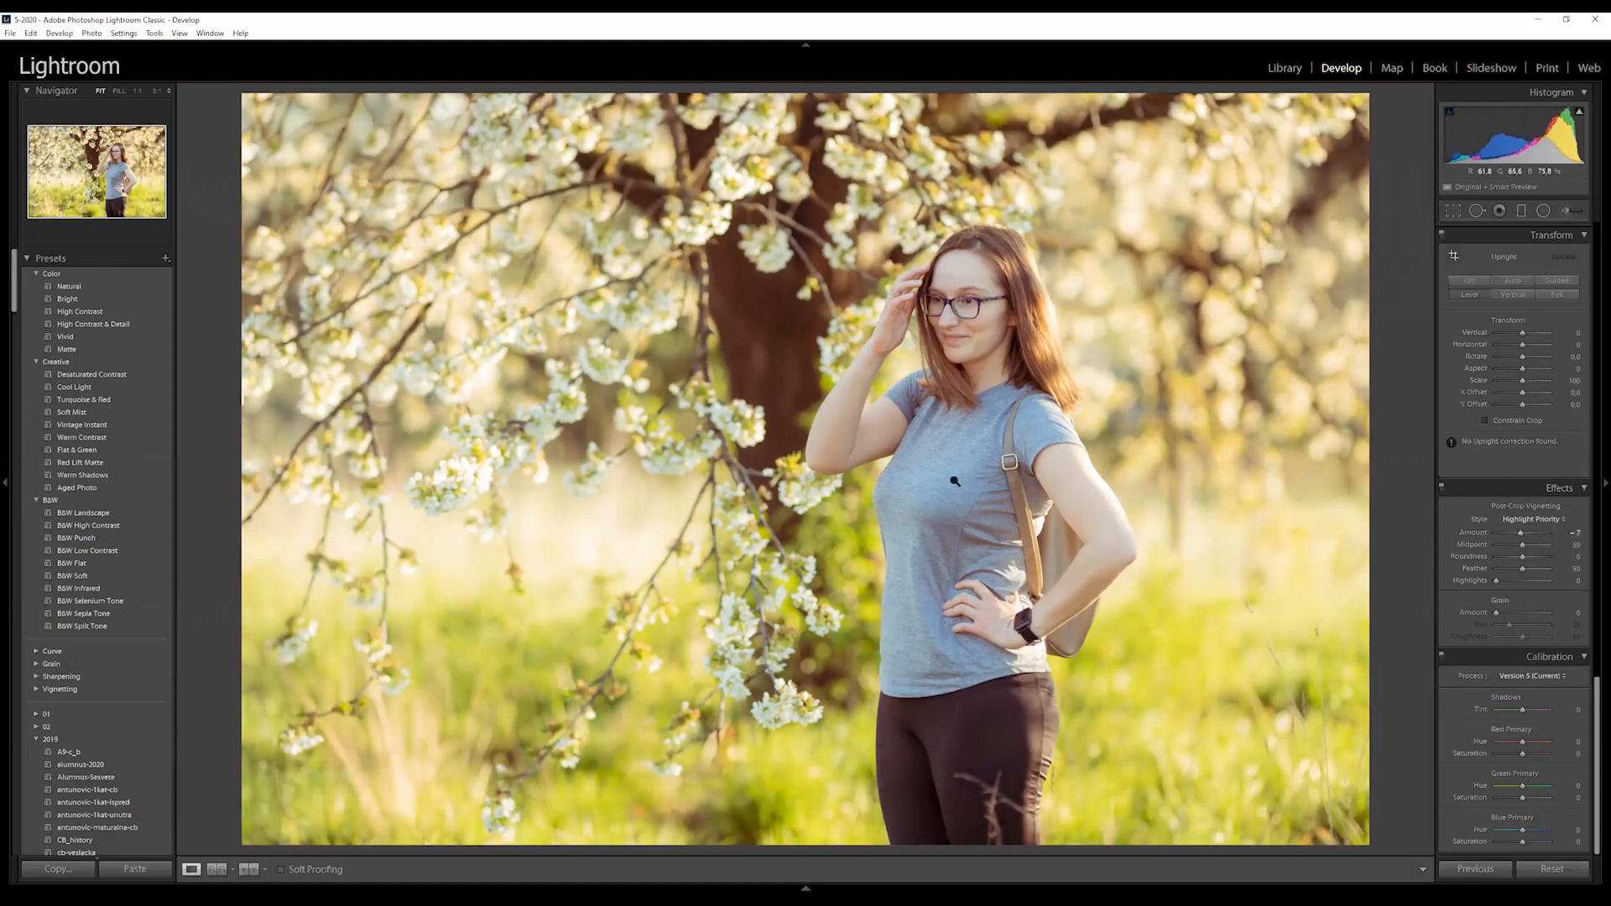
pyautogui.doubleClick(1524, 537)
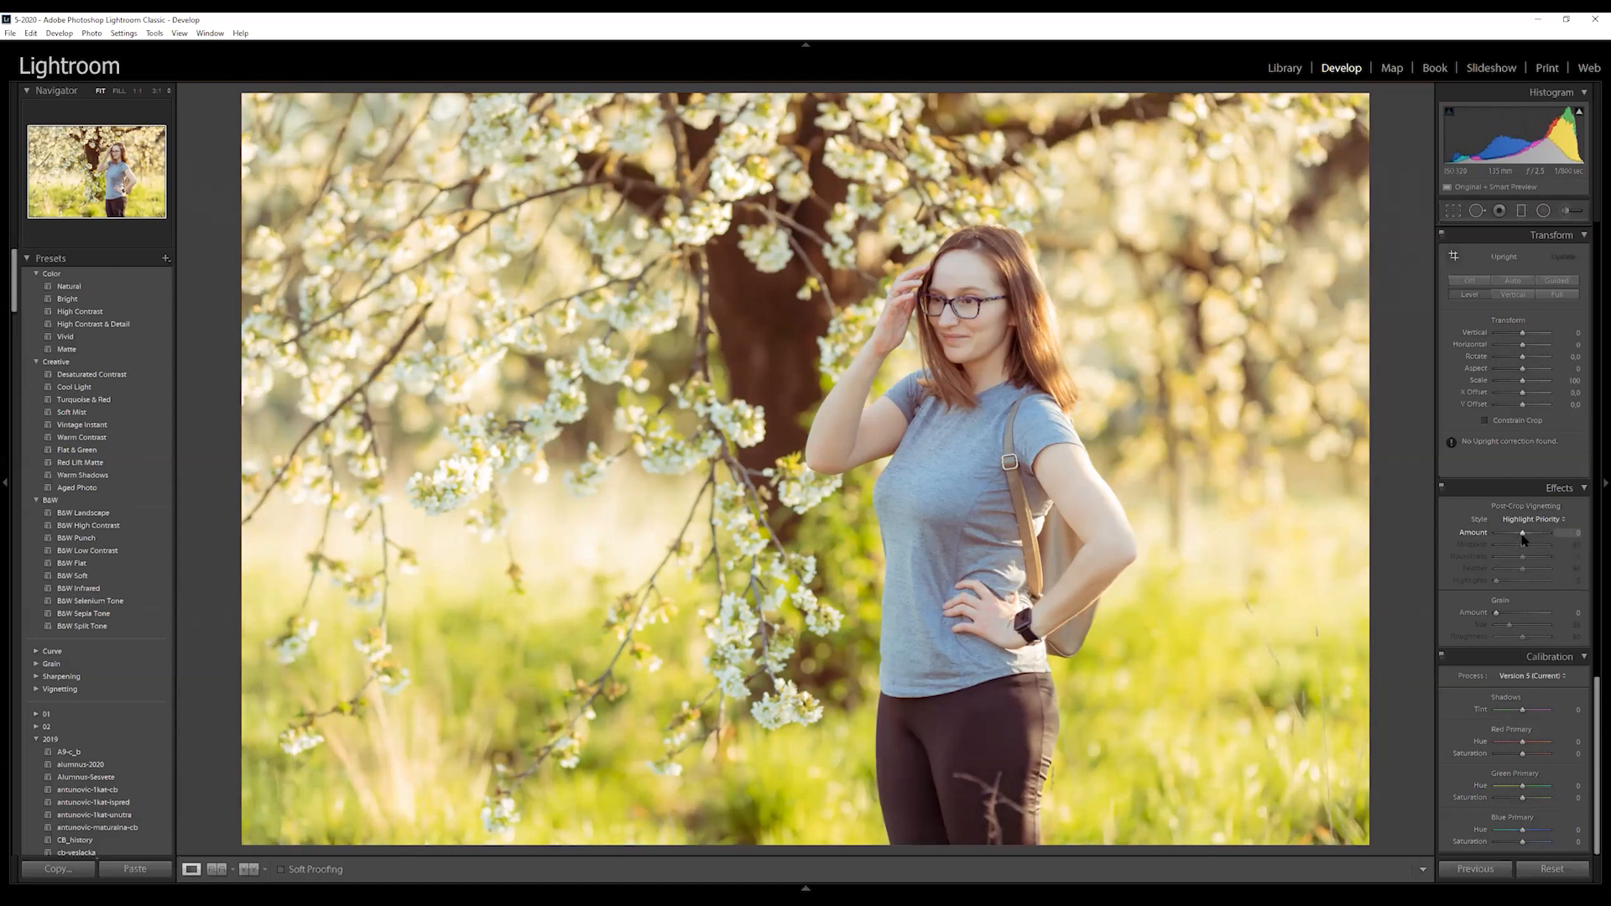
# Darken the portrait's edges with a post-crop vignette of Amount -45, Midpoint 56, Roundness +52 and Feather 76
pyautogui.moveTo(1525, 538); pyautogui.dragTo(1508, 539)
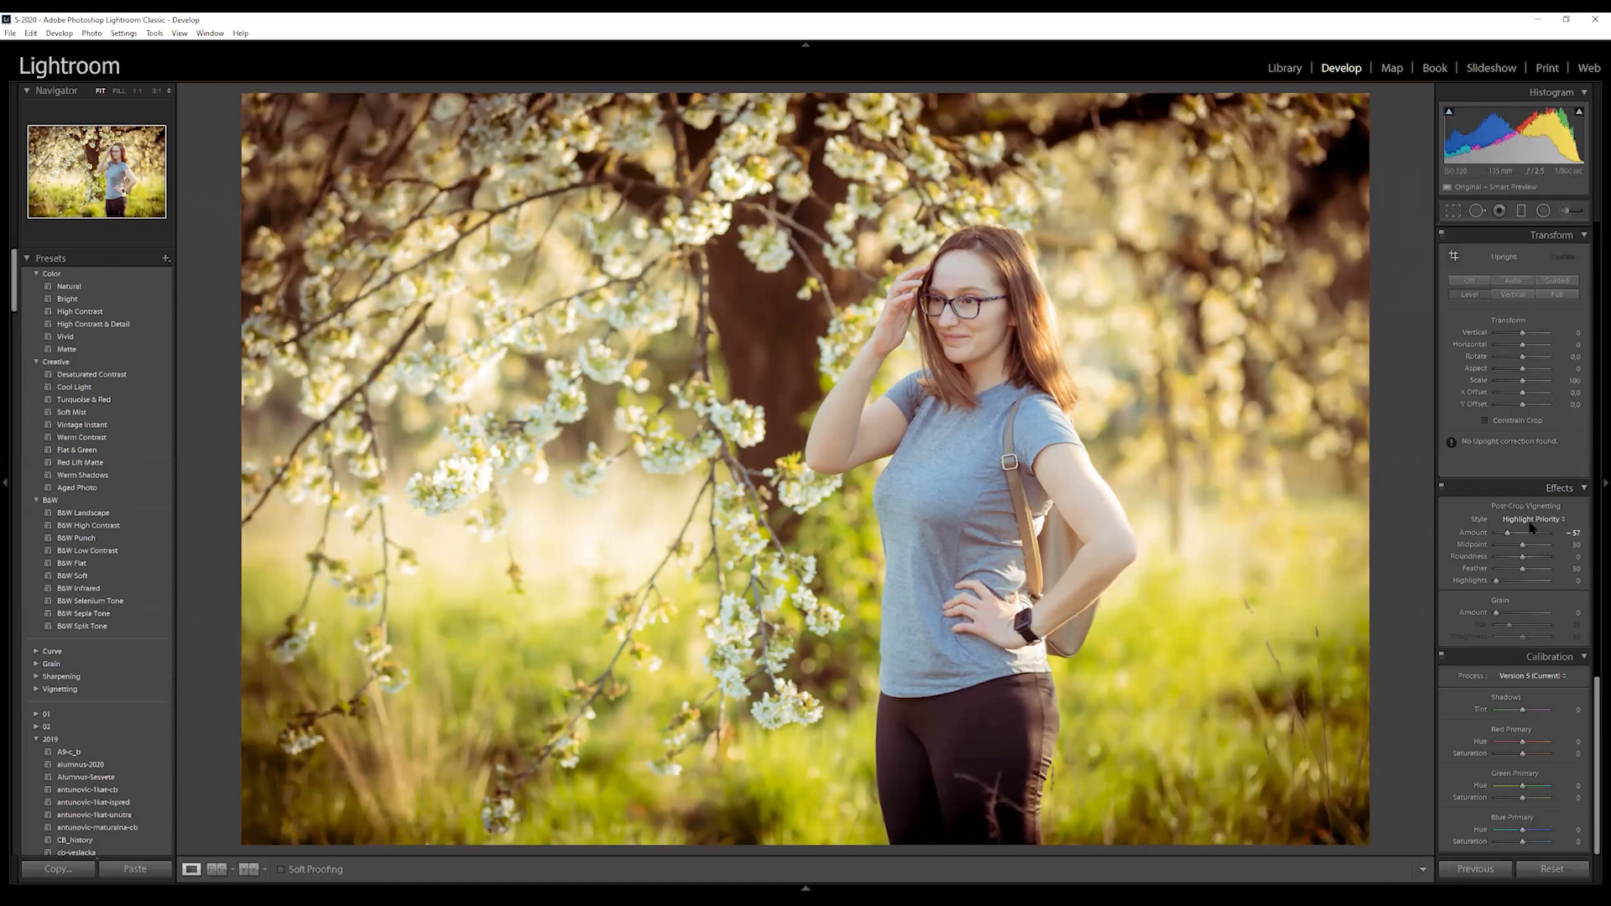
pyautogui.moveTo(1524, 546); pyautogui.dragTo(1384, 573)
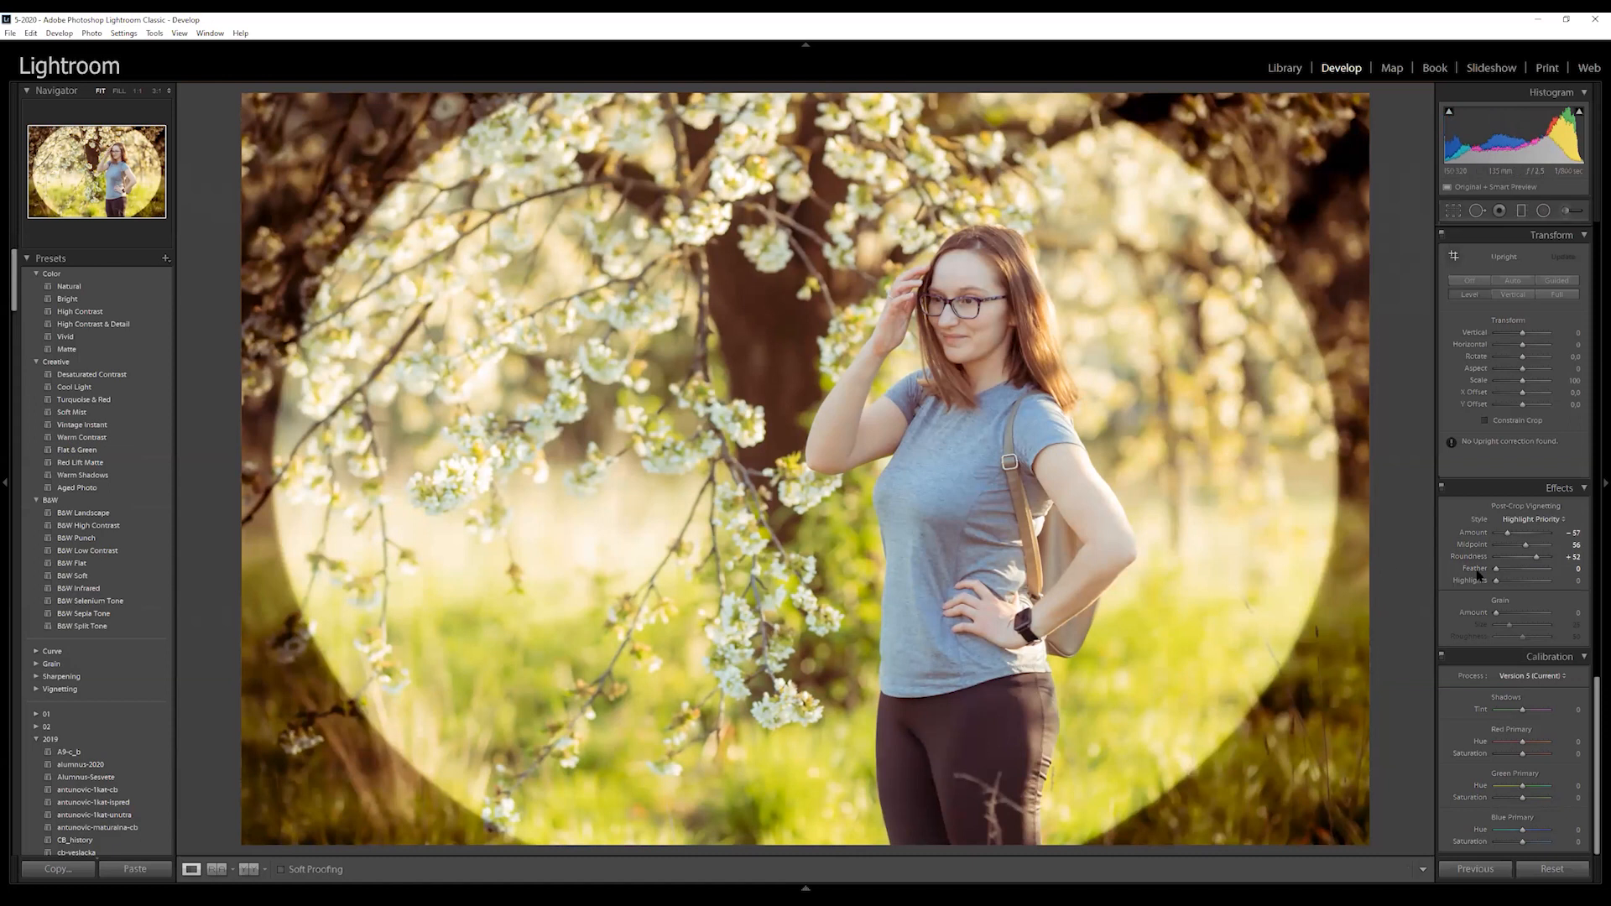
pyautogui.moveTo(1496, 572); pyautogui.dragTo(1510, 537)
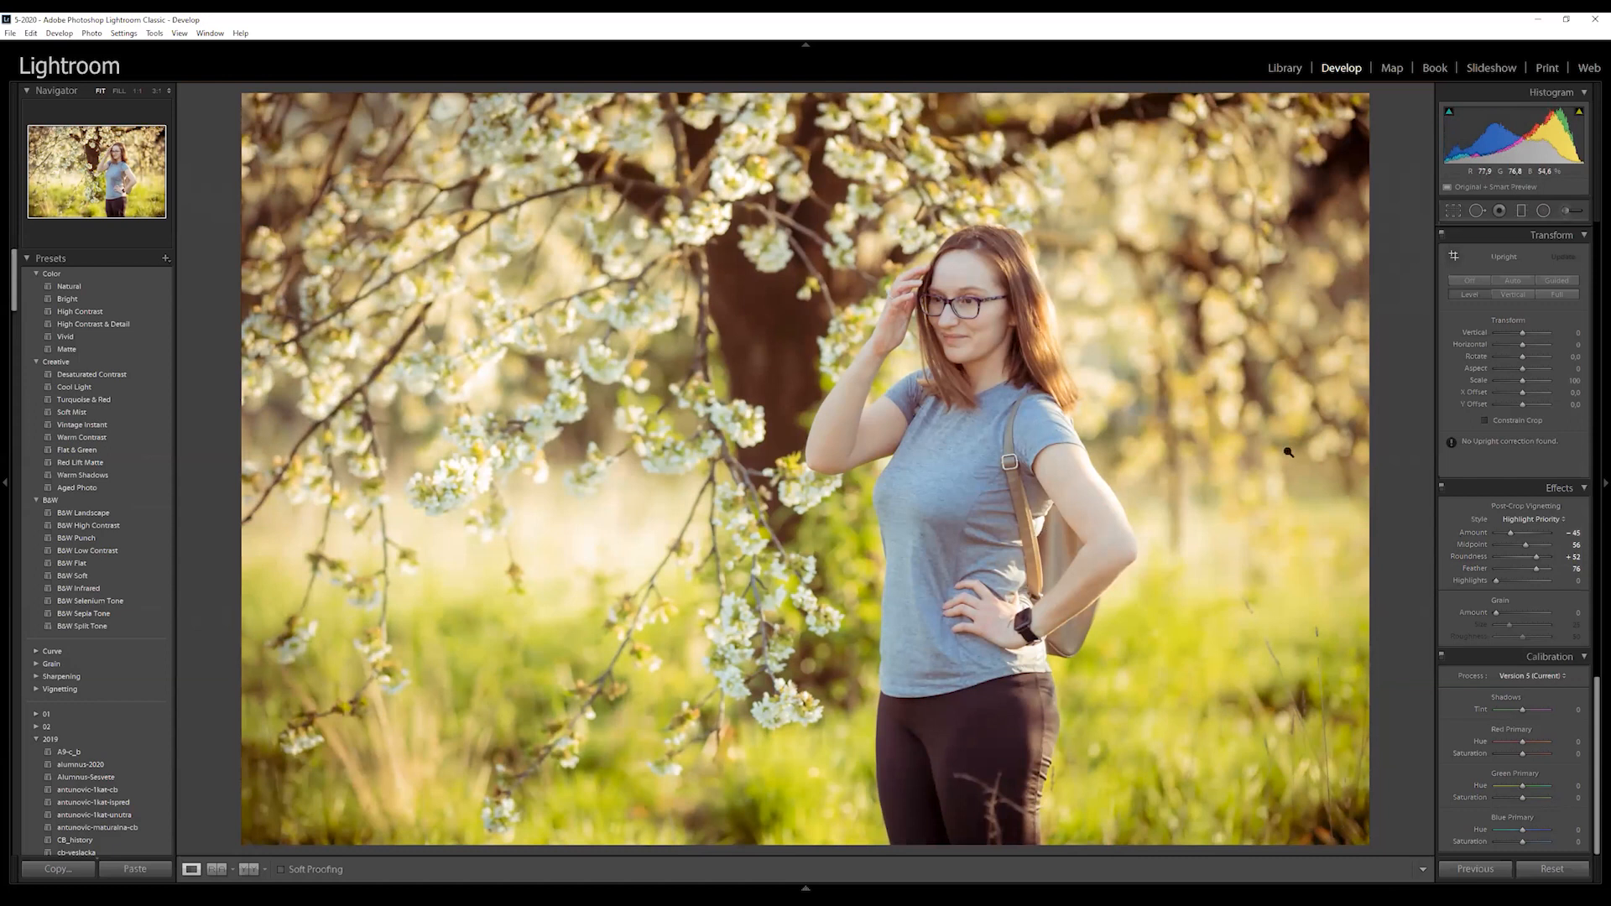
# Try adding grain while viewing the woman's face up close, and reset the grain amount to 0
pyautogui.click(1521, 613)
pyautogui.click(965, 303)
pyautogui.moveTo(1520, 613); pyautogui.dragTo(1550, 614)
pyautogui.doubleClick(1476, 614)
pyautogui.click(1233, 502)
# Try a Red Primary saturation of +26 in the calibration settings, and view the available process versions
pyautogui.moveTo(1517, 757); pyautogui.dragTo(1527, 756)
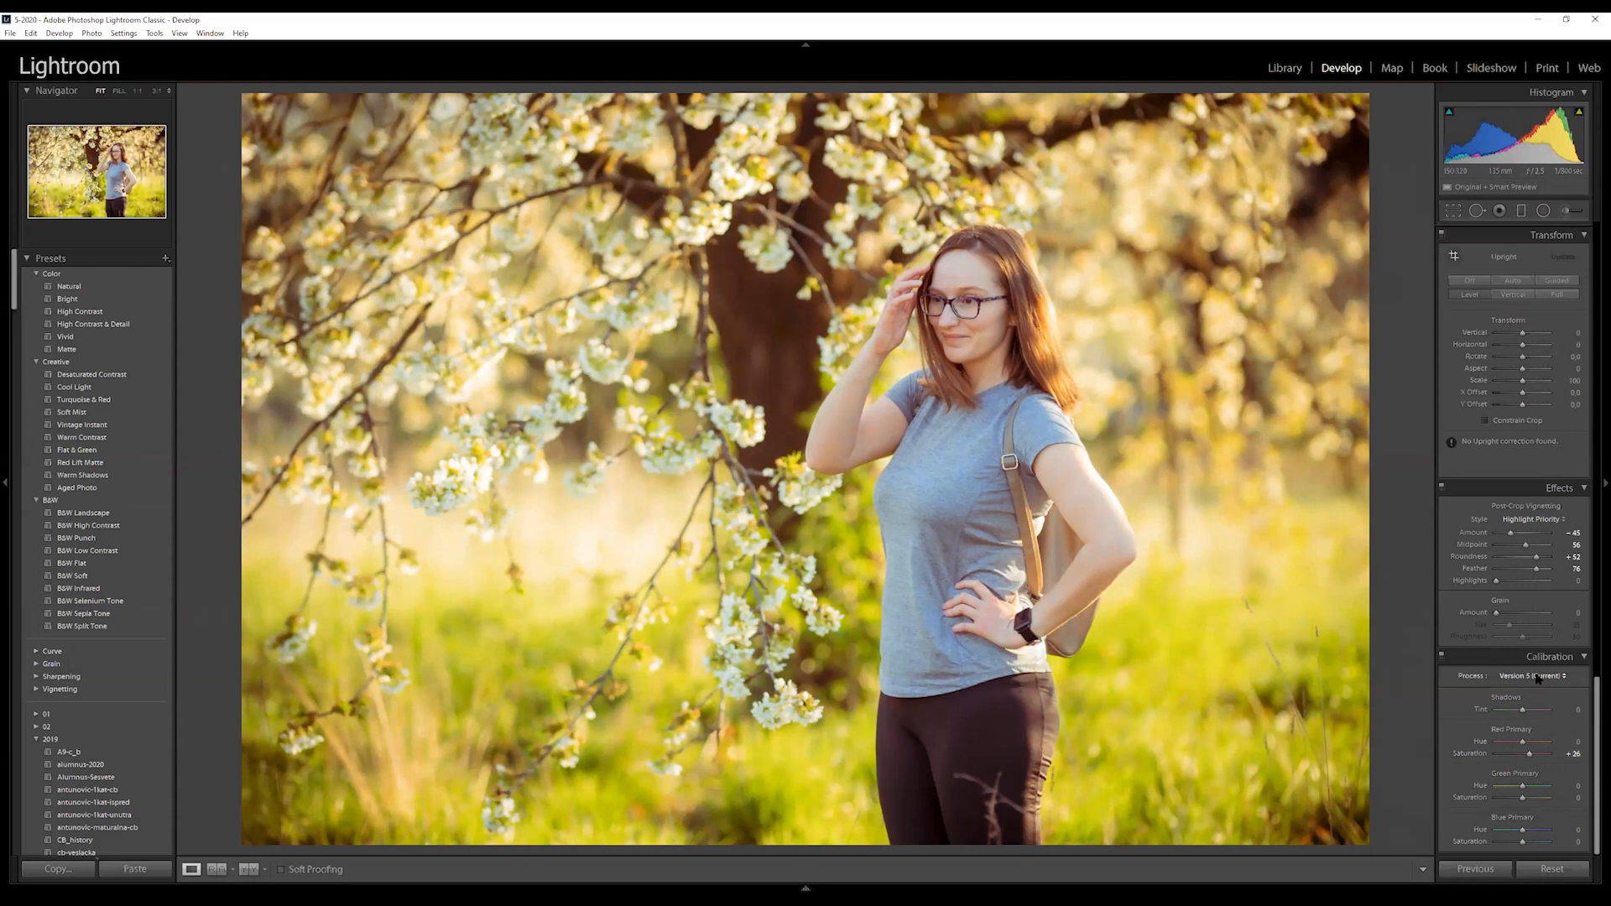
pyautogui.click(1537, 676)
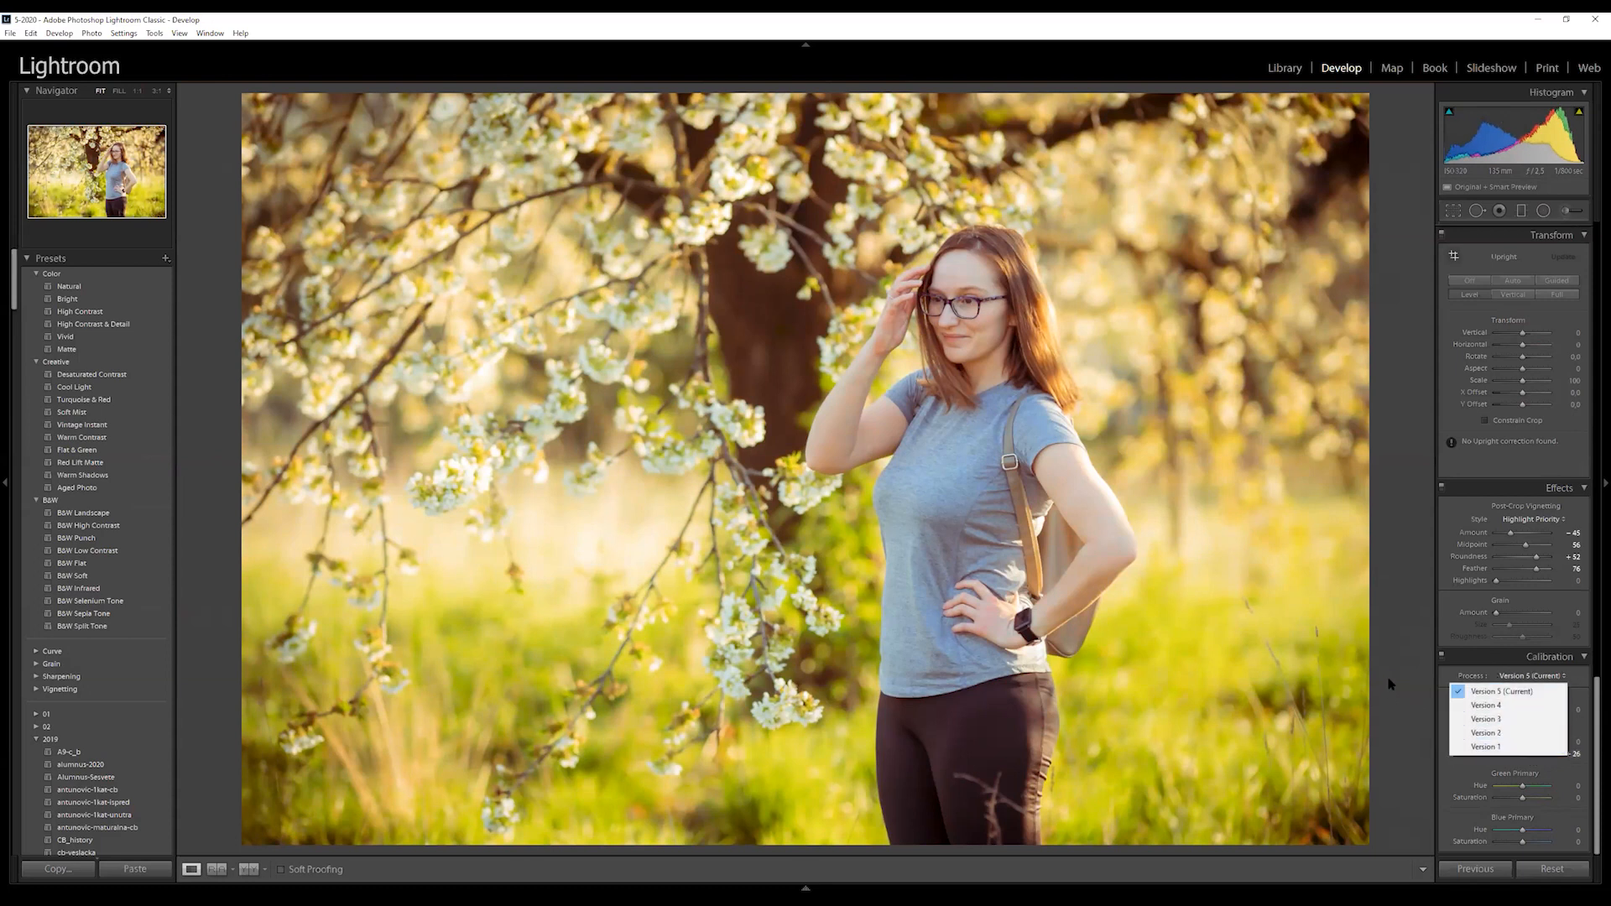
pyautogui.click(1412, 682)
# Try a Shadows tint of +61 and shifts of the primary colours, and reset all calibration values to 0
pyautogui.moveTo(1522, 710); pyautogui.dragTo(1529, 710)
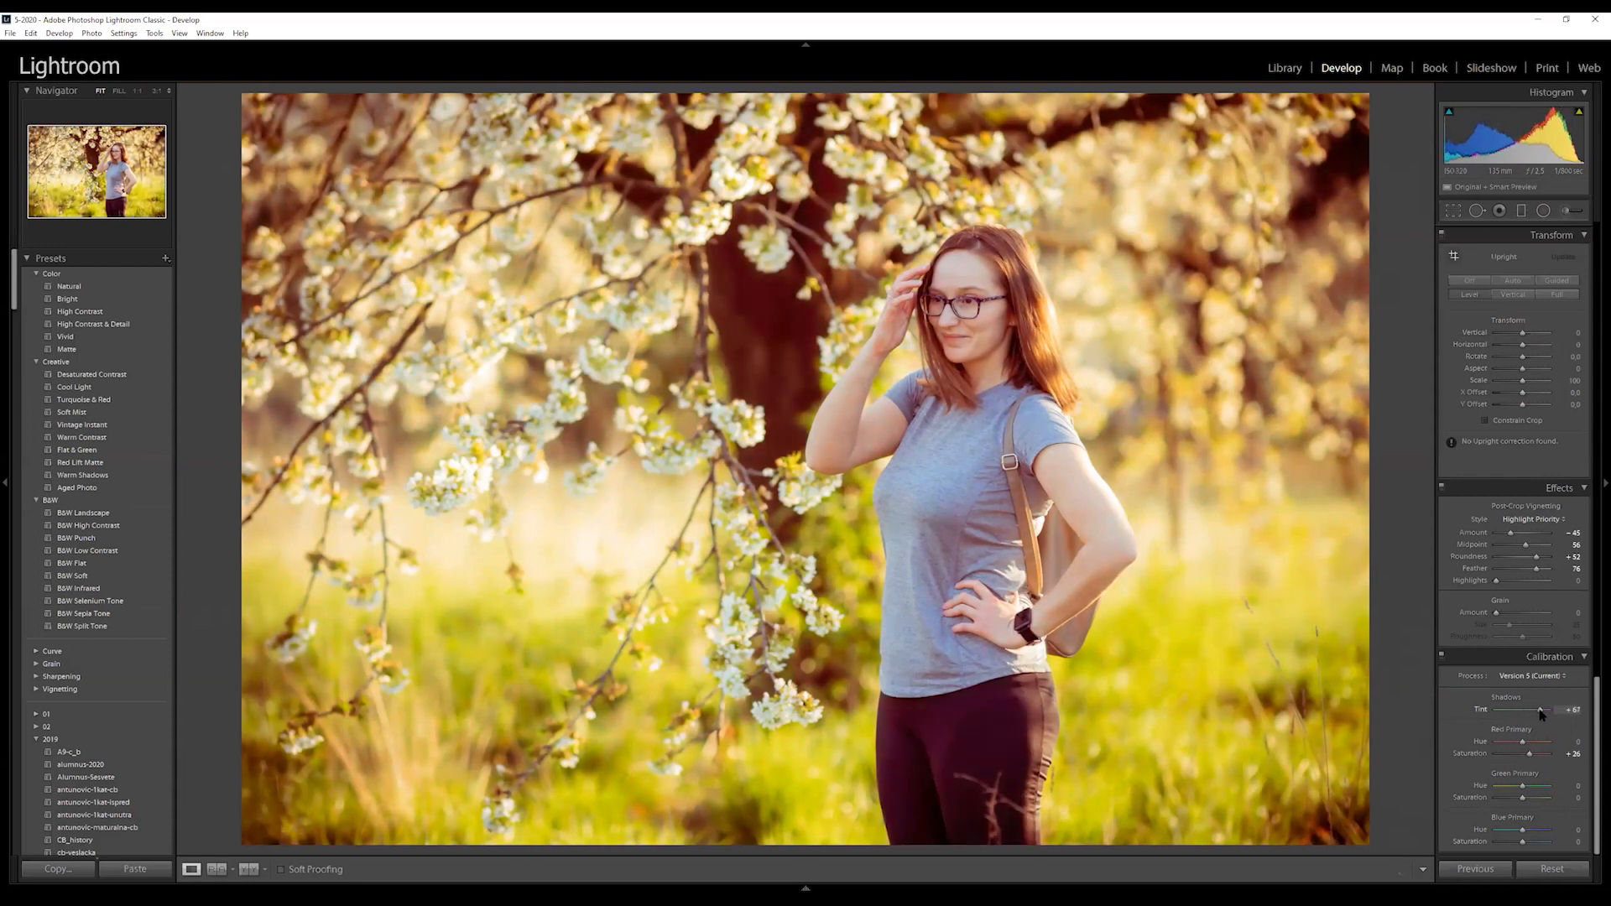
pyautogui.doubleClick(1529, 710)
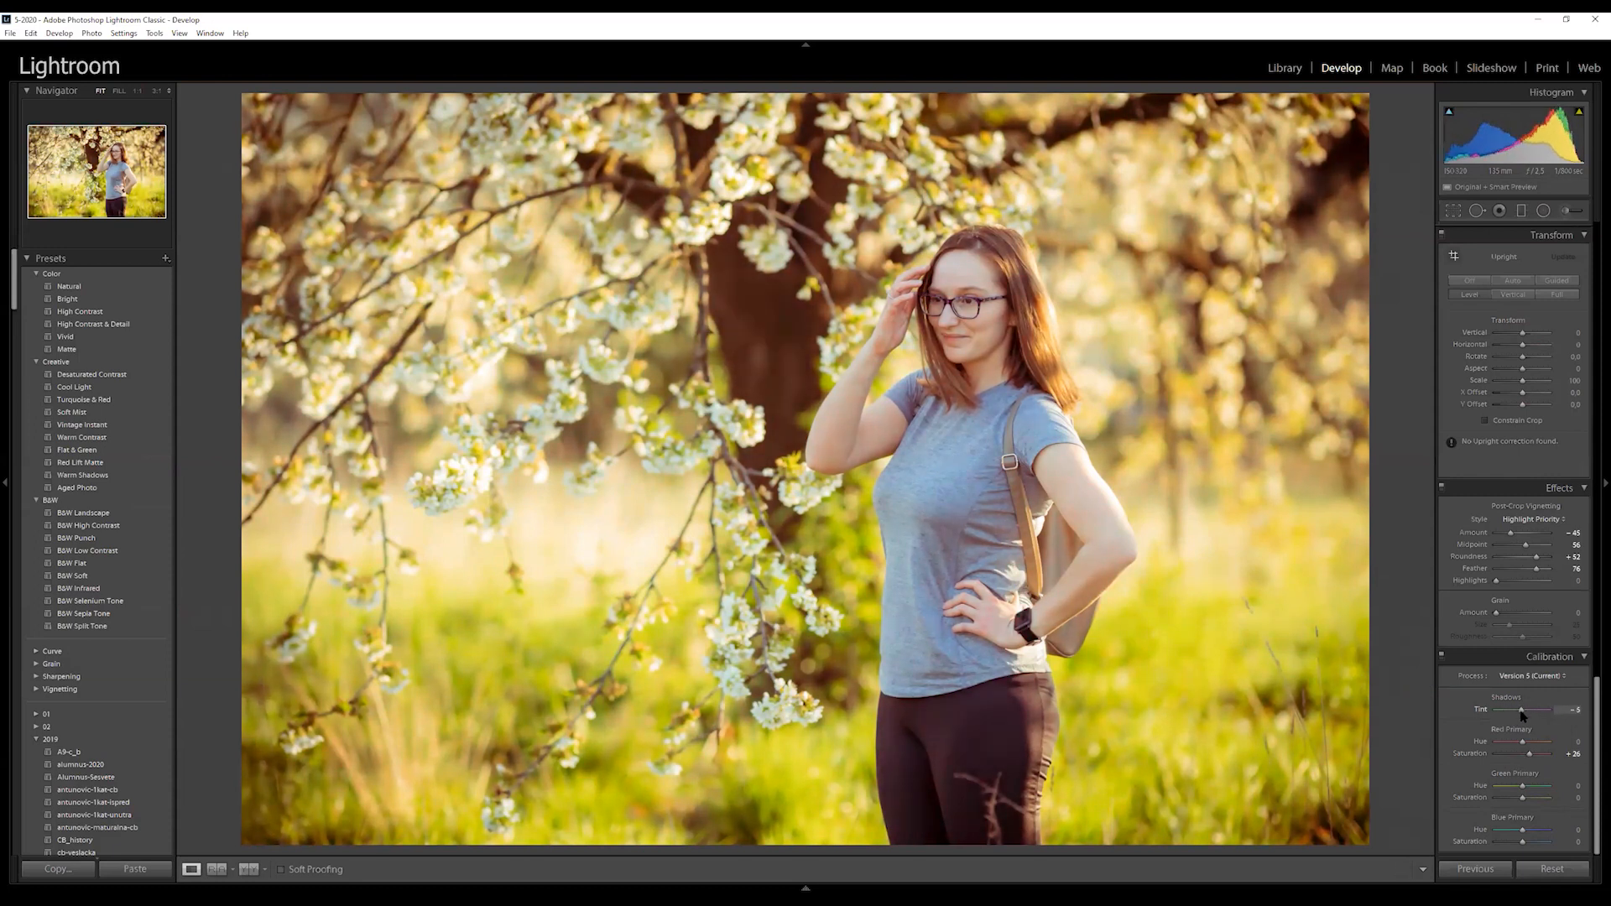
pyautogui.moveTo(1524, 745); pyautogui.dragTo(1523, 804)
pyautogui.doubleClick(1510, 743)
pyautogui.doubleClick(1522, 799)
pyautogui.doubleClick(1470, 753)
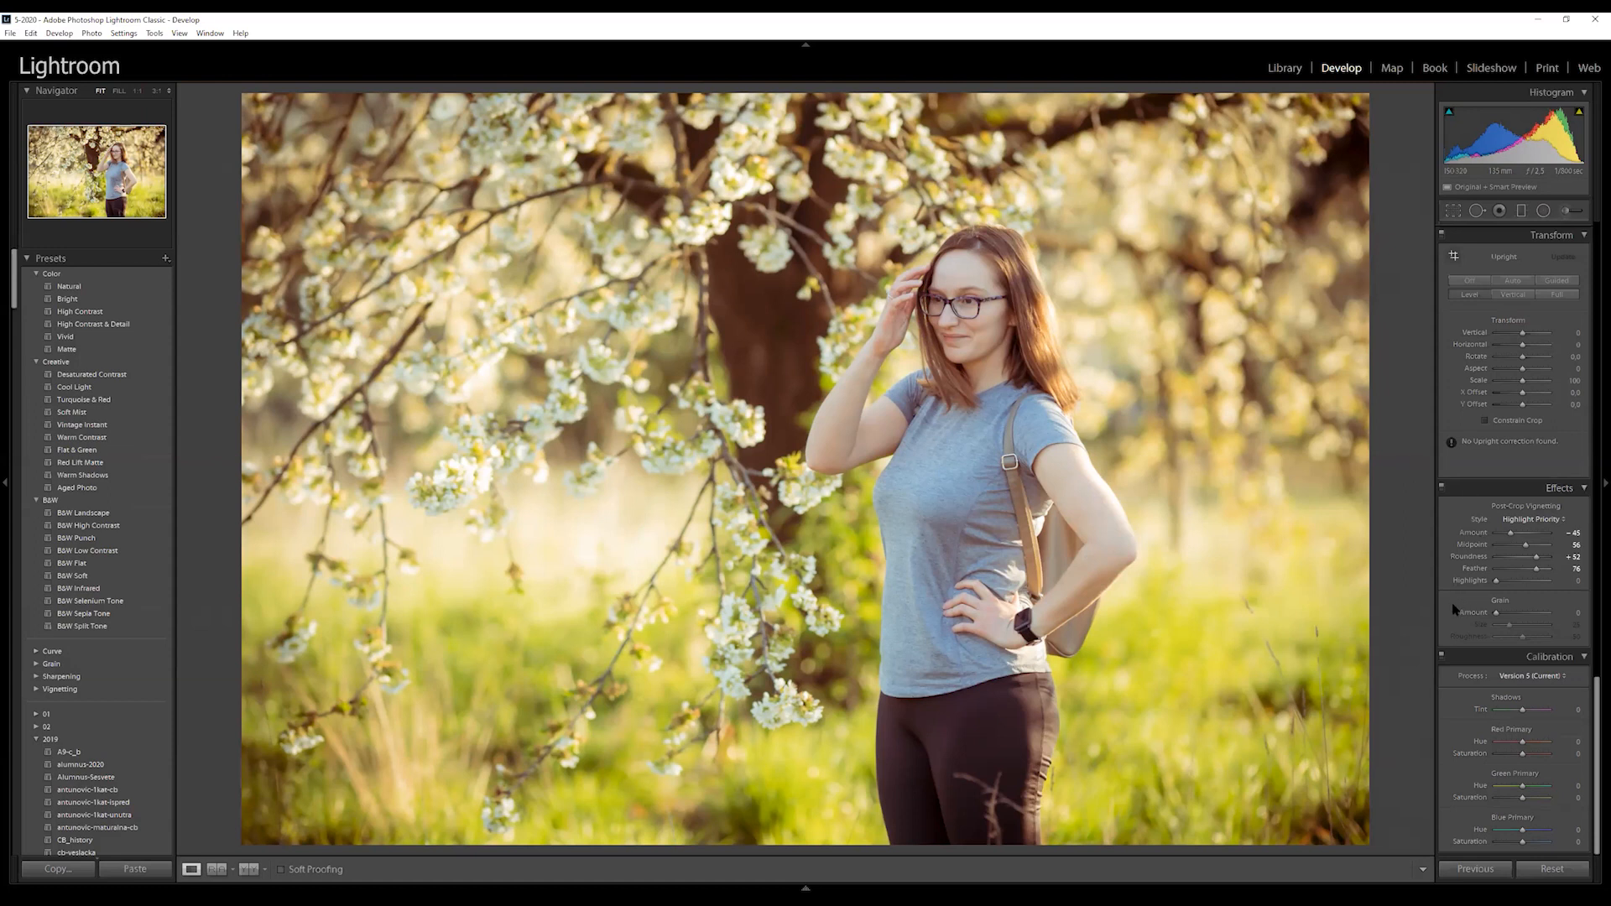
# Hide the presets side of the workspace to give the photo more room, and restore the layout
pyautogui.scroll(15, 1455, 610)
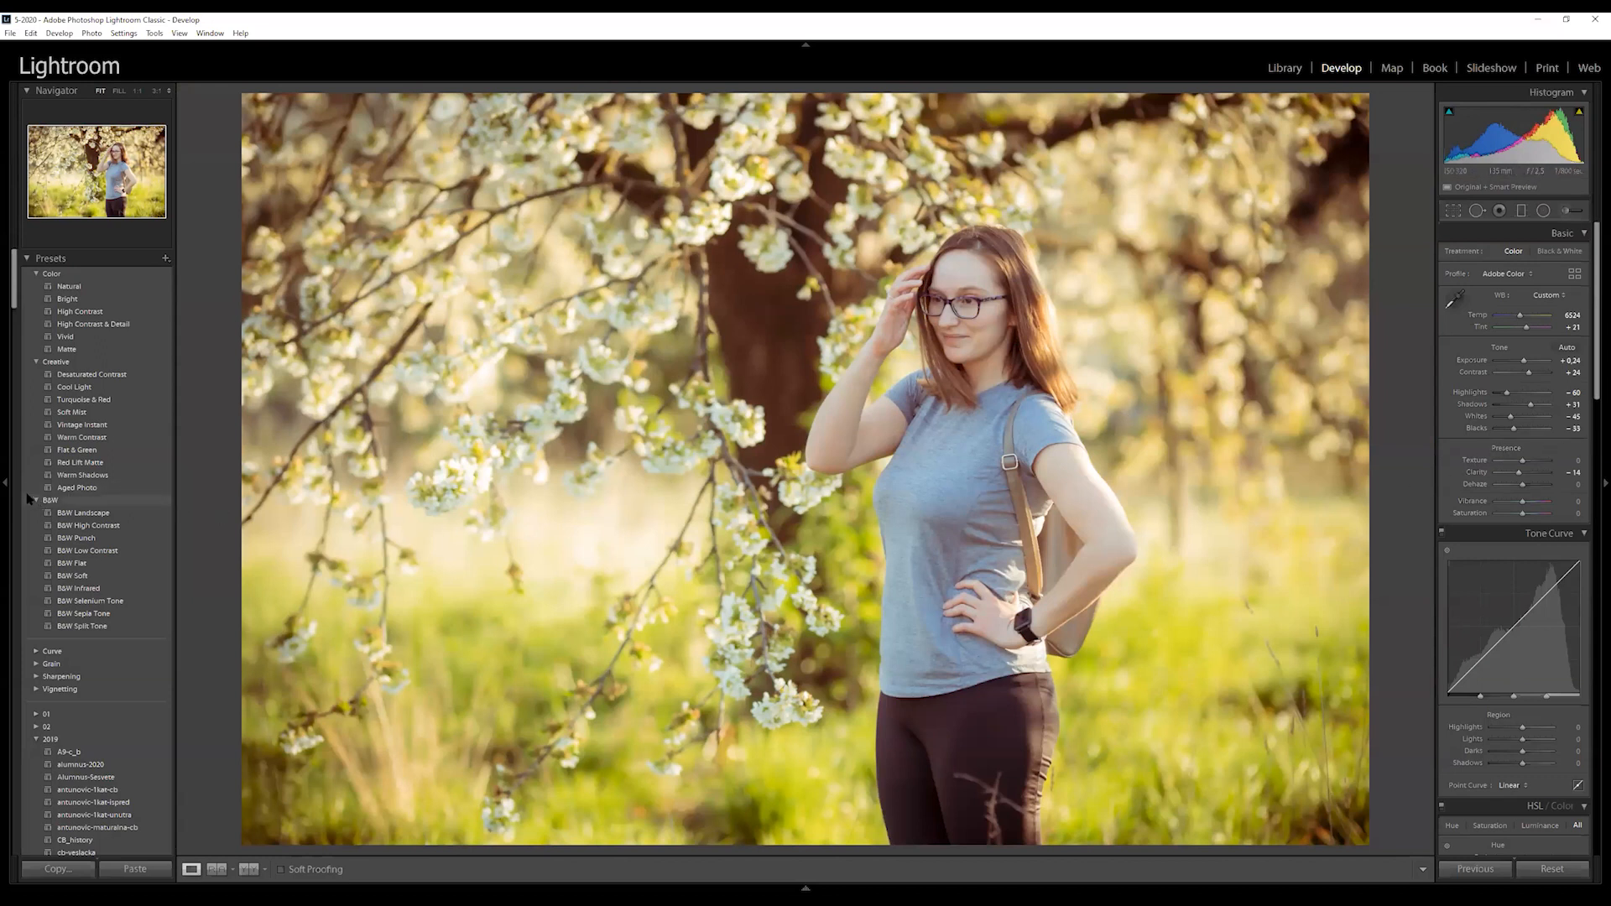
pyautogui.press('g')
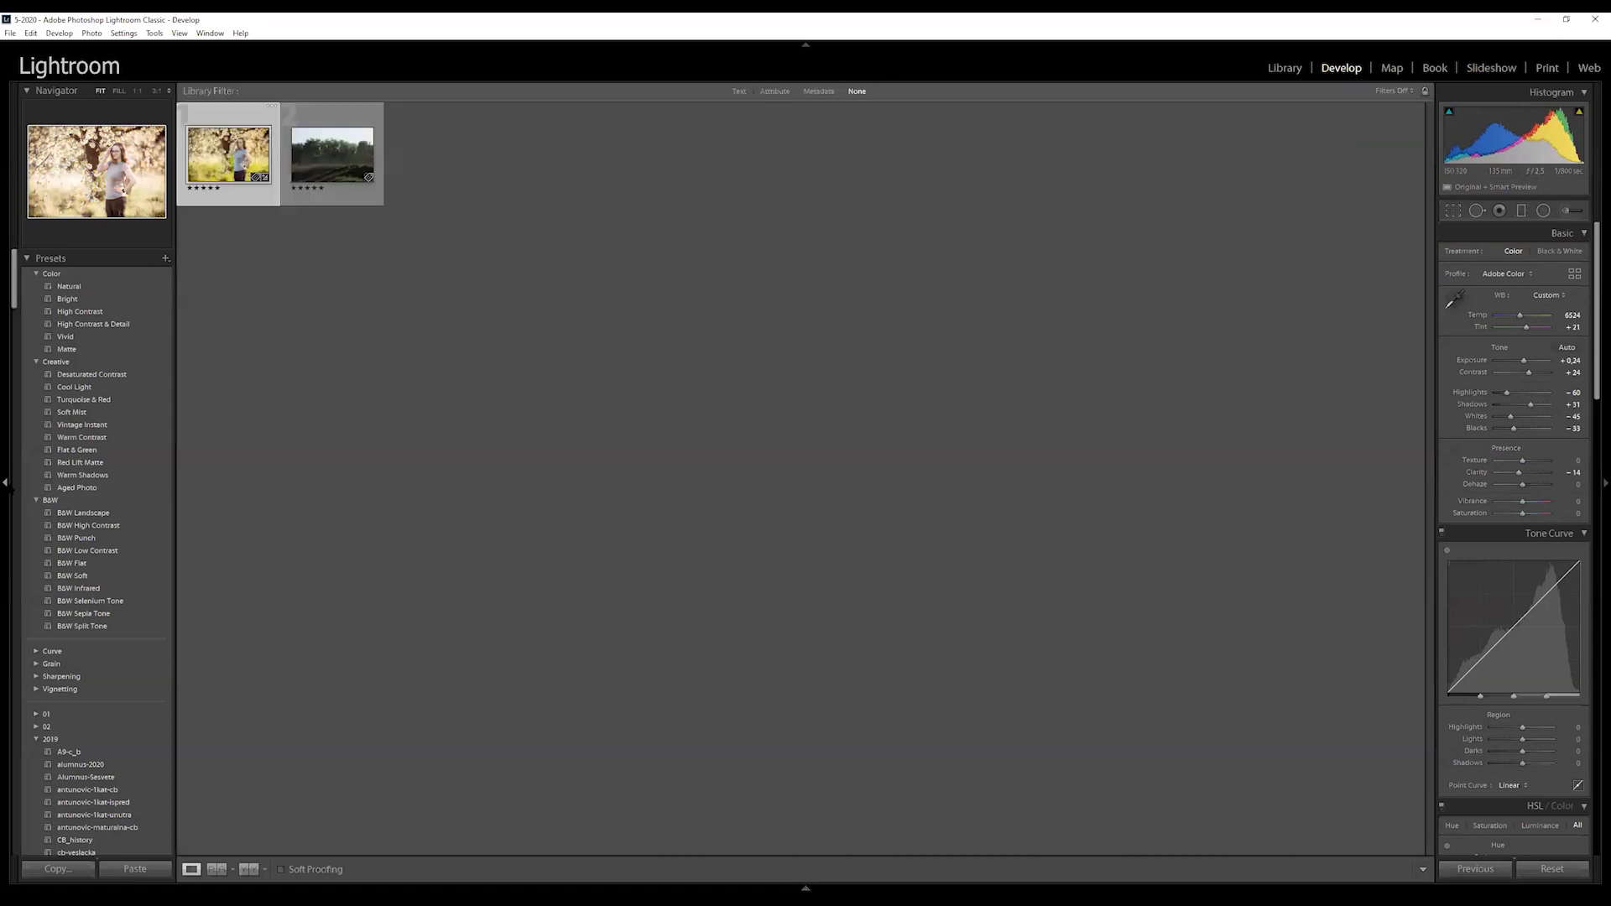
pyautogui.click(7, 485)
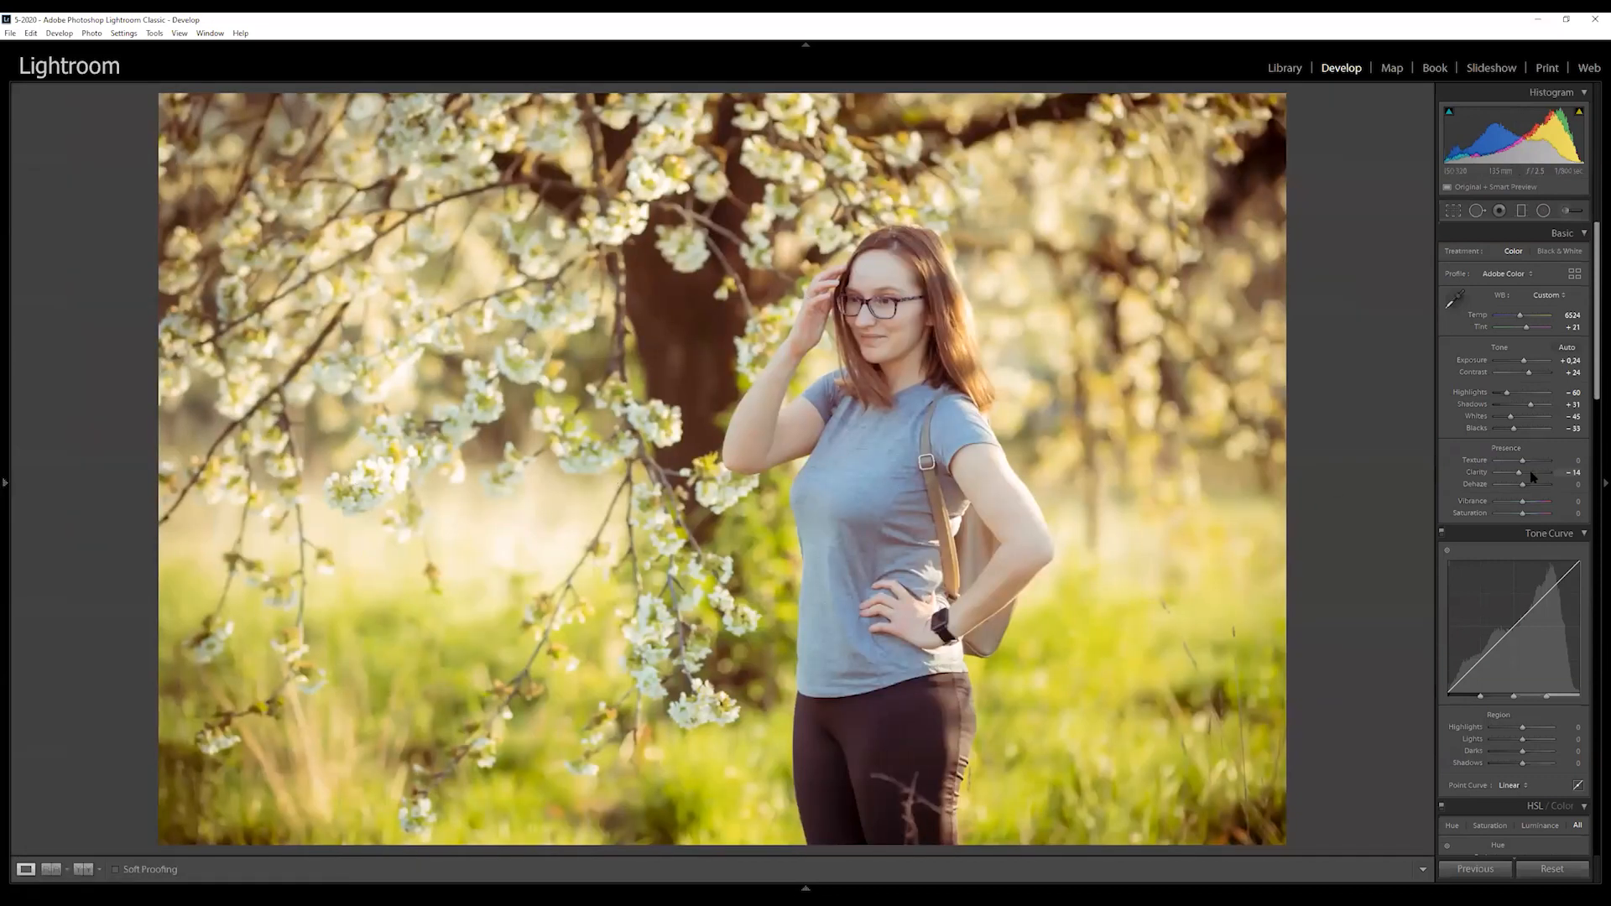
pyautogui.moveTo(5, 484)
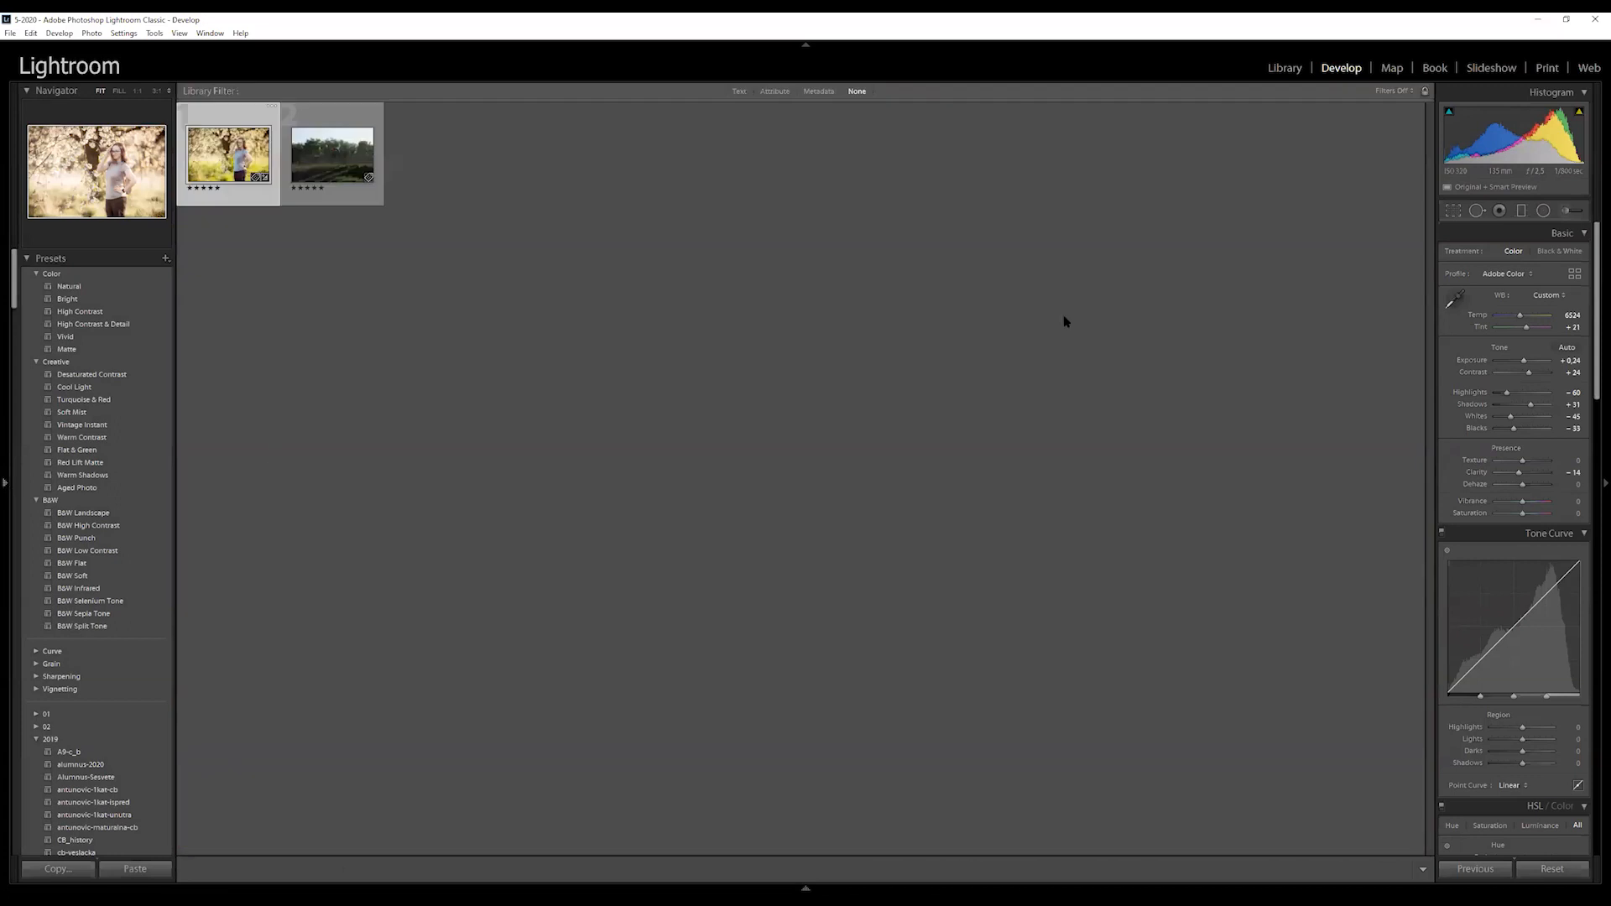
pyautogui.click(805, 45)
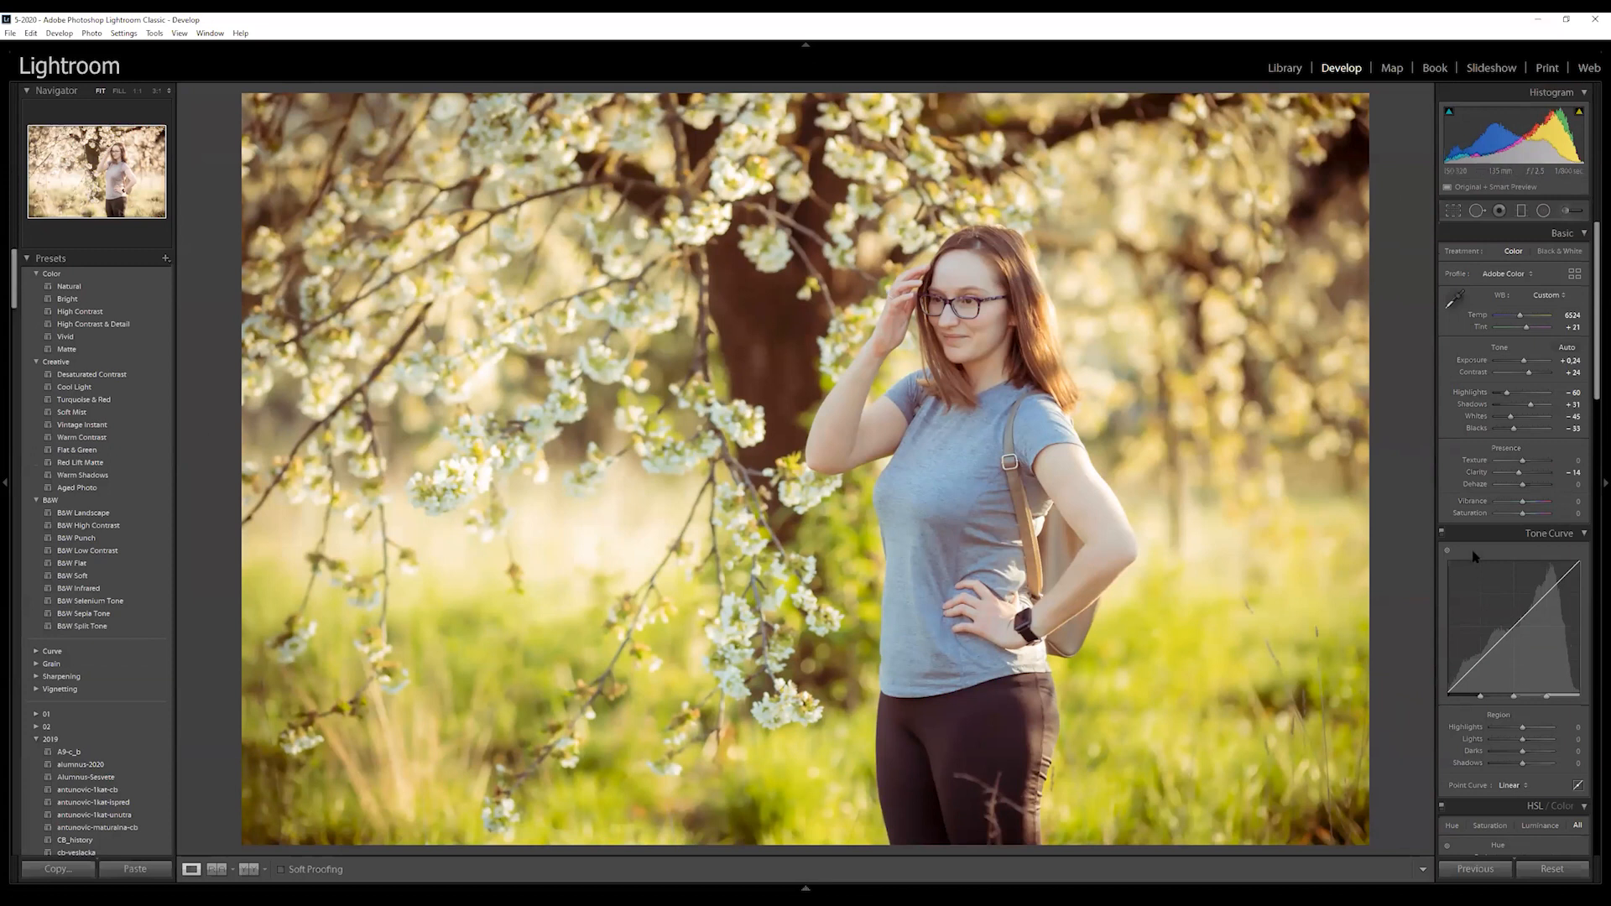
# Reset all of the portrait's develop settings, and undo the reset
pyautogui.click(1552, 869)
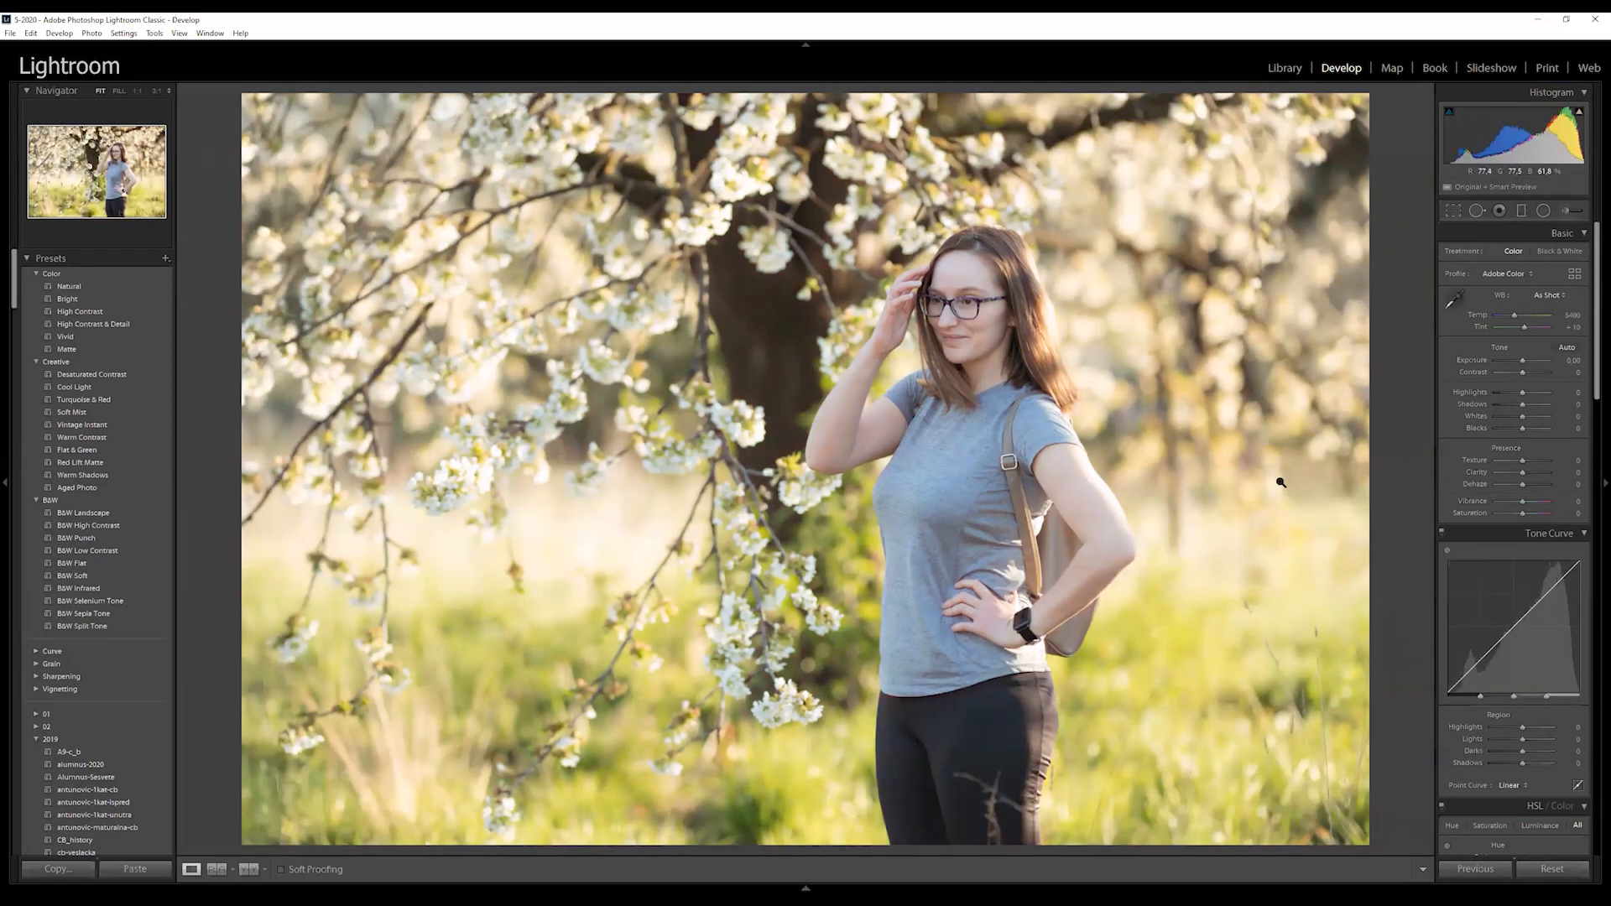
pyautogui.hotkey('ctrl', 'z')
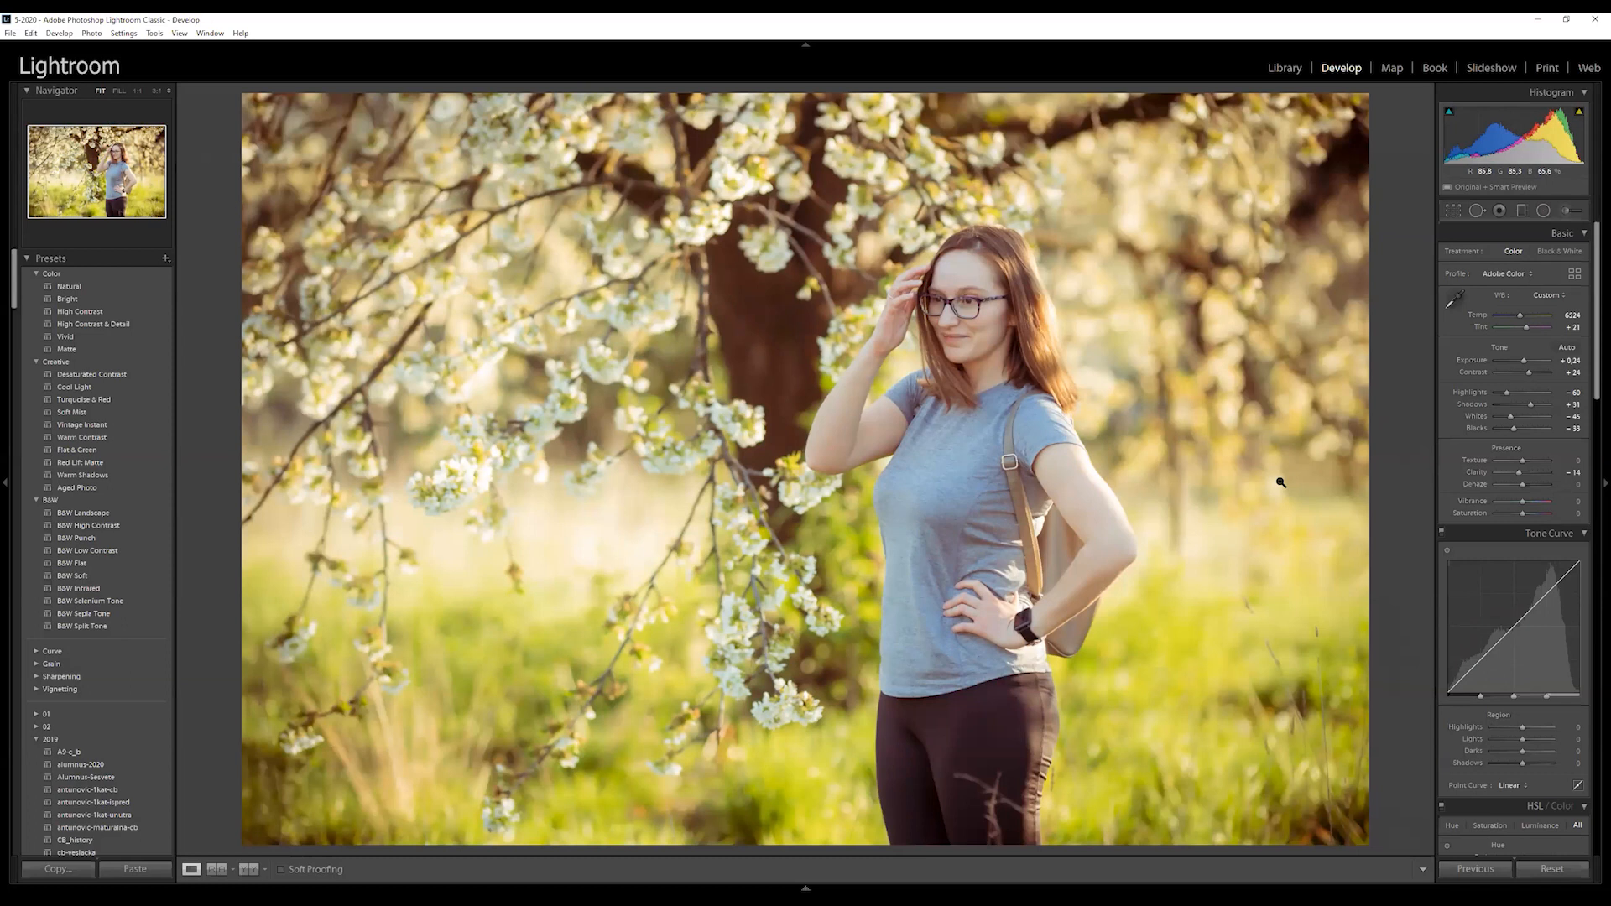
# Open the motocross photo from the library for developing, and inspect the rider at 1:1
pyautogui.press('g')
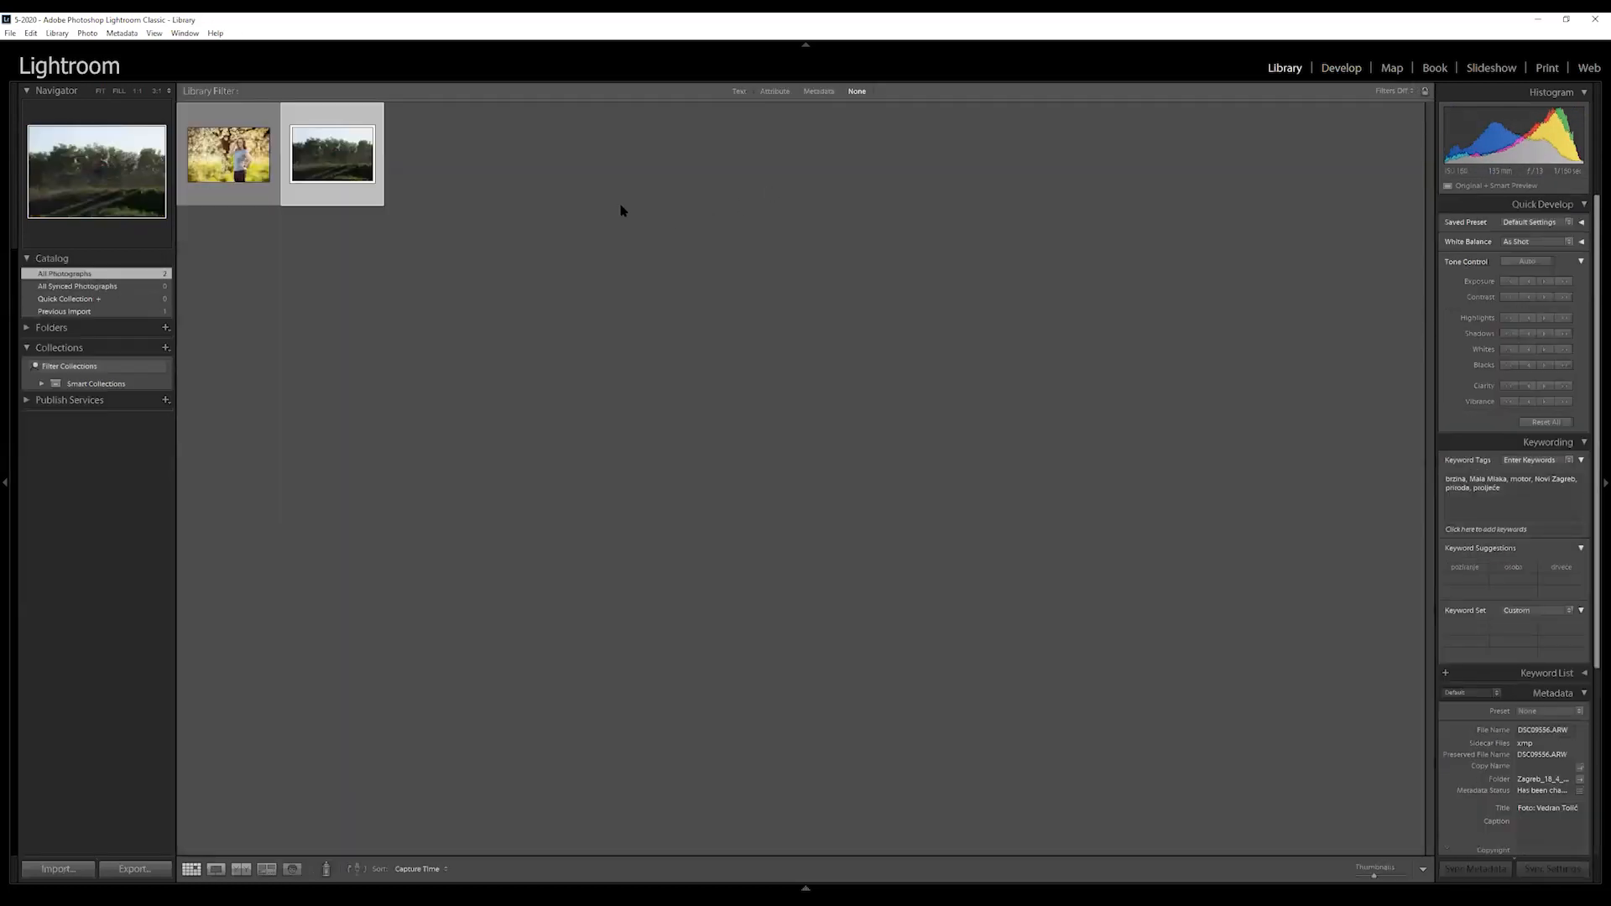
pyautogui.press('d')
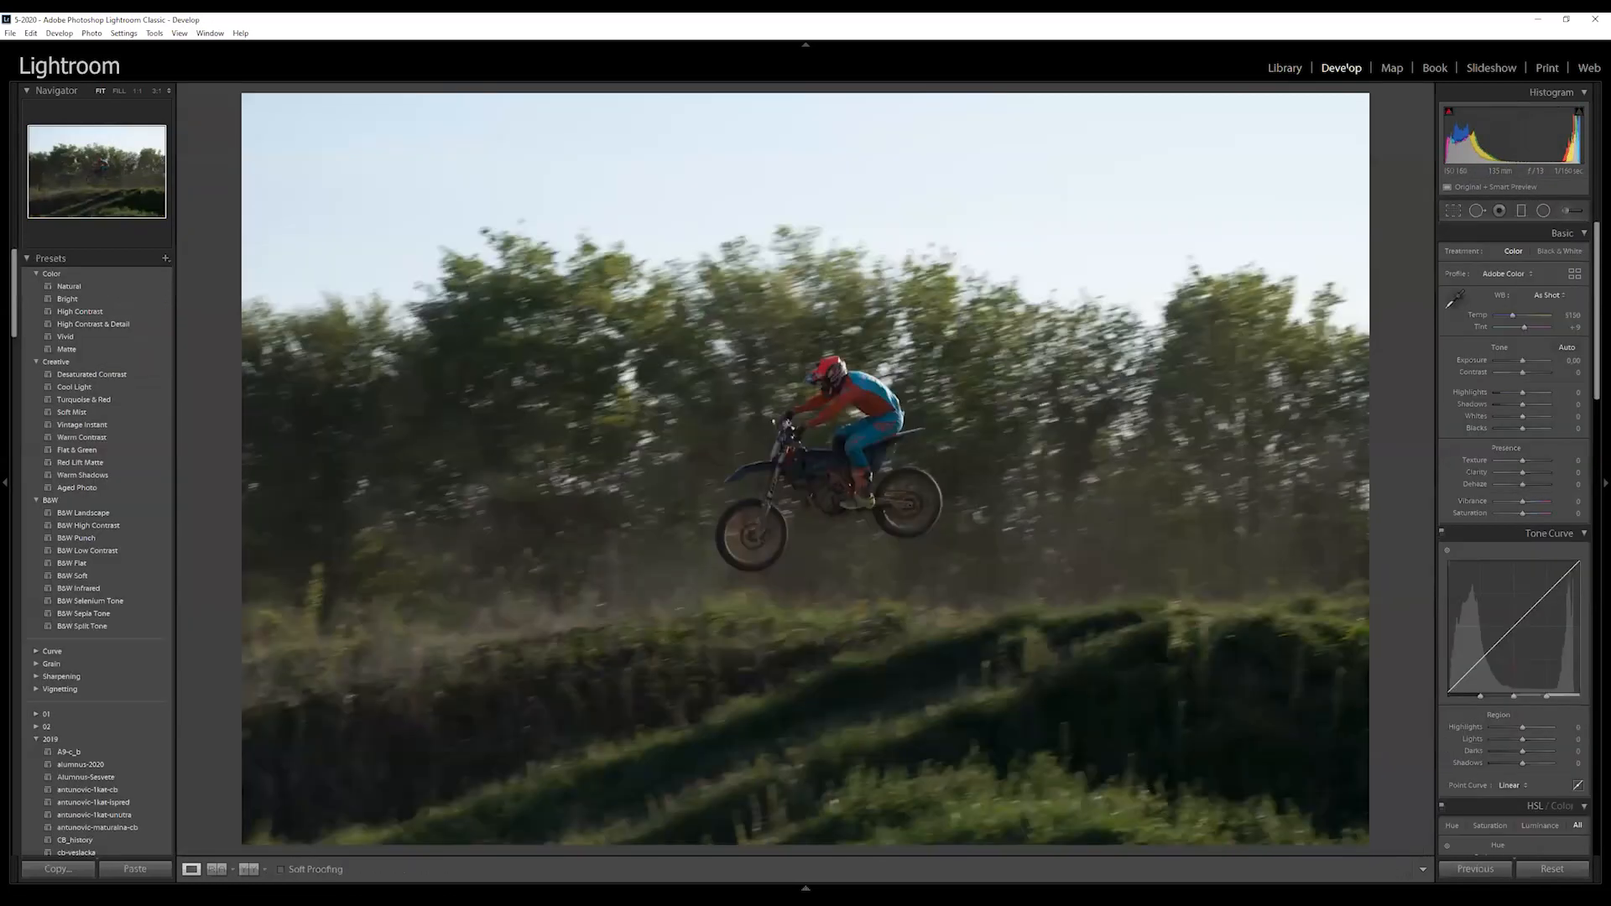
pyautogui.click(845, 400)
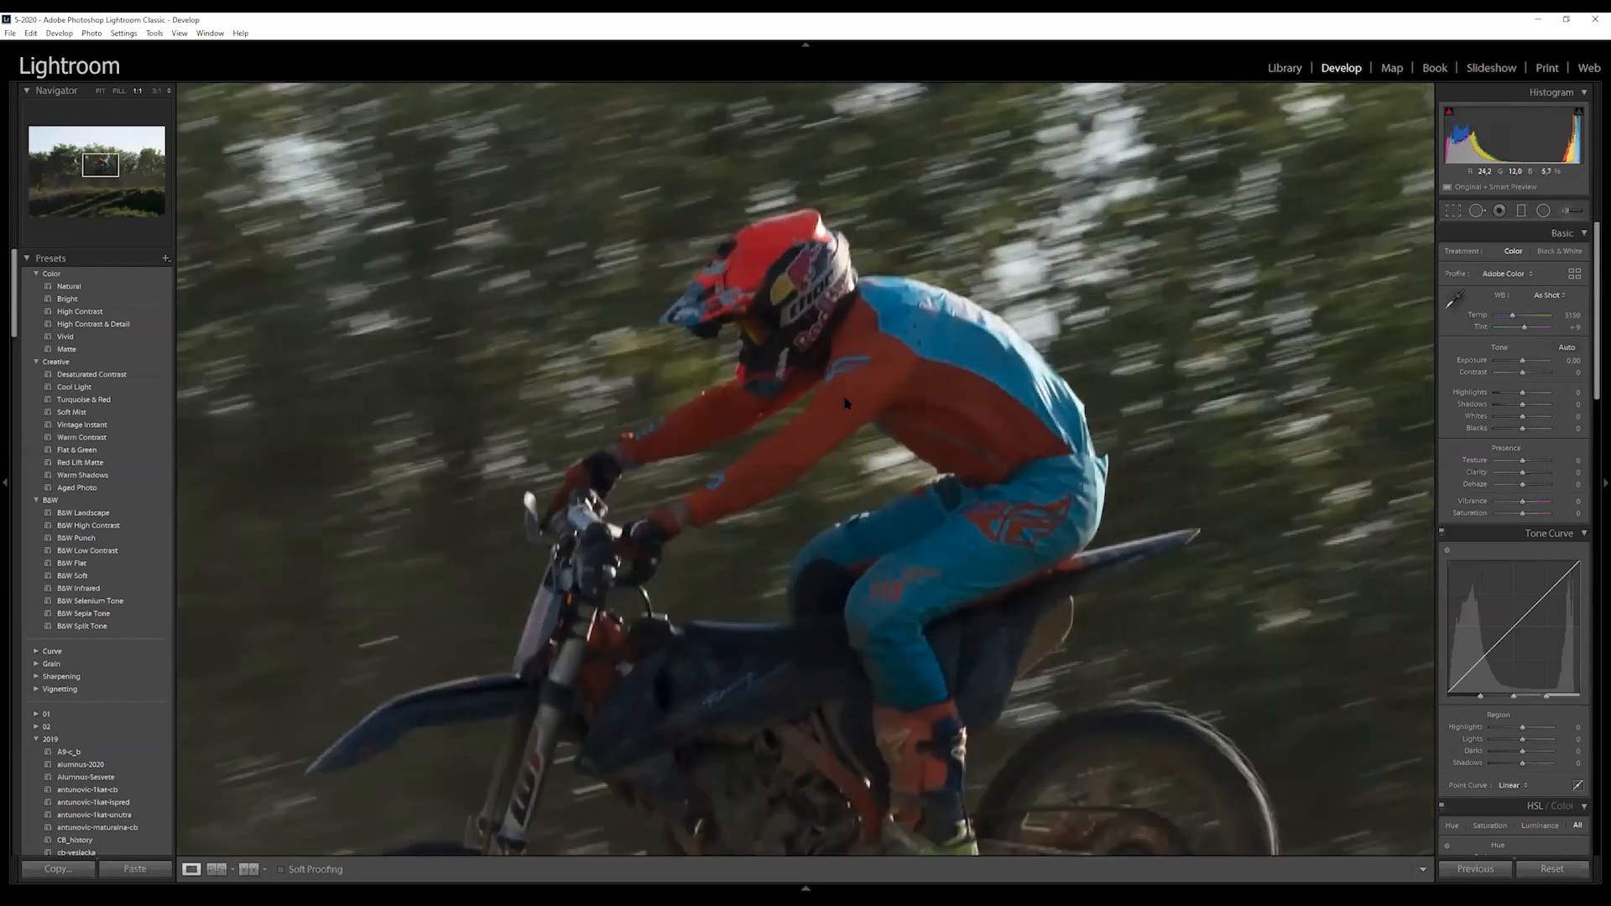
pyautogui.click(844, 397)
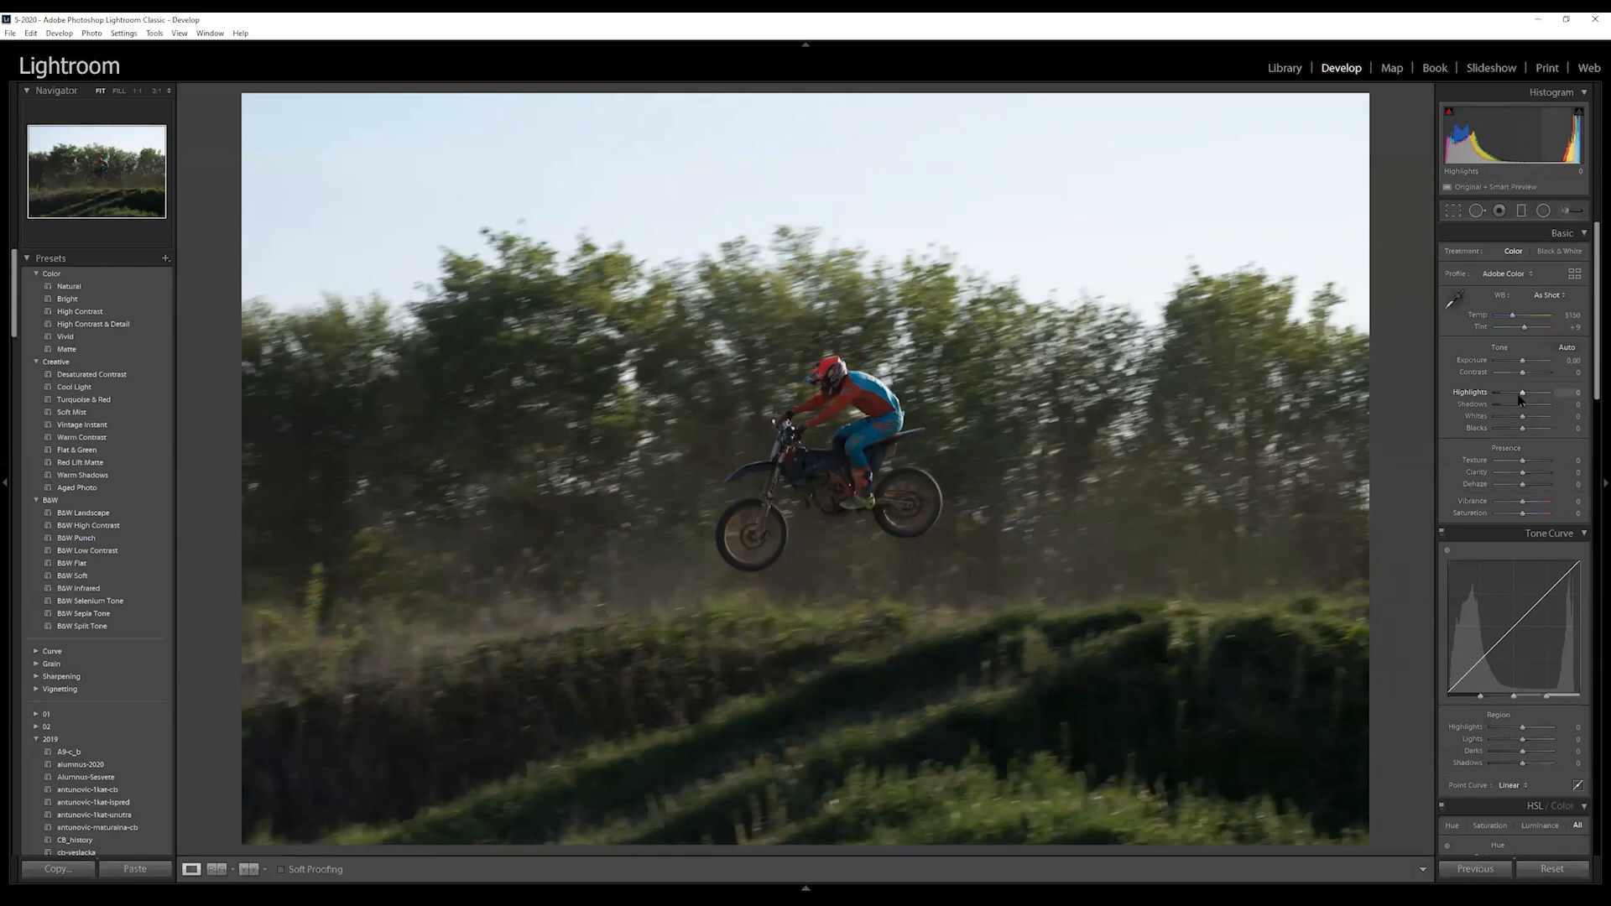
# Set the motocross photo's Highlights to -100, Shadows to +100, Whites to -67, Blacks to -17 and Contrast to +31
pyautogui.moveTo(1521, 393); pyautogui.dragTo(1517, 433)
pyautogui.click(1551, 404)
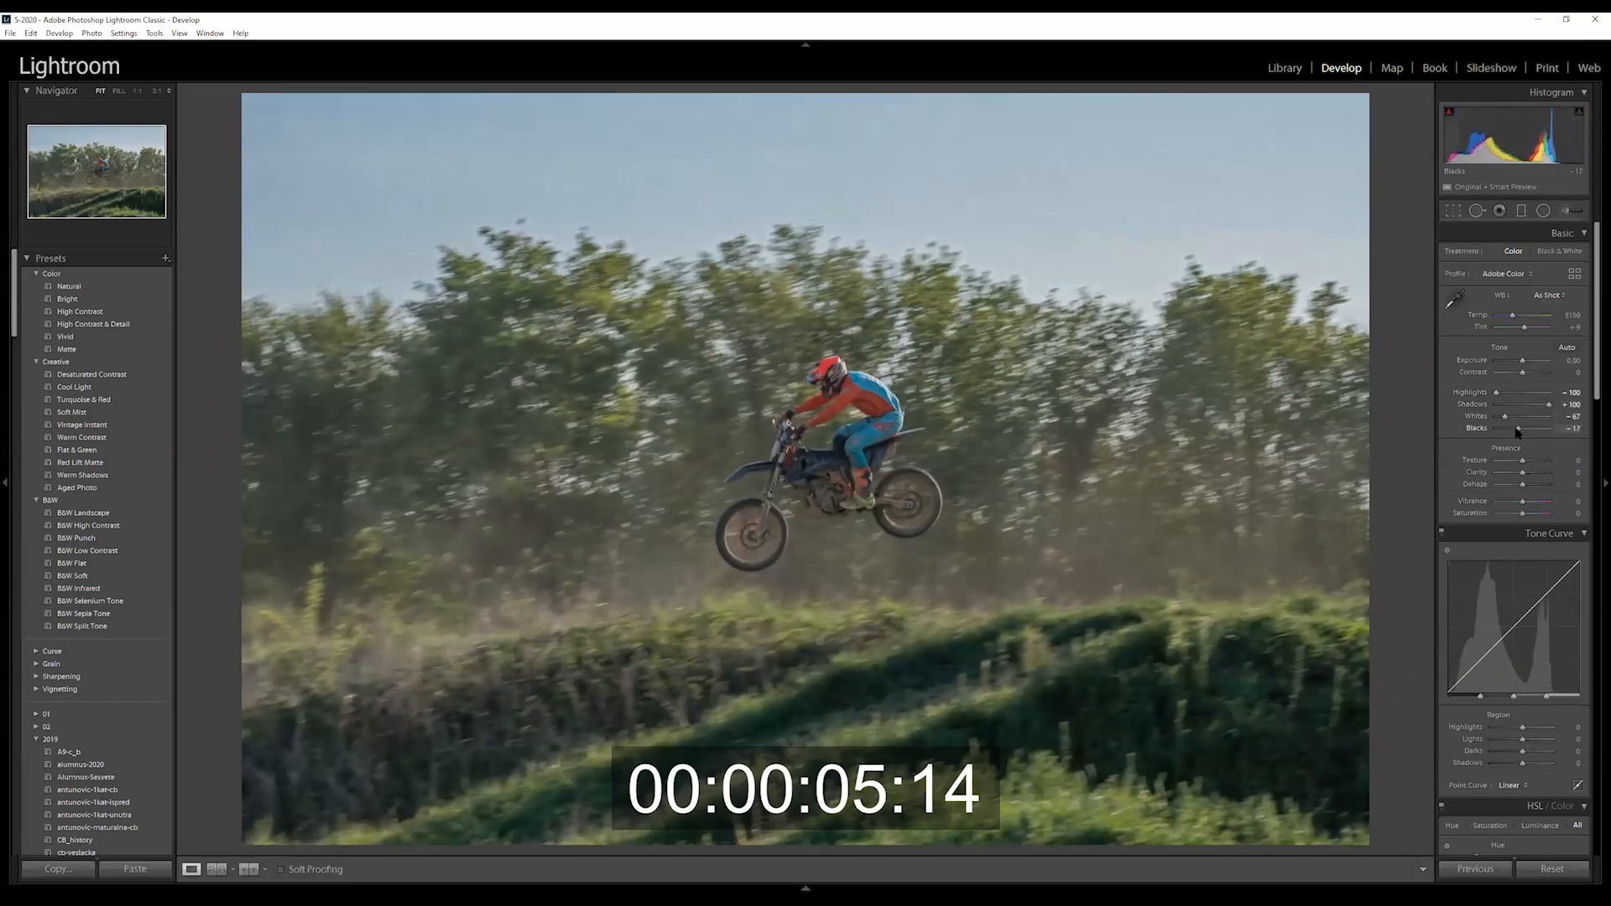
pyautogui.moveTo(1522, 372); pyautogui.dragTo(1530, 371)
# Set the motocross photo's Vibrance to +43, Texture to +40, Clarity to +31, Saturation to +14 and Exposure to +0.36
pyautogui.moveTo(1522, 501); pyautogui.dragTo(1533, 502)
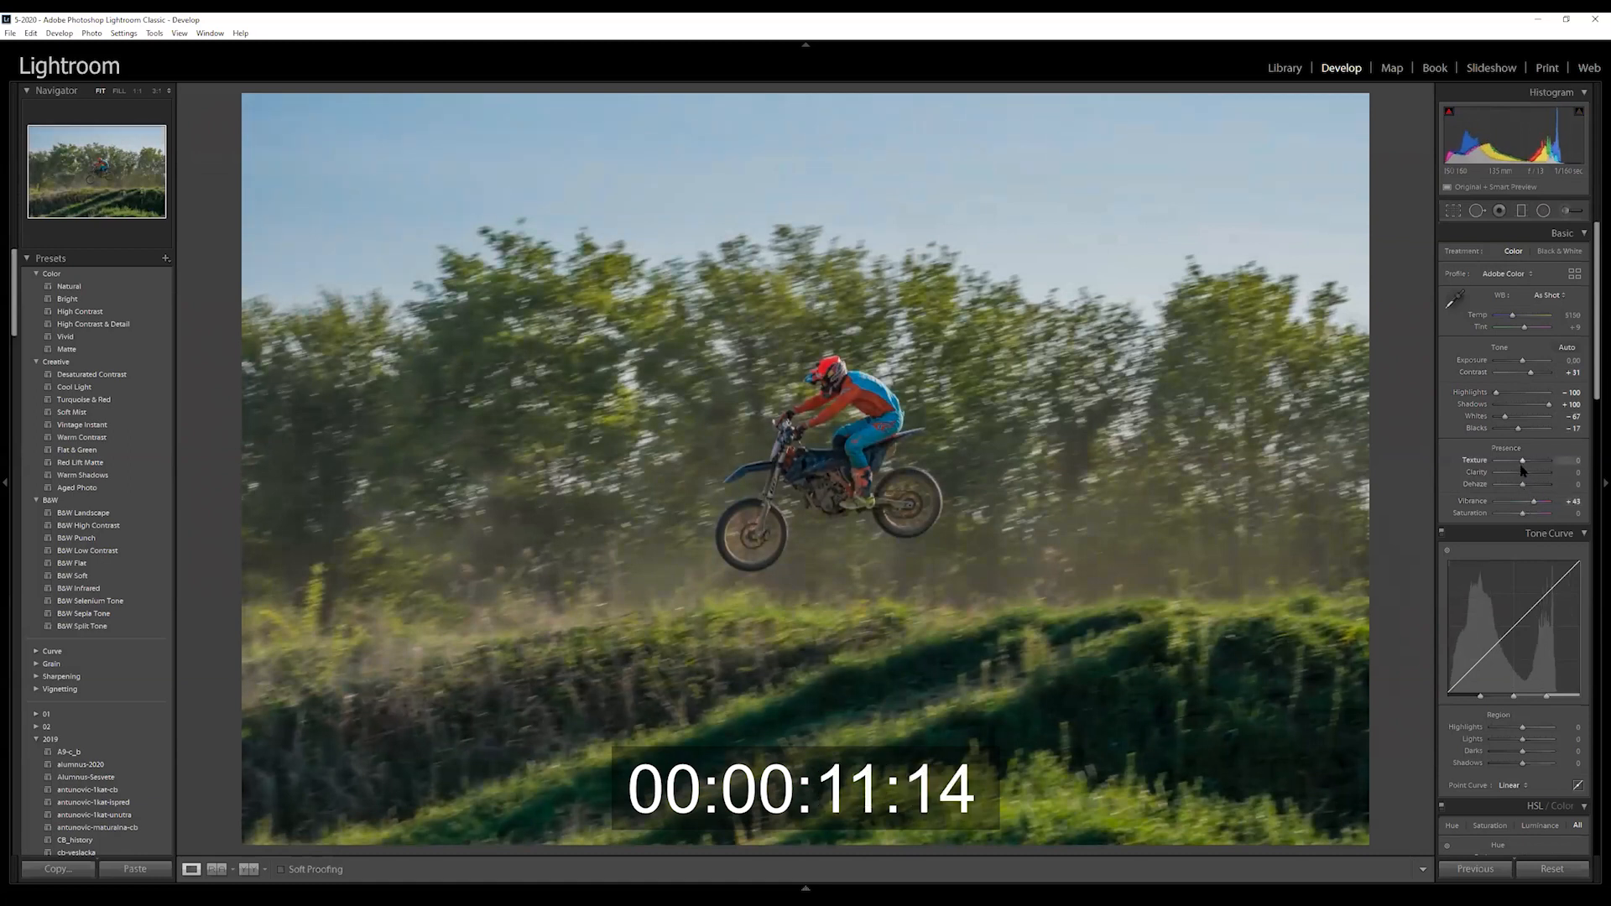
pyautogui.moveTo(1522, 465); pyautogui.dragTo(1532, 467)
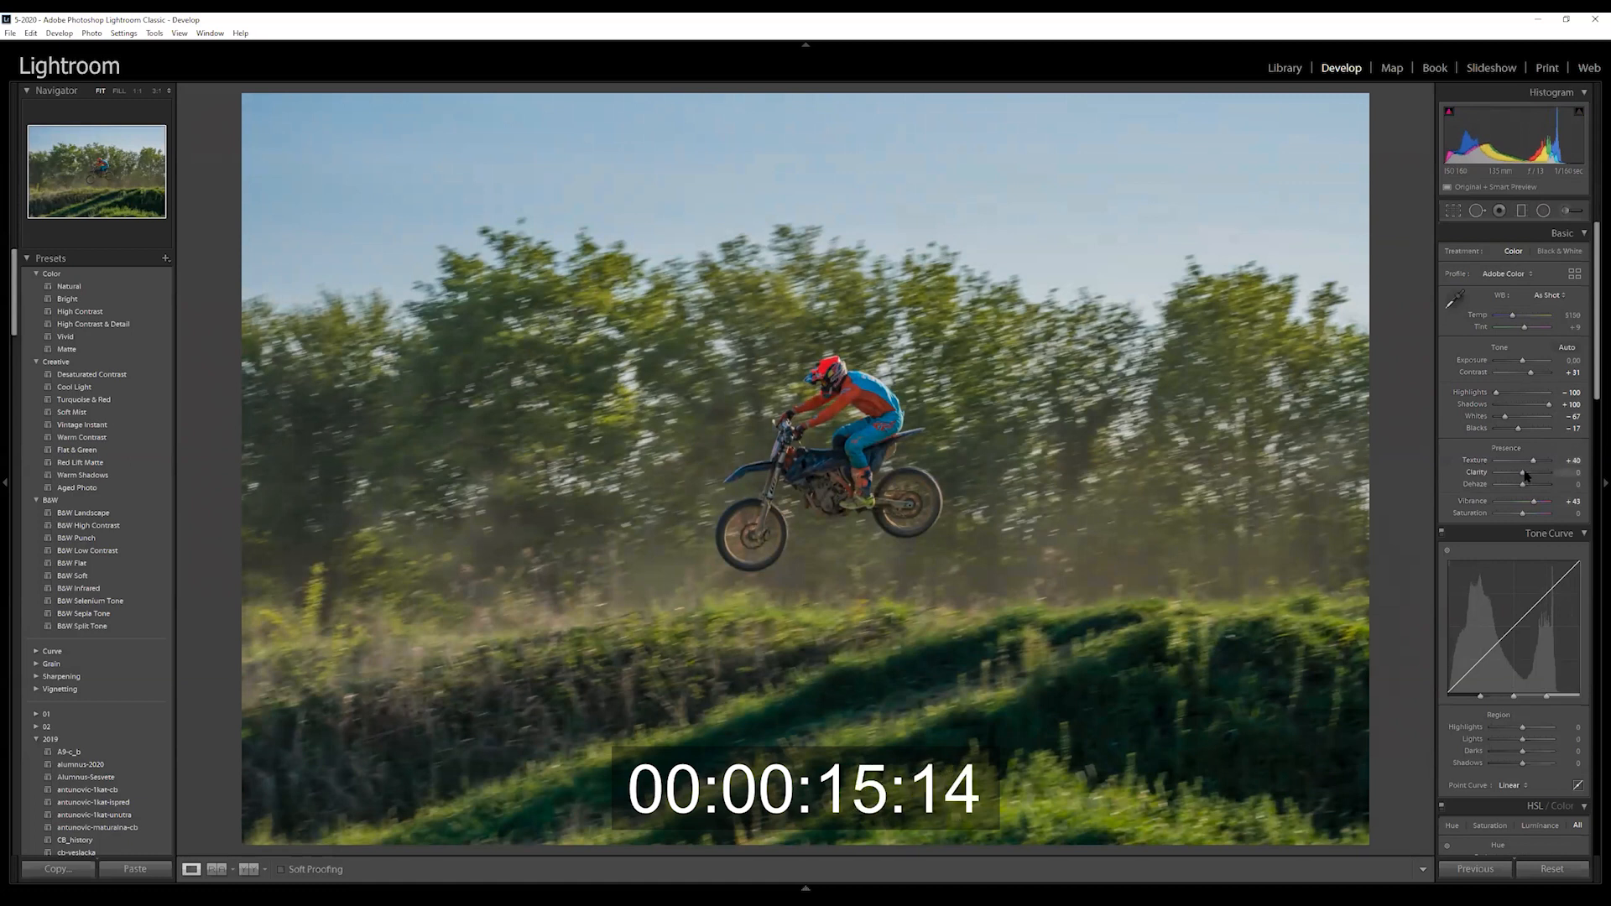
pyautogui.moveTo(1526, 475); pyautogui.dragTo(1532, 475)
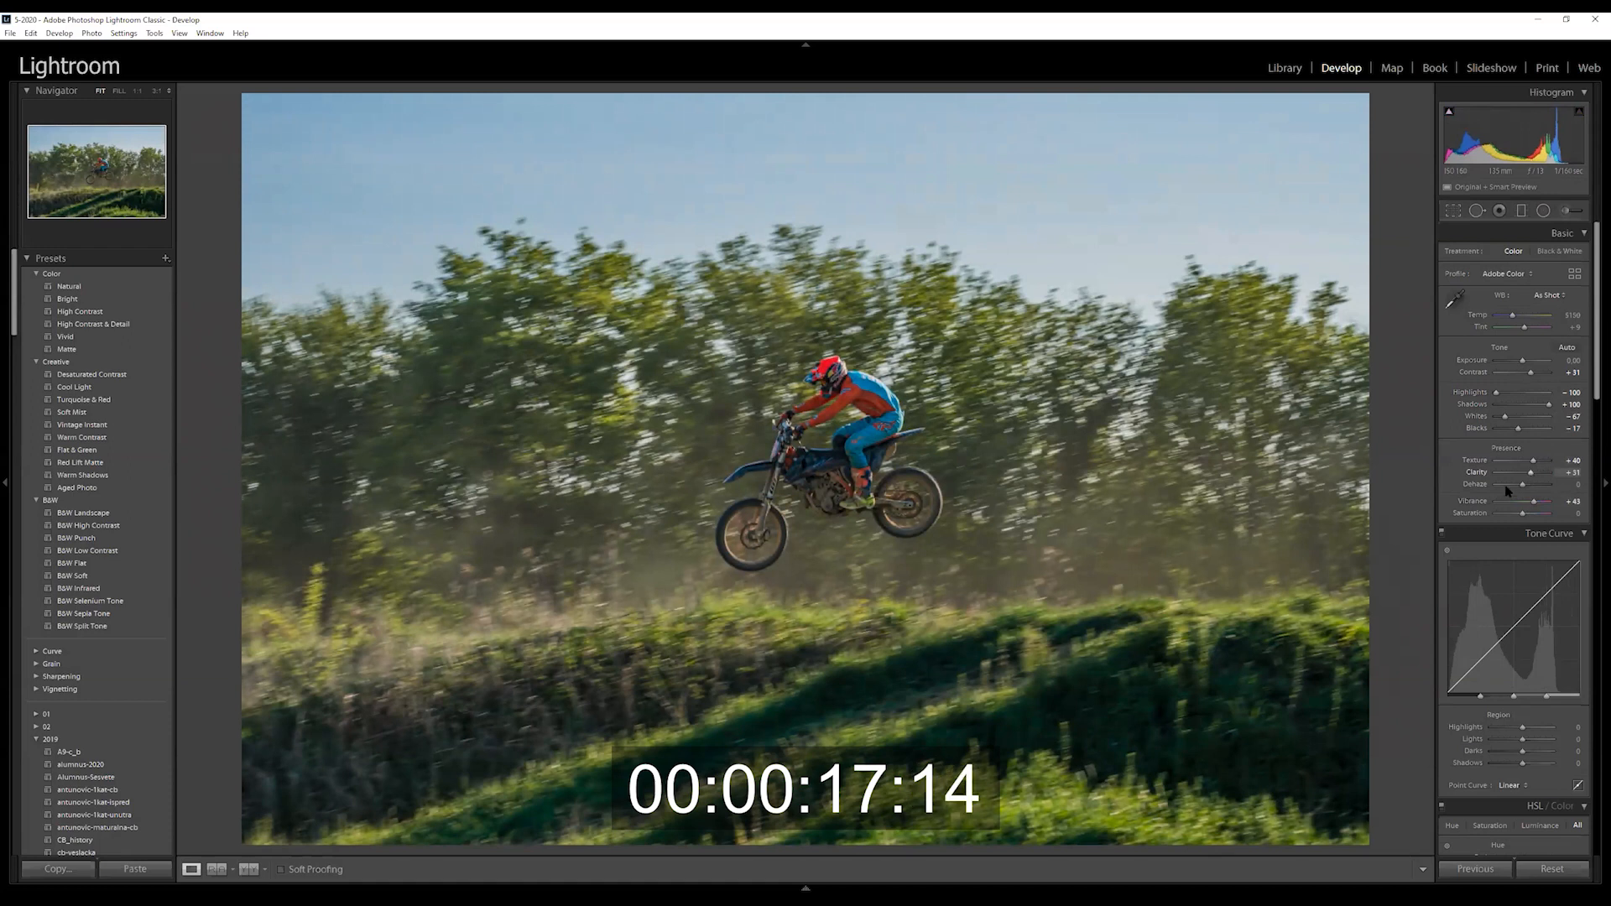
pyautogui.moveTo(1522, 513); pyautogui.dragTo(1525, 514)
pyautogui.moveTo(1523, 362); pyautogui.dragTo(1525, 364)
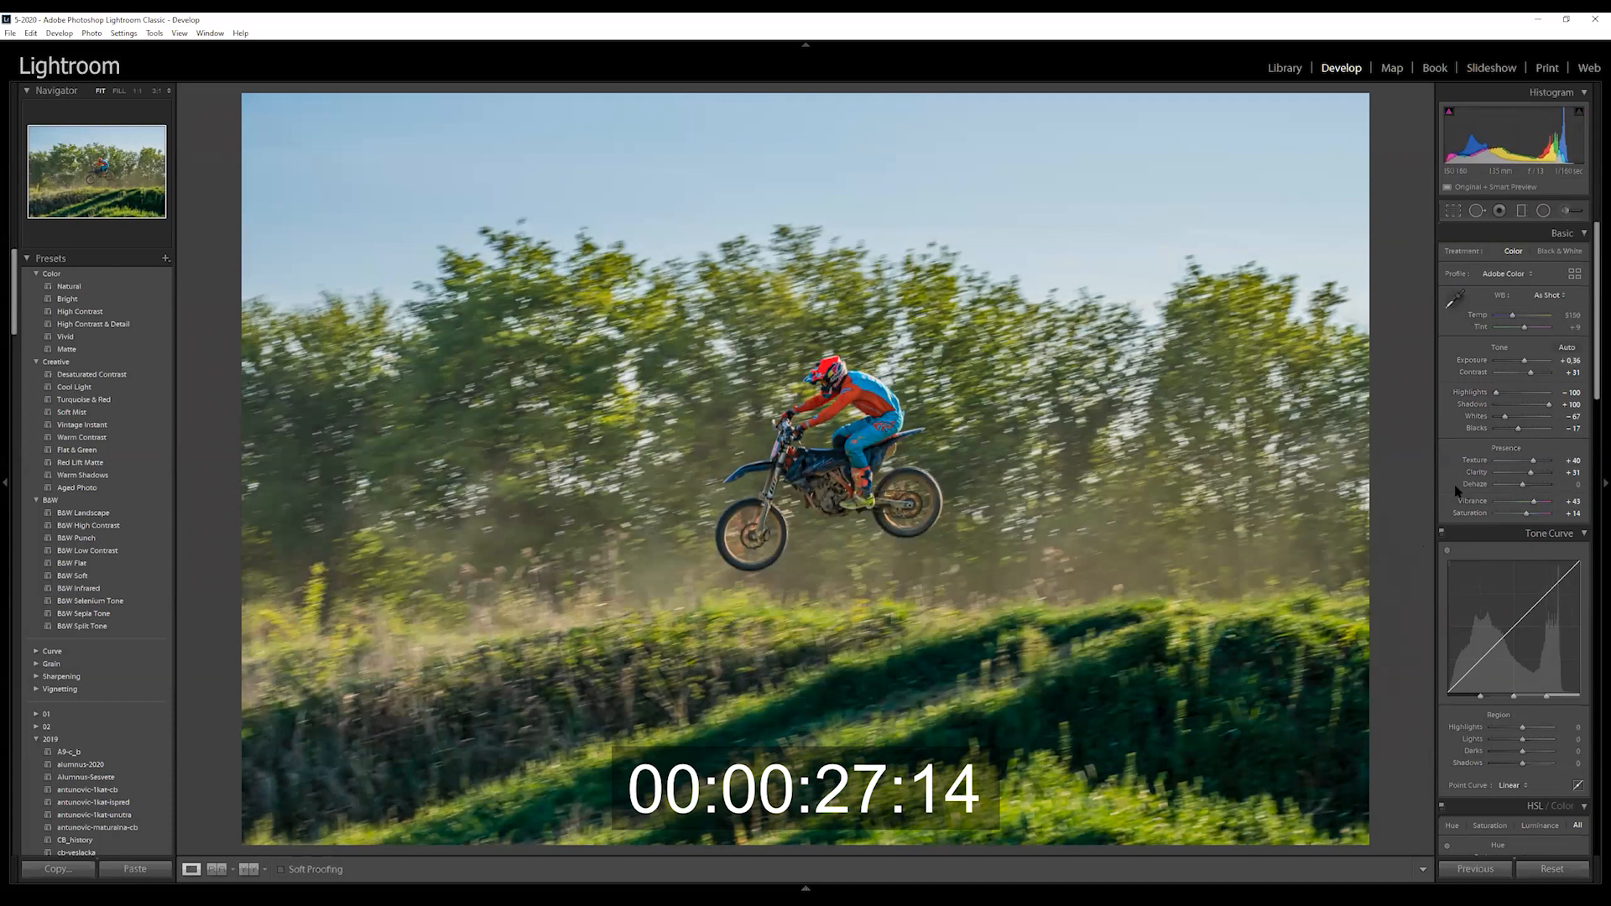
# Set the sharpening Amount to 73 with Masking at 87, and the Luminance noise reduction to 30
pyautogui.scroll(-4, 1501, 632)
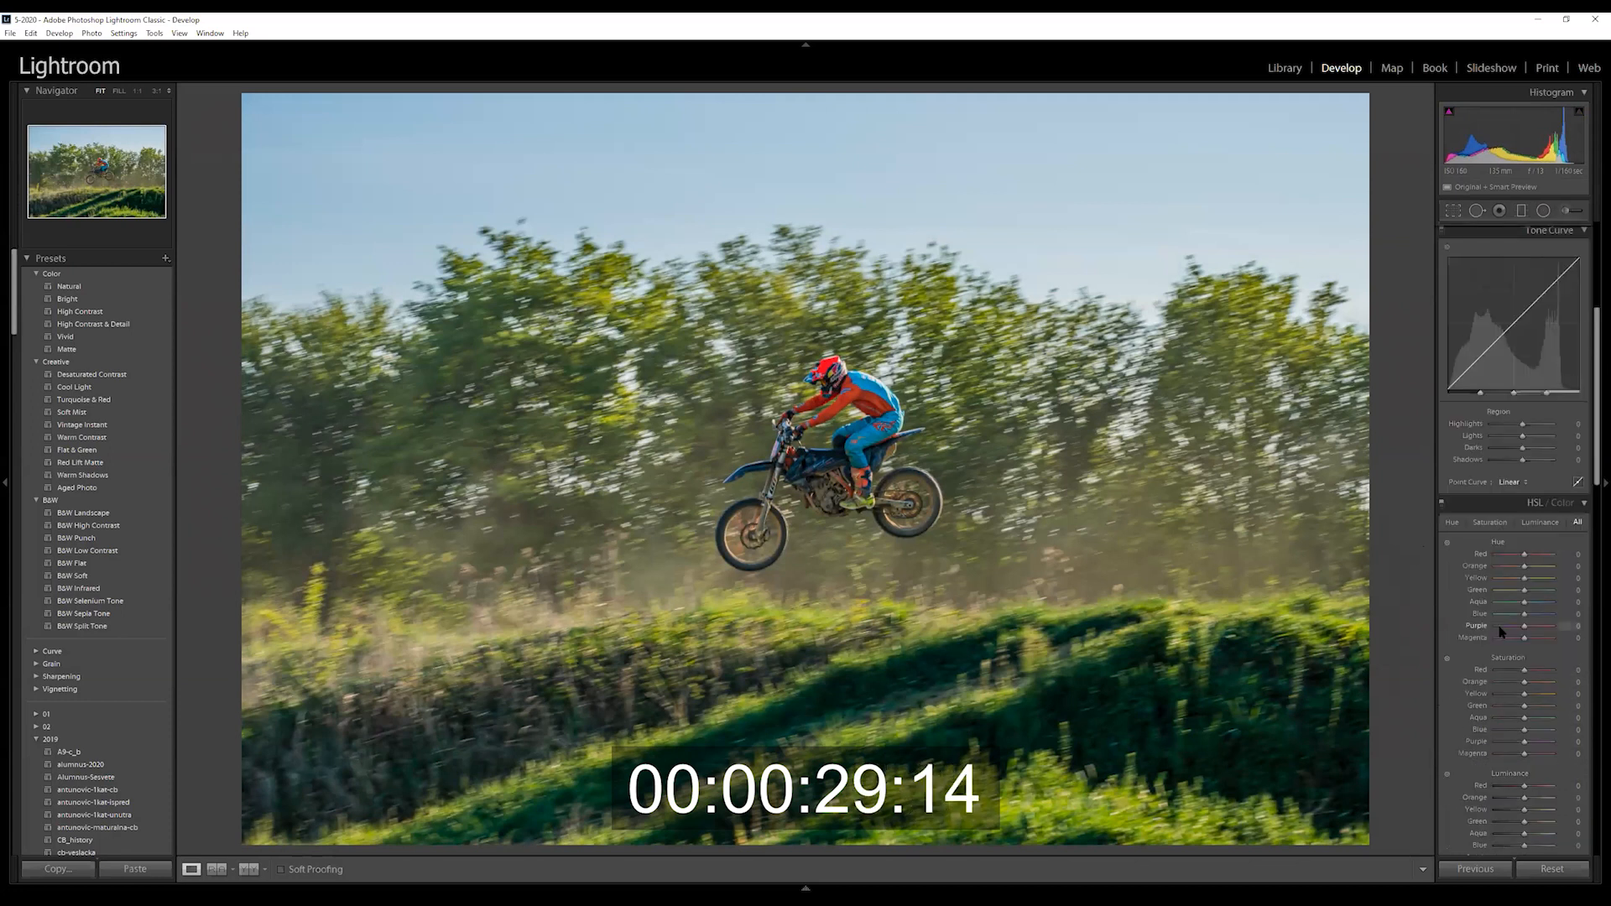
pyautogui.scroll(-8, 1501, 632)
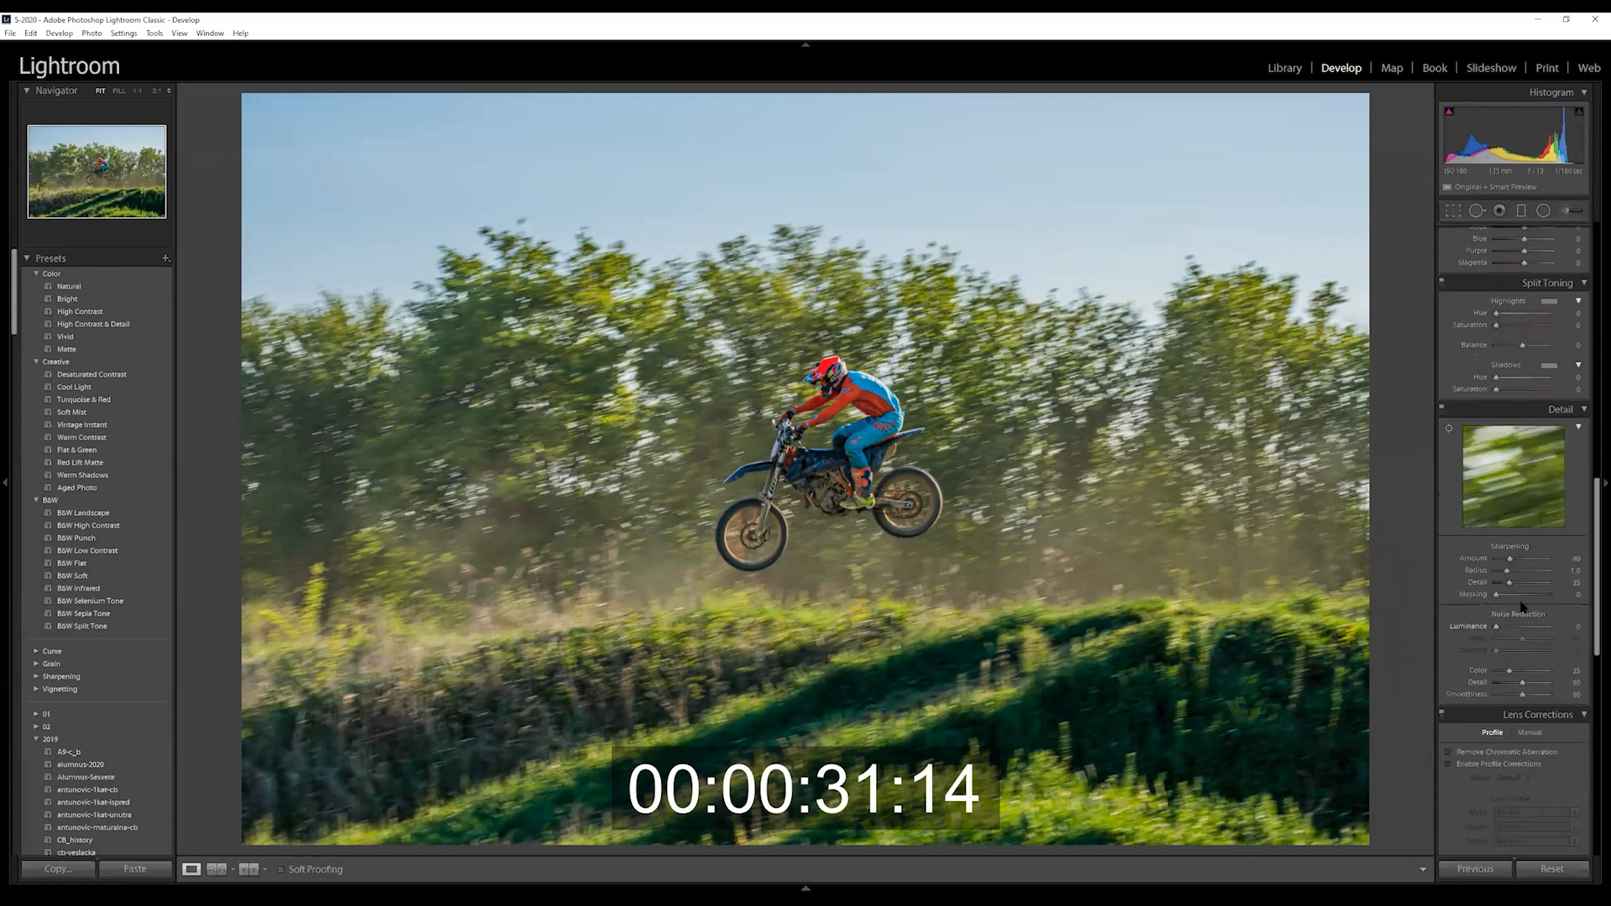
pyautogui.moveTo(1510, 559); pyautogui.dragTo(1512, 629)
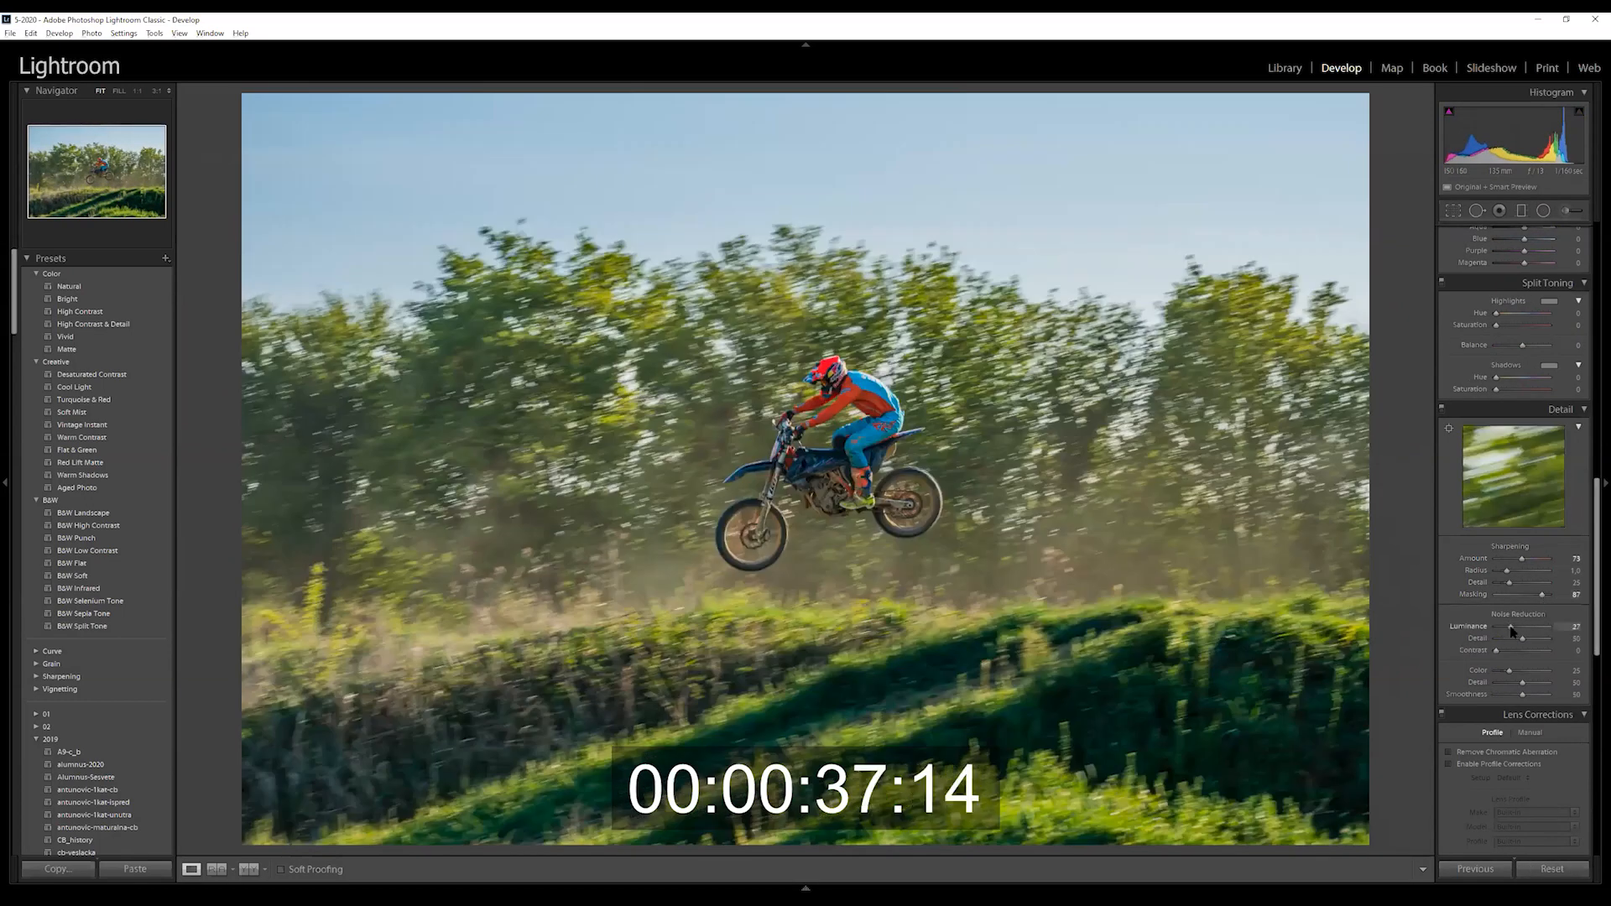
# Enable Remove Chromatic Aberration and the lens profile corrections for the motocross photo
pyautogui.click(1449, 752)
pyautogui.click(1449, 764)
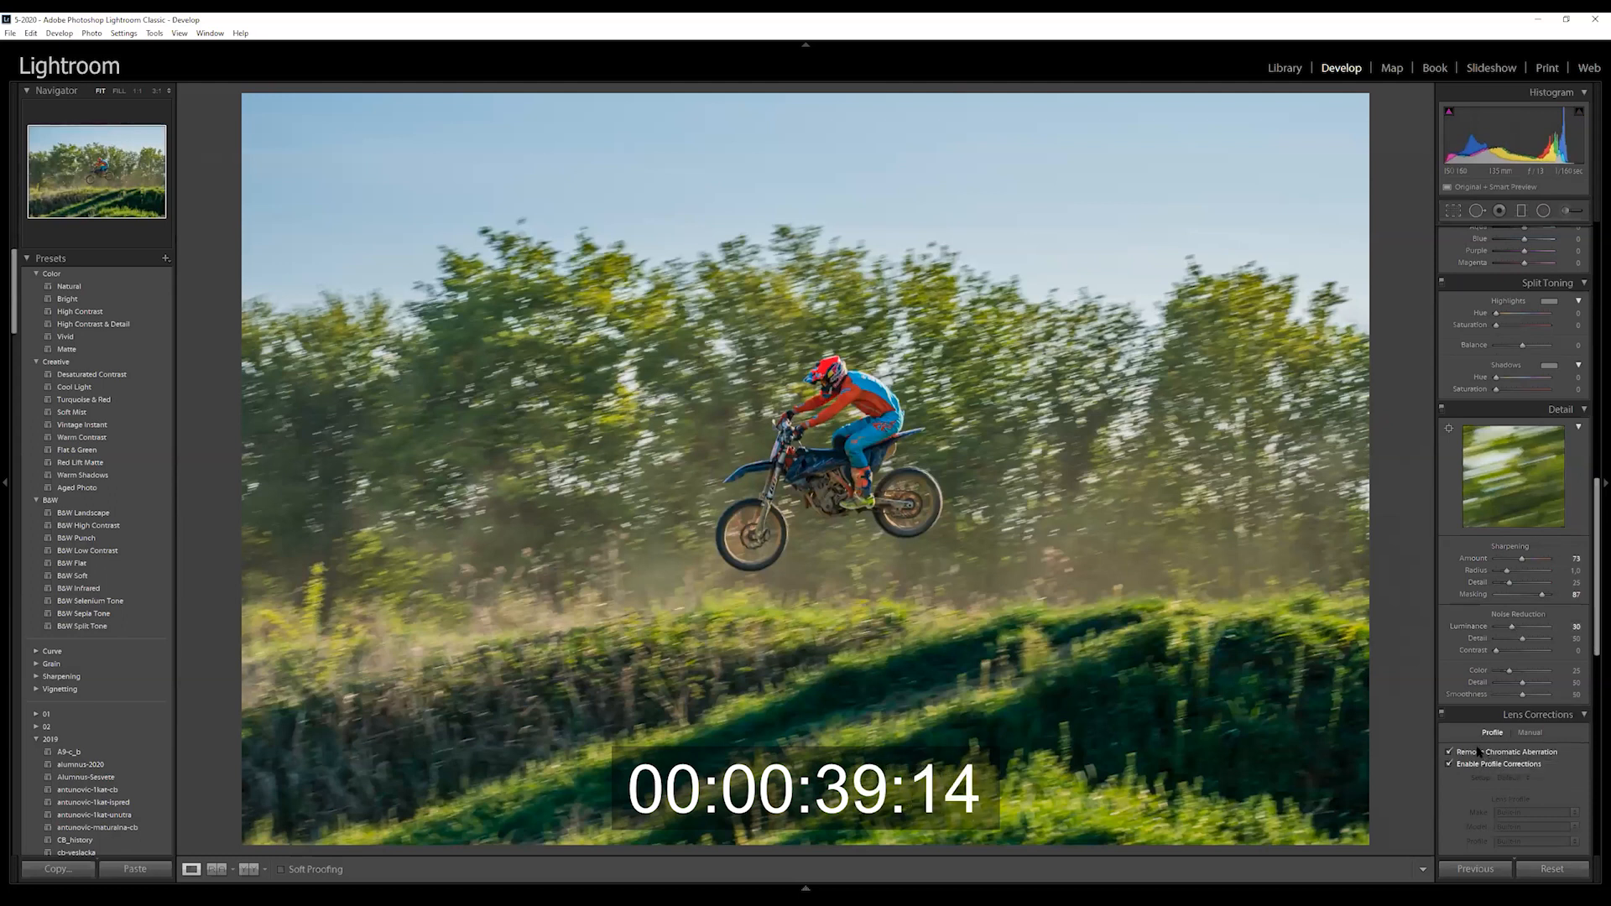
pyautogui.scroll(-3, 1471, 620)
pyautogui.scroll(-3, 1464, 554)
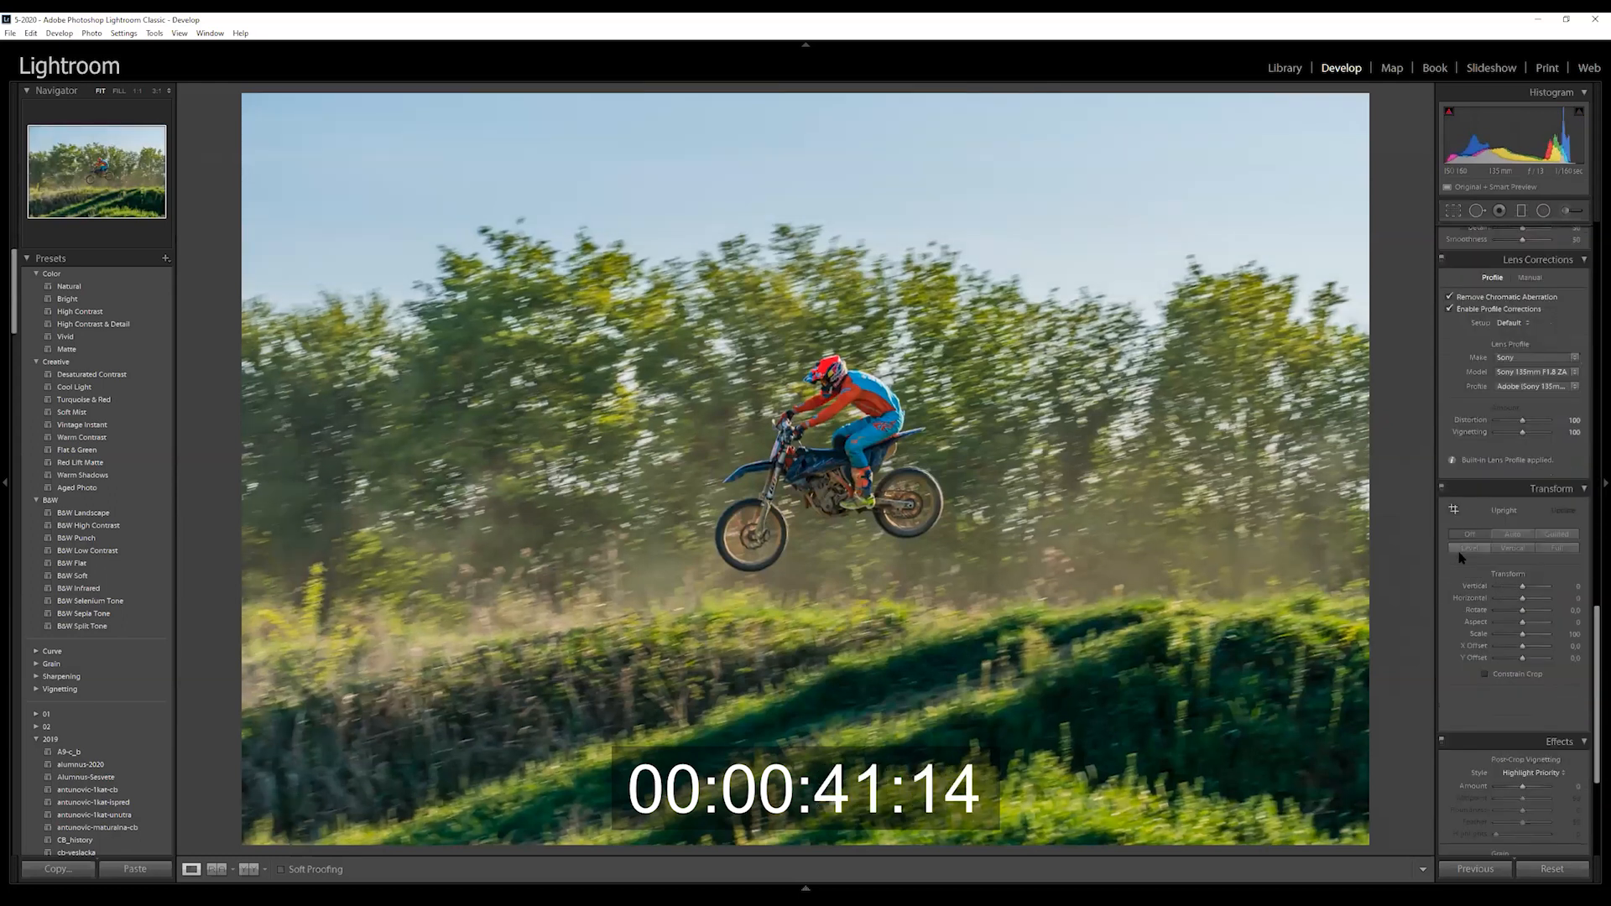
# Apply the Level Upright correction to the motocross photo and set the post-crop vignetting Amount to -7
pyautogui.click(1460, 553)
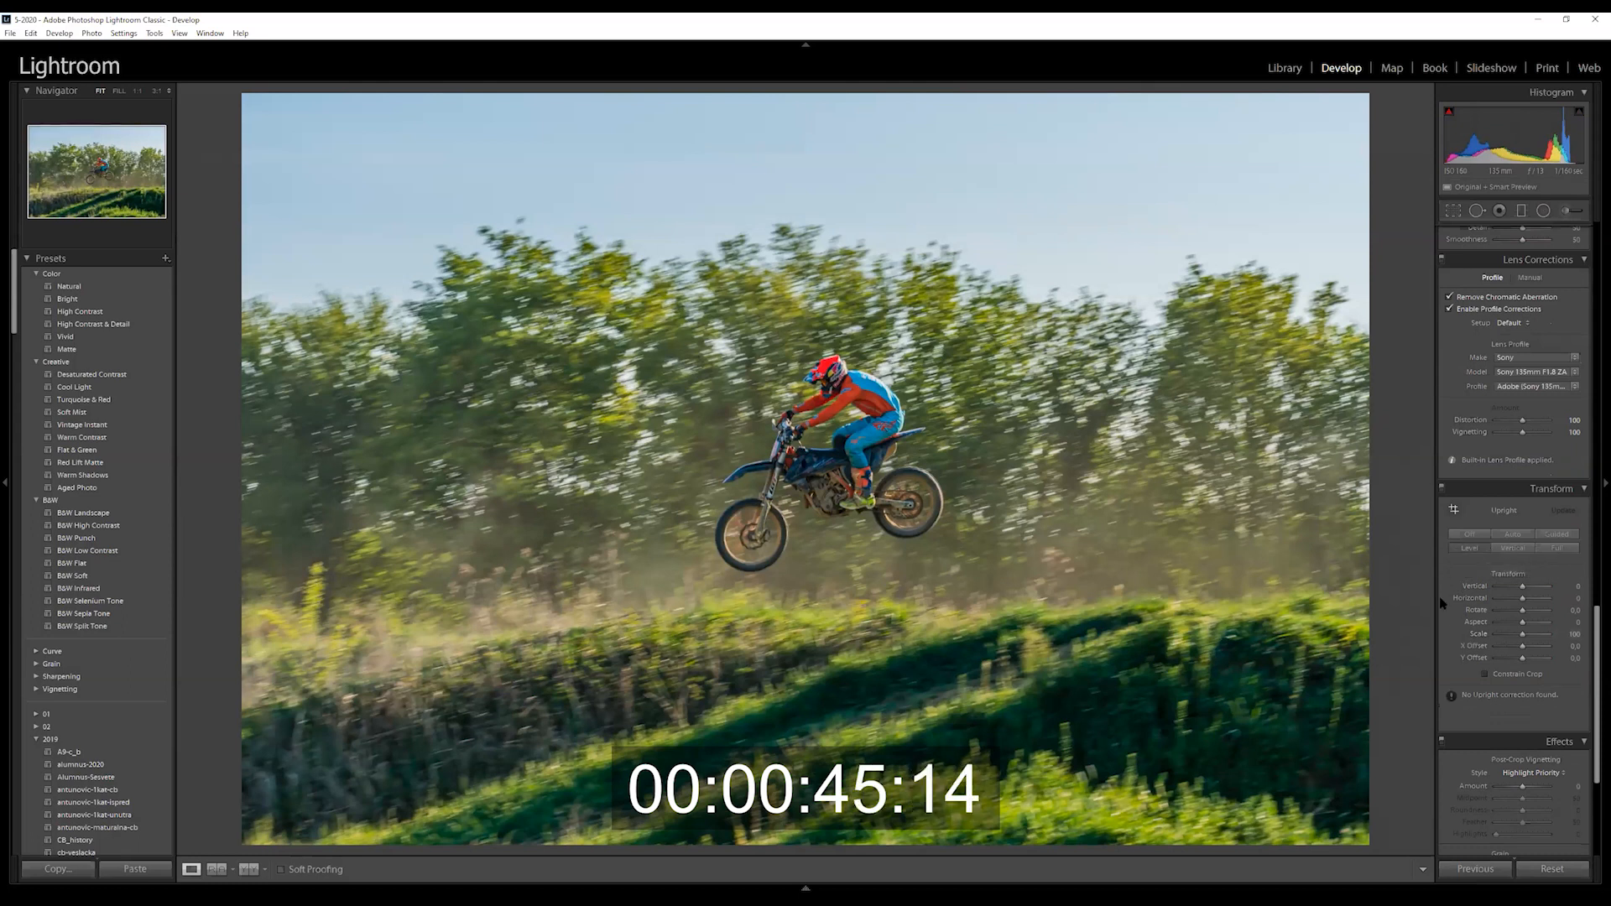
pyautogui.scroll(-5, 1445, 603)
pyautogui.moveTo(1525, 538); pyautogui.dragTo(1523, 539)
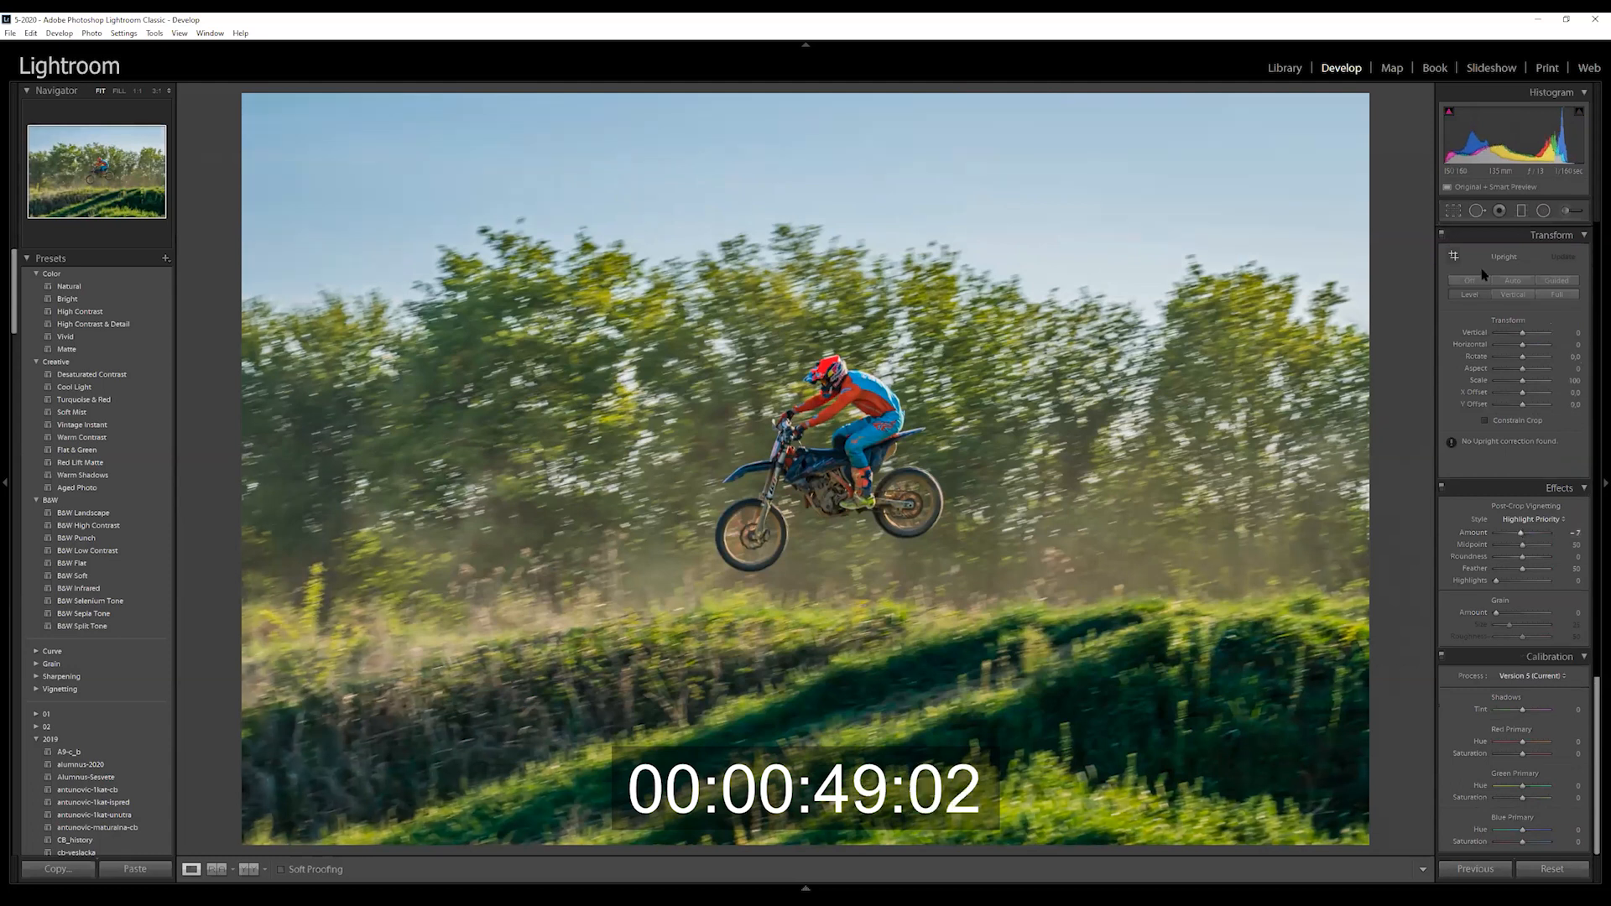
# Crop the motocross photo tighter at its original aspect ratio, placing the rider near the upper-right thirds intersection
pyautogui.click(1453, 211)
pyautogui.moveTo(1369, 93); pyautogui.dragTo(1356, 157)
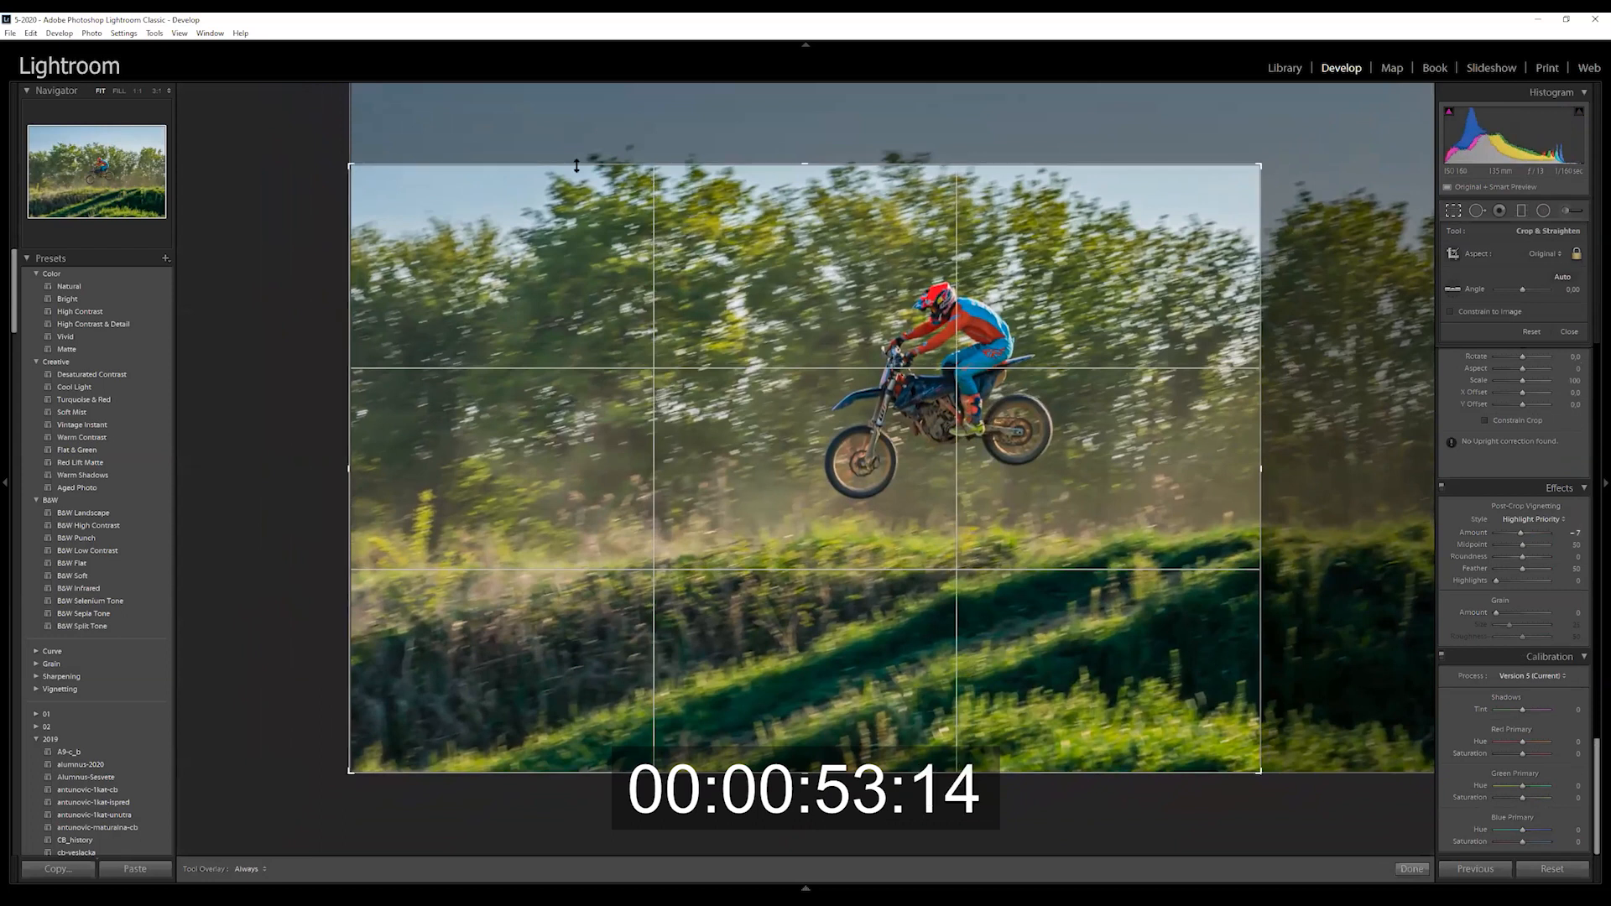
pyautogui.press('Return')
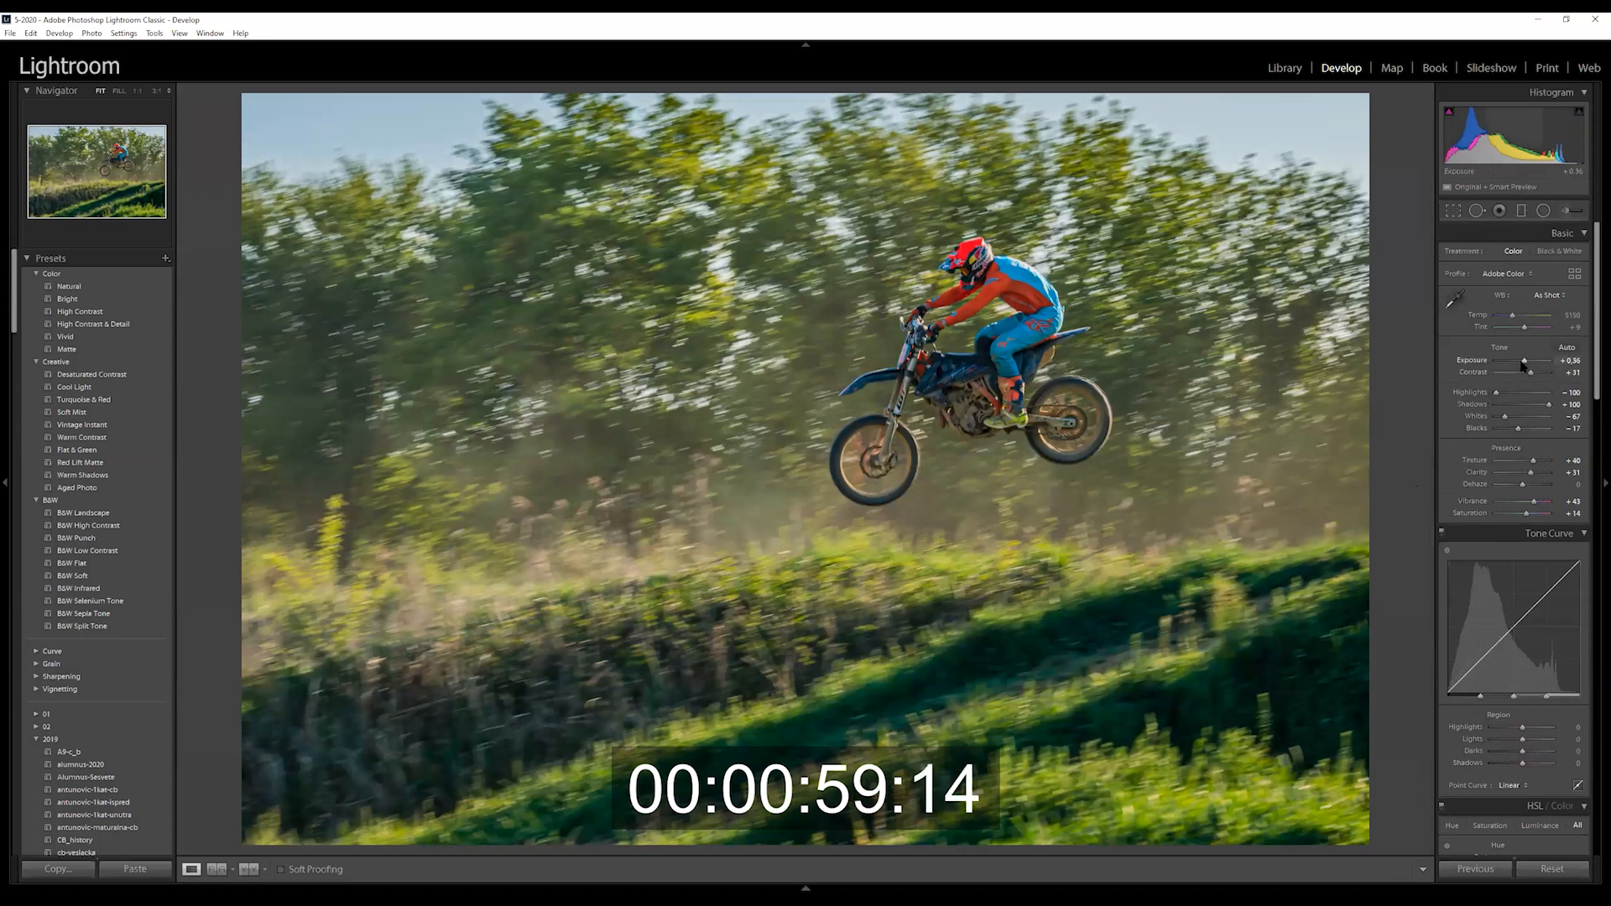
# Set the motocross photo's Exposure to +0.48 and warm the white balance to Temp 5571 and Tint +18
pyautogui.moveTo(1525, 366); pyautogui.dragTo(1526, 331)
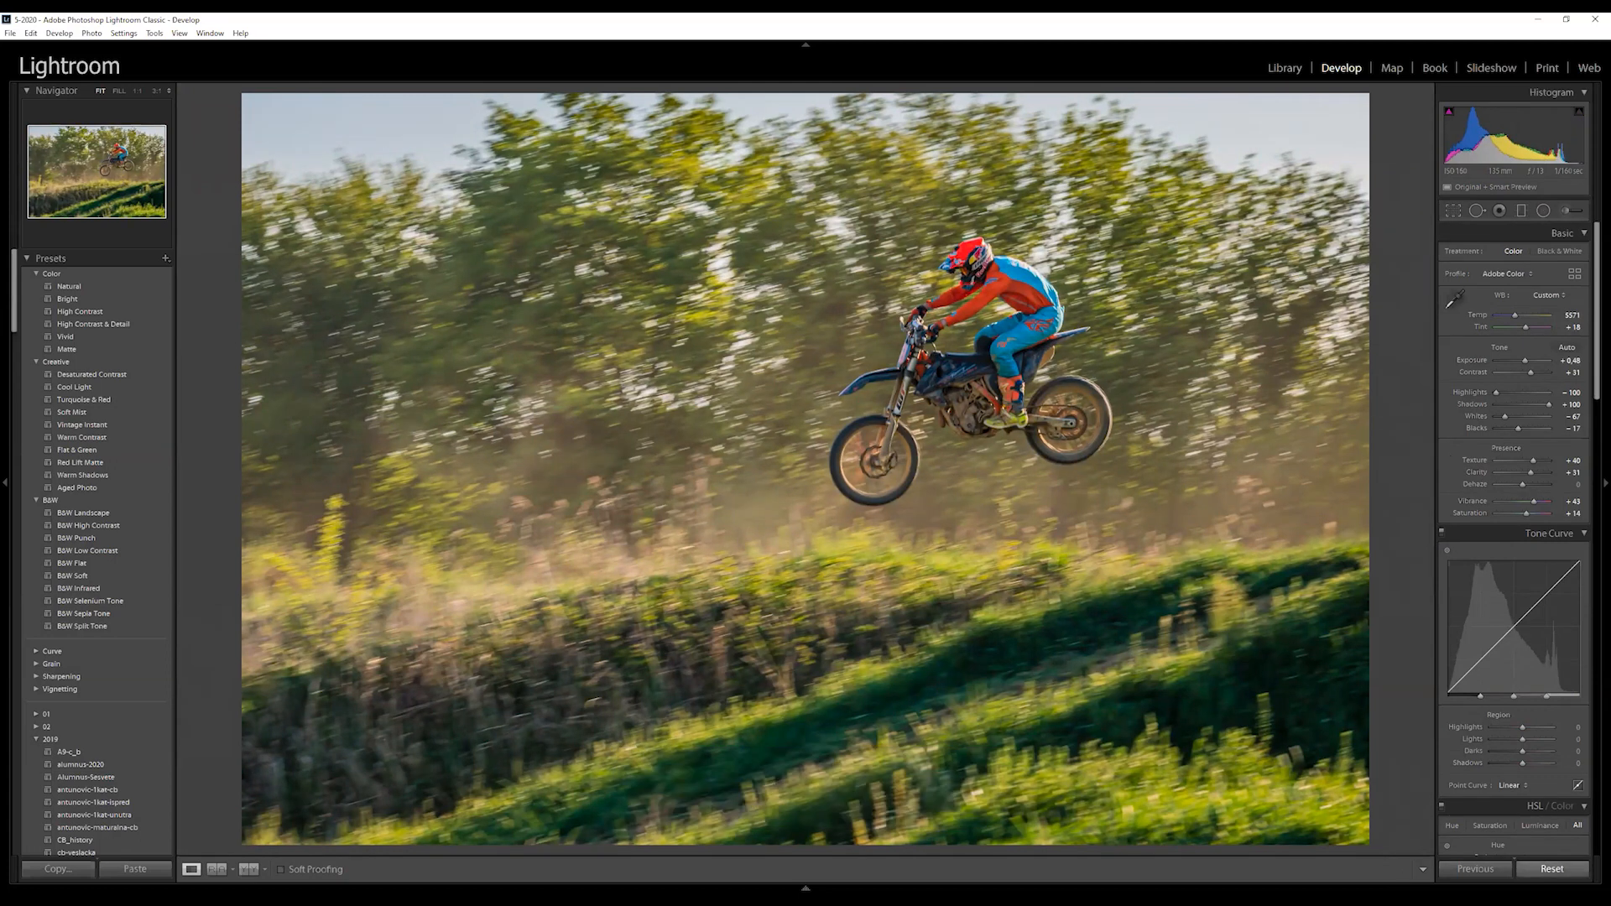
# Reset all of the motocross photo's develop settings to show the unedited image, and undo the reset
pyautogui.click(1552, 869)
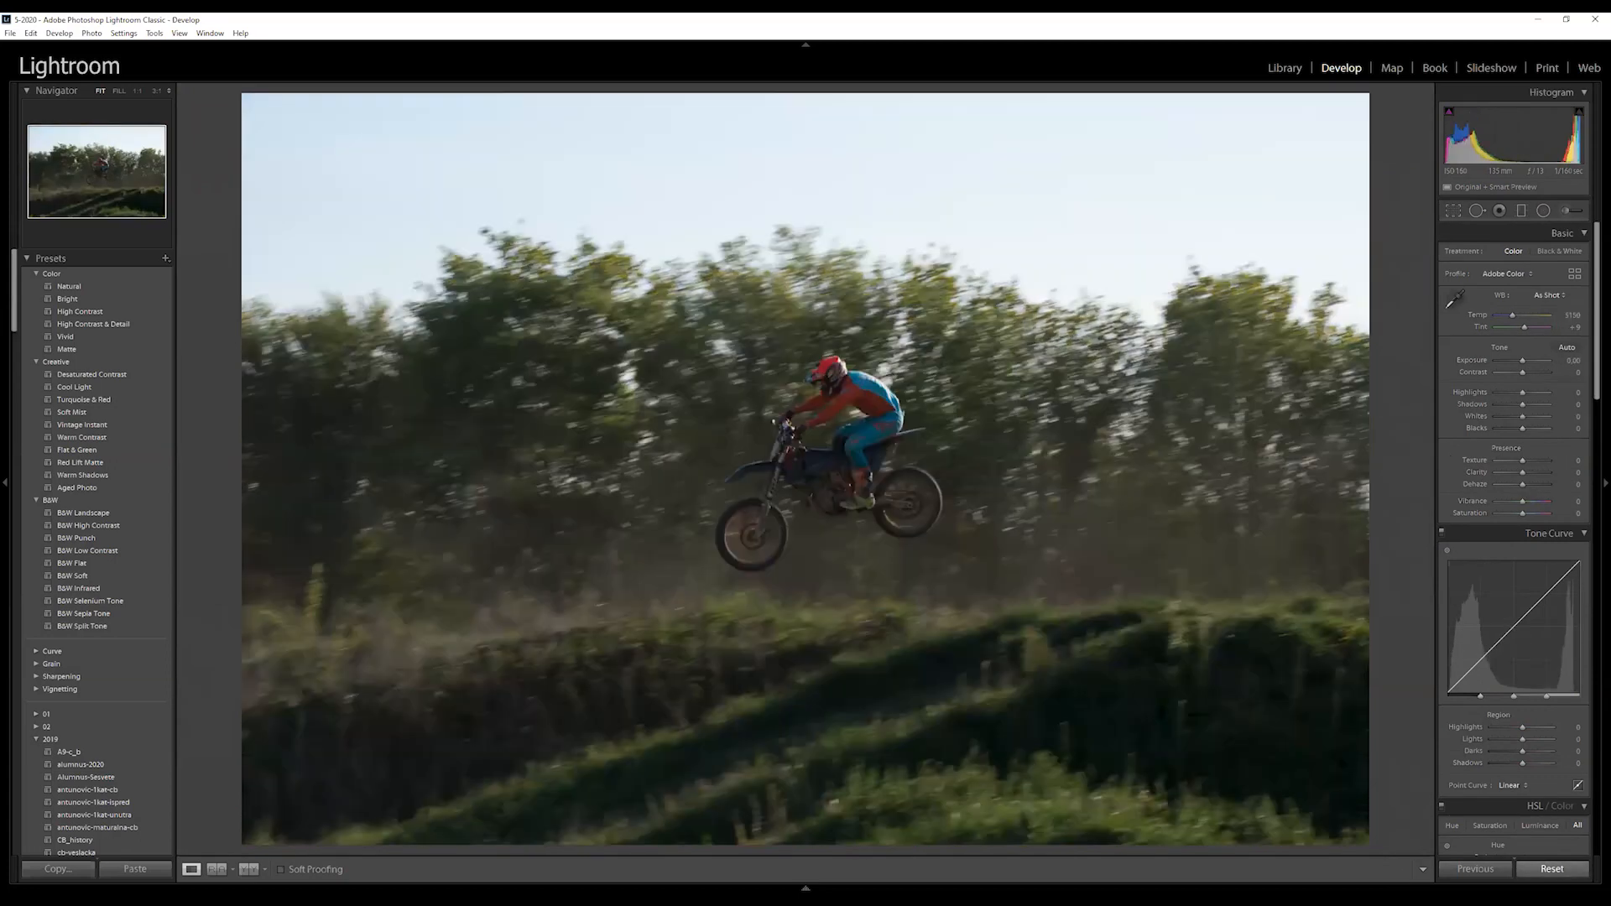
pyautogui.hotkey('ctrl', 'z')
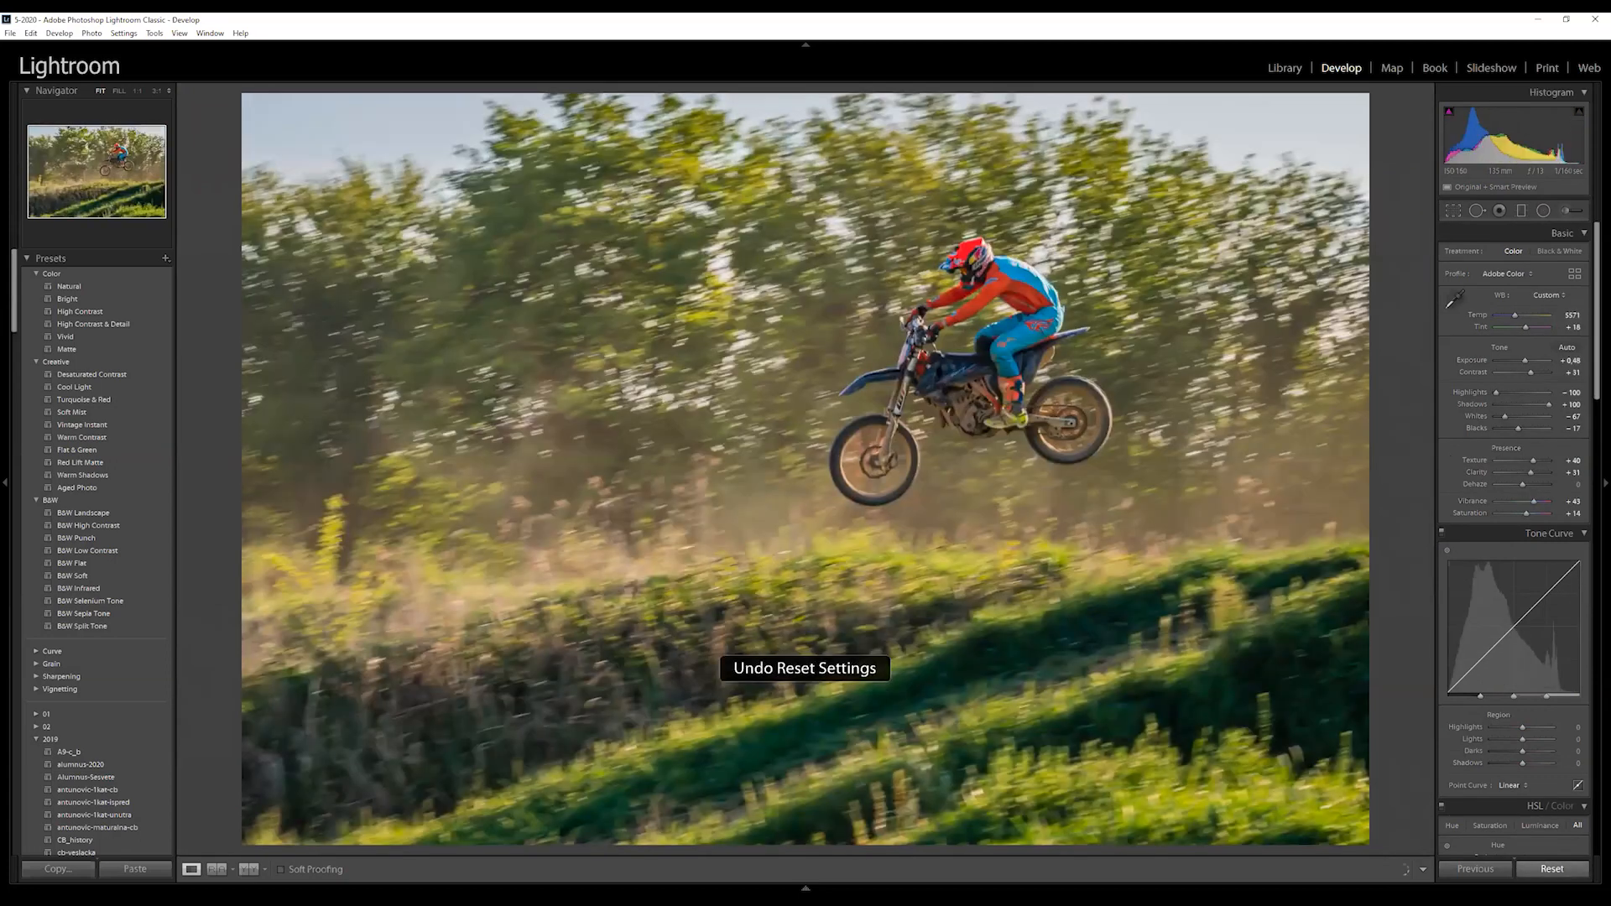